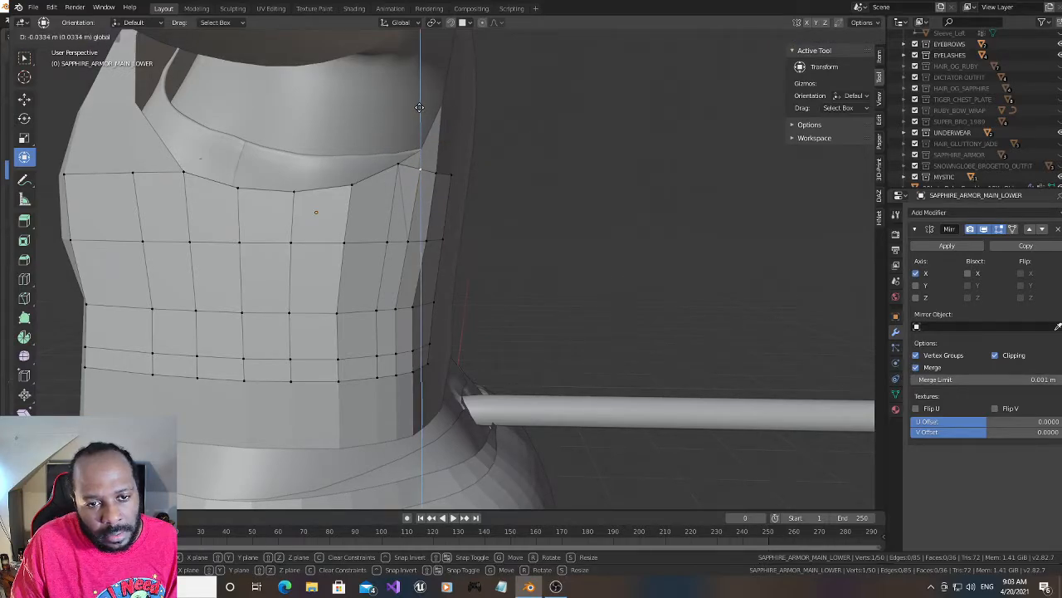
- Lower a top-row vertex near the armor panel's back edge by about 0.033 m along Z, and lower its forward neighbour as well
drag(420, 108, 419, 108)
click(399, 165)
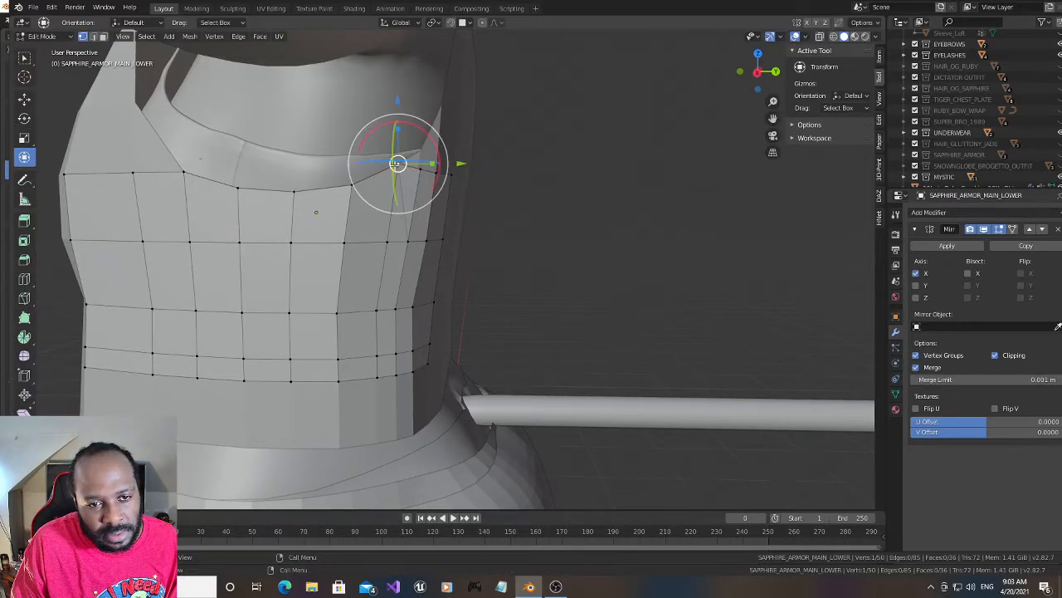
key(g)
key(z)
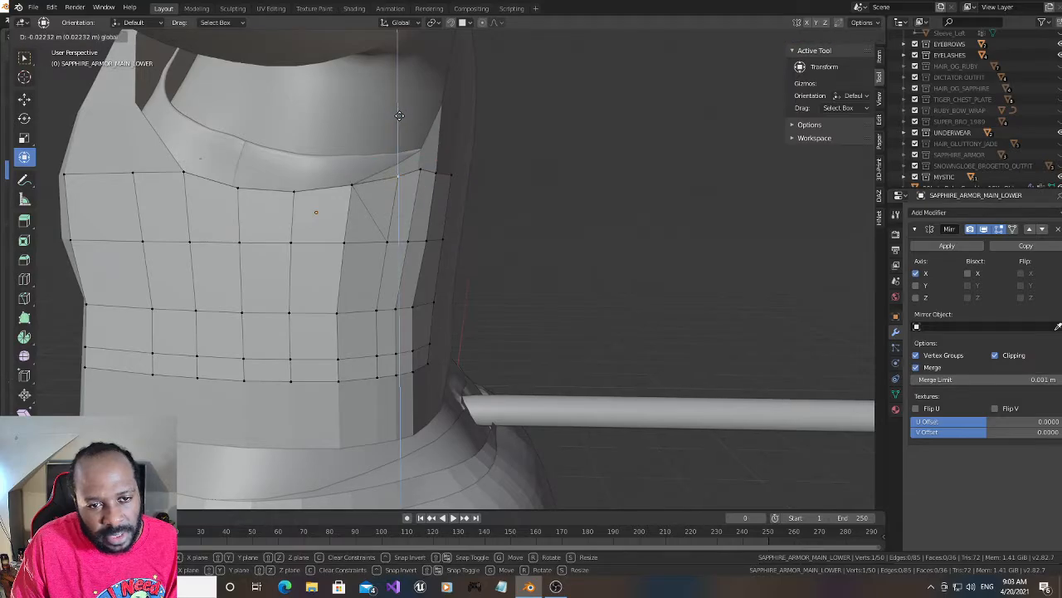
click(399, 113)
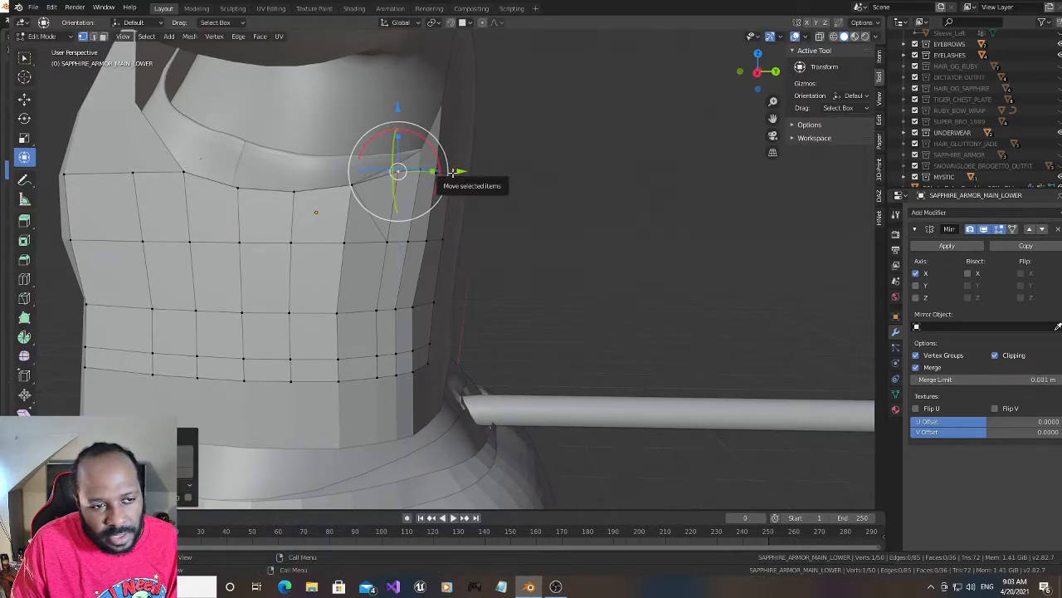
click(182, 171)
key(g)
key(z)
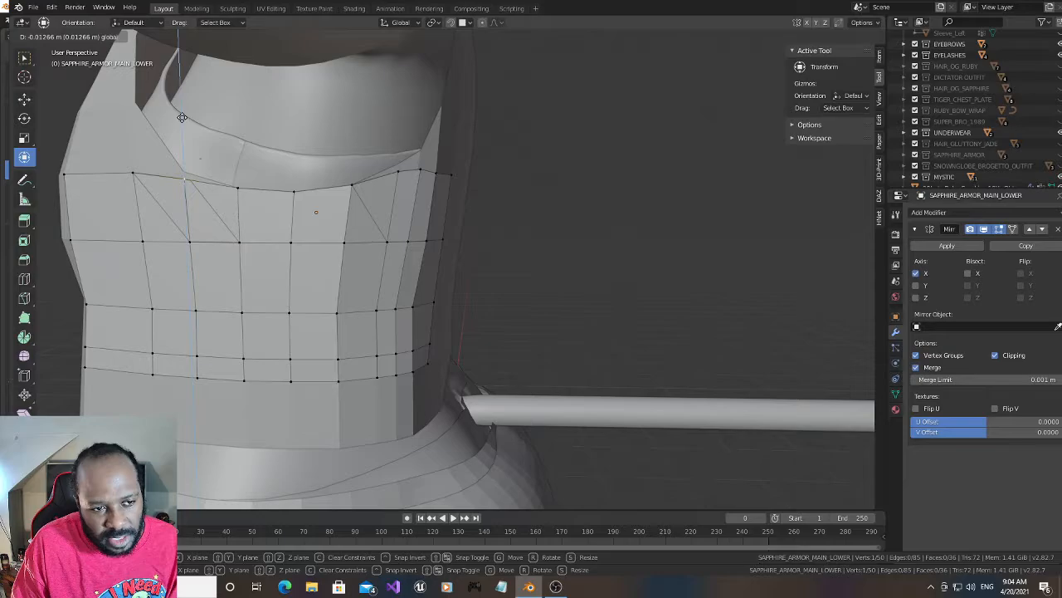
right_click(181, 117)
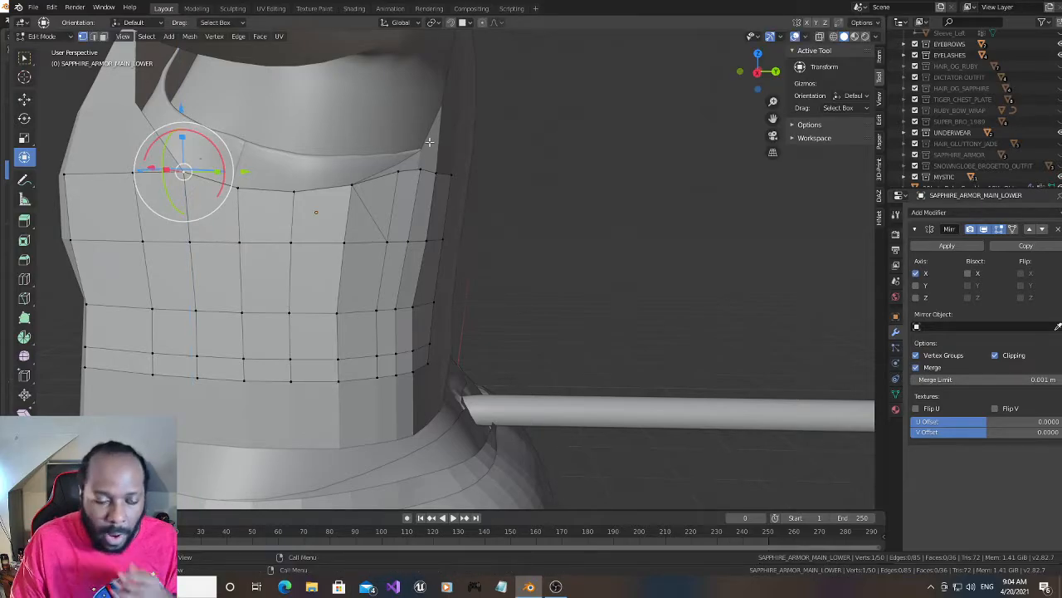
- Nudge the third-row vertex near the armor's back edge outward along X, and raise the top-row vertex near the back slightly along Z
click(412, 307)
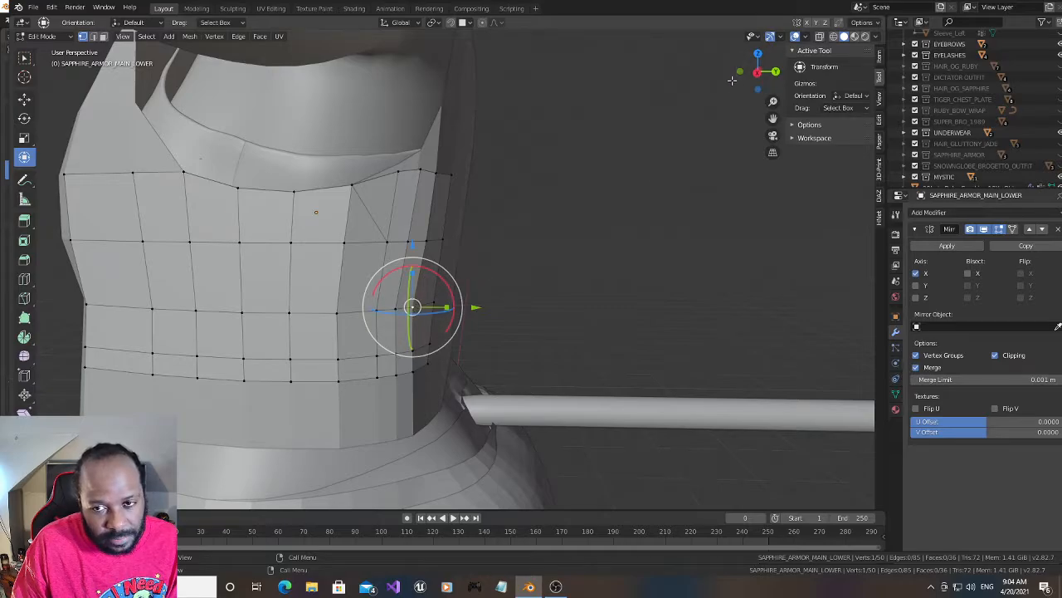
drag(732, 80, 722, 86)
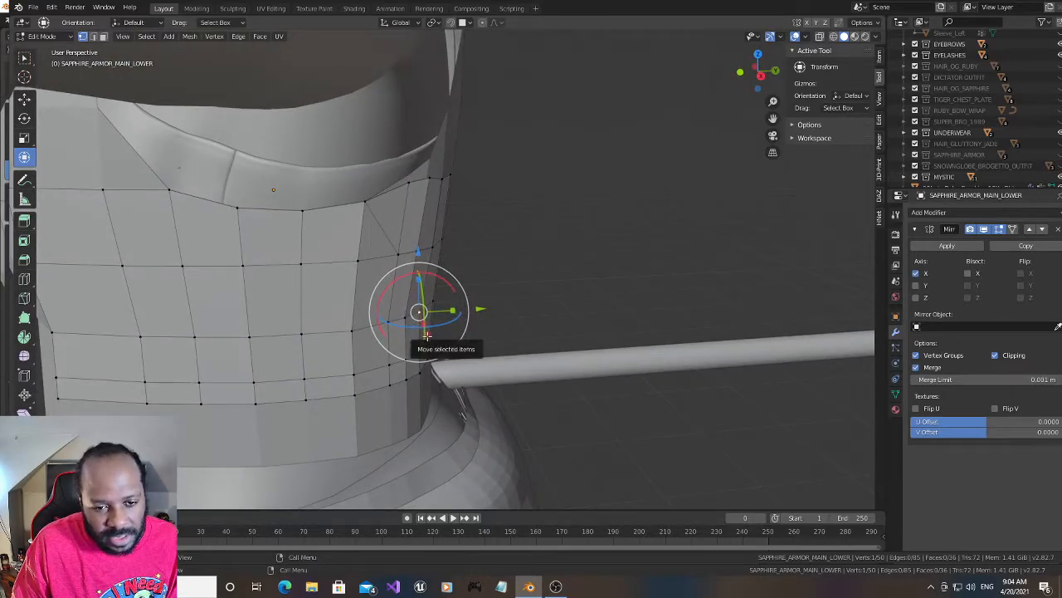
drag(425, 334, 431, 334)
drag(751, 83, 744, 75)
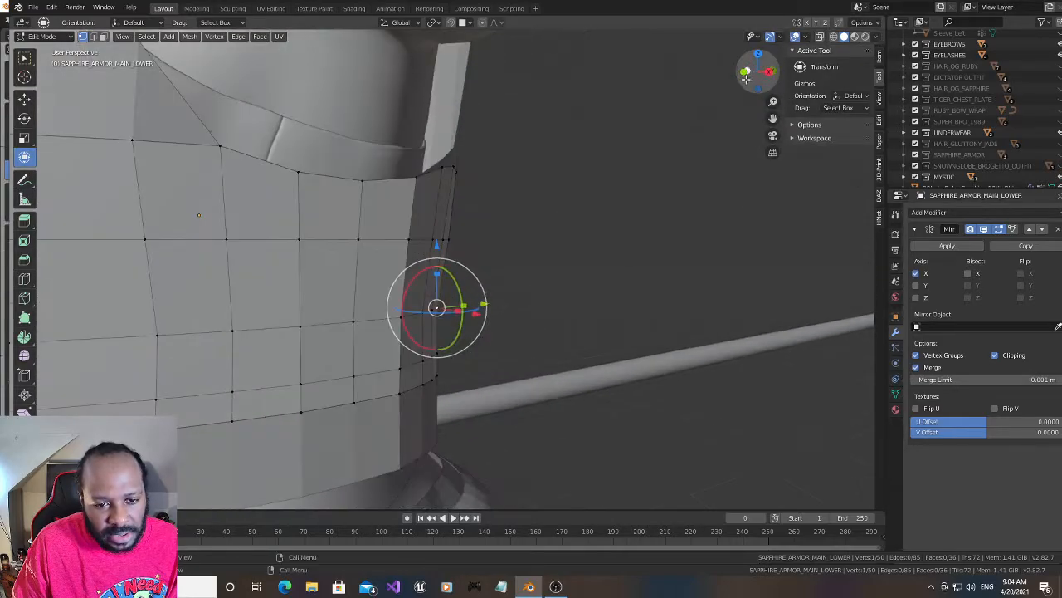
drag(475, 313, 479, 314)
drag(751, 79, 735, 79)
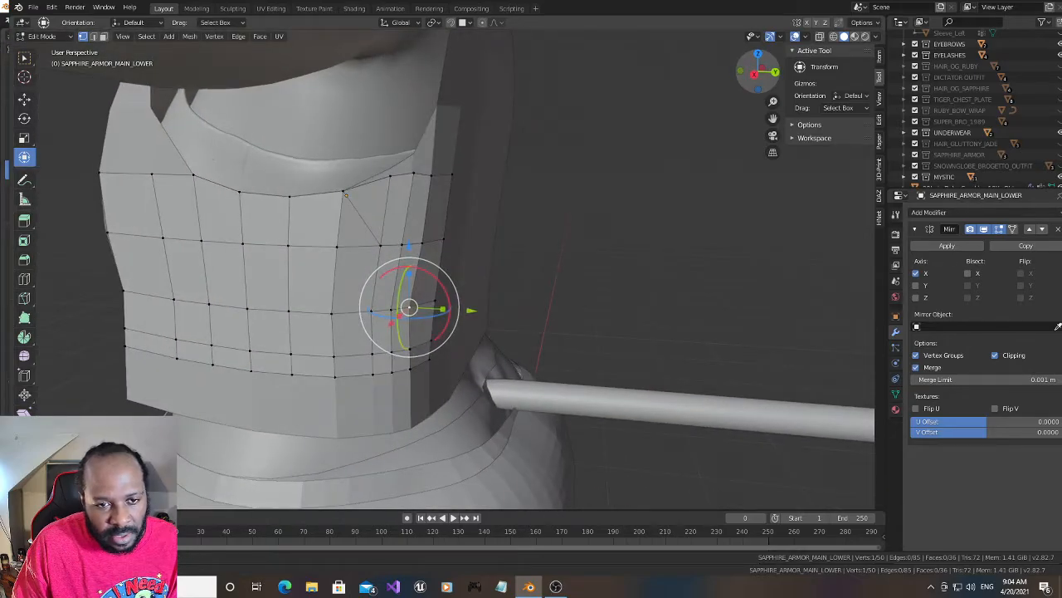
click(431, 172)
drag(432, 110, 431, 101)
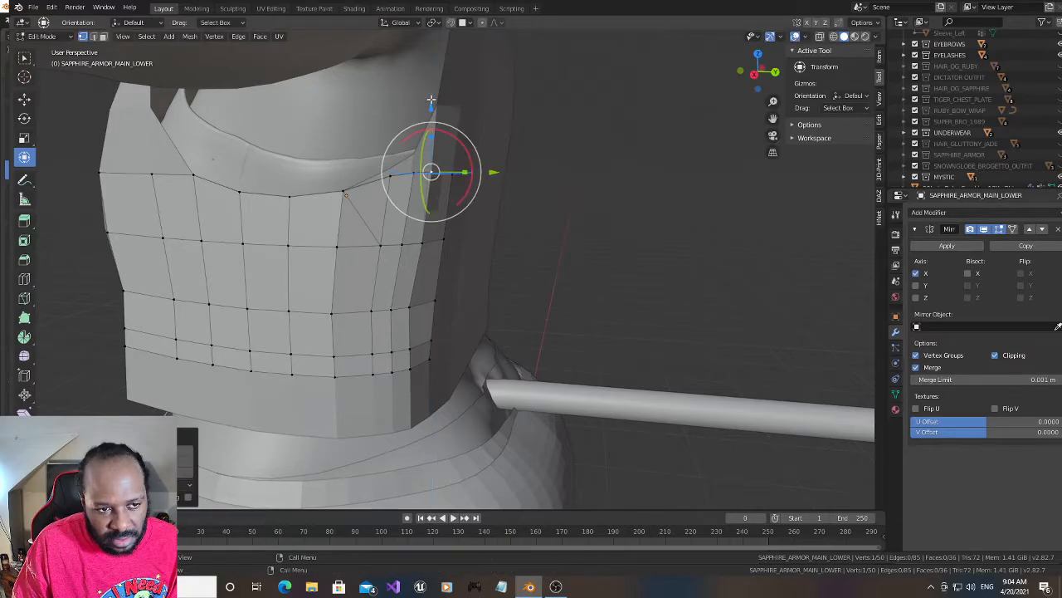
drag(751, 77, 783, 78)
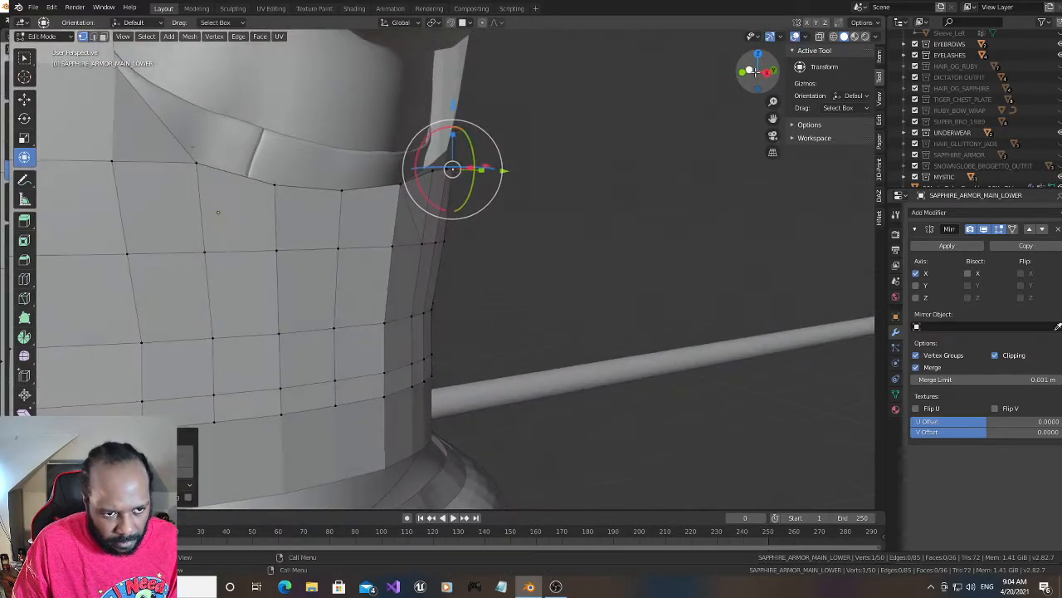
scroll(547, 211, down, 2)
click(163, 206)
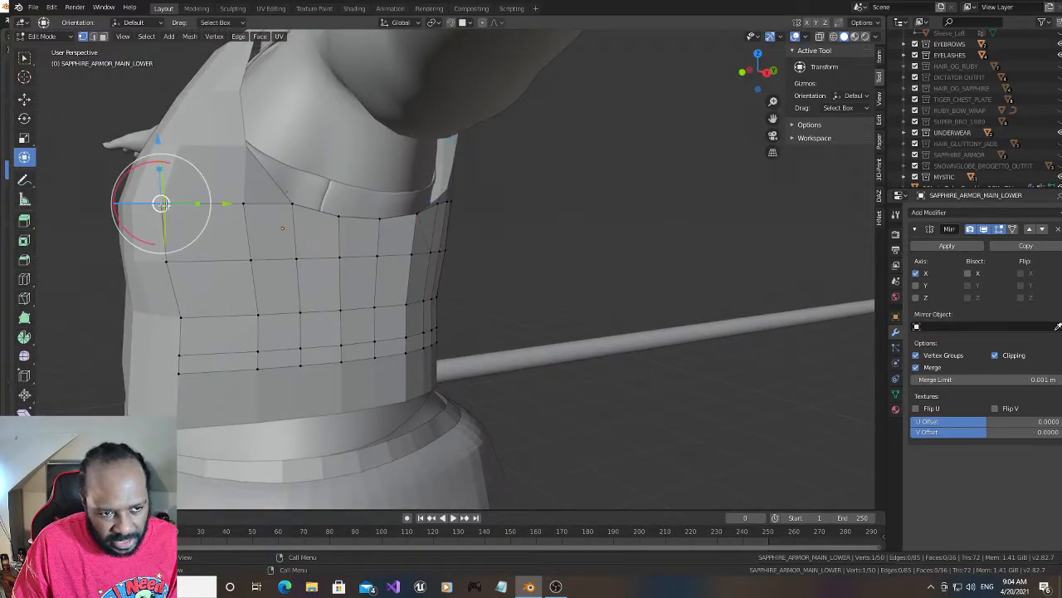
mouse_move(225, 205)
mouse_down()
mouse_move(256, 213)
mouse_move(244, 204)
mouse_up()
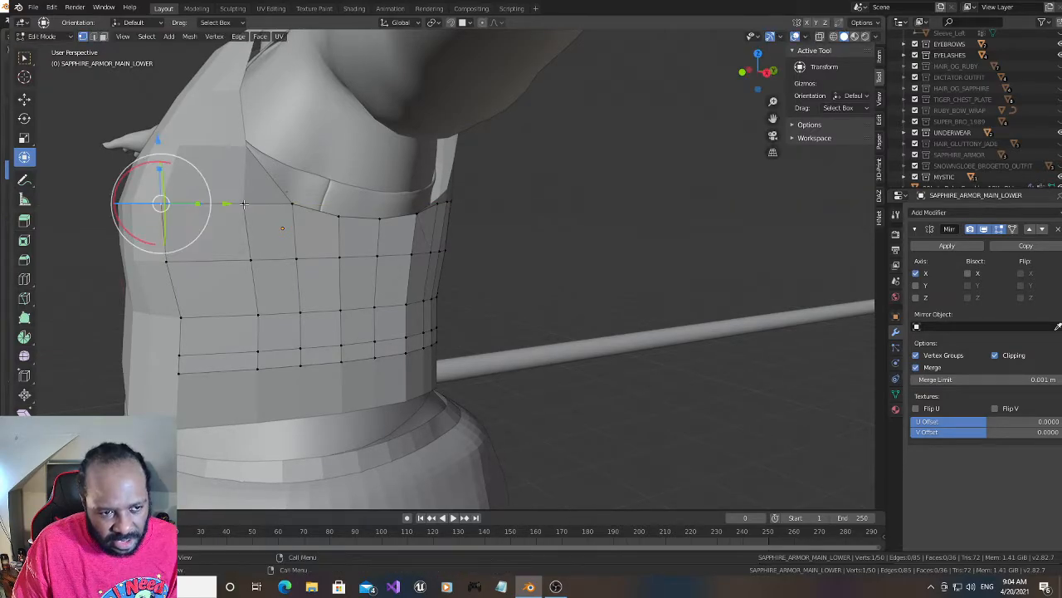
- Move the panel's bottom front corner vertex backward along Y, outward along X and up along Z to cut off the corner
click(180, 374)
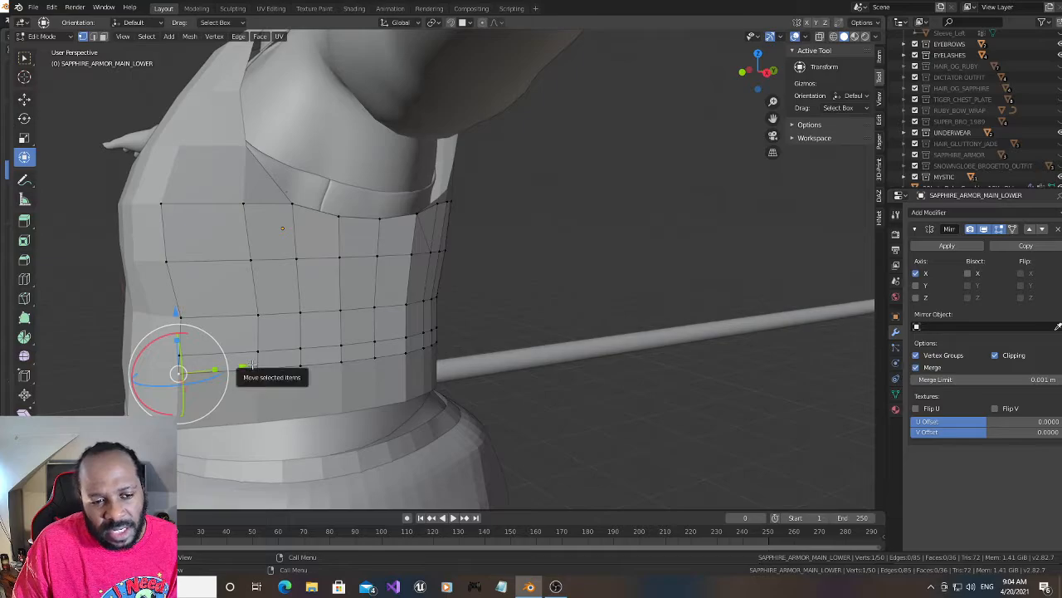
drag(252, 364, 266, 370)
drag(196, 388, 201, 390)
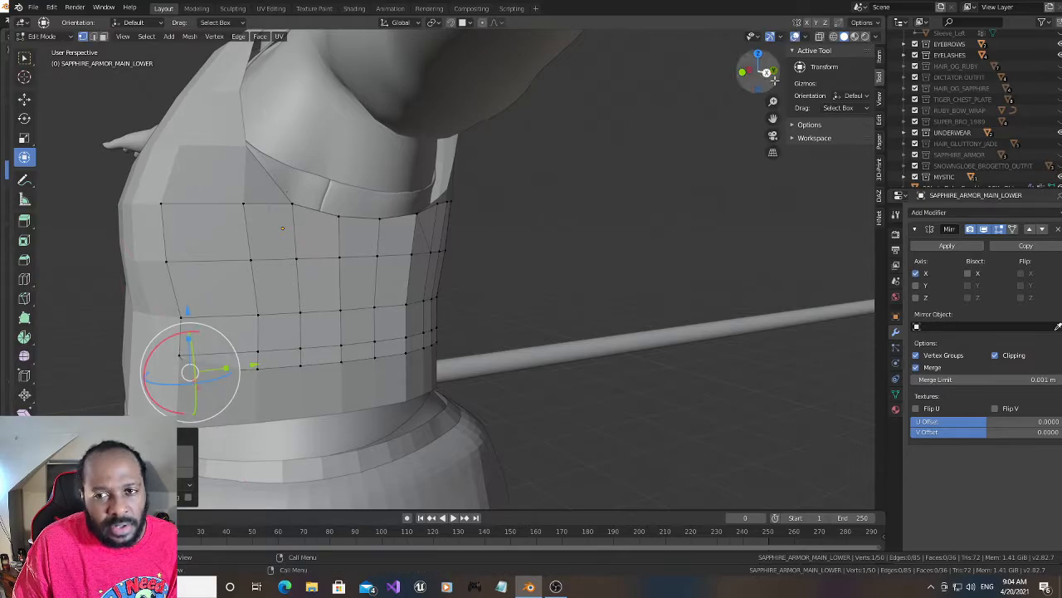
drag(765, 77, 815, 80)
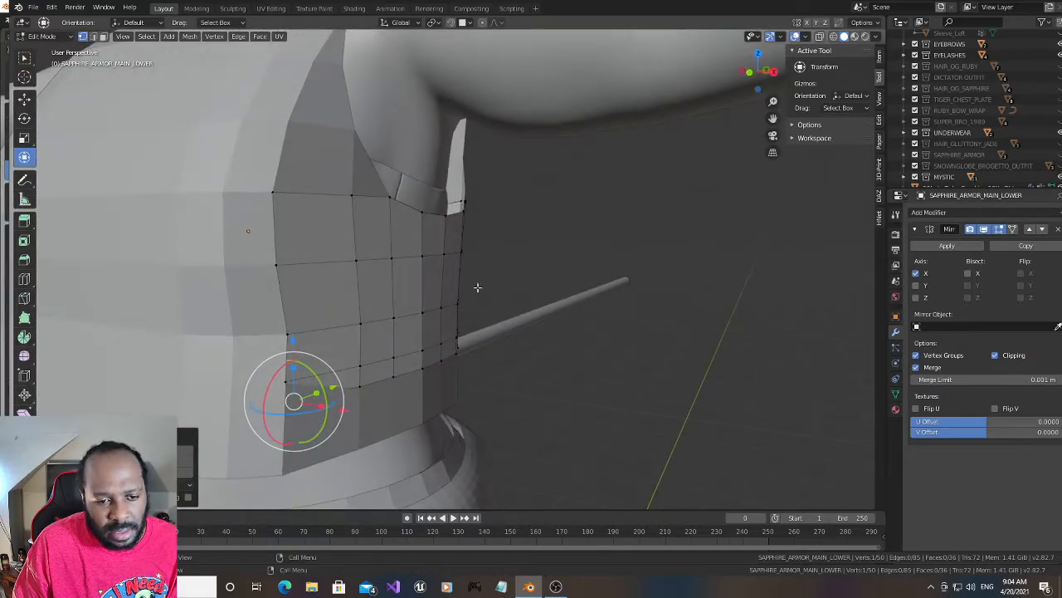
drag(294, 402, 348, 407)
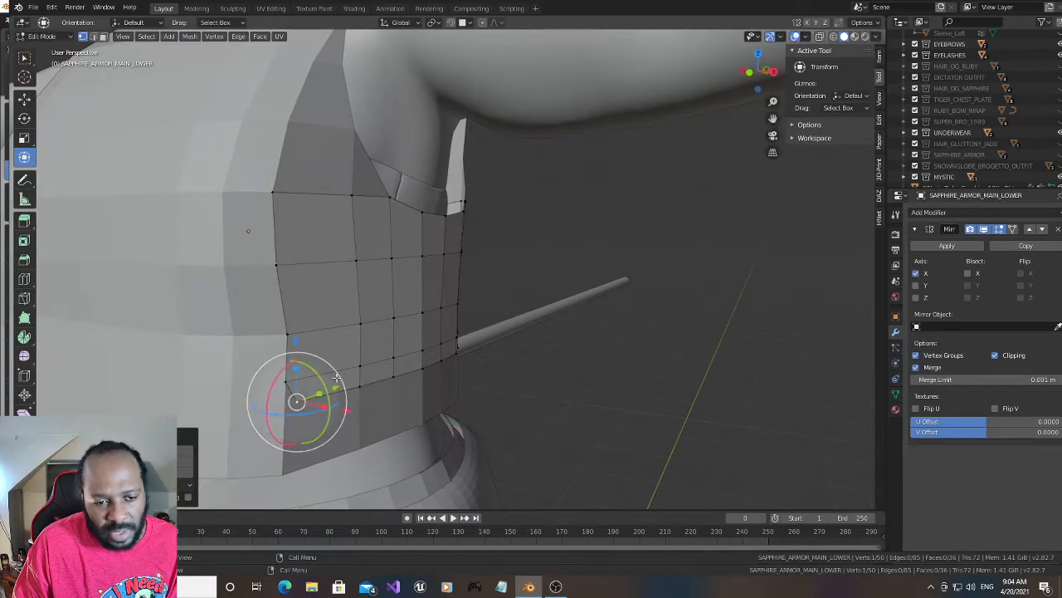
drag(291, 332, 295, 328)
- Shift the panel's top front corner vertex backward along Y
click(275, 190)
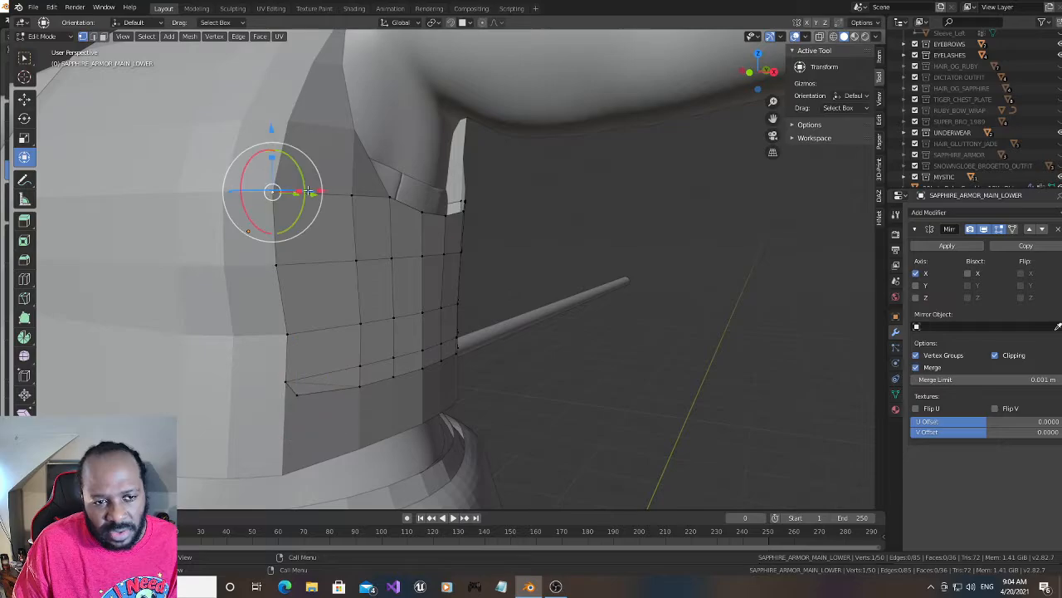
drag(747, 79, 756, 73)
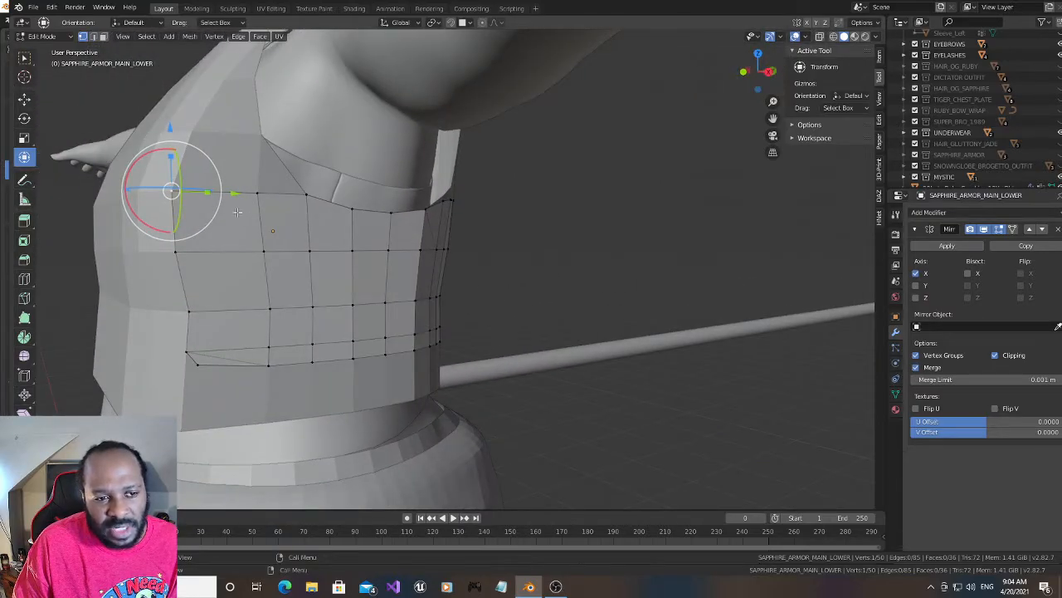
drag(170, 130, 171, 134)
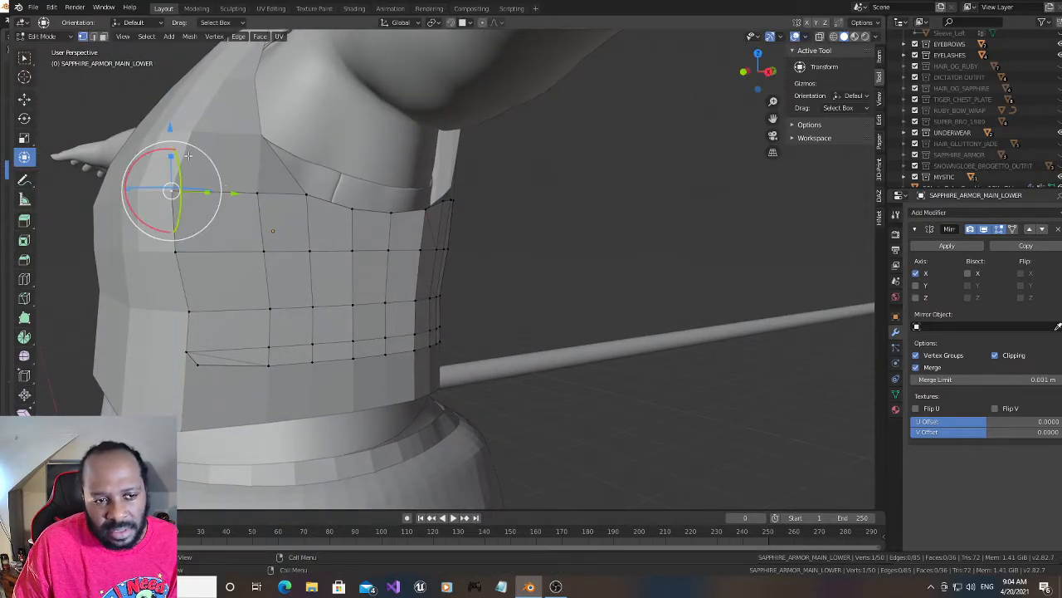
mouse_move(236, 195)
mouse_down()
mouse_move(278, 201)
mouse_move(255, 196)
mouse_up()
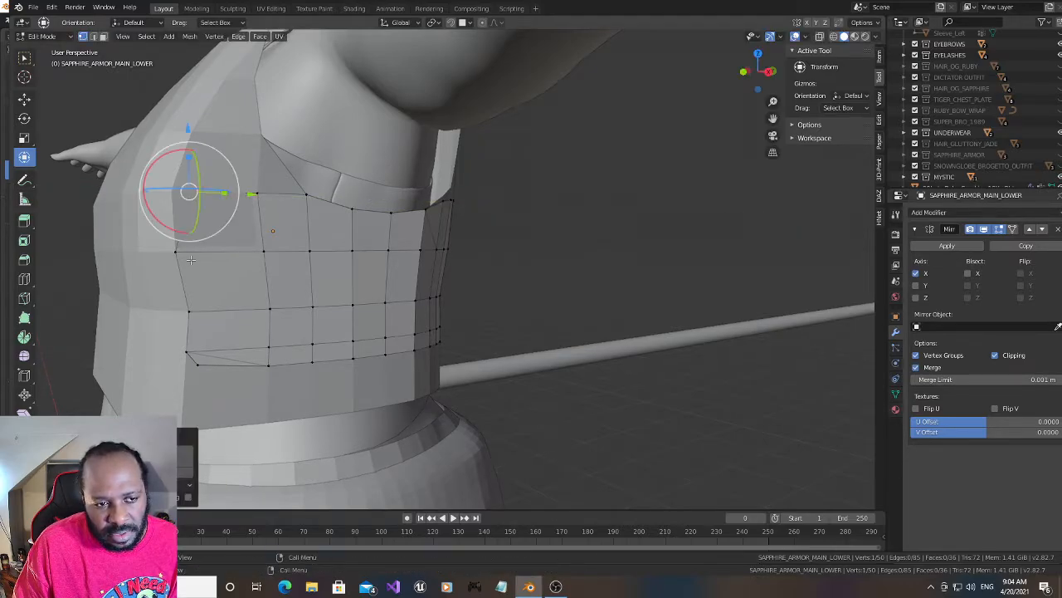
- Shift the second-row front vertex backward along Y, and move it together with the top front corner vertex outward along X
click(175, 250)
drag(237, 251, 250, 249)
shift+click(189, 195)
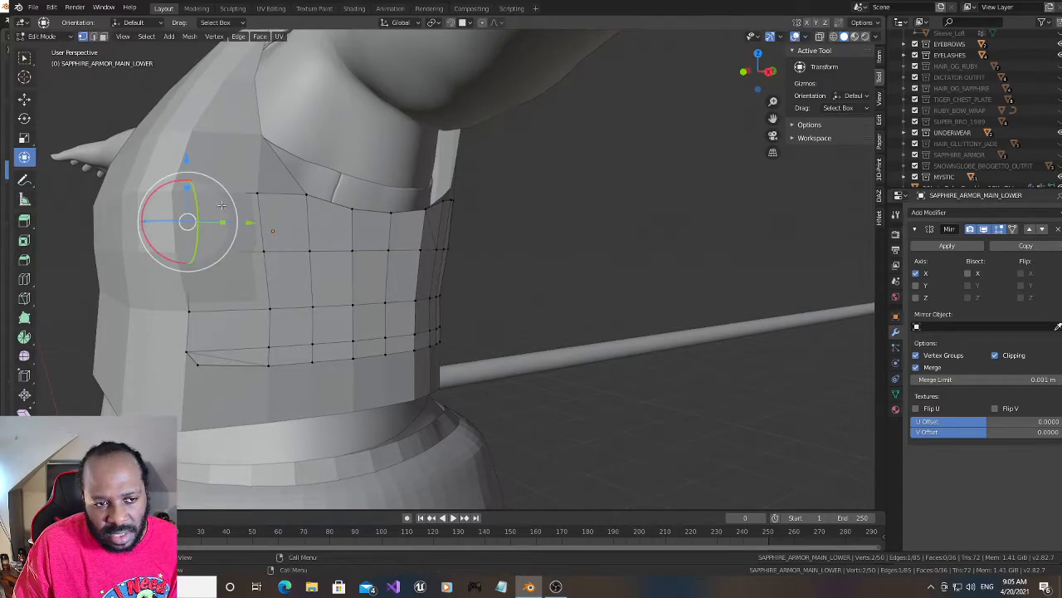
drag(752, 73, 805, 91)
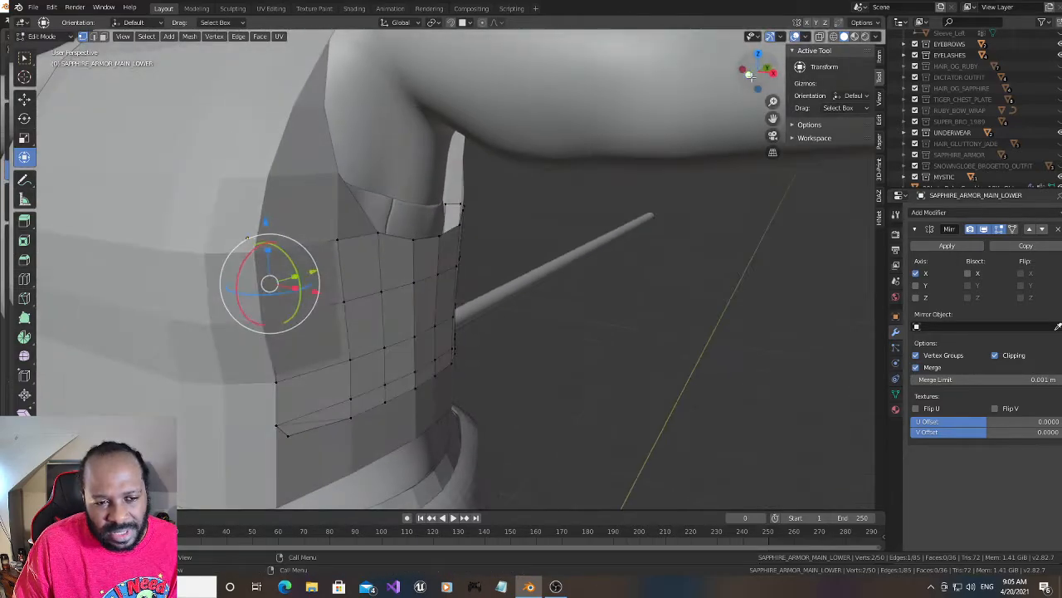
drag(312, 289, 323, 292)
- Cut off the panel's top front corner by moving its corner vertex down along Z, backward along Y and outward along X
middle_drag(693, 115, 555, 128)
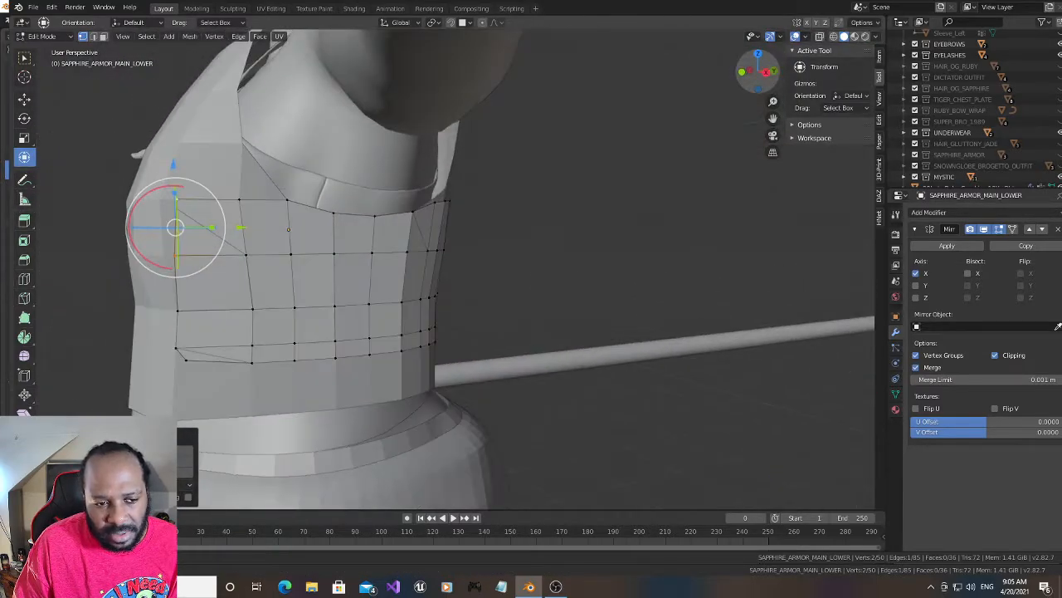
click(176, 201)
drag(175, 137, 187, 160)
drag(243, 222, 262, 221)
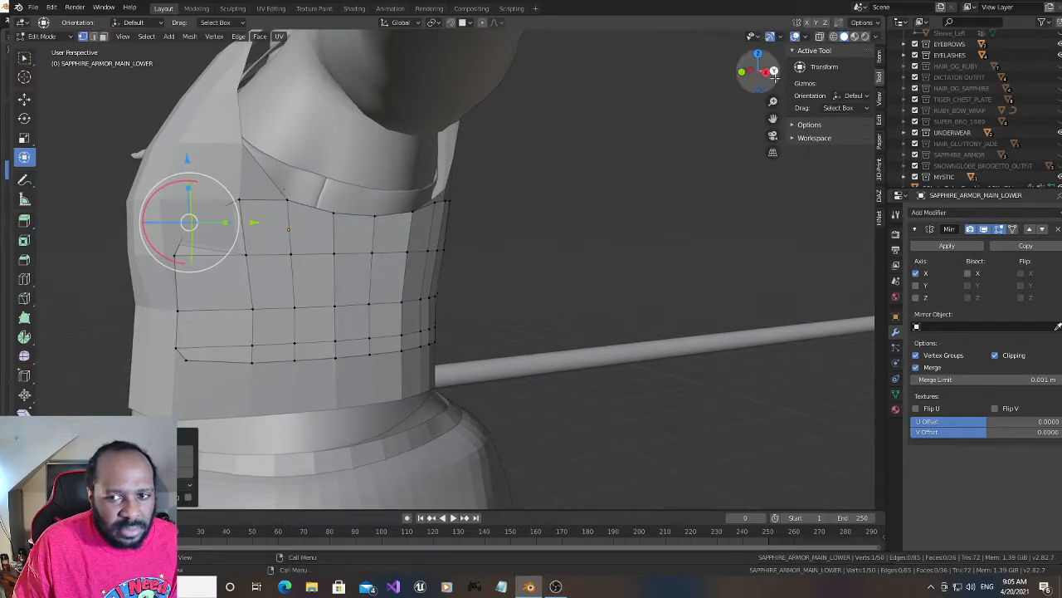
drag(760, 71, 742, 74)
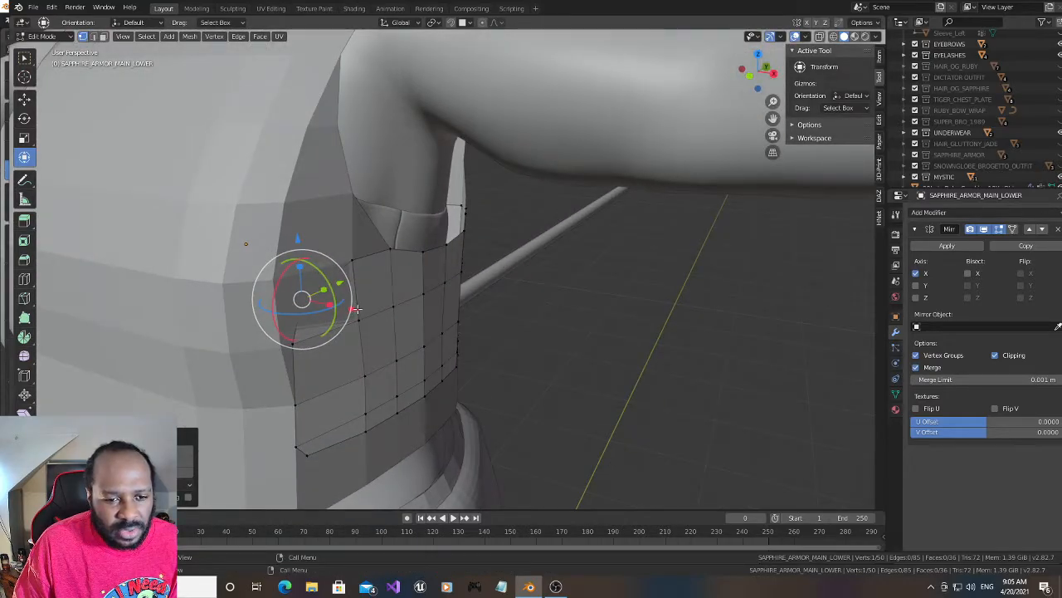
mouse_move(355, 308)
mouse_down()
mouse_move(349, 281)
mouse_move(367, 309)
mouse_up()
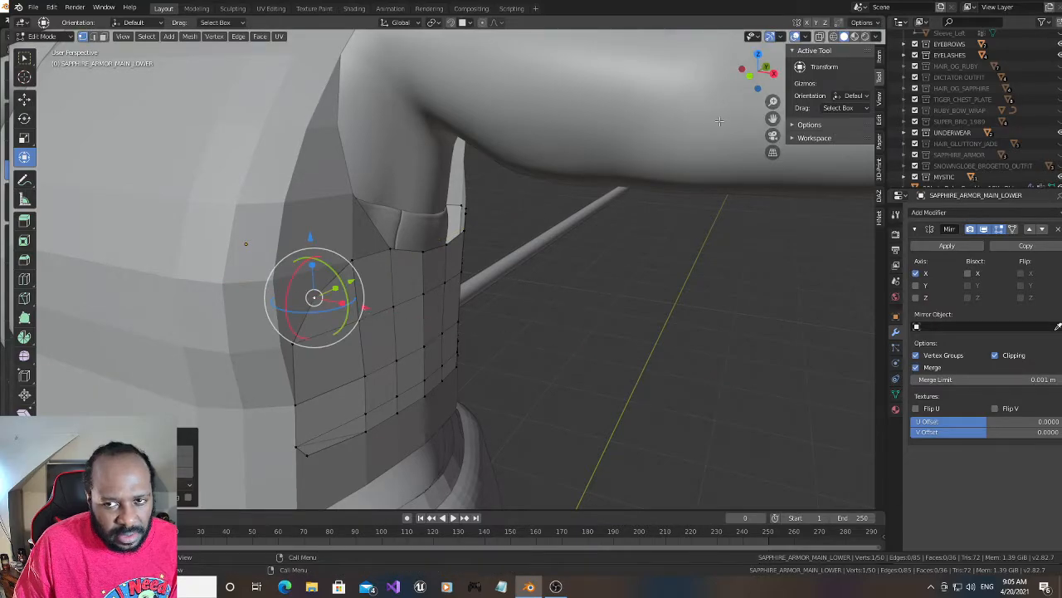
drag(758, 72, 703, 73)
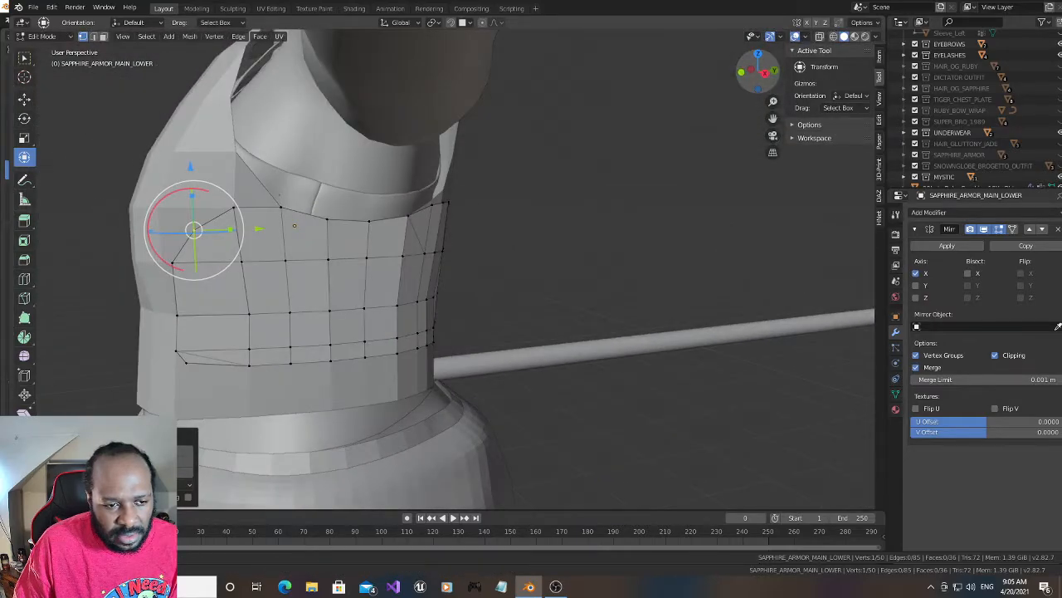
click(178, 348)
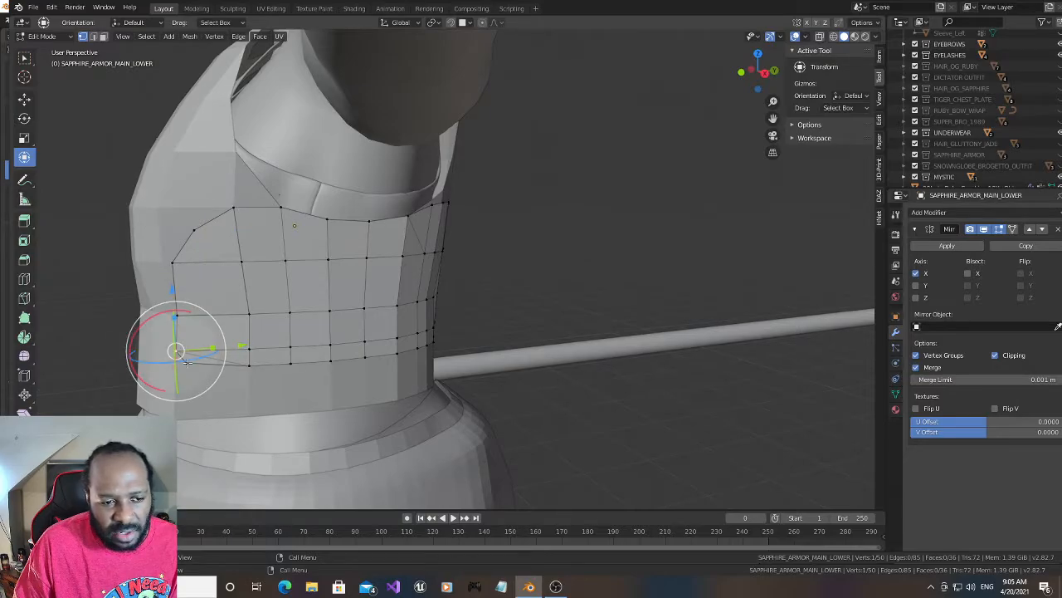
drag(188, 362, 254, 362)
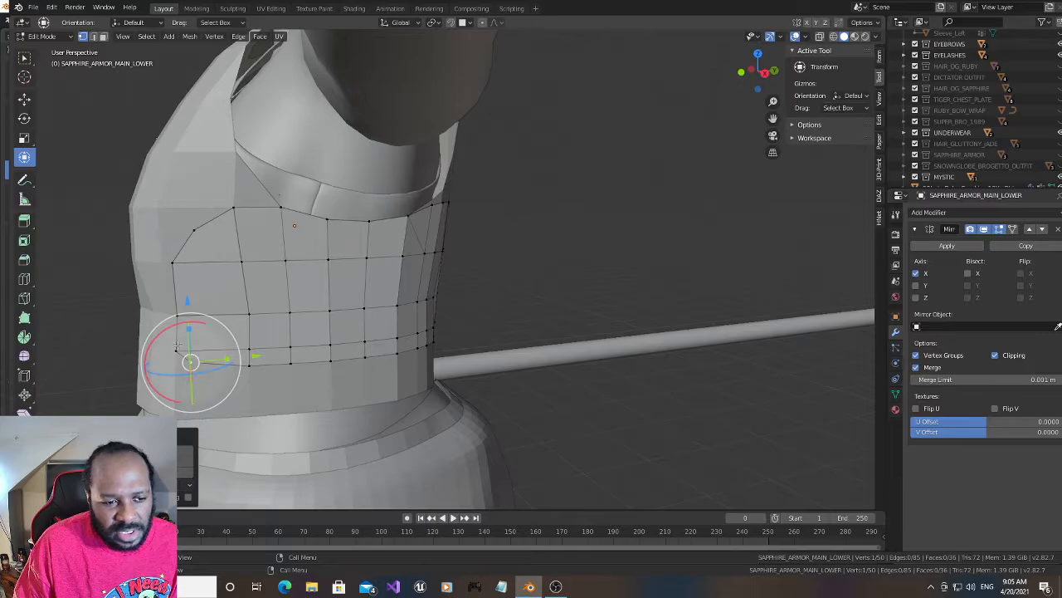
key(ctrl+z)
key(ctrl+z)
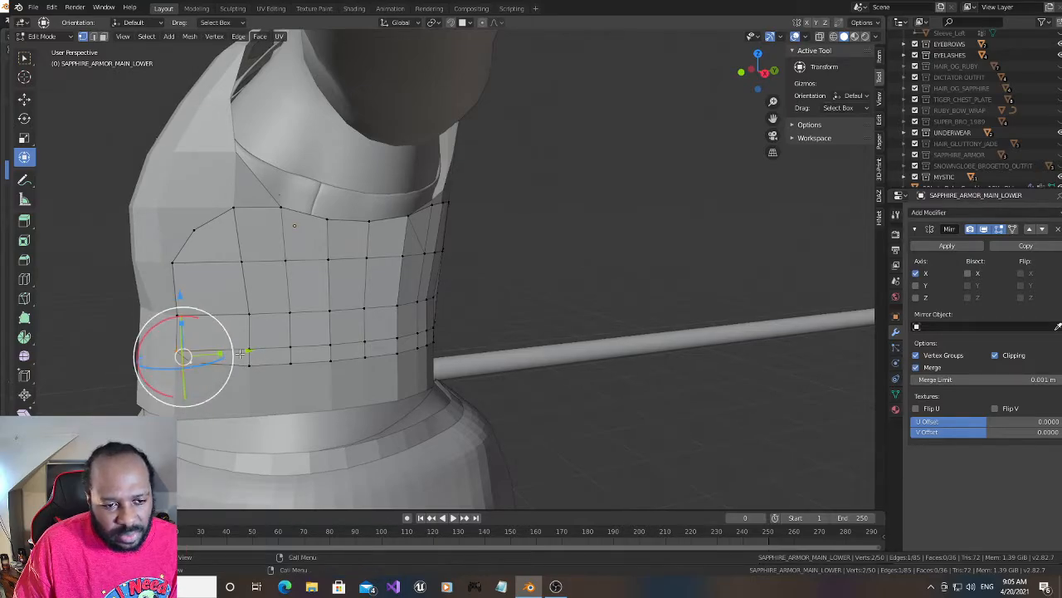
- Move the two lowest vertices of the panel's front edge together, backward along Y and outward along X
mouse_move(246, 349)
mouse_down()
mouse_move(267, 355)
mouse_move(258, 356)
mouse_up()
right_click(258, 356)
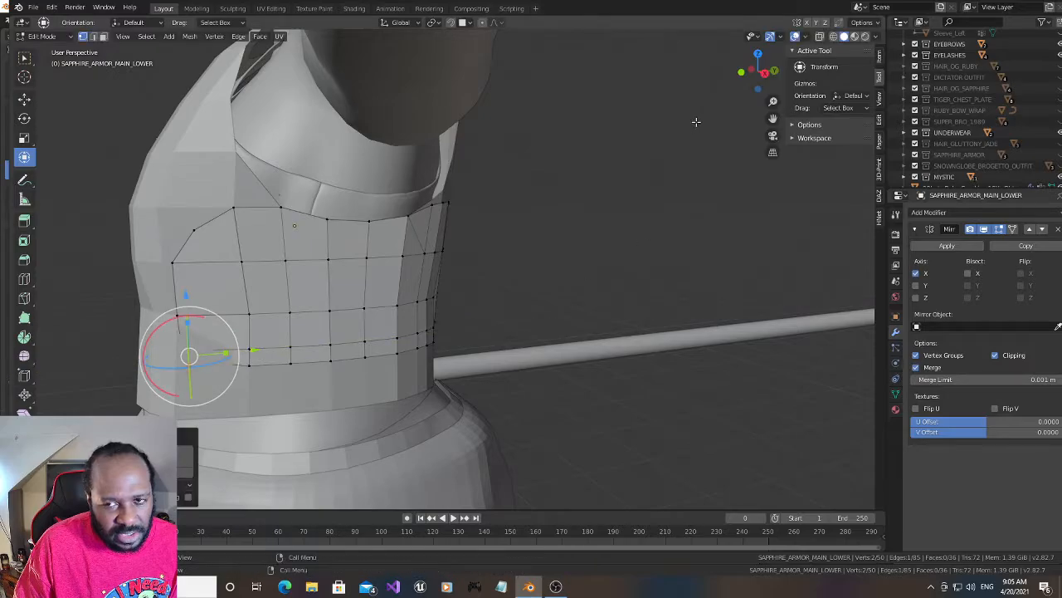
drag(758, 73, 797, 83)
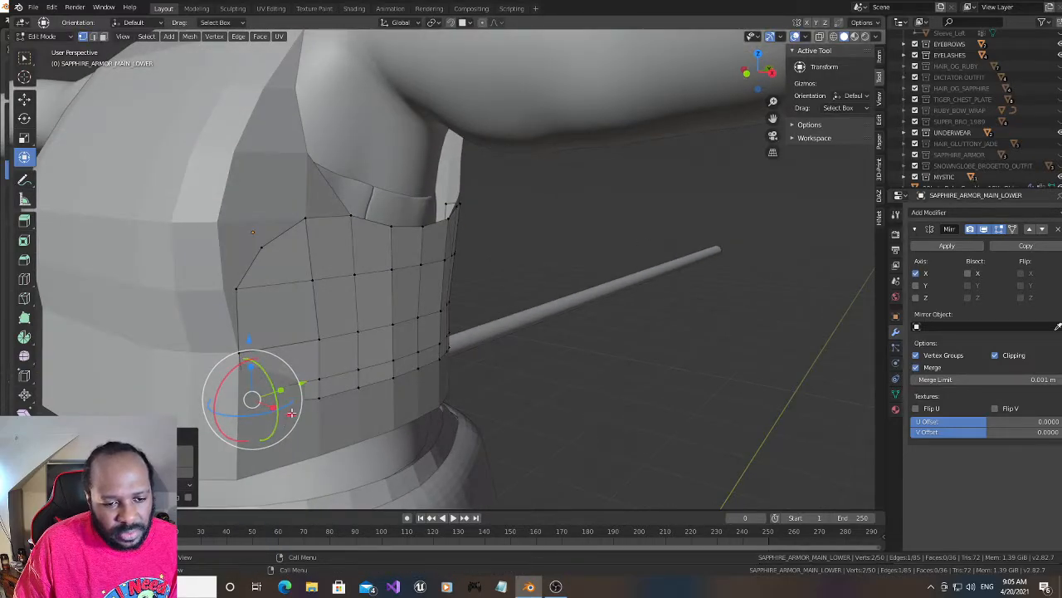
drag(291, 413, 303, 422)
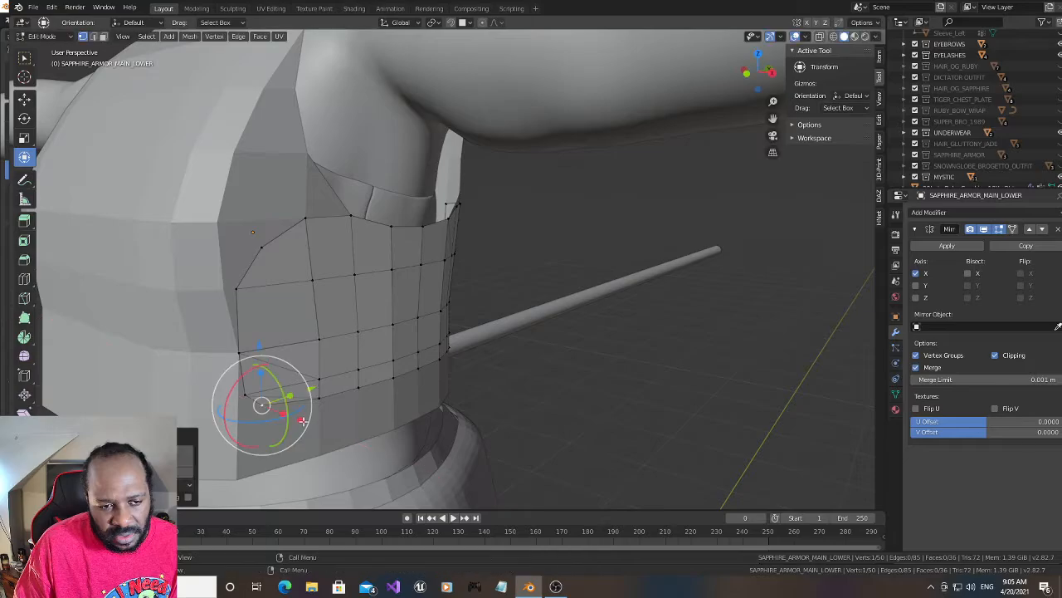
drag(754, 82, 715, 77)
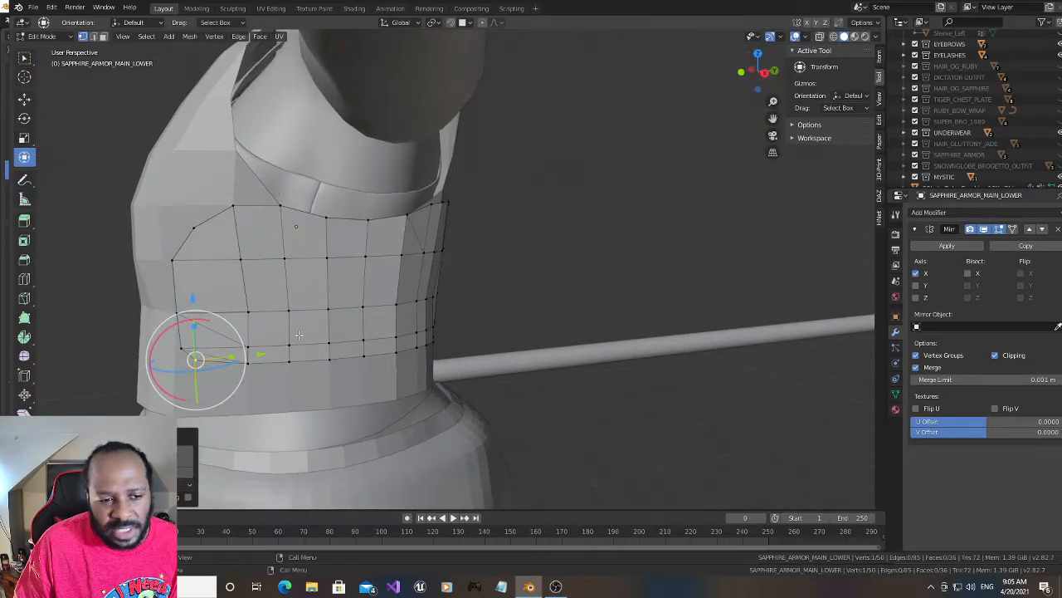
- Shift the panel's bottom front corner vertex backward along Y, and move the third-row front vertex outward along X
drag(260, 354, 278, 358)
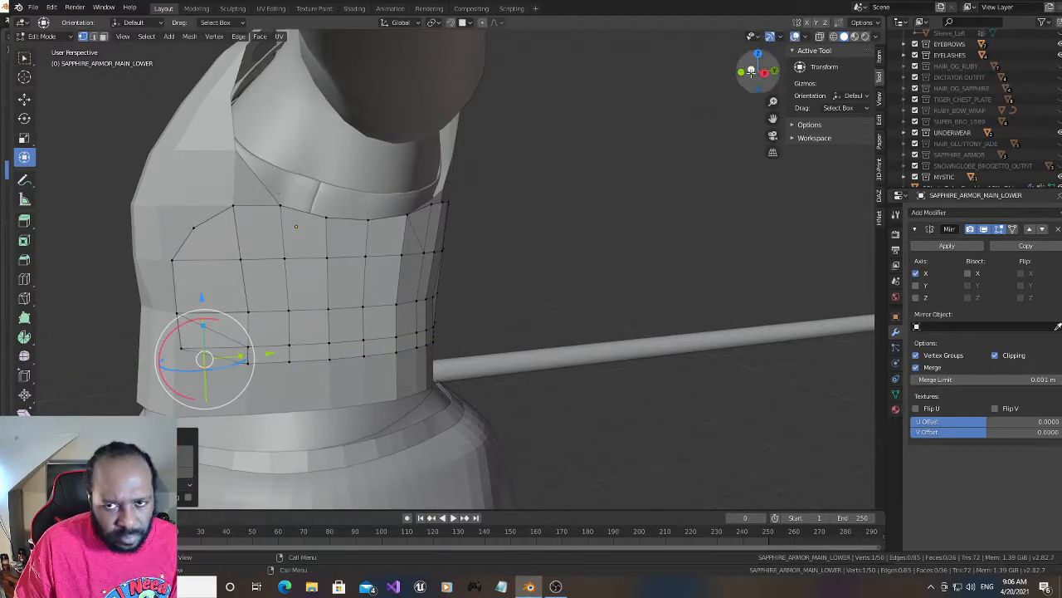
drag(753, 73, 786, 85)
drag(280, 433, 284, 435)
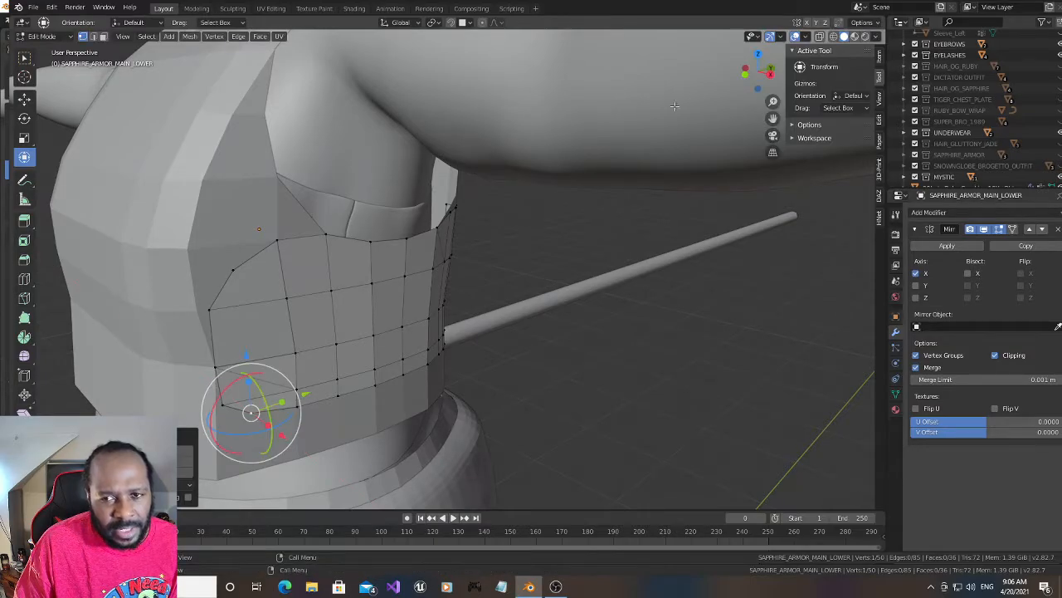
mouse_move(761, 70)
mouse_down()
mouse_move(747, 77)
mouse_move(767, 72)
mouse_up()
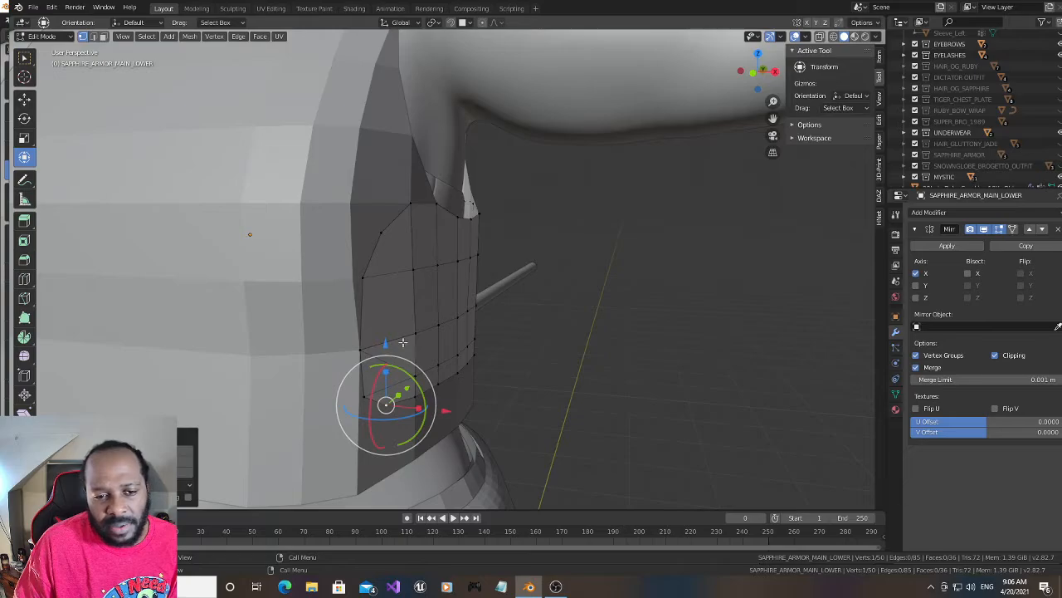
click(366, 347)
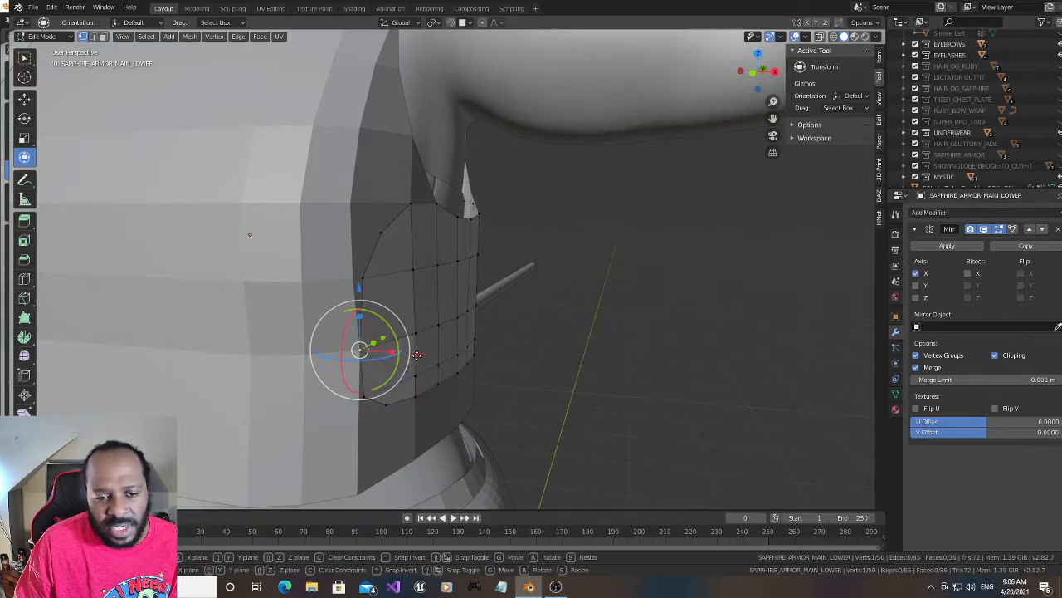
drag(414, 355, 420, 355)
- Shift the second-row and third-row vertices of the panel's front edge together backward along Y
drag(762, 71, 763, 71)
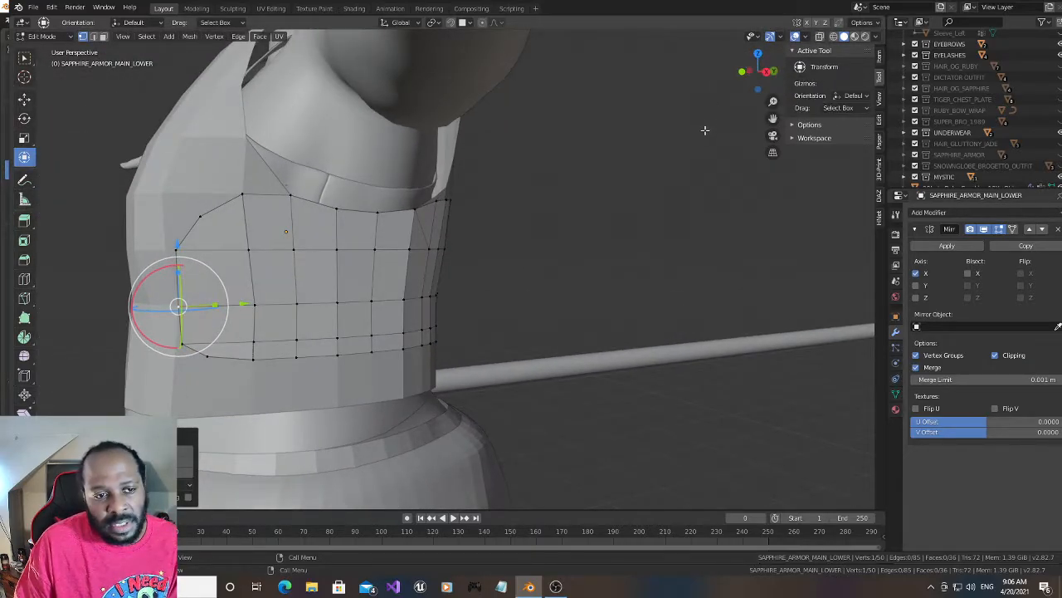
click(180, 245)
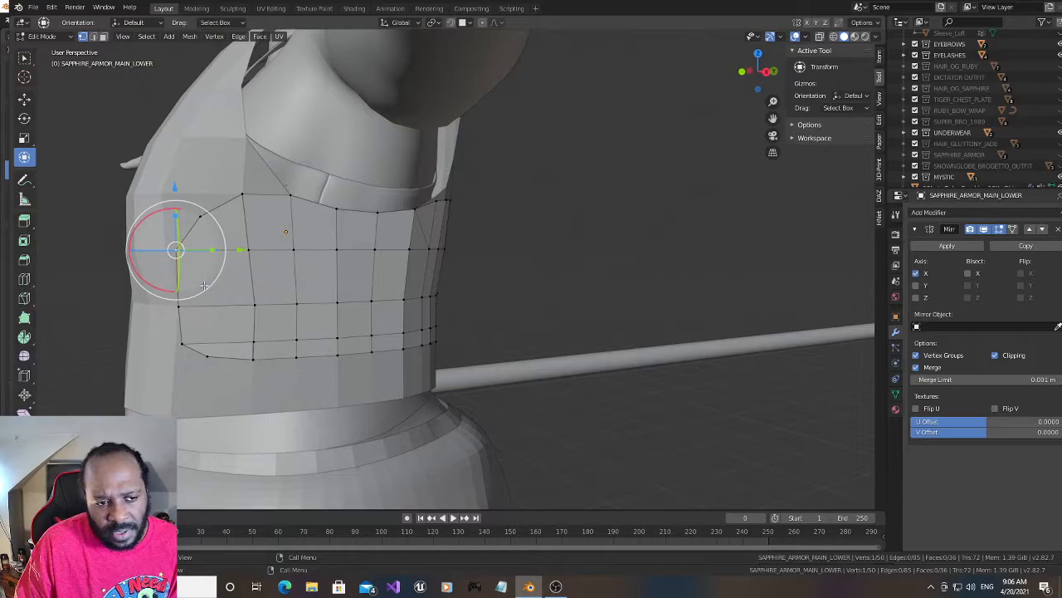
drag(242, 249, 249, 277)
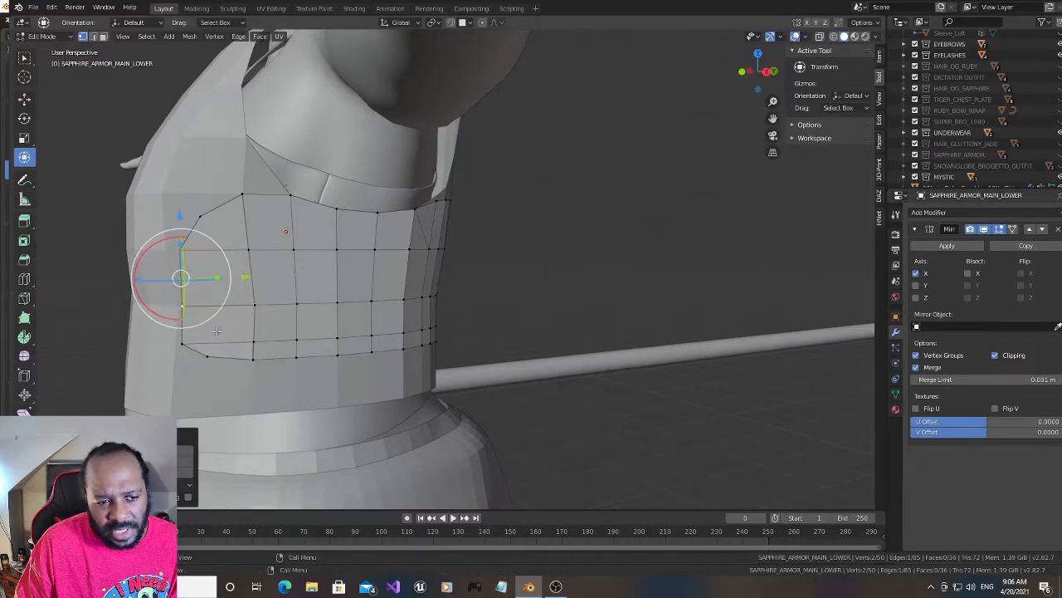
- Move the two lowest front-edge vertices together slightly farther backward along Y and about 0.001 m outward along X
click(181, 346)
shift+click(214, 357)
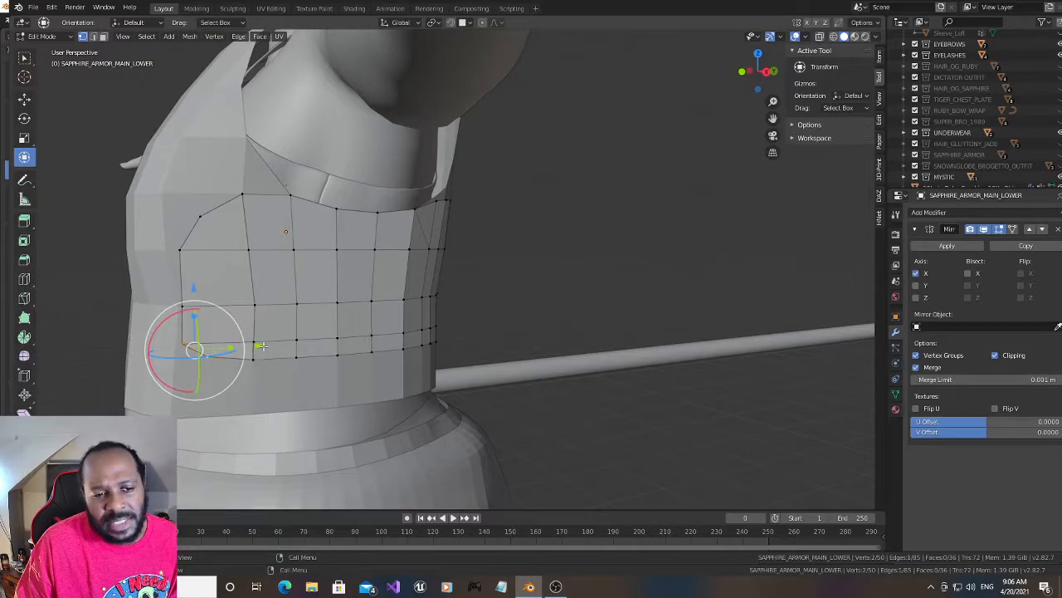
drag(262, 346, 272, 348)
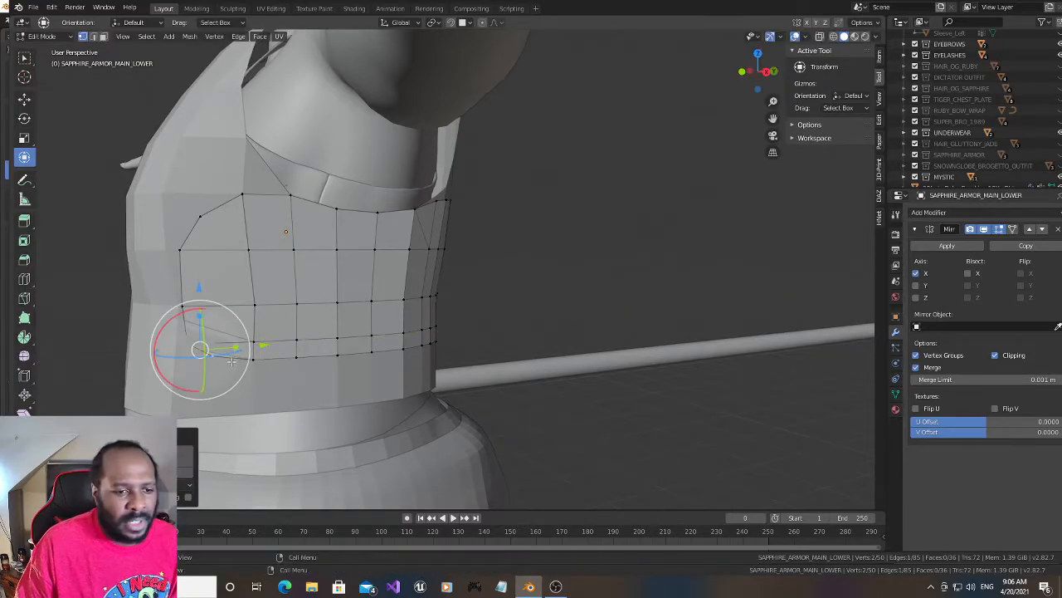
drag(757, 73, 412, 315)
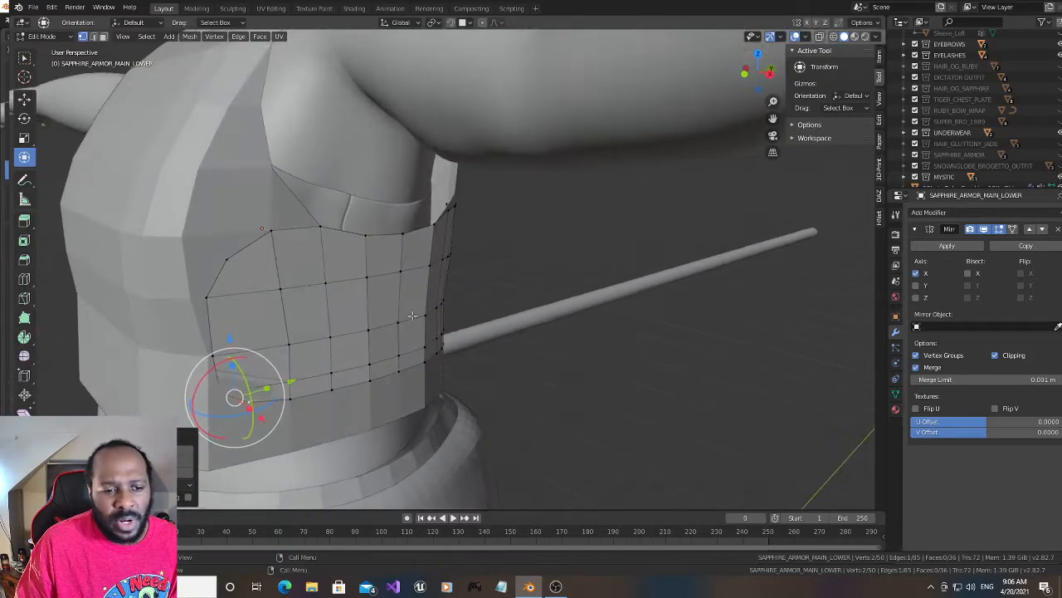
key(g)
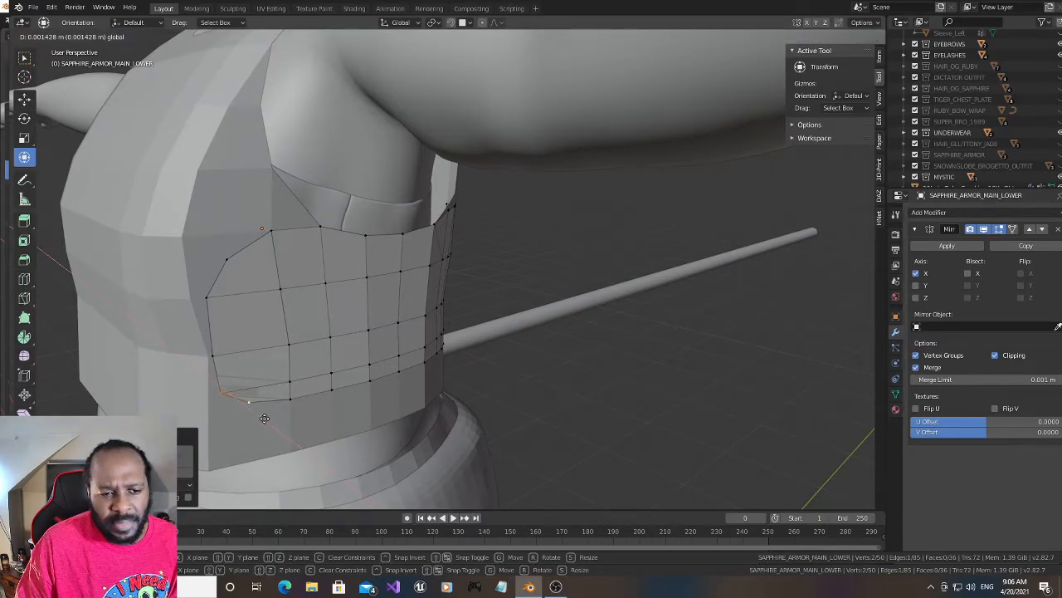
click(264, 418)
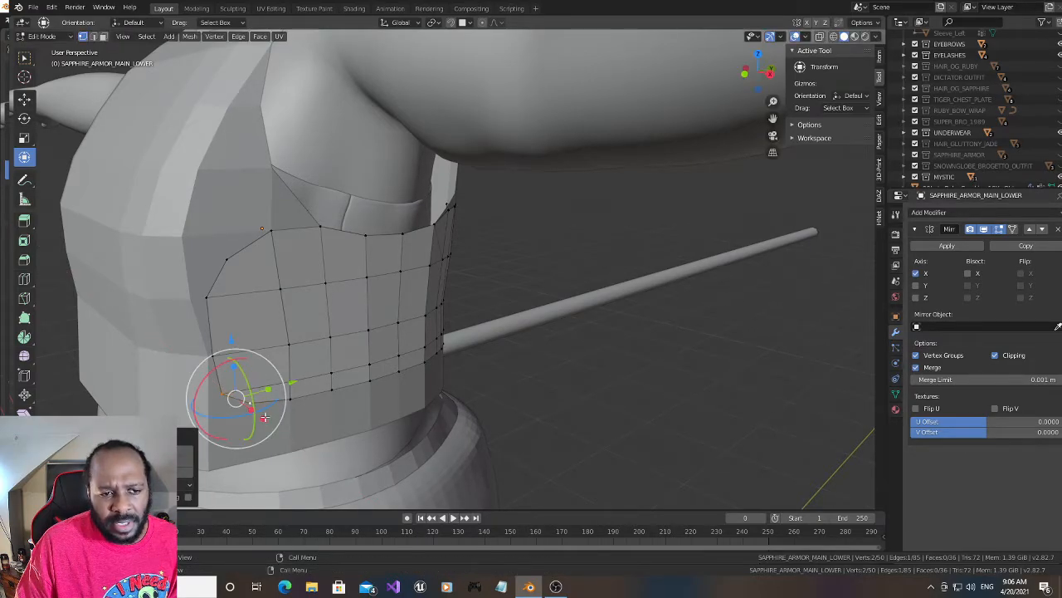
- Move the second-row front vertex about 0.009 m backward along Y and about 0.005 m outward along X
click(208, 299)
key(g)
key(y)
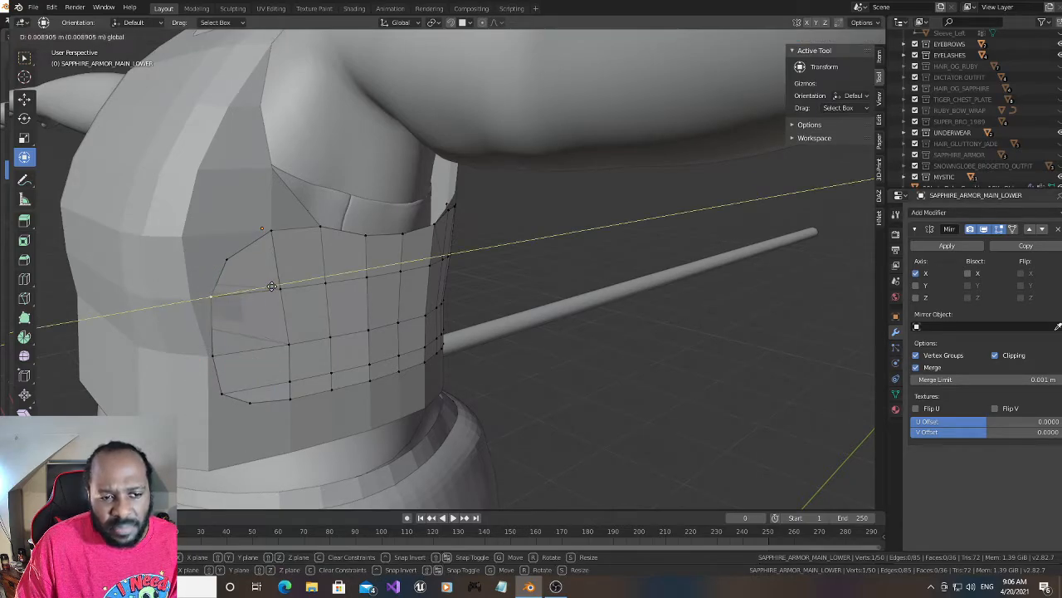
click(271, 286)
key(g)
key(x)
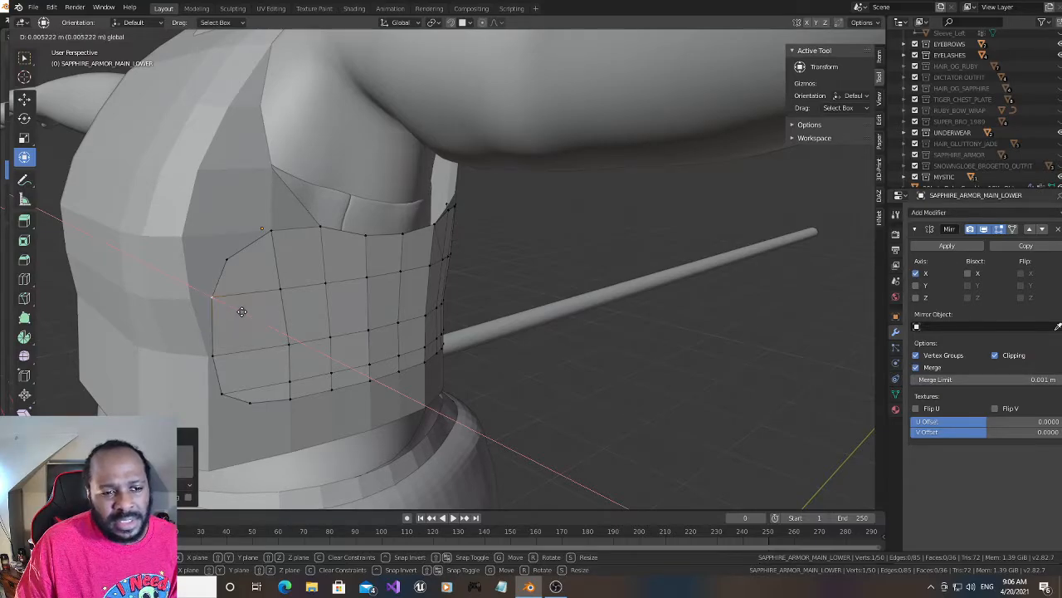
click(239, 309)
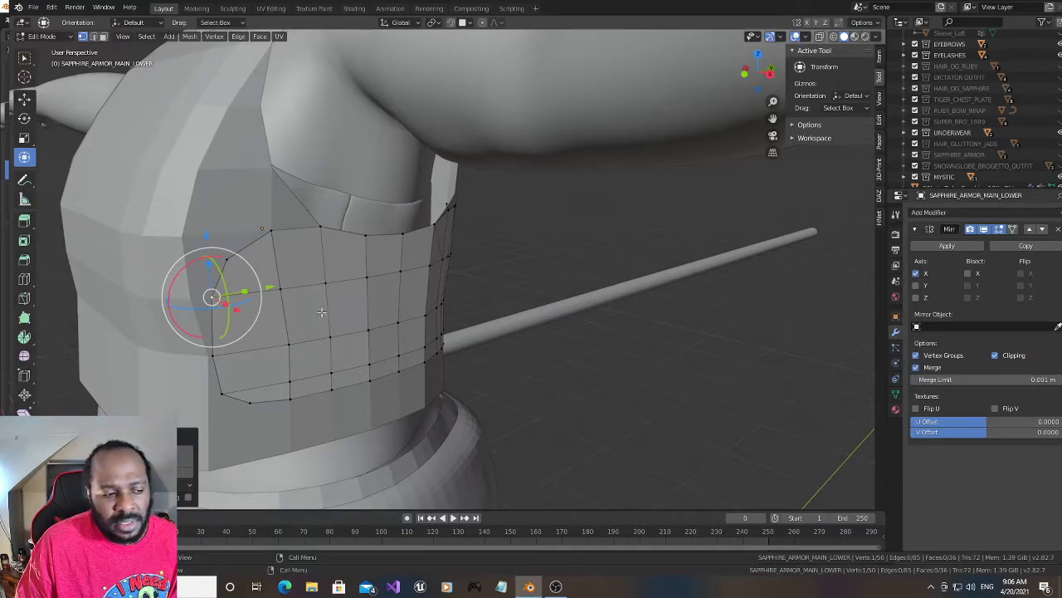
drag(760, 73, 703, 112)
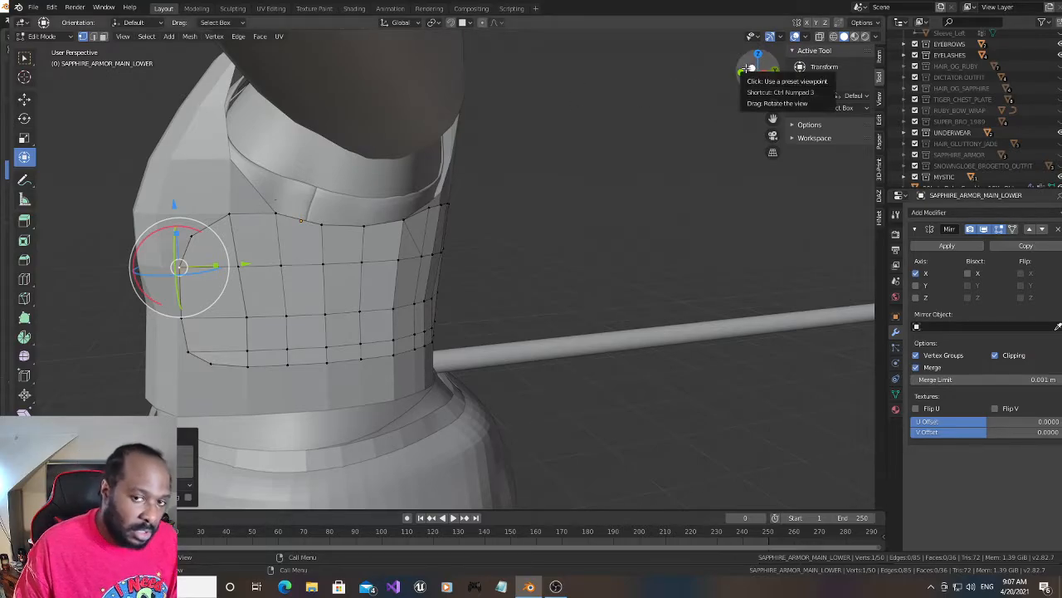
drag(750, 69, 715, 75)
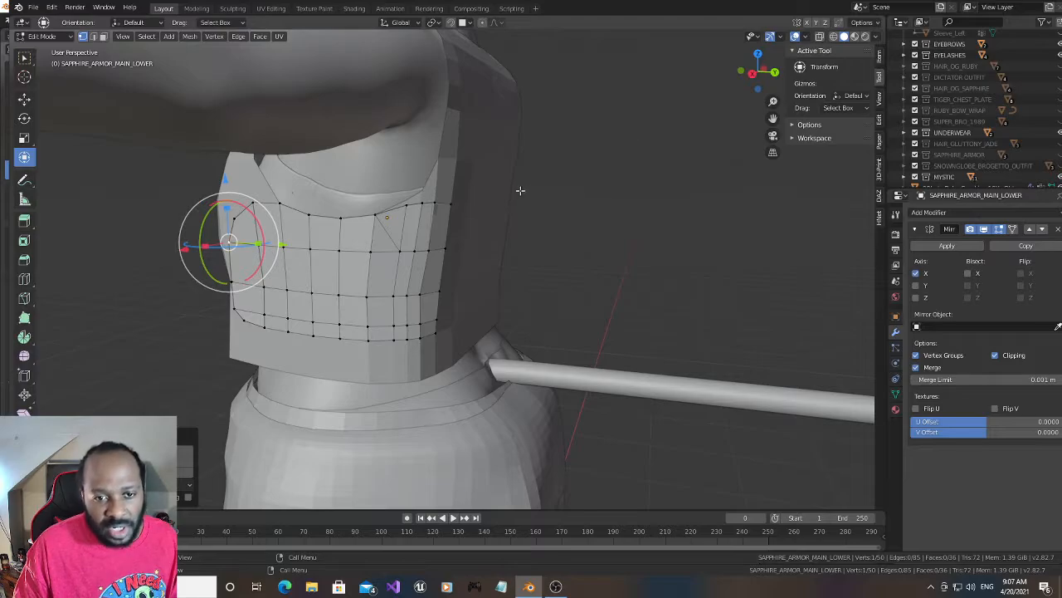
click(420, 294)
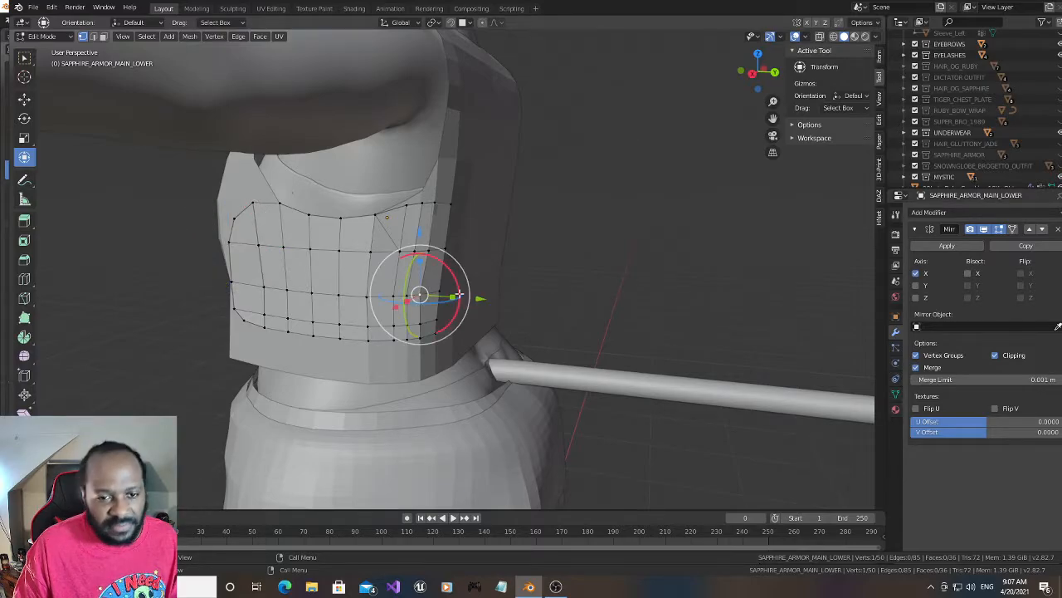
drag(761, 72, 655, 123)
scroll(453, 246, up, 1)
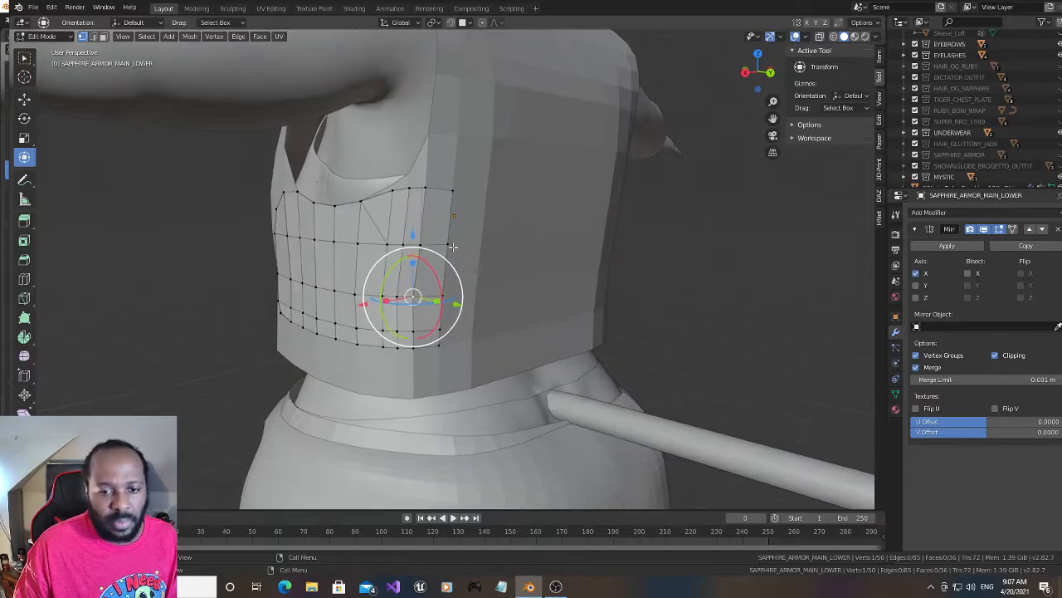
scroll(452, 246, up, 1)
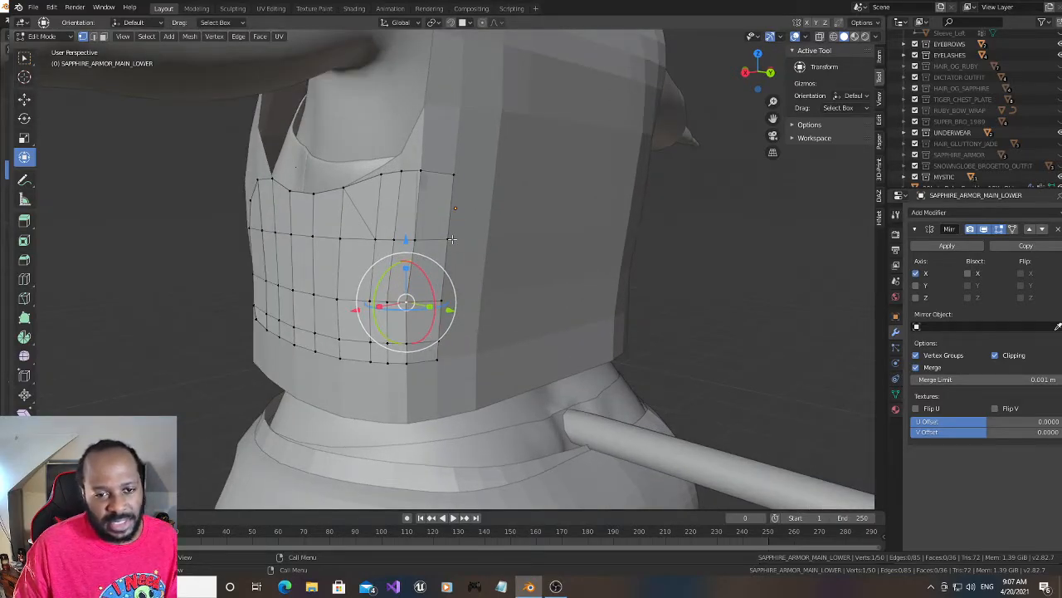
click(451, 174)
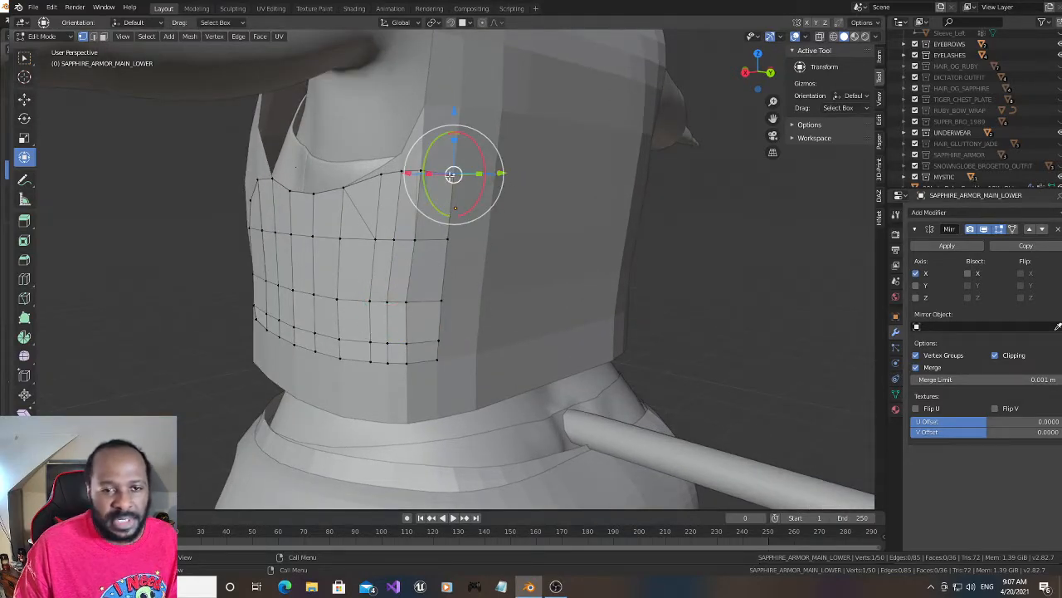
drag(405, 173, 385, 172)
right_click(385, 171)
middle_drag(703, 86, 694, 118)
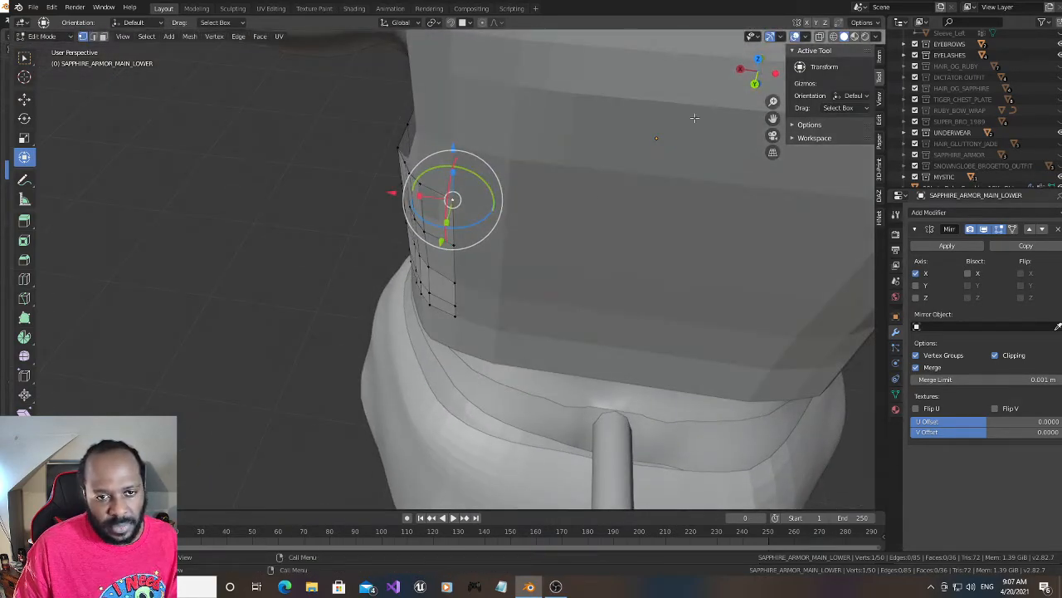
shift+click(460, 315)
shift+click(459, 305)
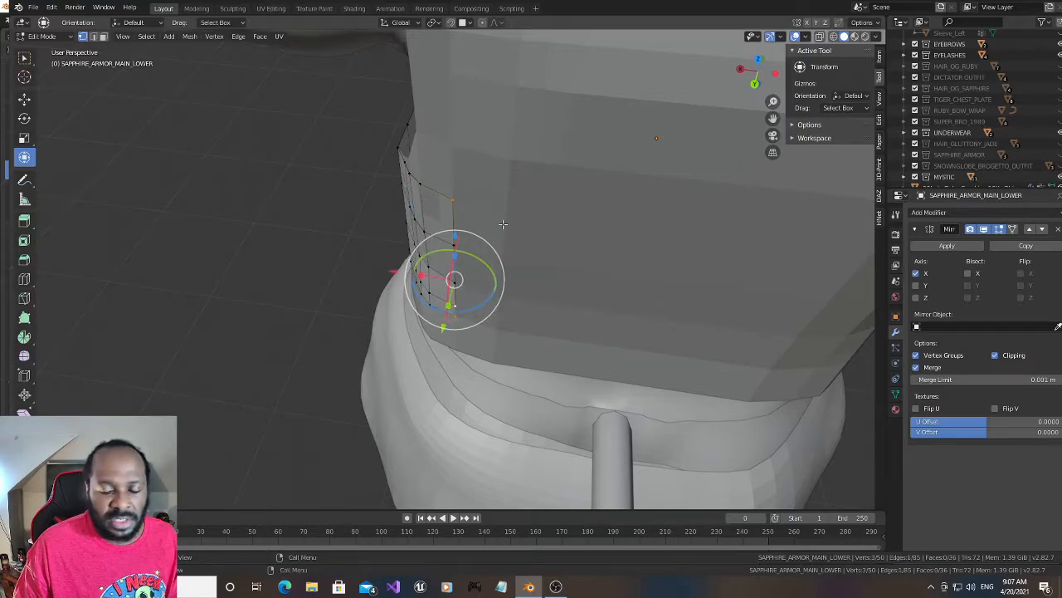
- Pull in the panel's top rear corner by moving its vertex outward along X and about 0.011 m forward along Y
drag(753, 70, 779, 71)
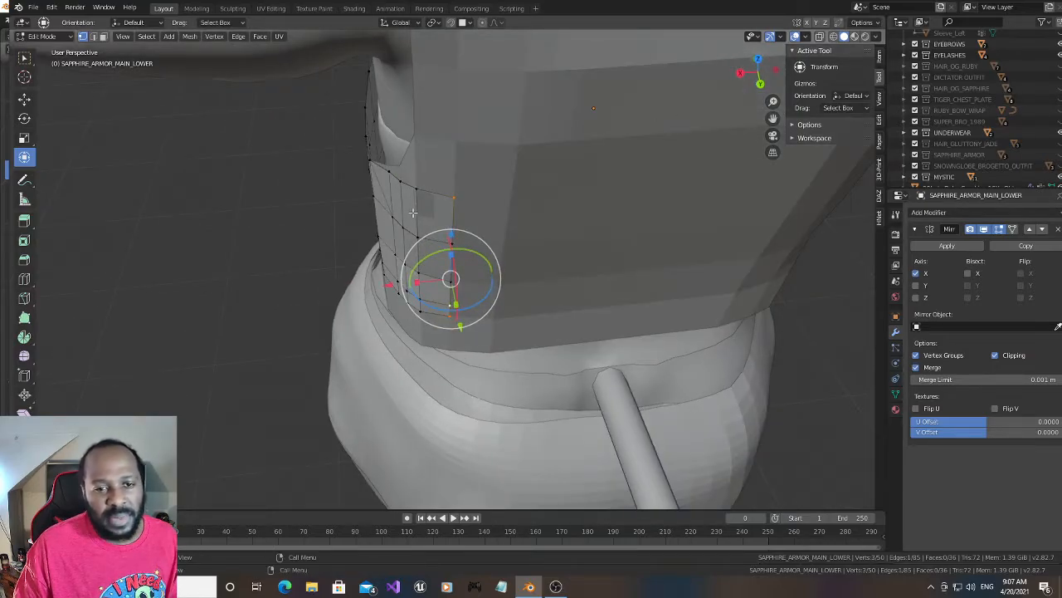
click(454, 197)
drag(390, 205, 371, 203)
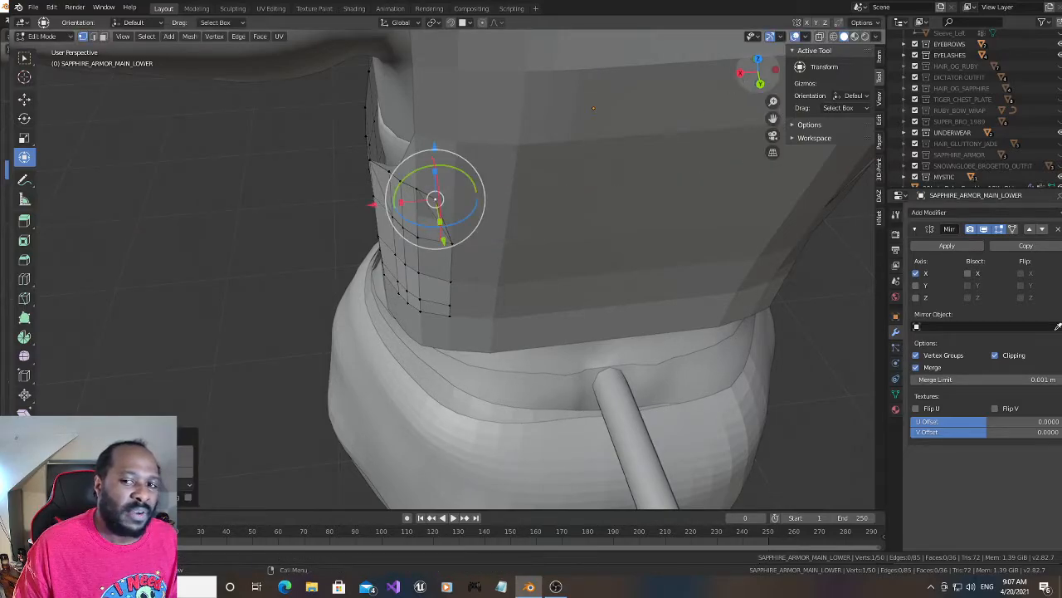
drag(747, 80, 731, 88)
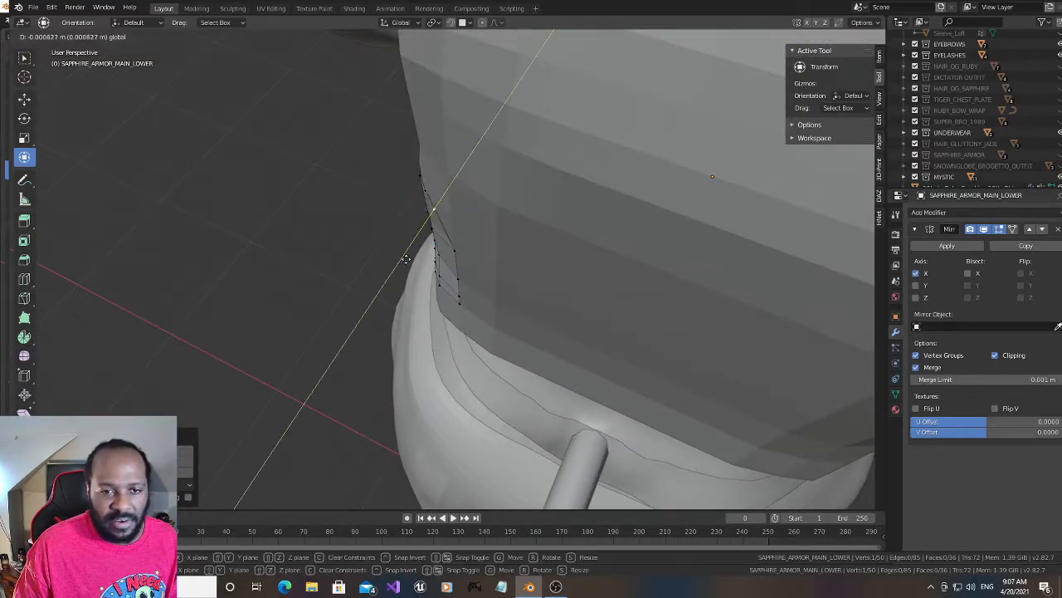
key(g)
key(y)
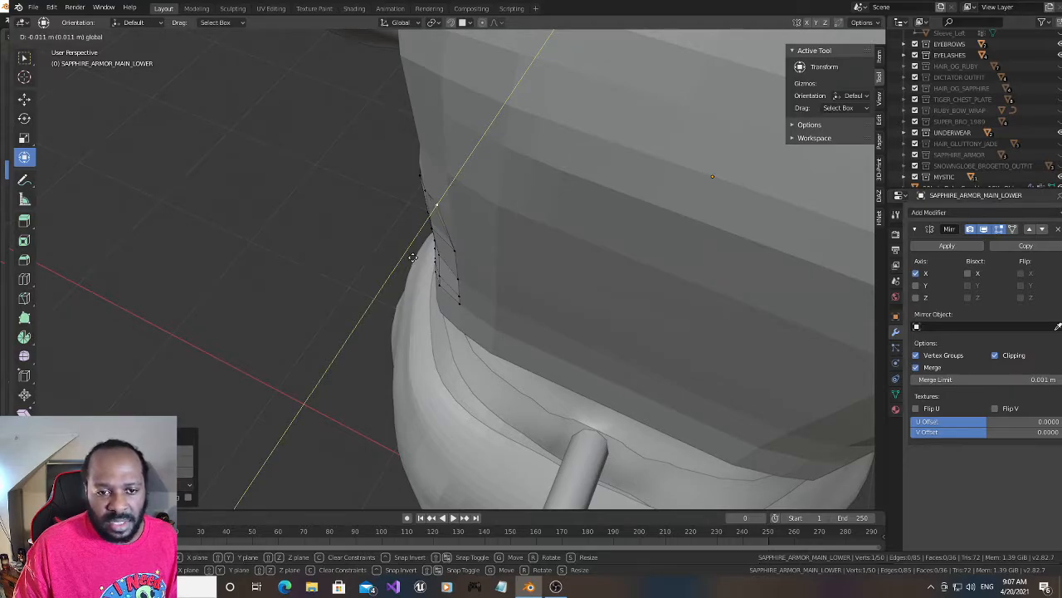
click(414, 256)
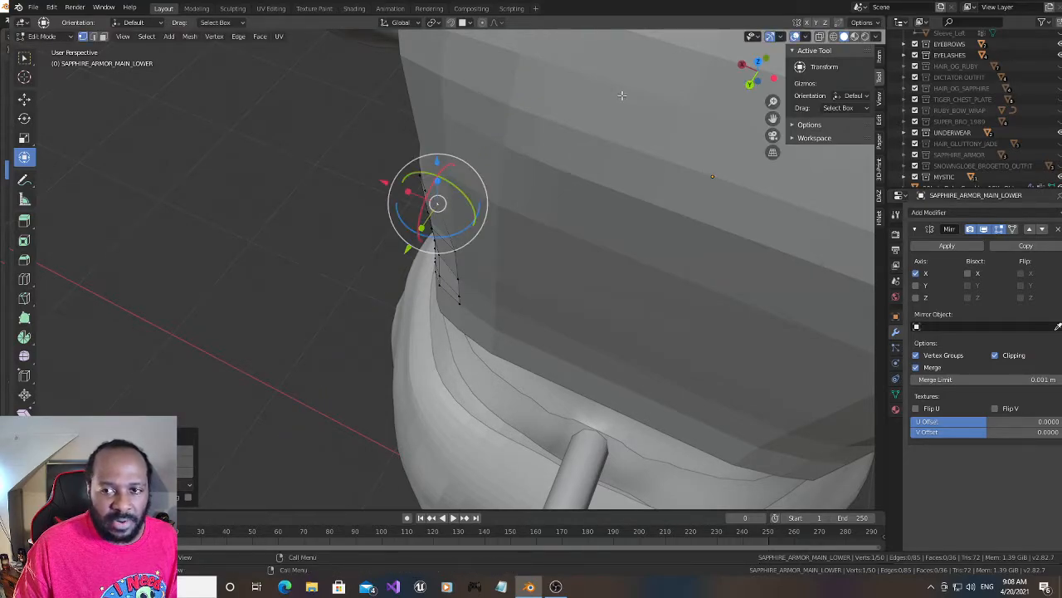
- Move the second-row vertex of the panel's rear edge inward along X and slightly backward along Y
middle_drag(622, 95, 524, 155)
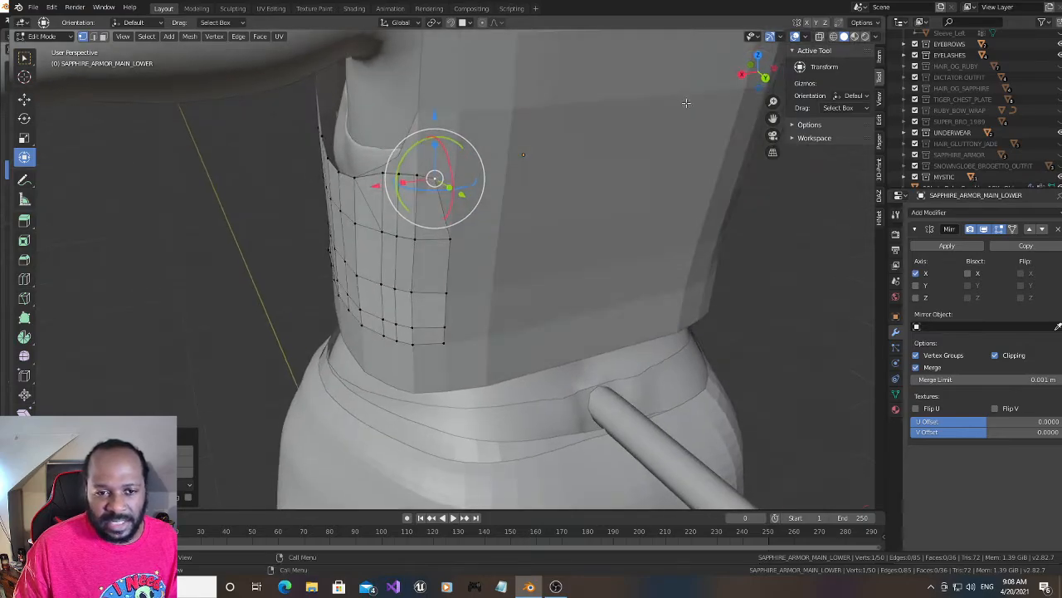
click(453, 241)
key(g)
key(x)
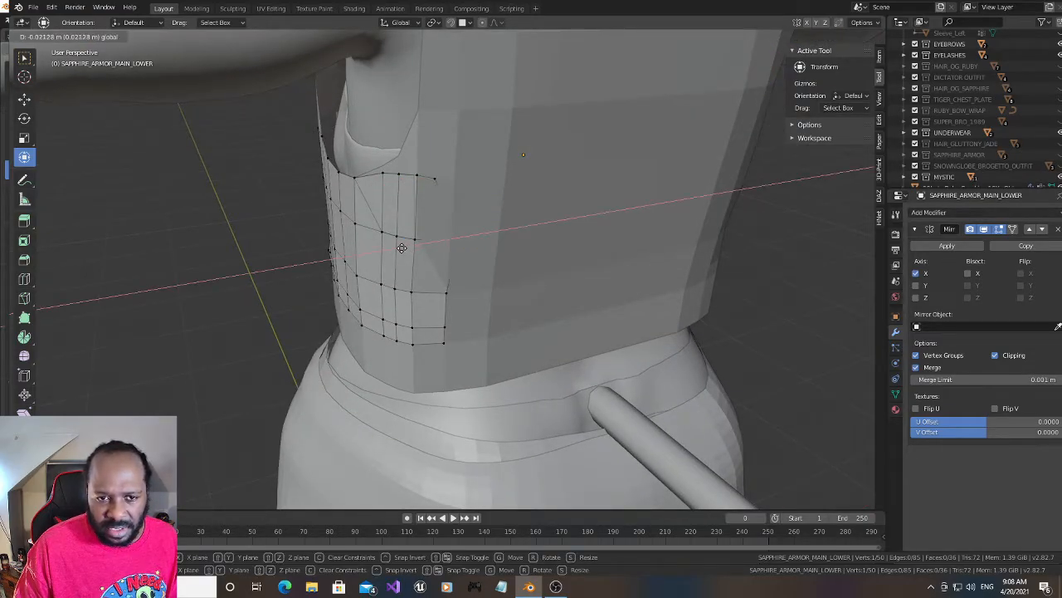
drag(402, 248, 417, 252)
drag(491, 261, 491, 264)
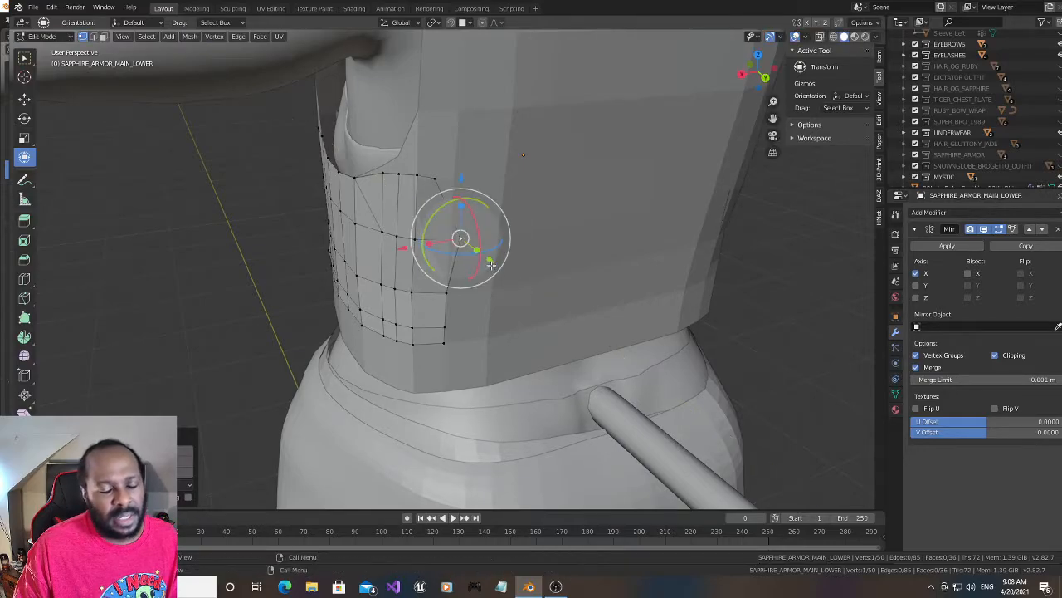
- Move the third-row vertex of the panel's rear edge inward along X and backward along Y
click(446, 292)
drag(388, 303, 424, 306)
drag(495, 313, 498, 324)
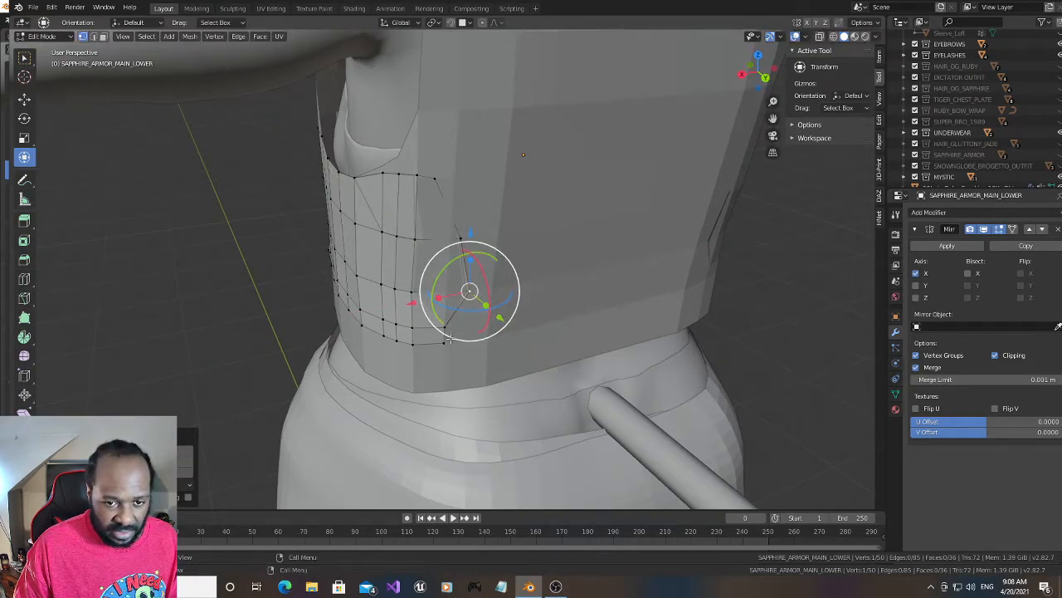
- Move the fourth-row vertex of the panel's rear edge inward along X and slightly backward along Y
click(445, 328)
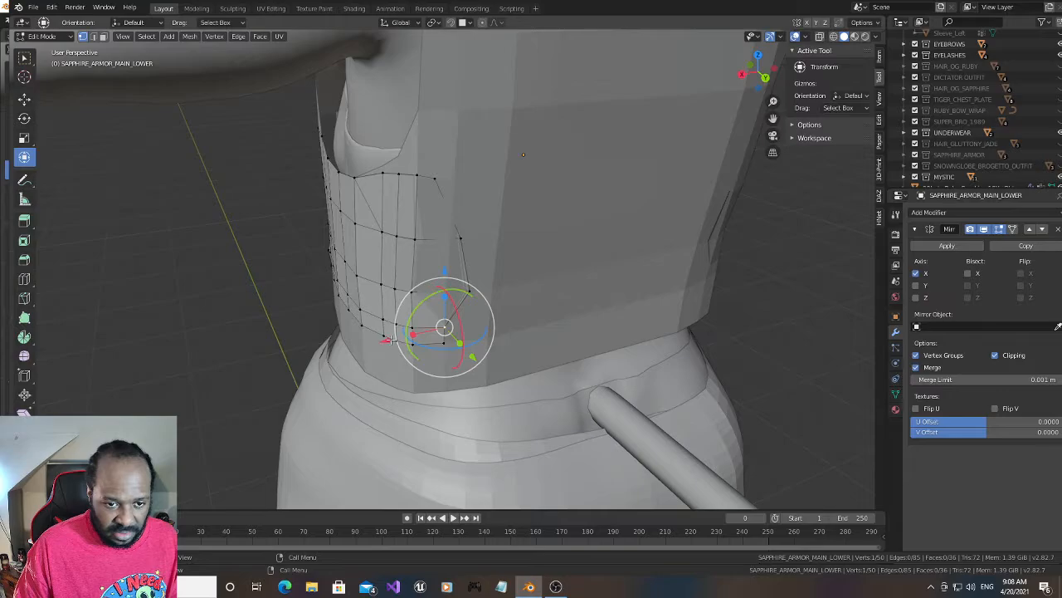
drag(389, 340, 407, 343)
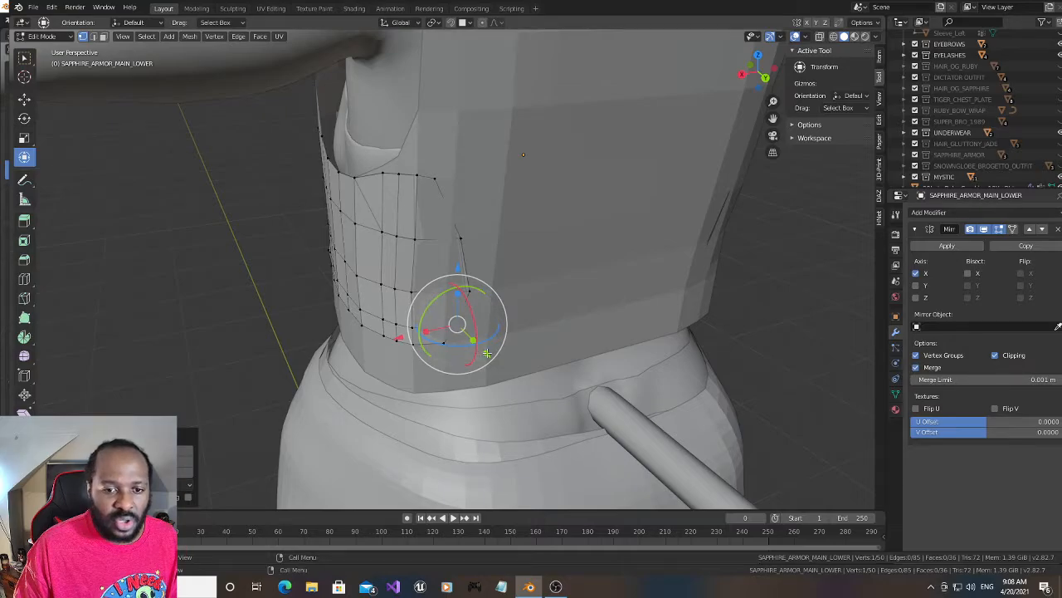
drag(487, 353, 489, 356)
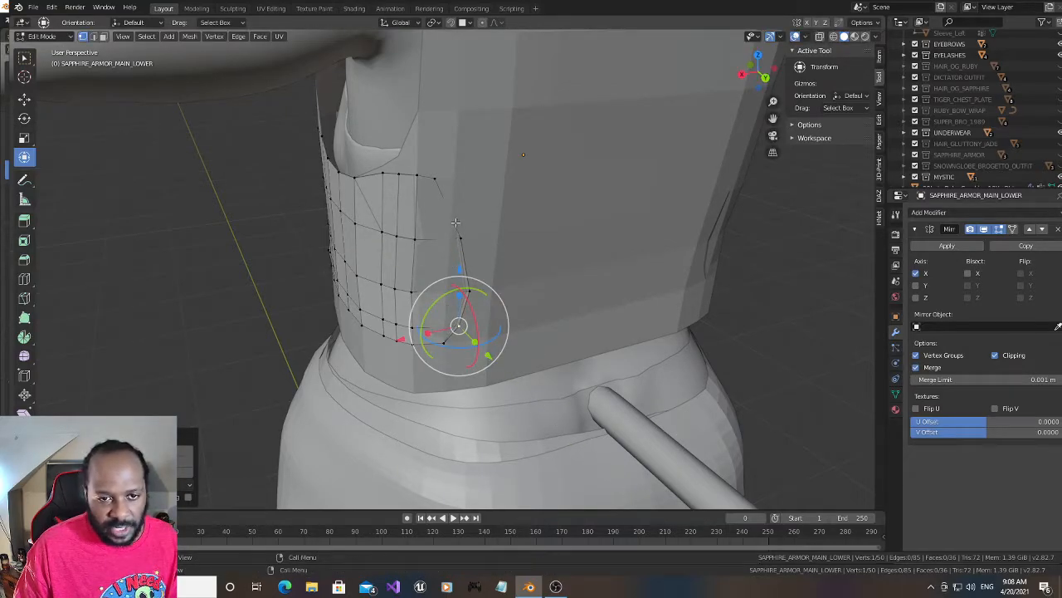
- Try to shift the upper four vertices of the panel's rear edge about 0.003 m along Y
shift+click(438, 177)
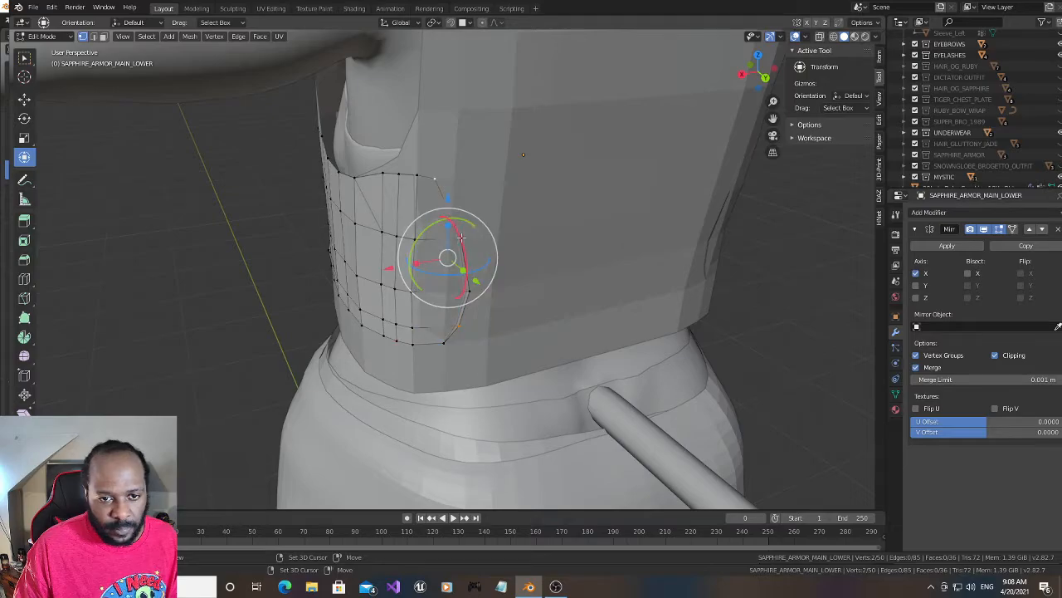
ctrl+right_click(467, 286)
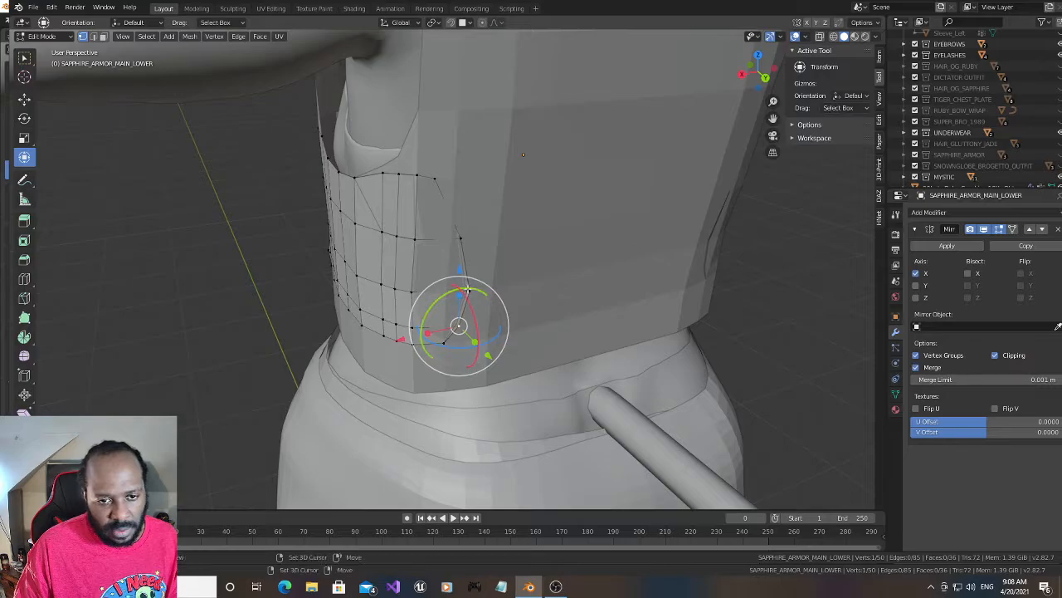
shift+click(459, 242)
shift+click(437, 179)
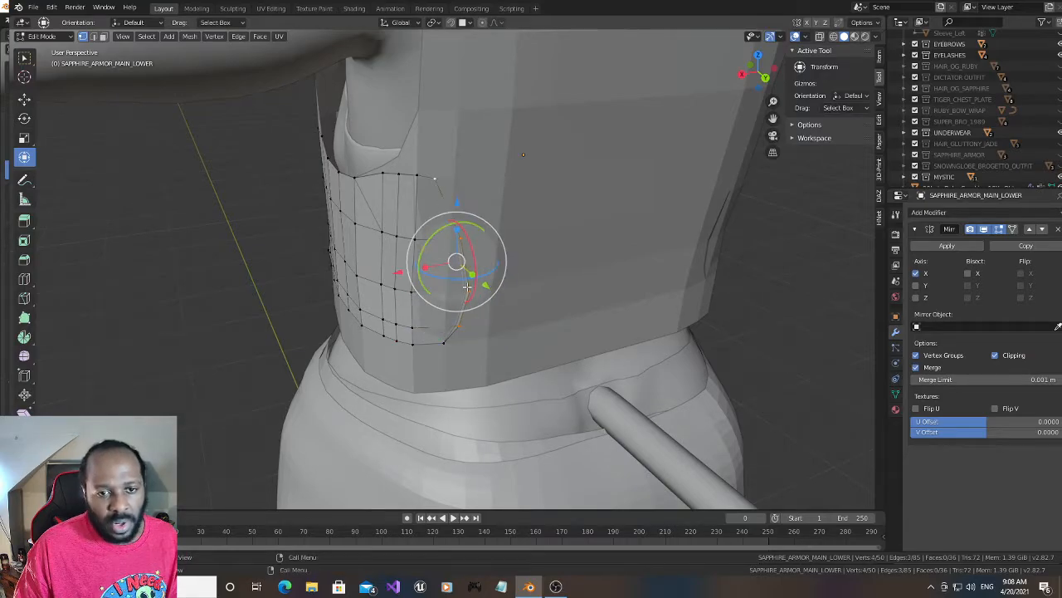
key(g)
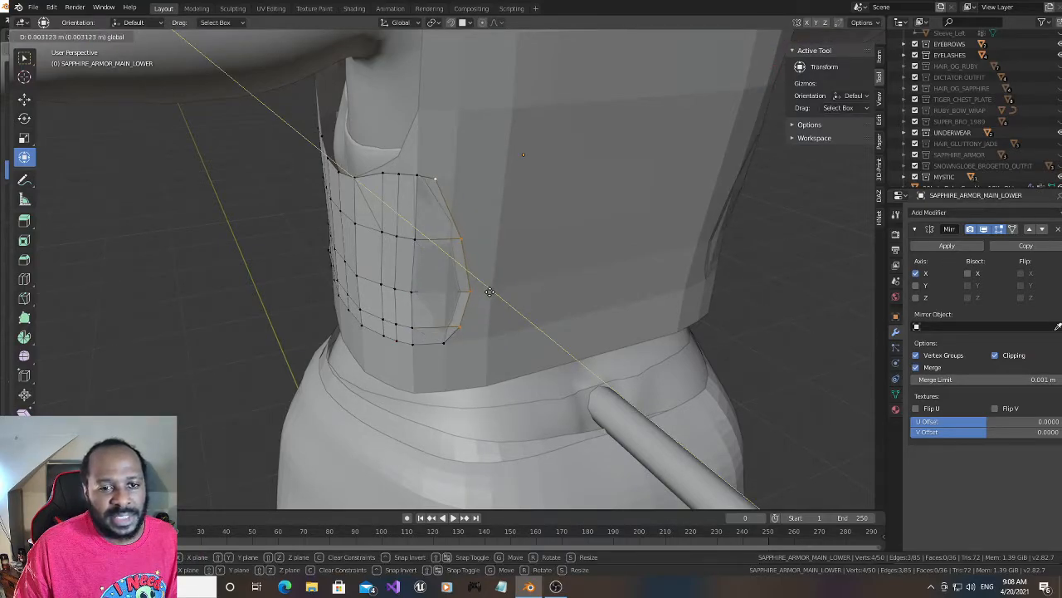
click(489, 292)
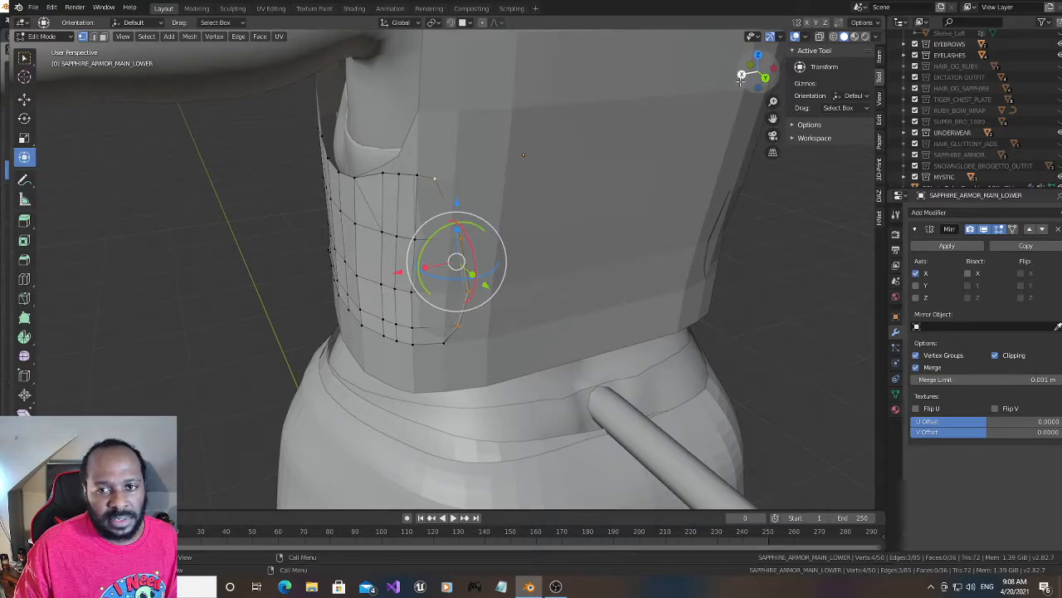
- Move the third-row vertex of the column just ahead of the panel's rear edge slightly inward along X and backward along Y
mouse_move(739, 80)
mouse_down()
mouse_move(699, 85)
mouse_move(710, 95)
mouse_move(739, 77)
mouse_up()
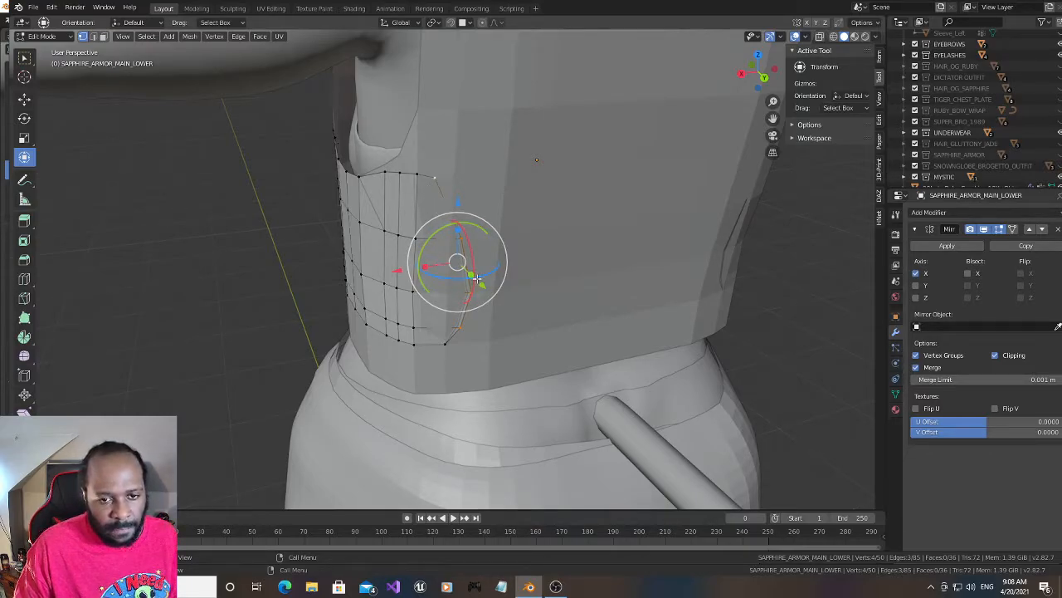
click(414, 292)
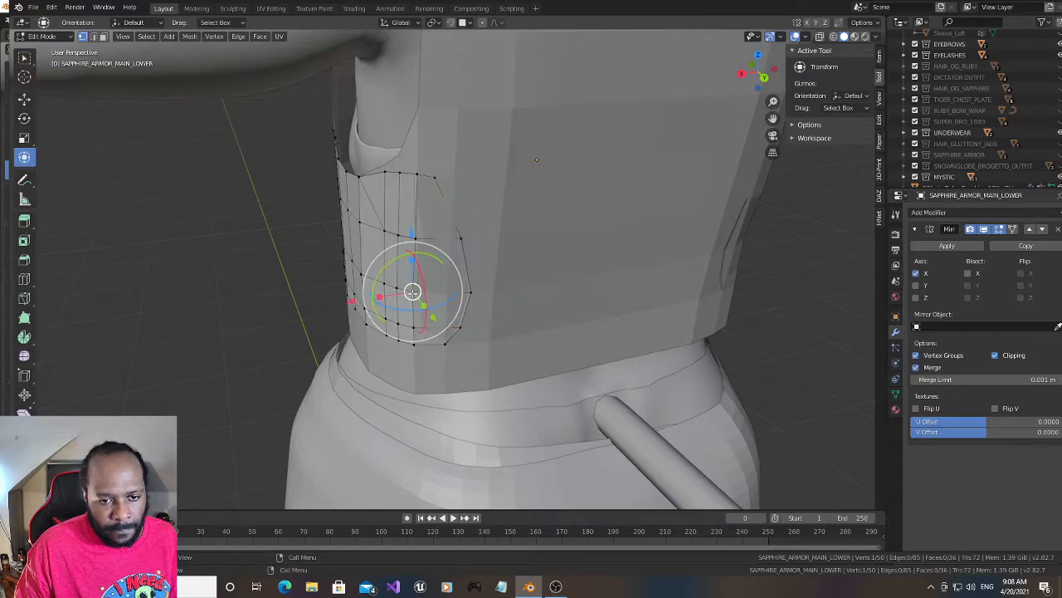
drag(350, 302, 353, 304)
drag(436, 319, 441, 321)
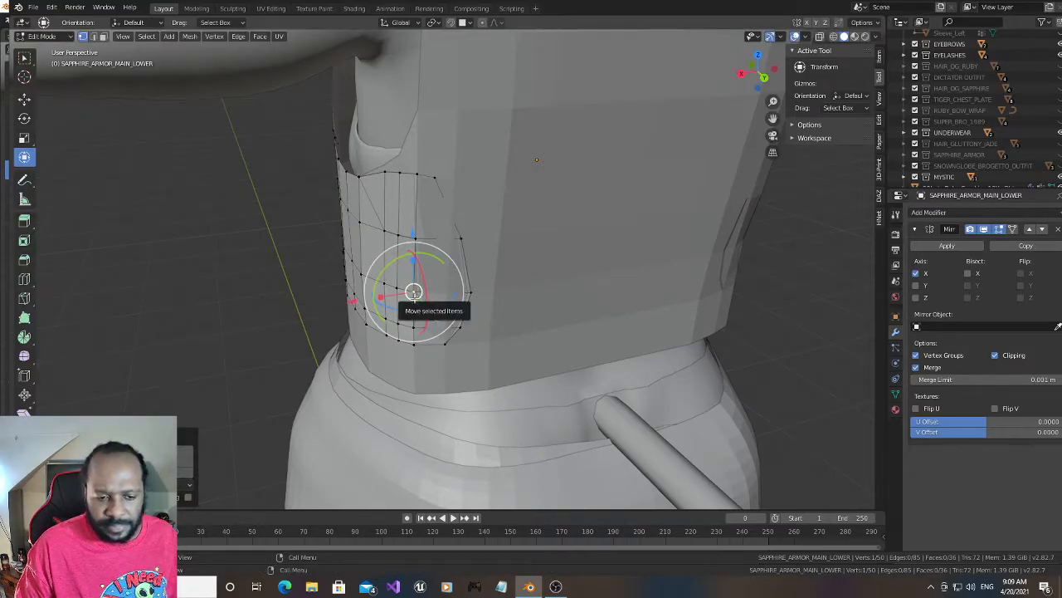
- Nudge the panel's top rear corner vertex inward along X and backward along Y, and the rear edge's fourth-row vertex inward along X
click(437, 180)
drag(374, 183, 378, 188)
drag(462, 194, 461, 200)
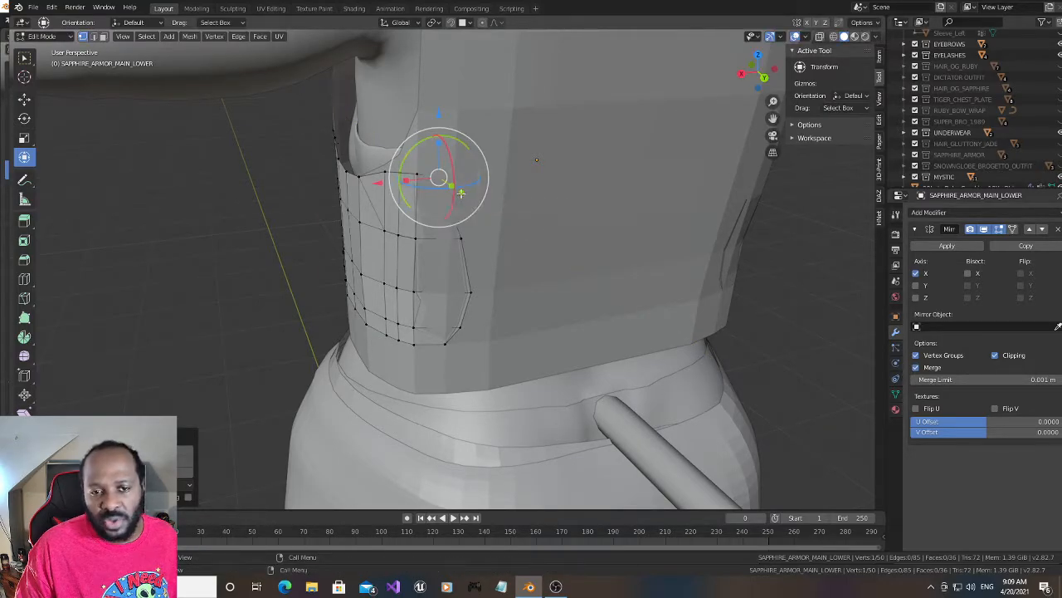
drag(463, 191, 463, 193)
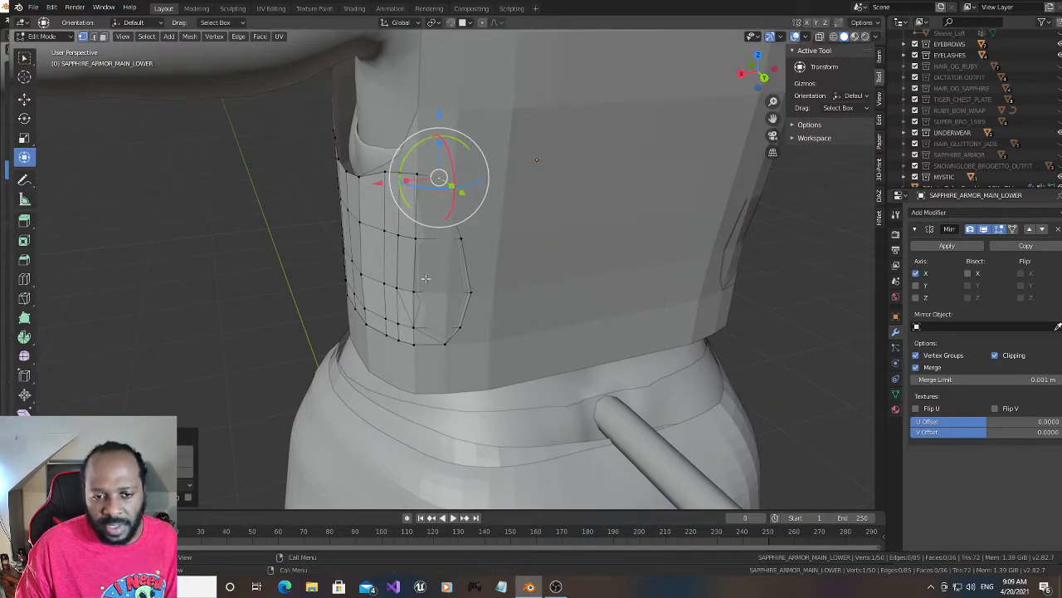
click(459, 328)
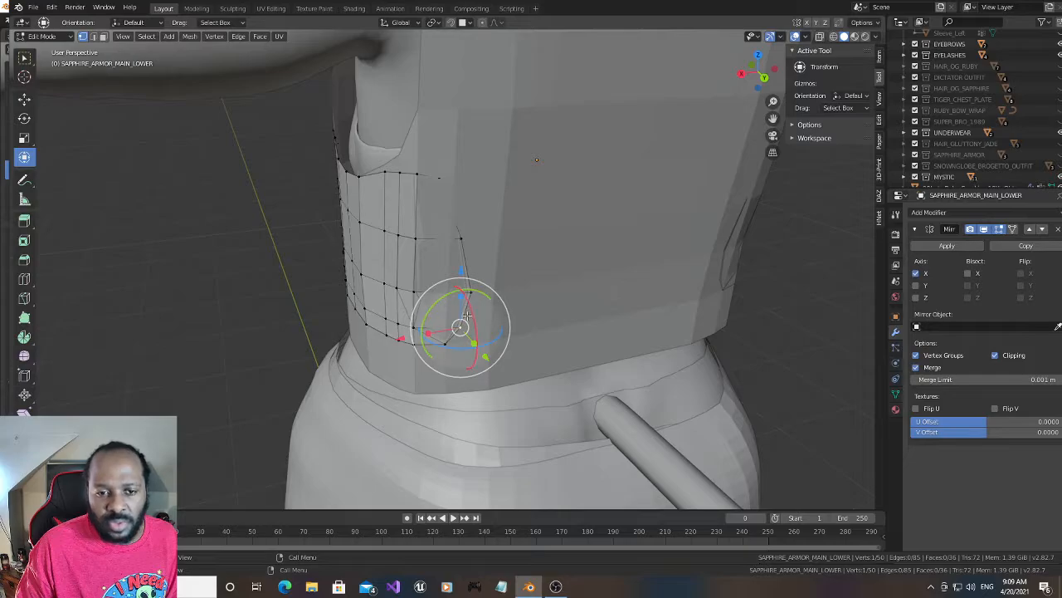
drag(402, 338, 404, 336)
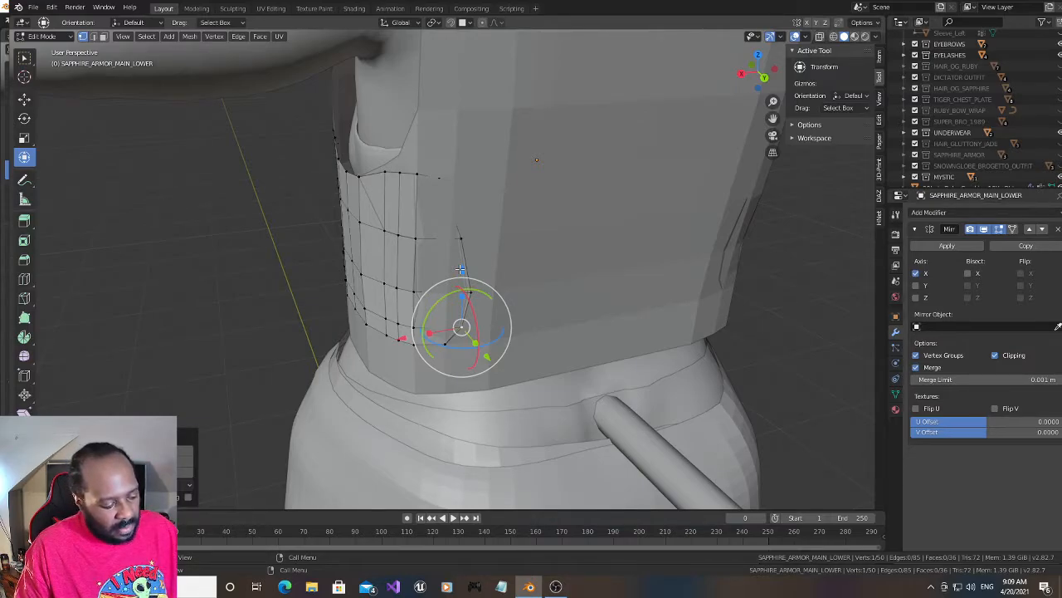
- Add a vertical loop cut midway through the panel's rearmost column and move the new loop slightly backward along Y
key(ctrl+r)
click(432, 336)
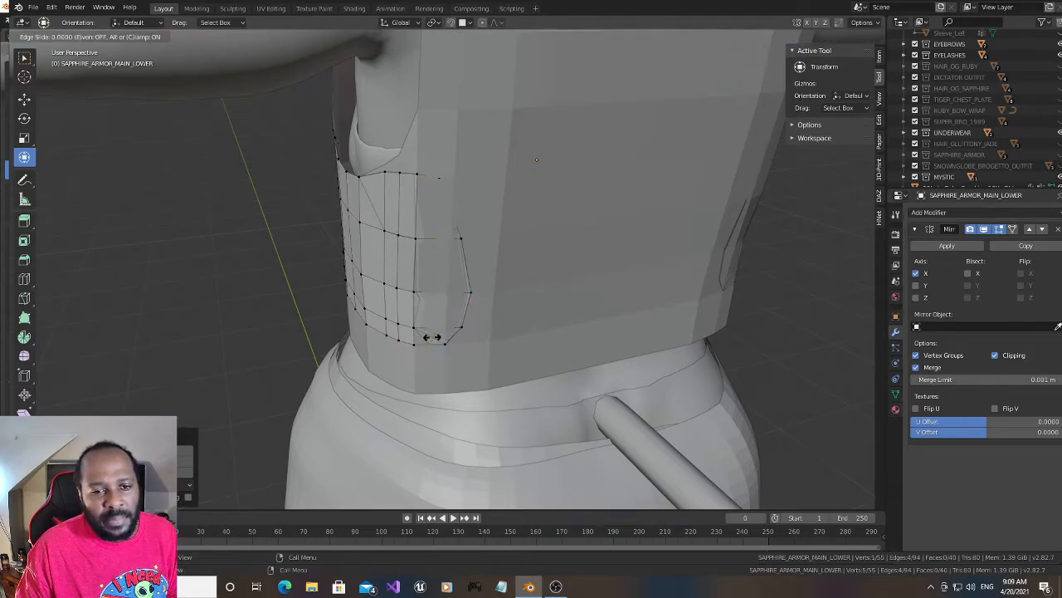
click(435, 300)
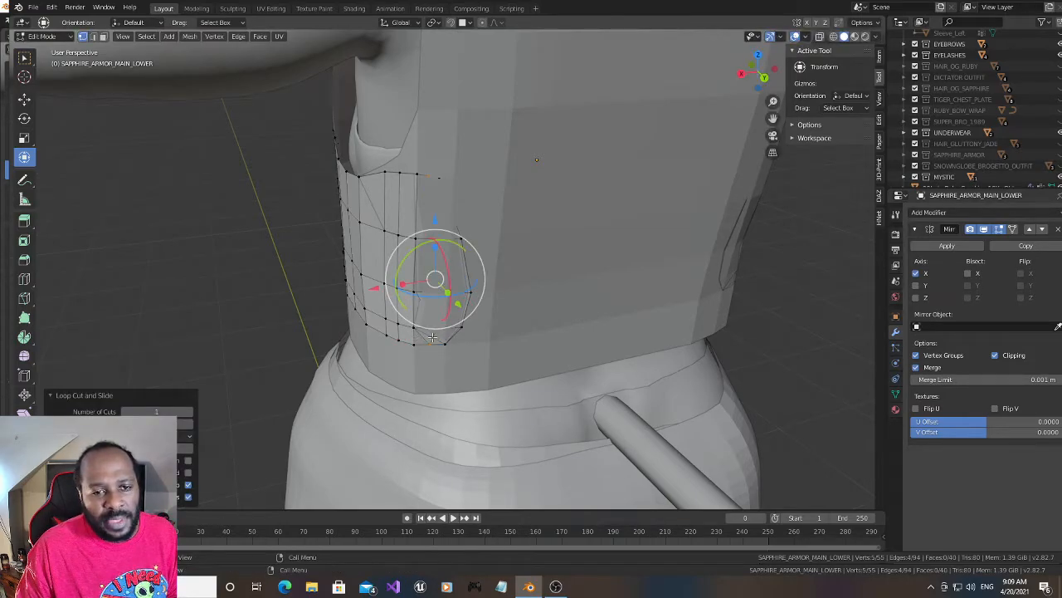
shift+click(438, 293)
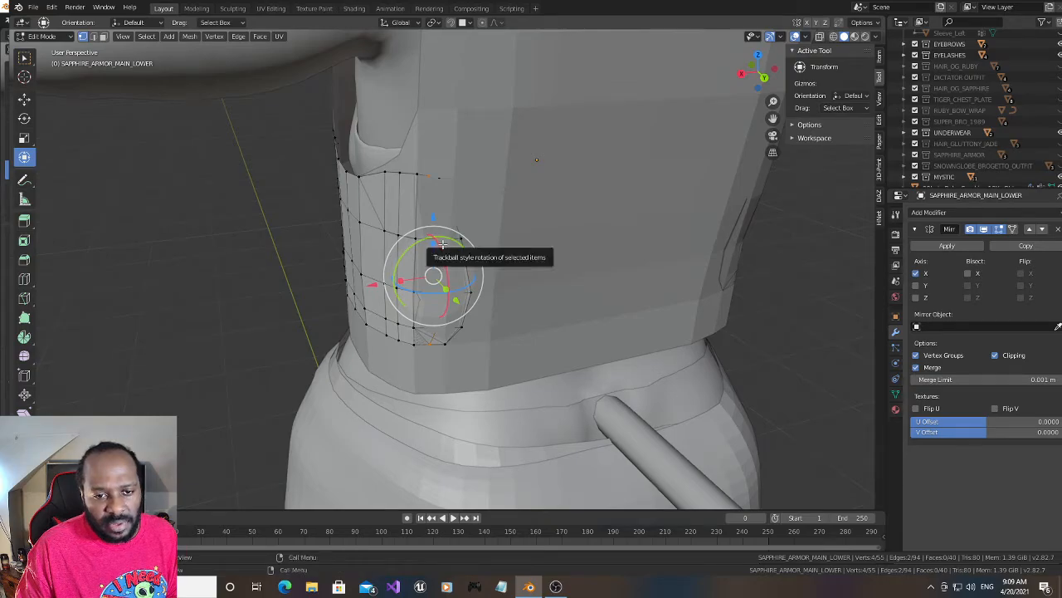
drag(458, 305, 459, 309)
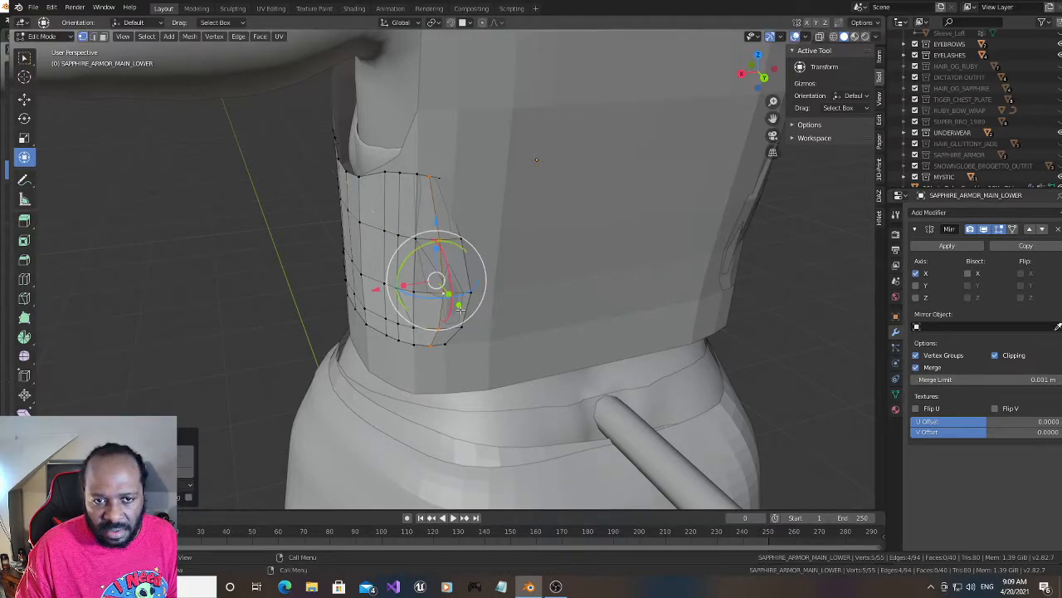
- Shift the top rear corner vertex inward along X and backward along Y, and the new loop's third-row vertex slightly backward along Y
click(439, 179)
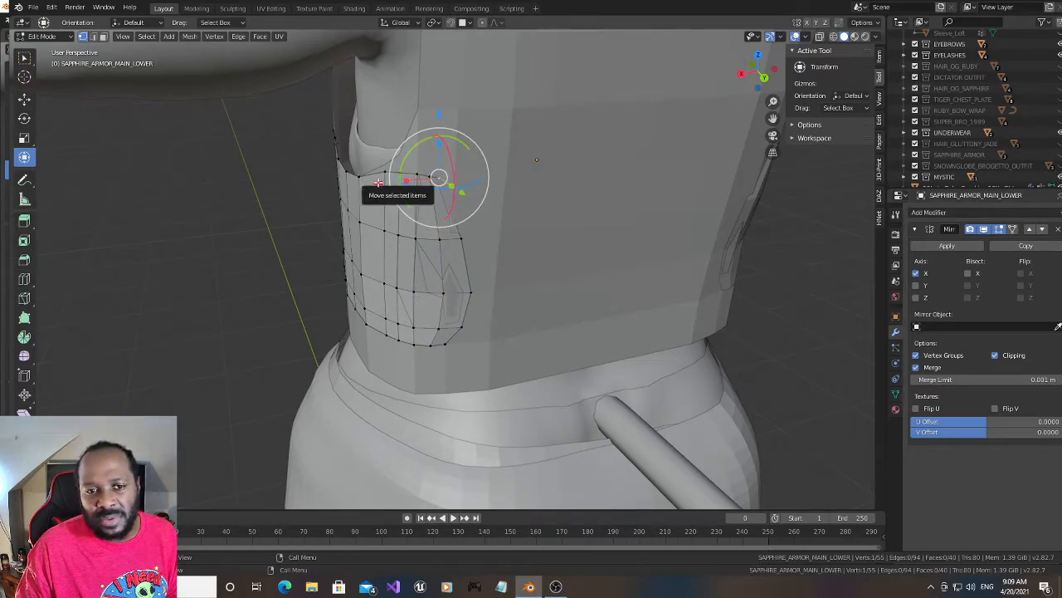
drag(378, 182, 384, 182)
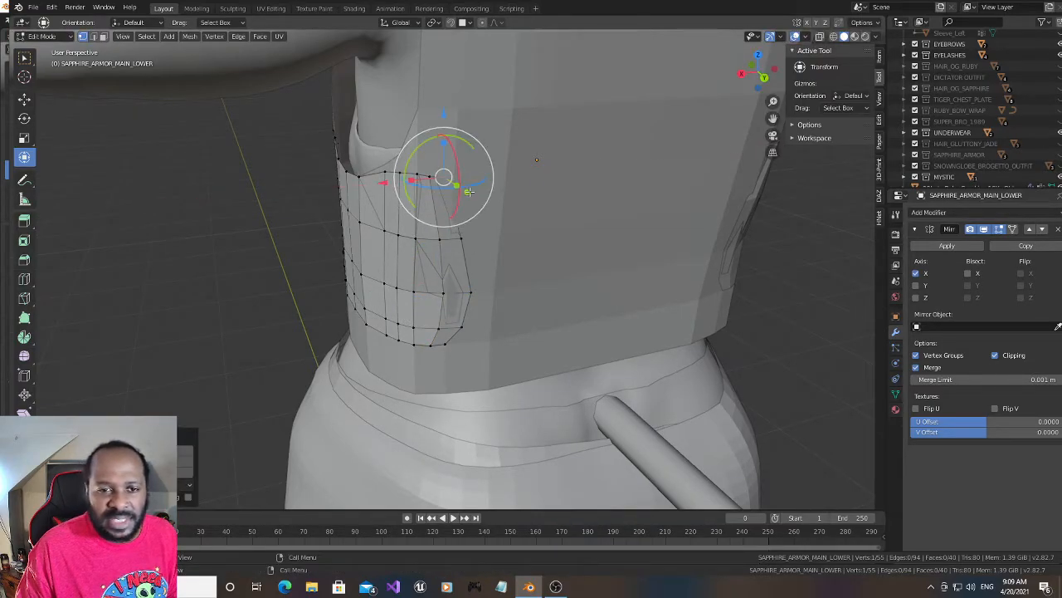
drag(467, 192, 471, 196)
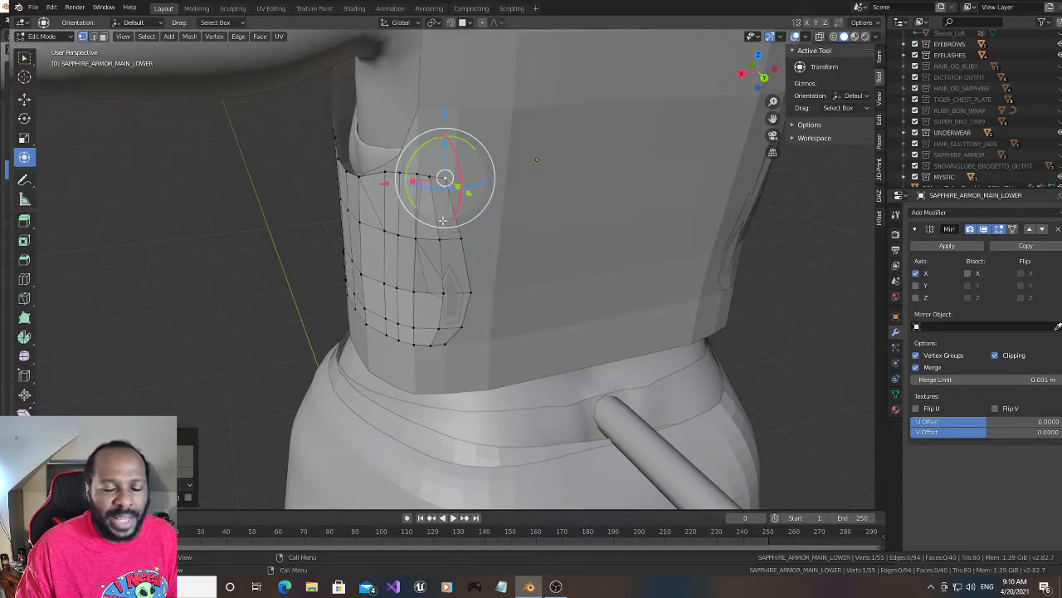
click(443, 296)
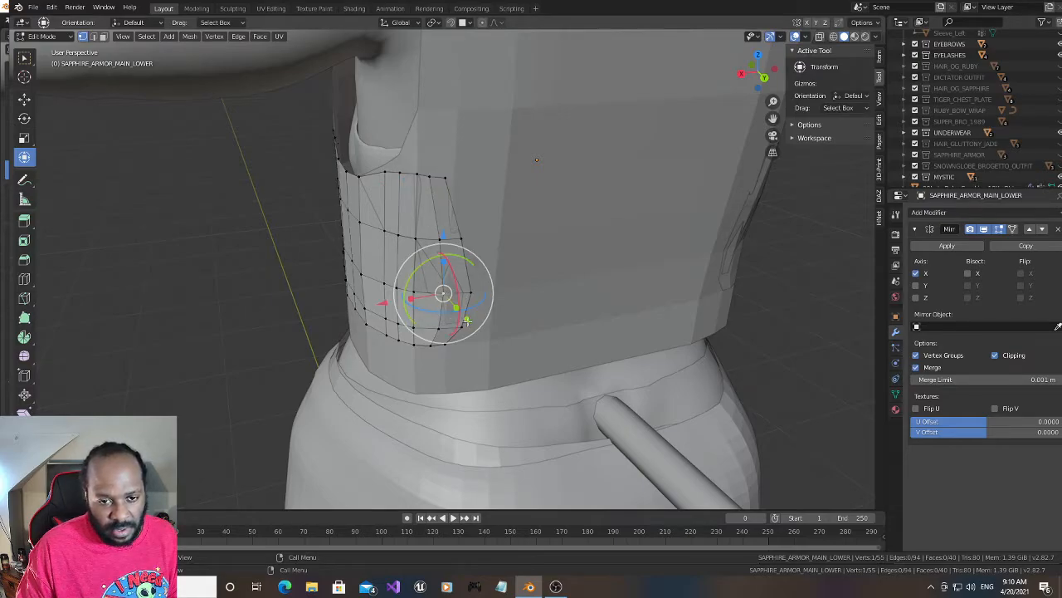
drag(467, 321, 466, 323)
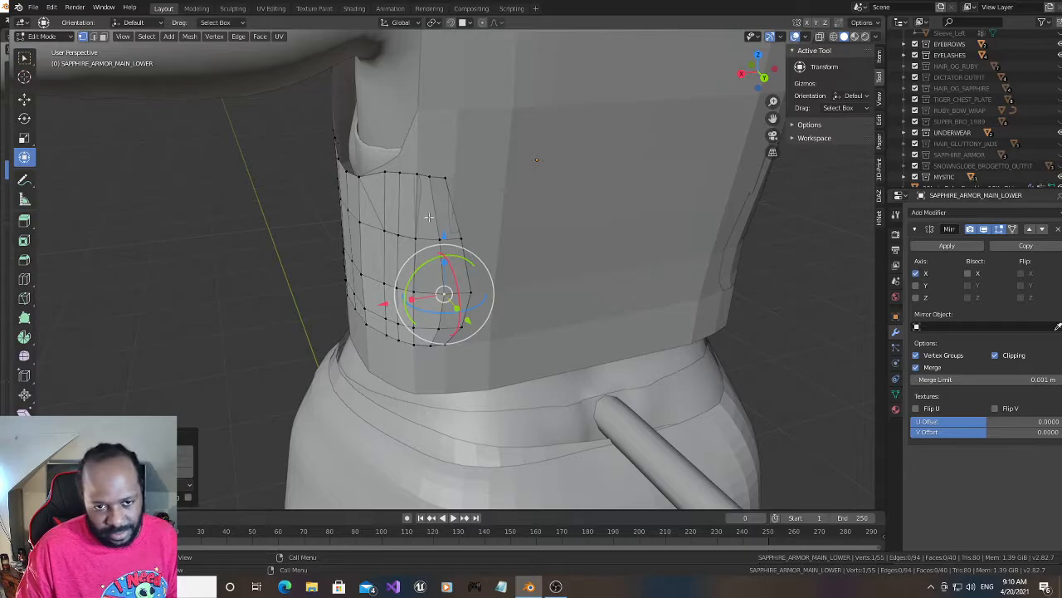
- Move the fourth-row vertex of the panel's front edge slightly backward along Y and up along Z
mouse_move(742, 75)
mouse_down()
mouse_move(825, 63)
mouse_move(750, 74)
mouse_up()
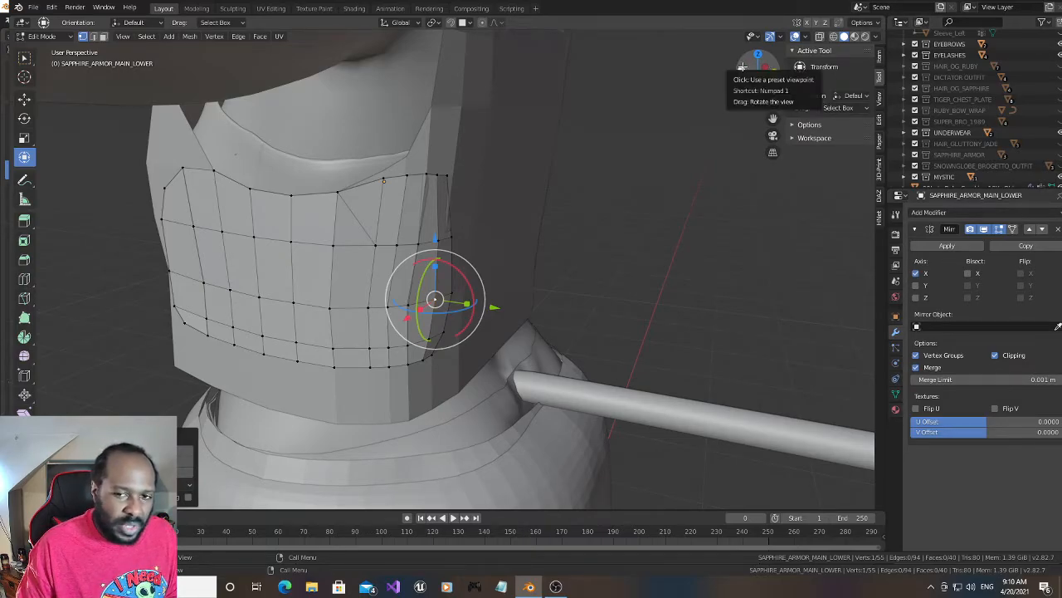
drag(742, 66, 755, 72)
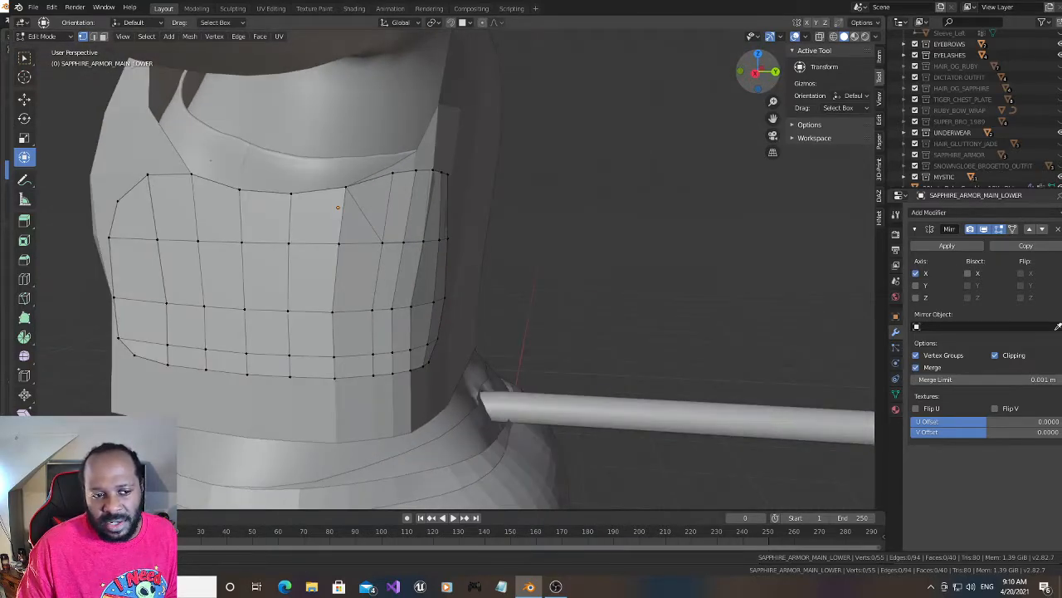
click(118, 338)
drag(175, 341, 179, 342)
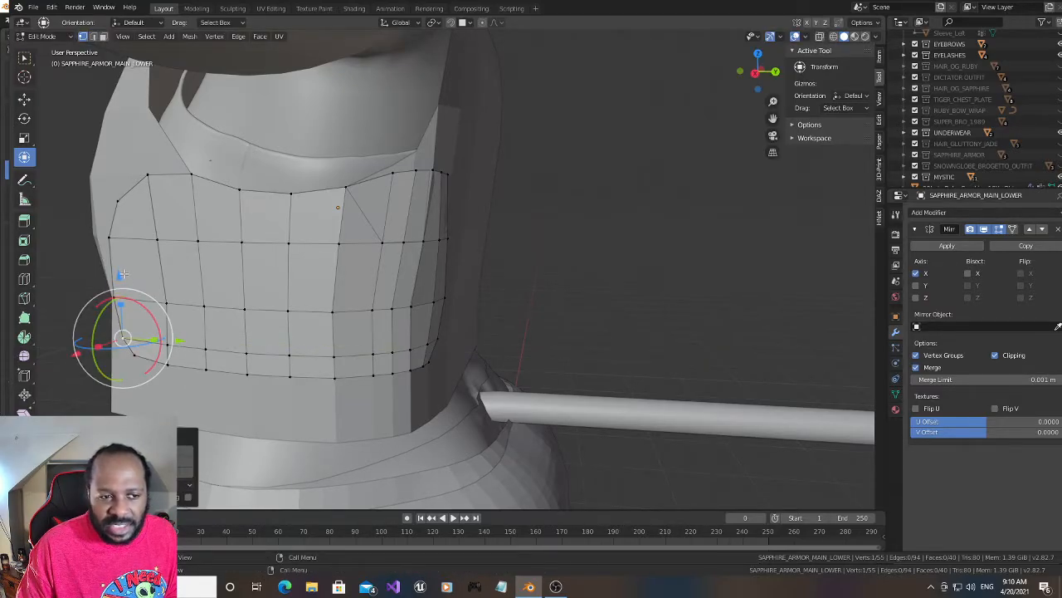
key(g)
drag(118, 266, 118, 265)
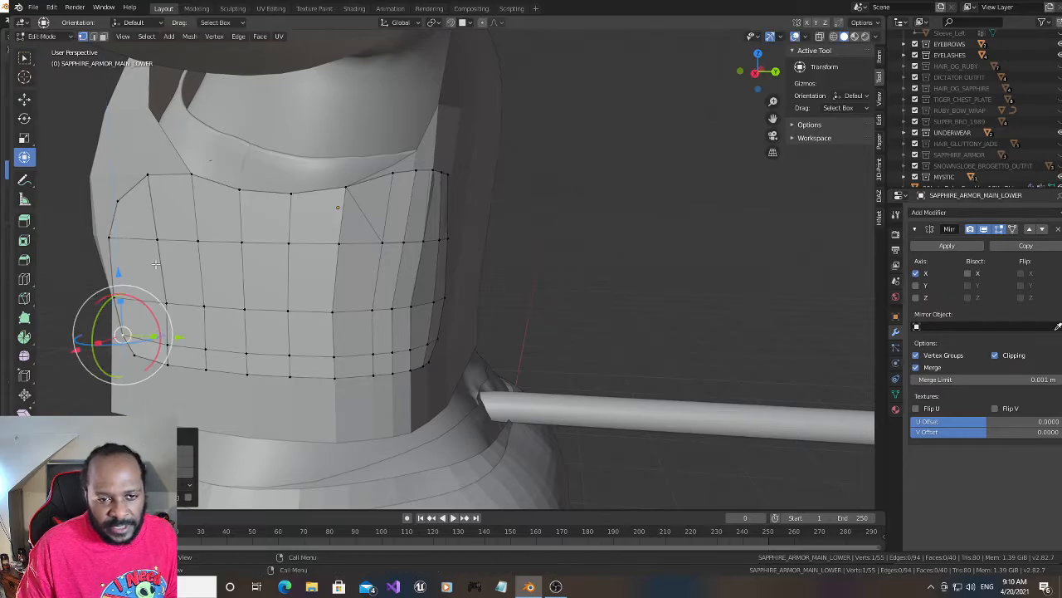
- Select the entire side panel mesh and save the file
drag(756, 75, 718, 89)
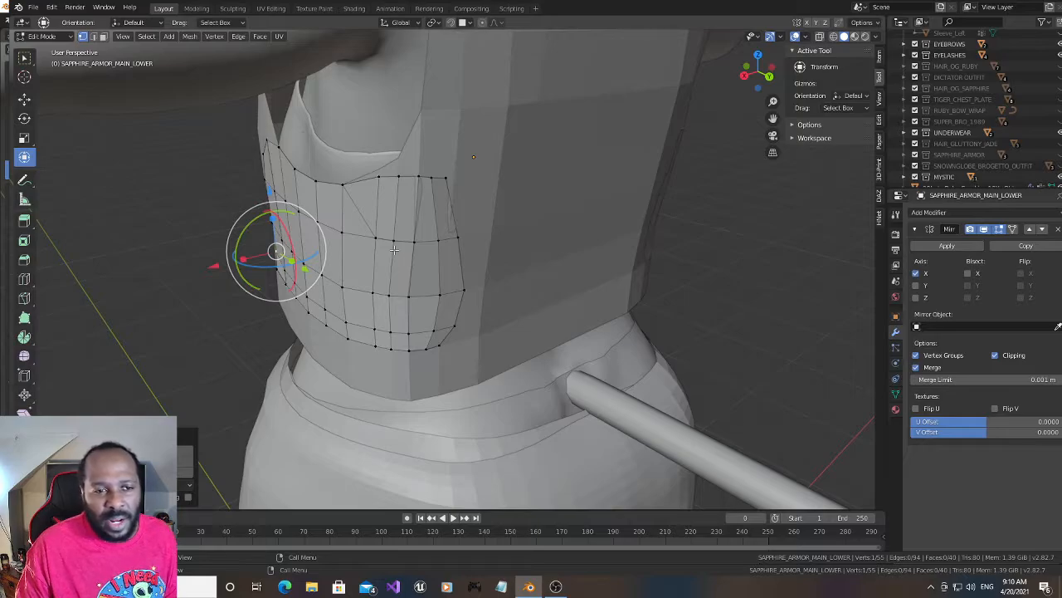
key(a)
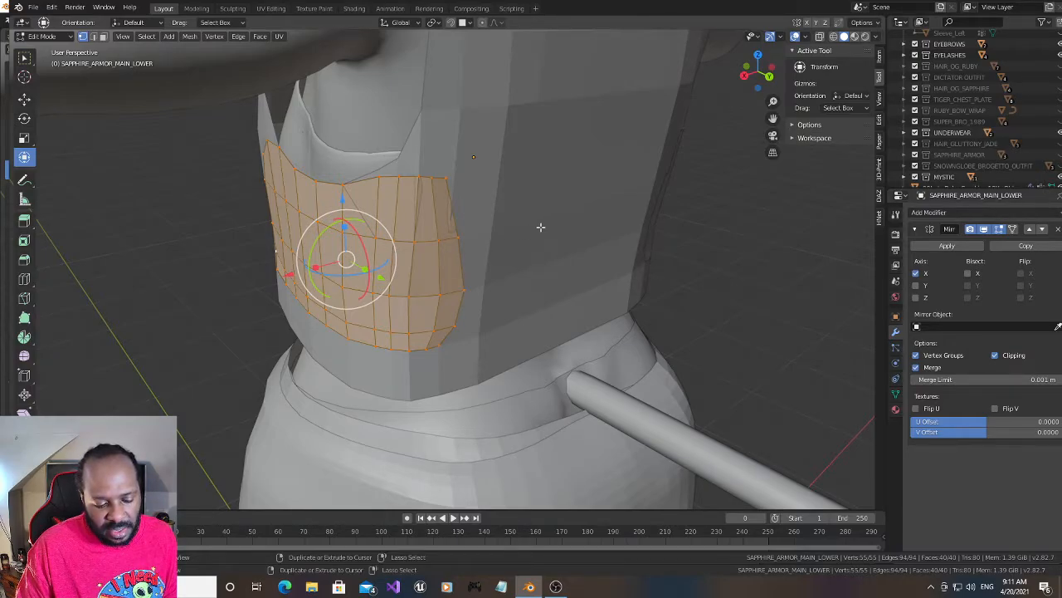
click(33, 6)
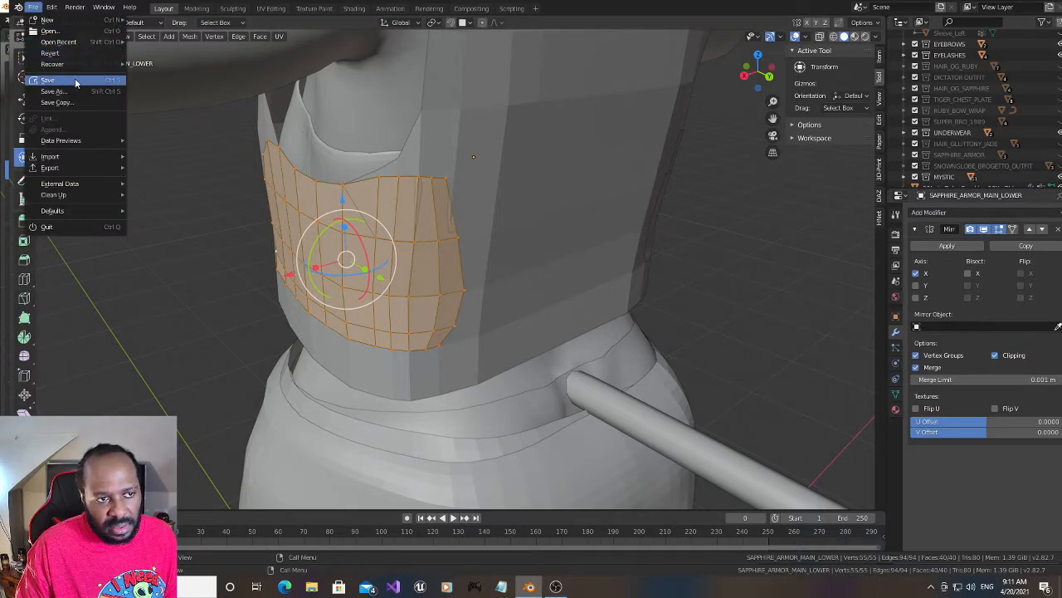
click(75, 80)
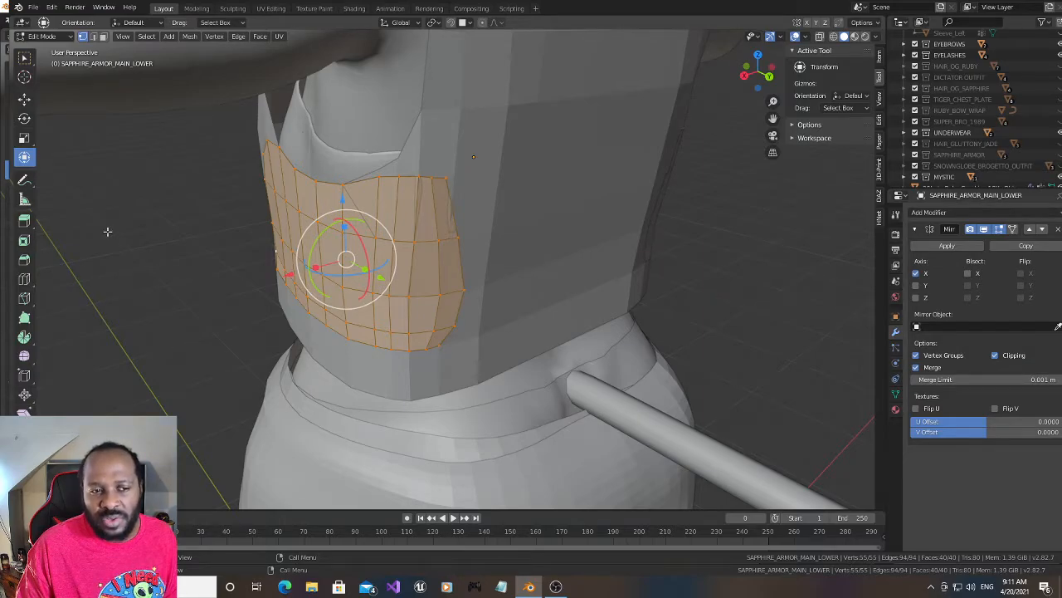
- Apply Solidify Faces to the whole panel and fine-tune its thickness
key(ctrl+v)
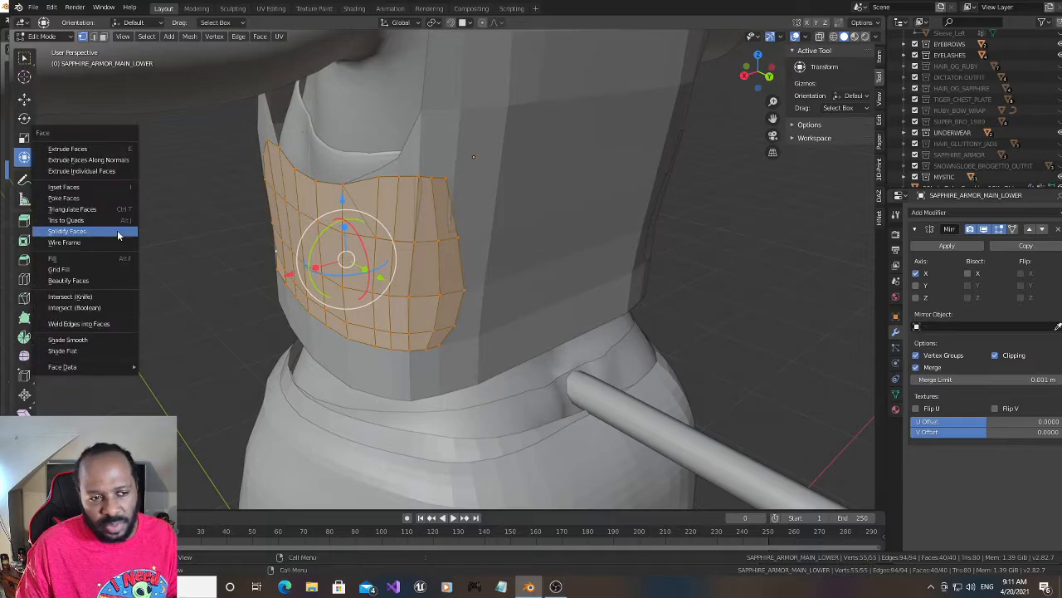
click(119, 230)
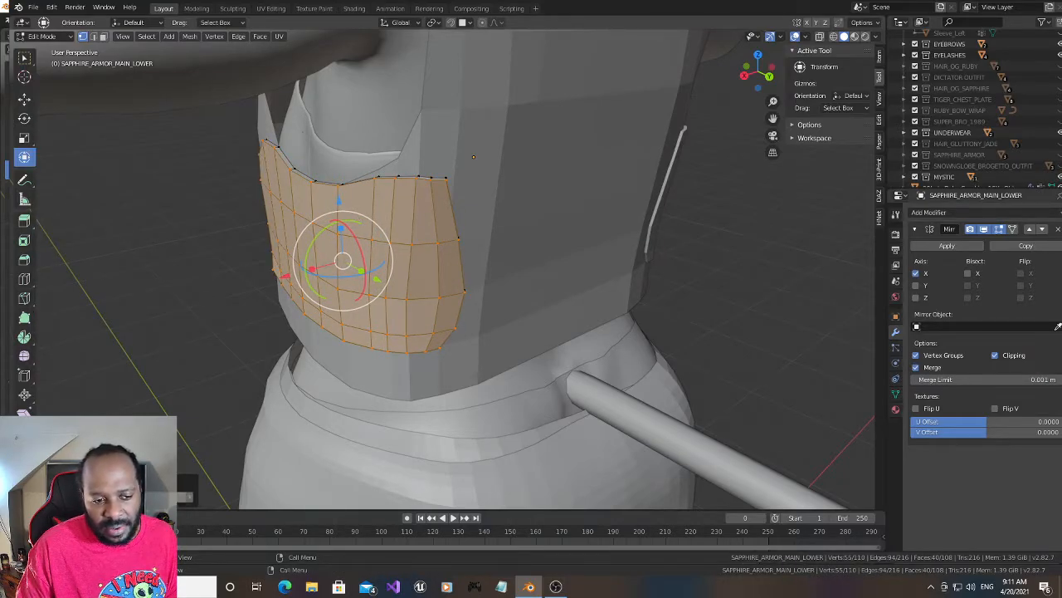
click(189, 496)
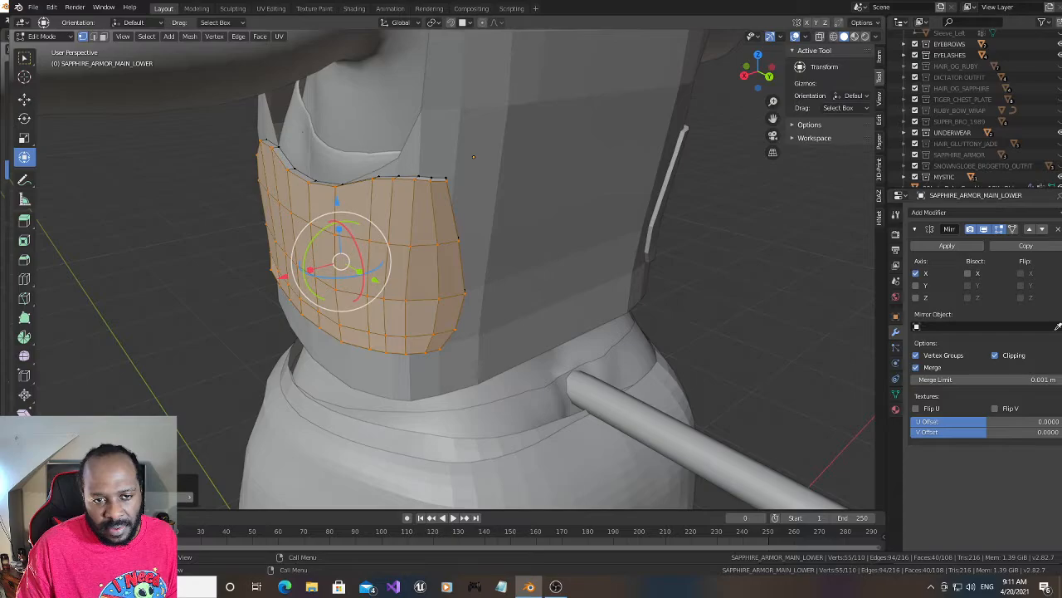
click(189, 498)
click(189, 500)
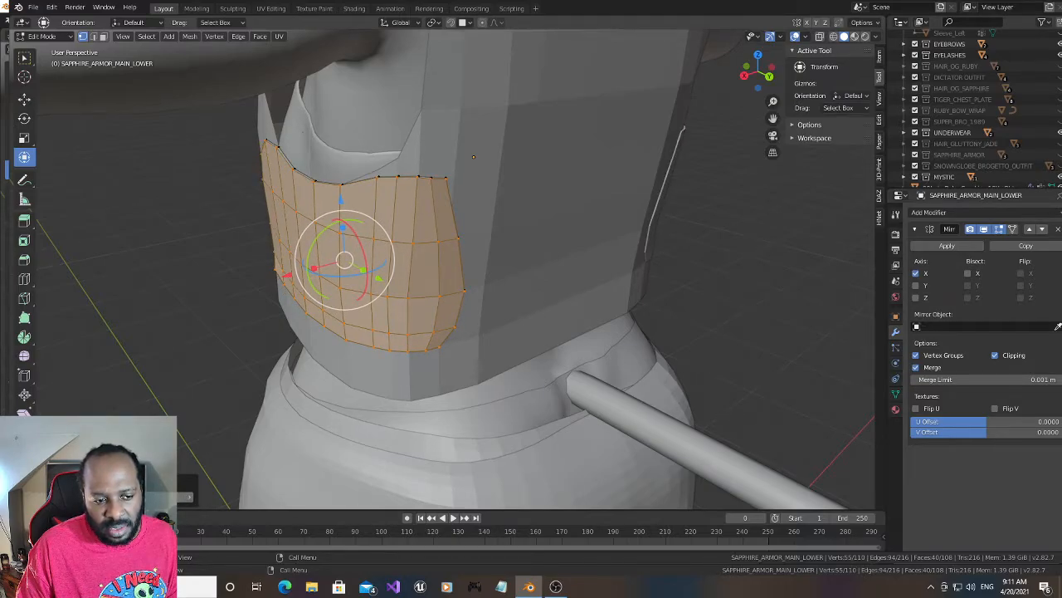
click(189, 497)
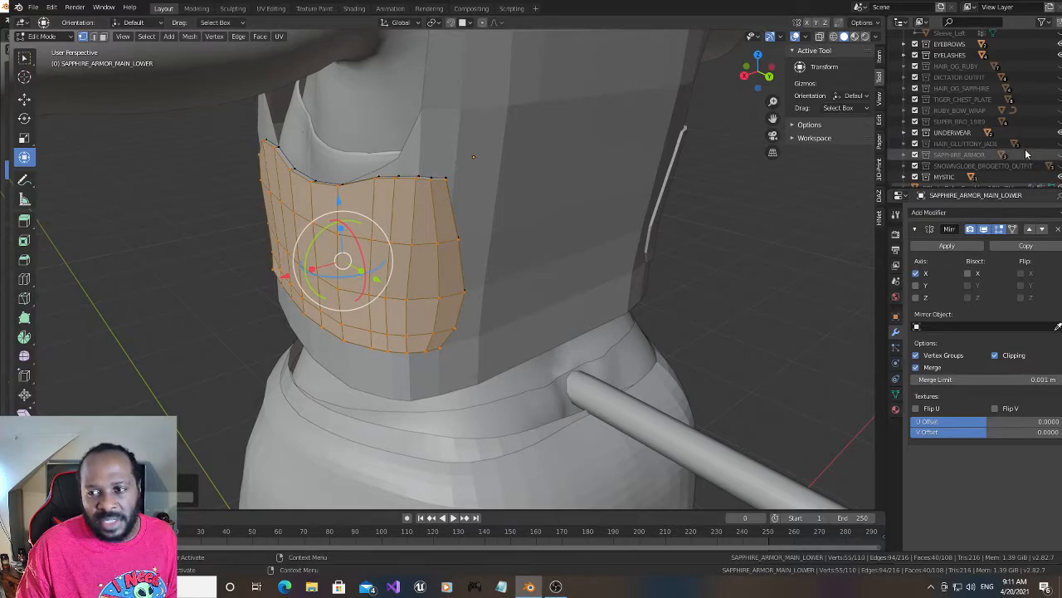
scroll(1025, 155, down, 5)
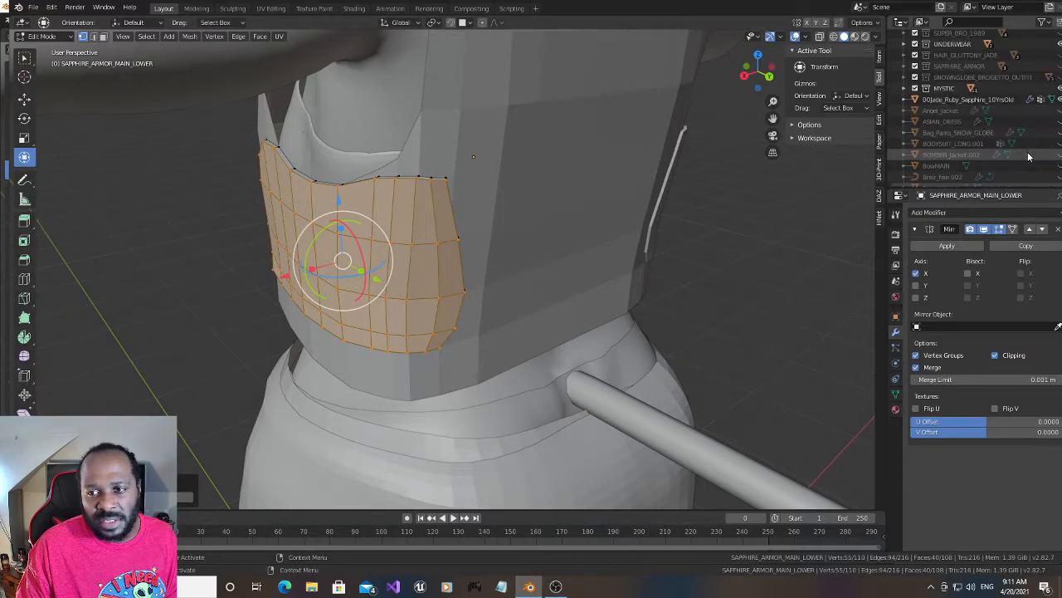
- Unhide SAPPHIRE_ARMOR_SIDE_LOWER and compare it with the solidified side panel from the rear and the front
scroll(1025, 157, down, 4)
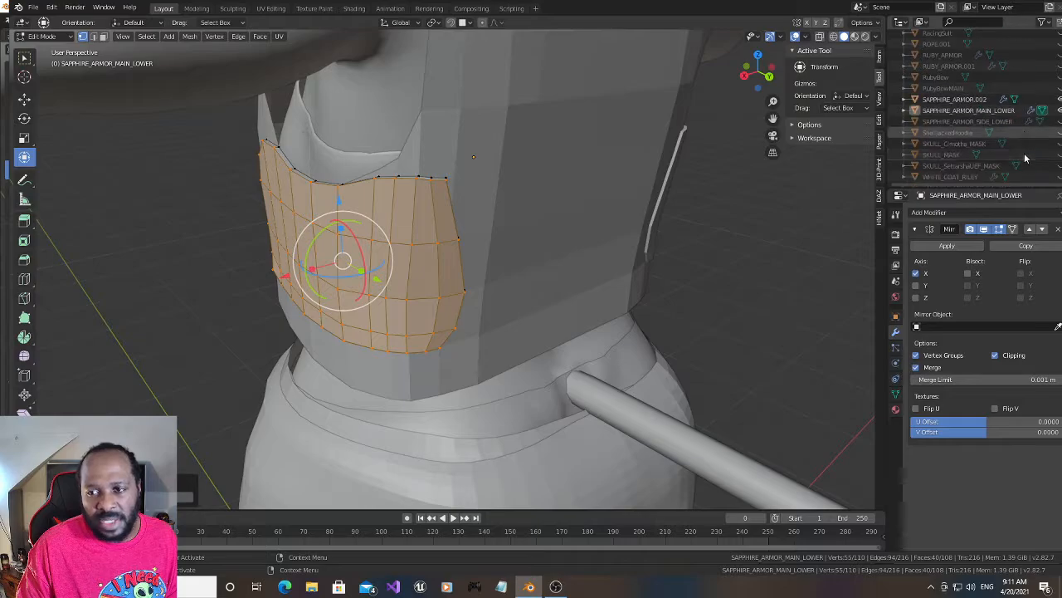
click(1059, 121)
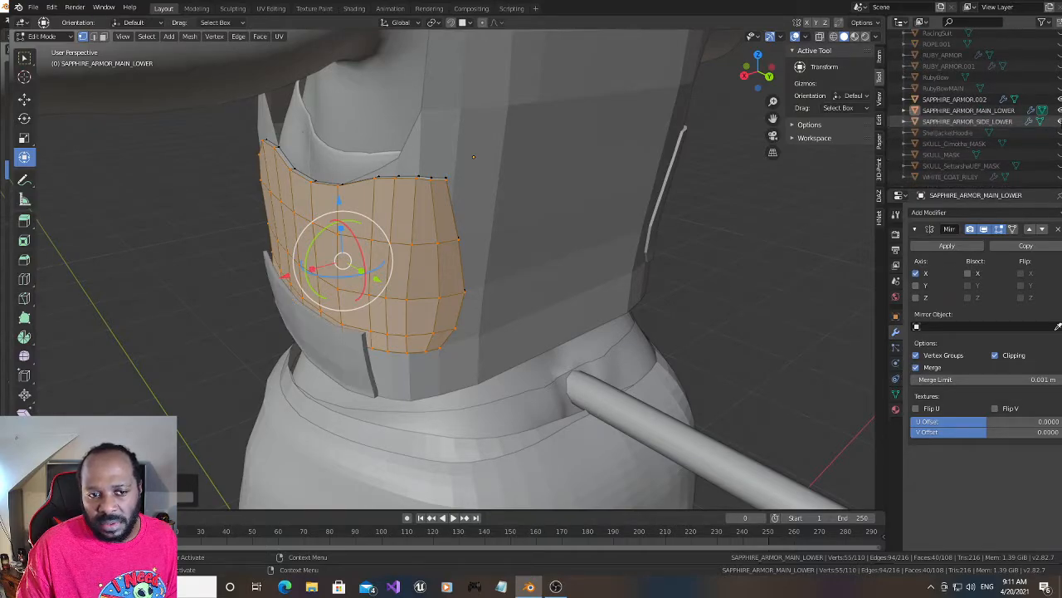
drag(759, 72, 733, 70)
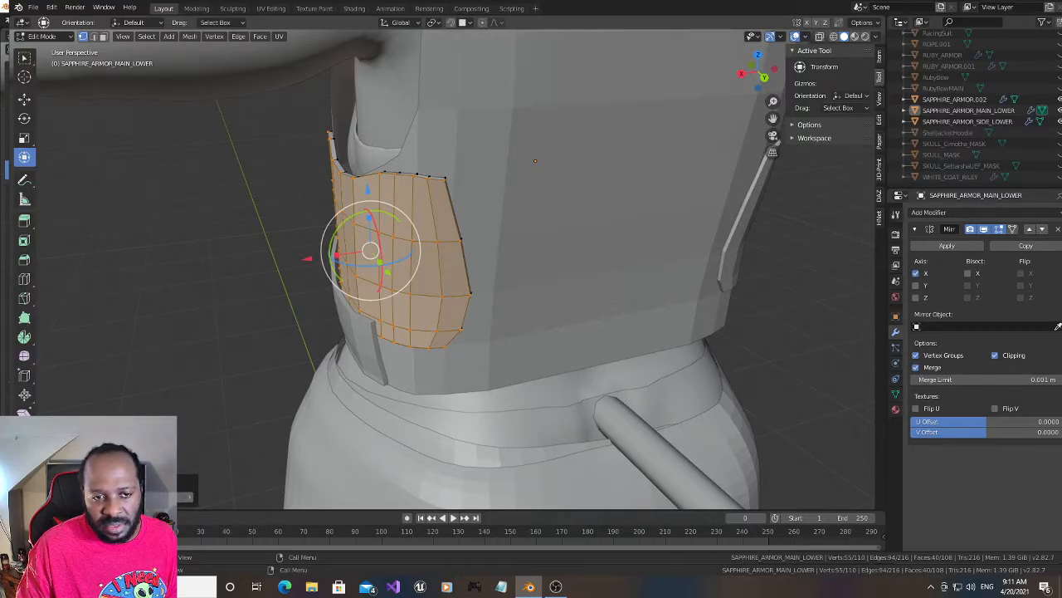
click(190, 496)
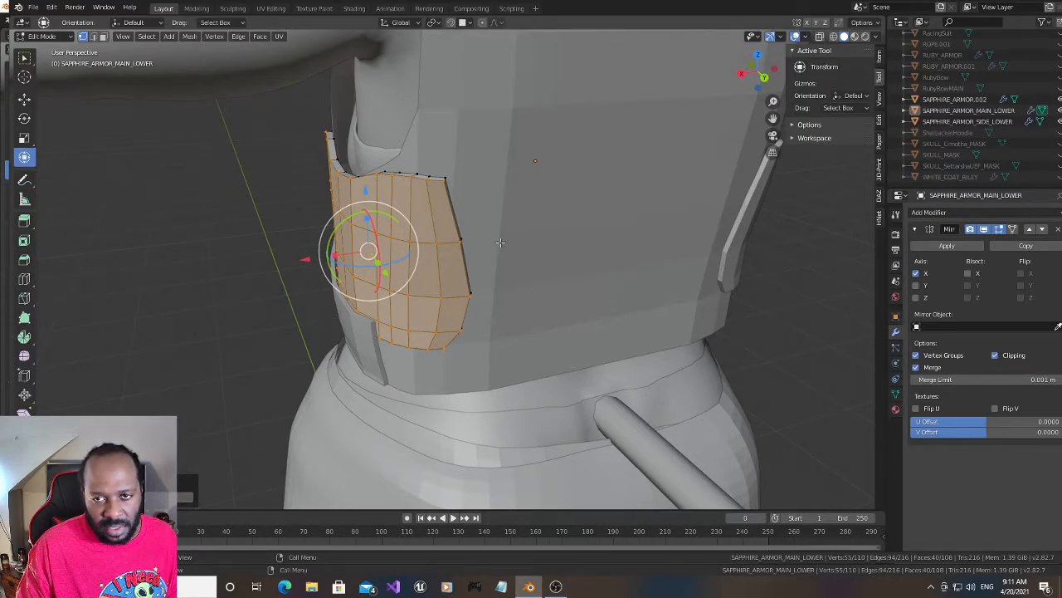
drag(755, 79, 875, 78)
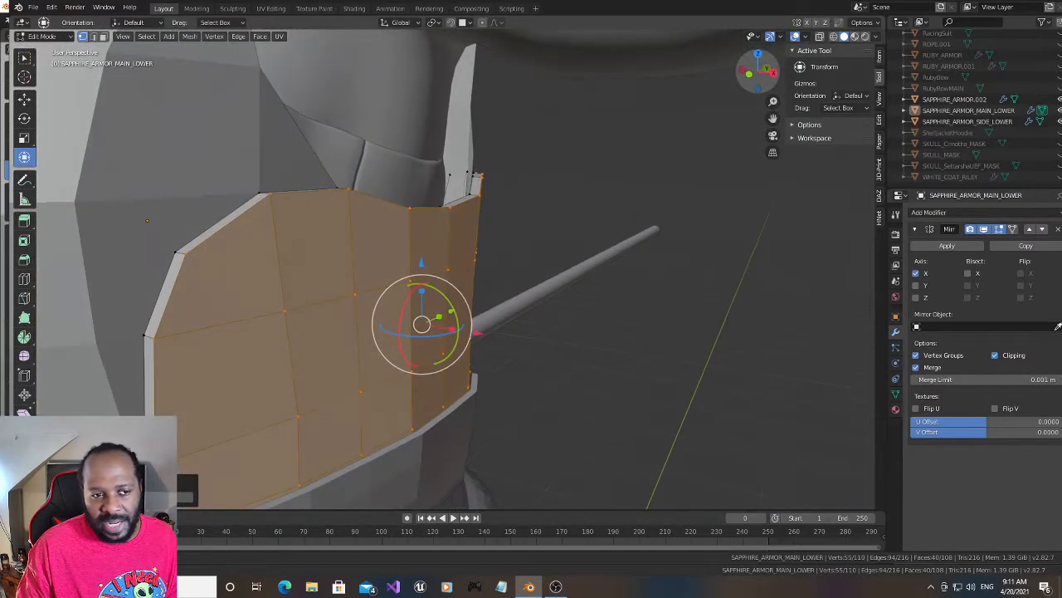
mouse_move(749, 76)
mouse_down()
mouse_move(750, 89)
mouse_move(739, 84)
mouse_up()
drag(772, 121, 771, 119)
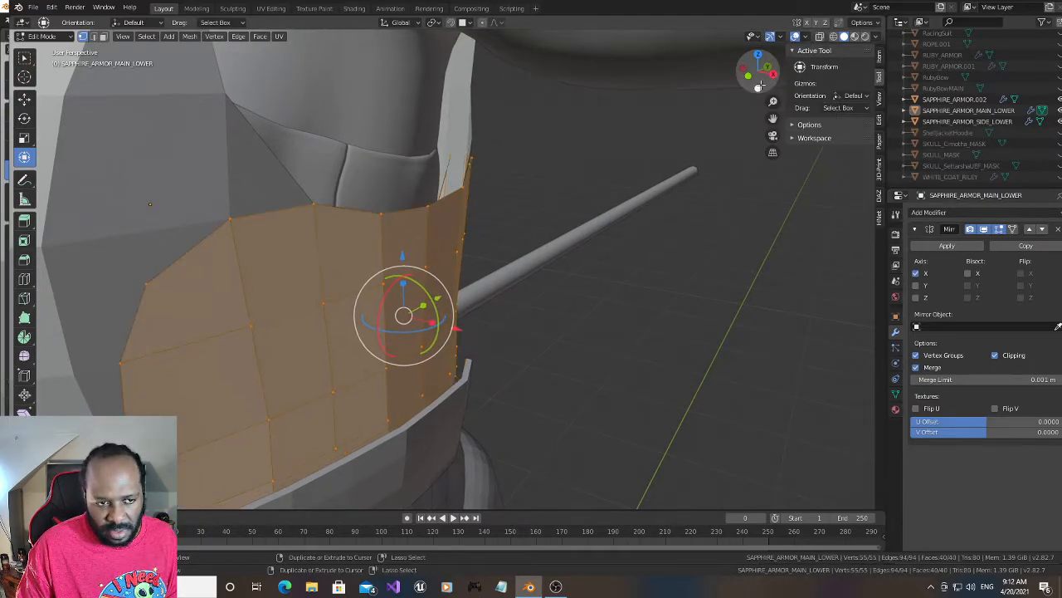
- Undo the Solidify Faces operation on the panel and hide SAPPHIRE_ARMOR_SIDE_LOWER
key(ctrl+z)
drag(771, 73, 781, 92)
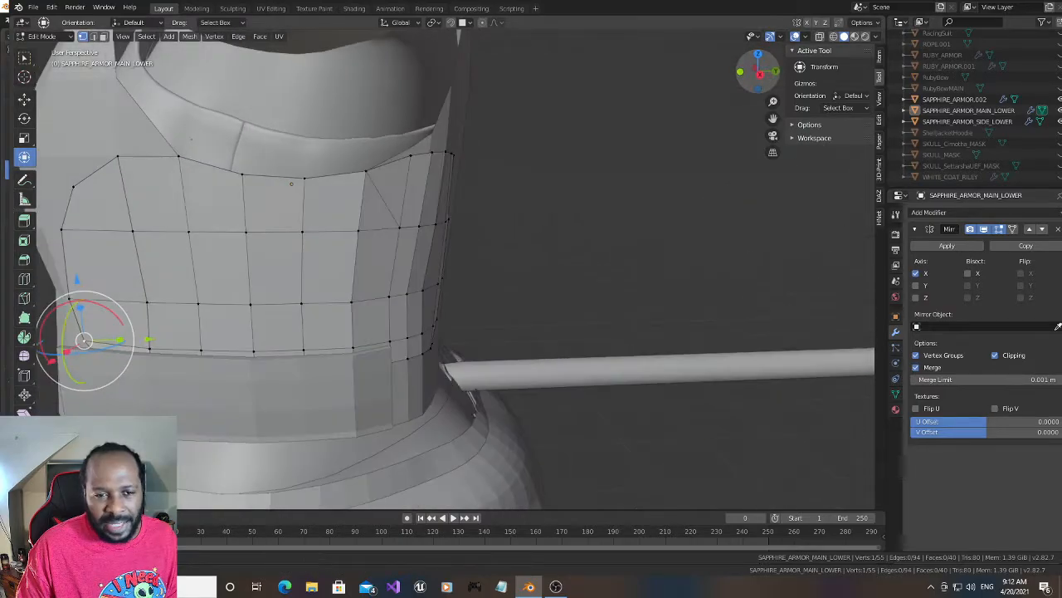
click(1058, 122)
- Lower the panel's top rear corner vertex by about 0.005 m along Z
mouse_move(770, 76)
mouse_down()
mouse_move(732, 89)
mouse_move(752, 70)
mouse_up()
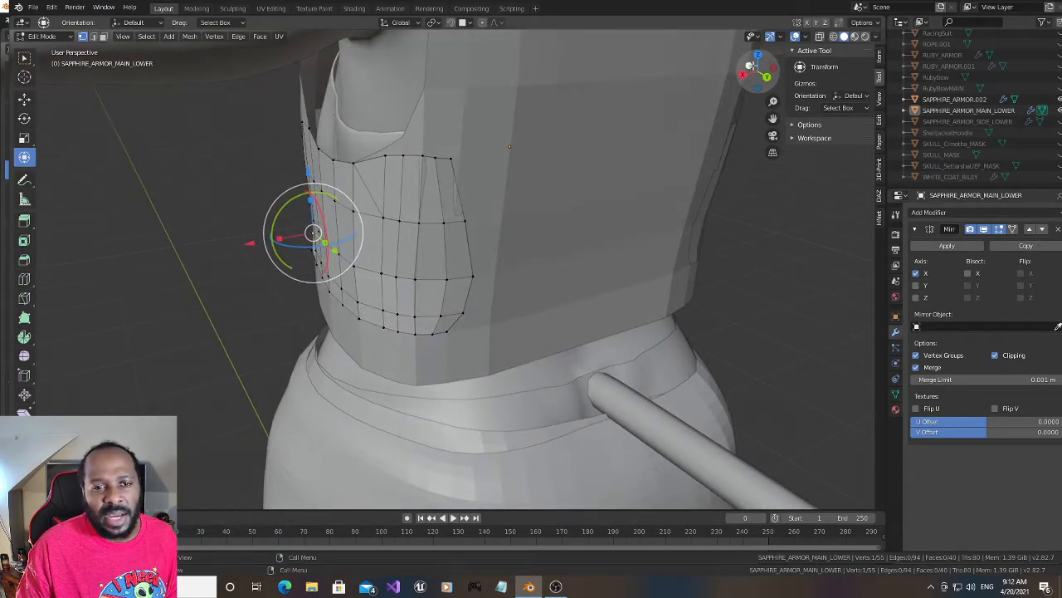
click(452, 157)
key(g)
key(z)
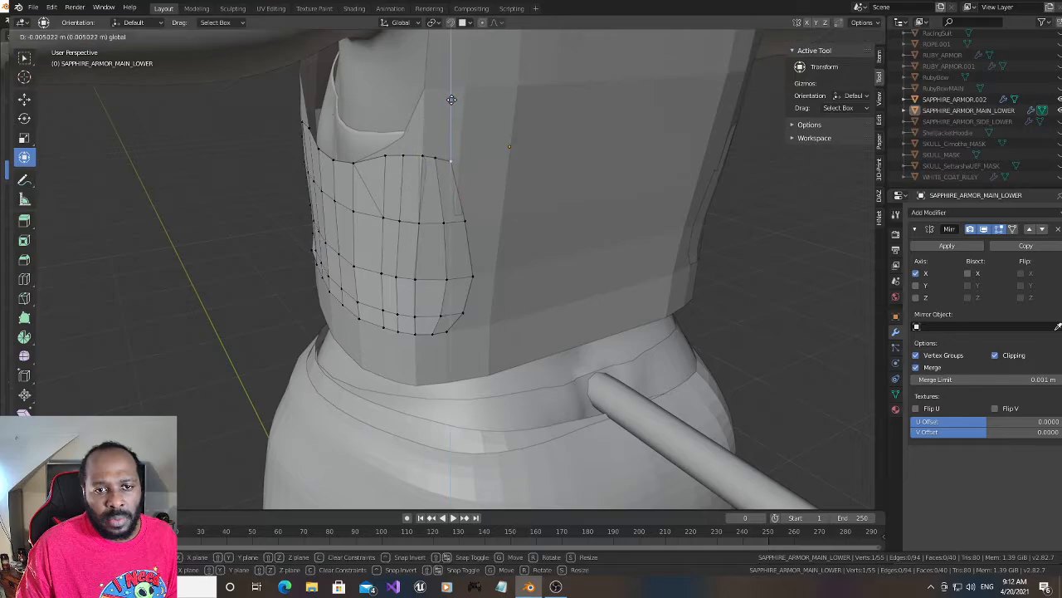
click(451, 102)
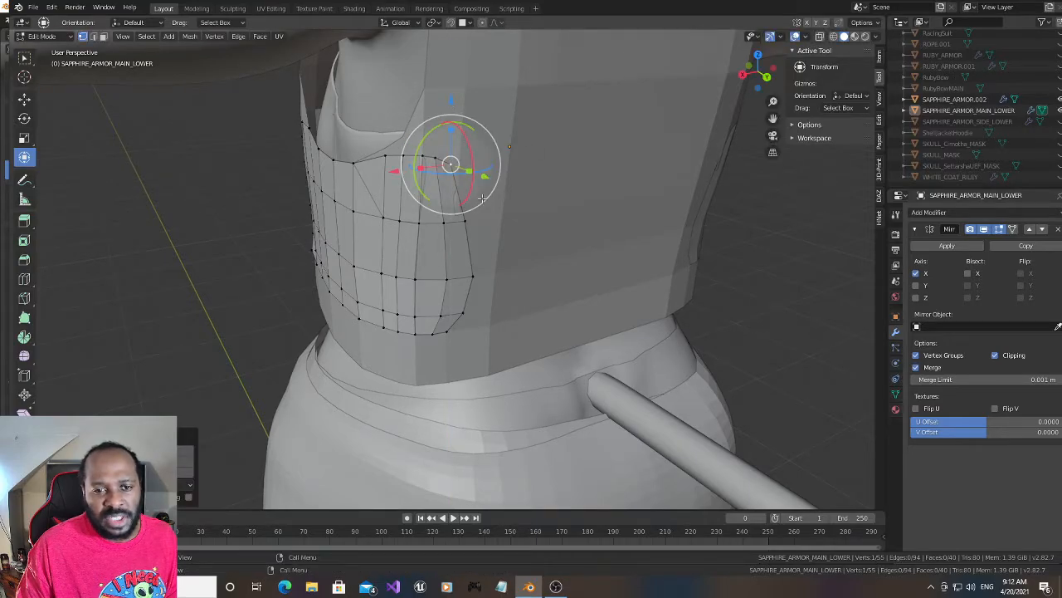
- Shift the second-row and third-row vertices of the panel's rear edge slightly backward along Y
click(465, 221)
drag(410, 229, 425, 289)
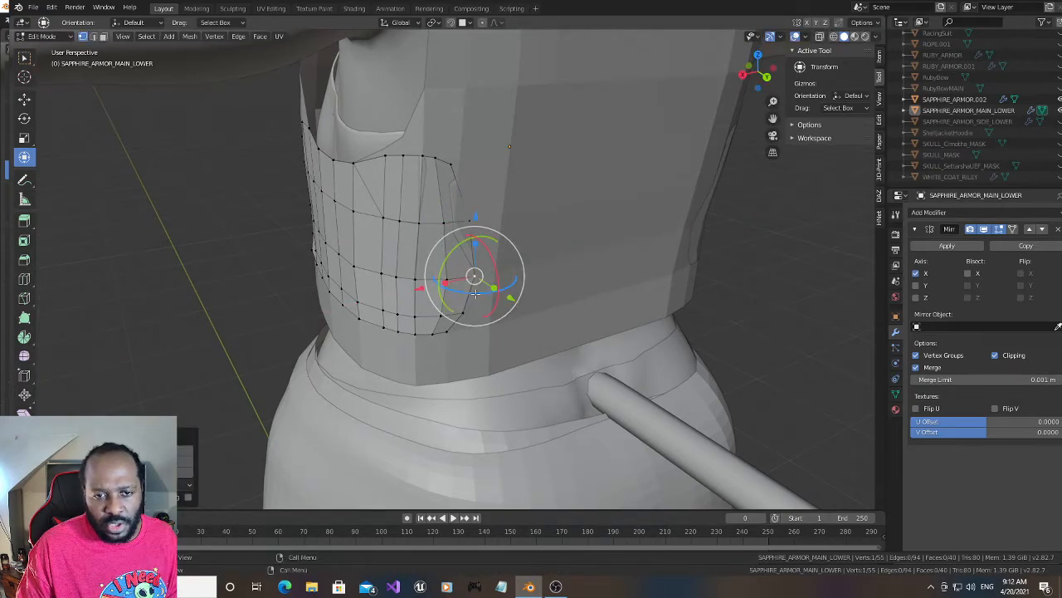
shift+click(468, 222)
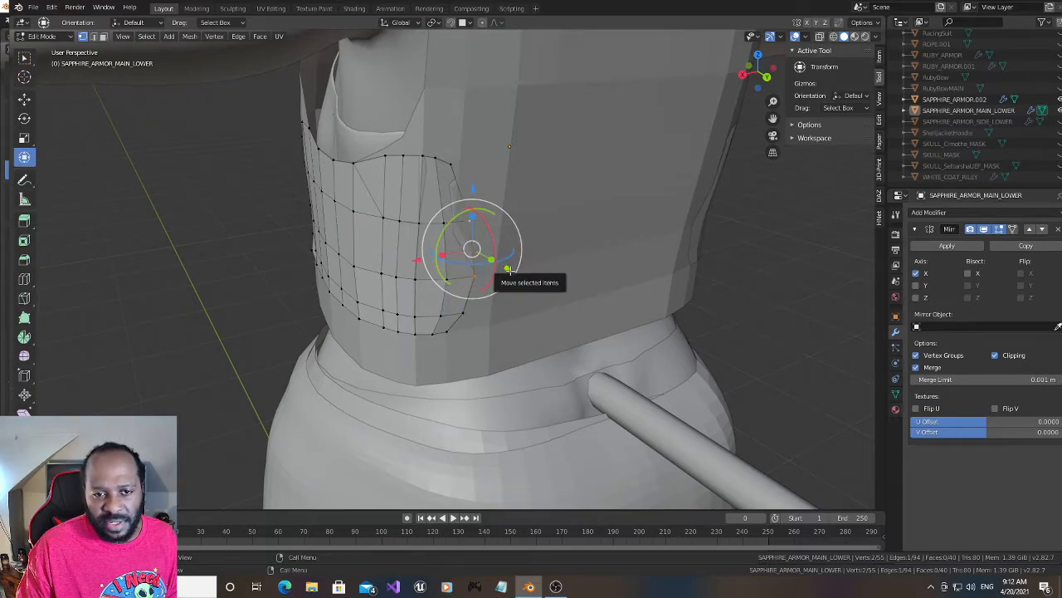
drag(509, 268, 507, 238)
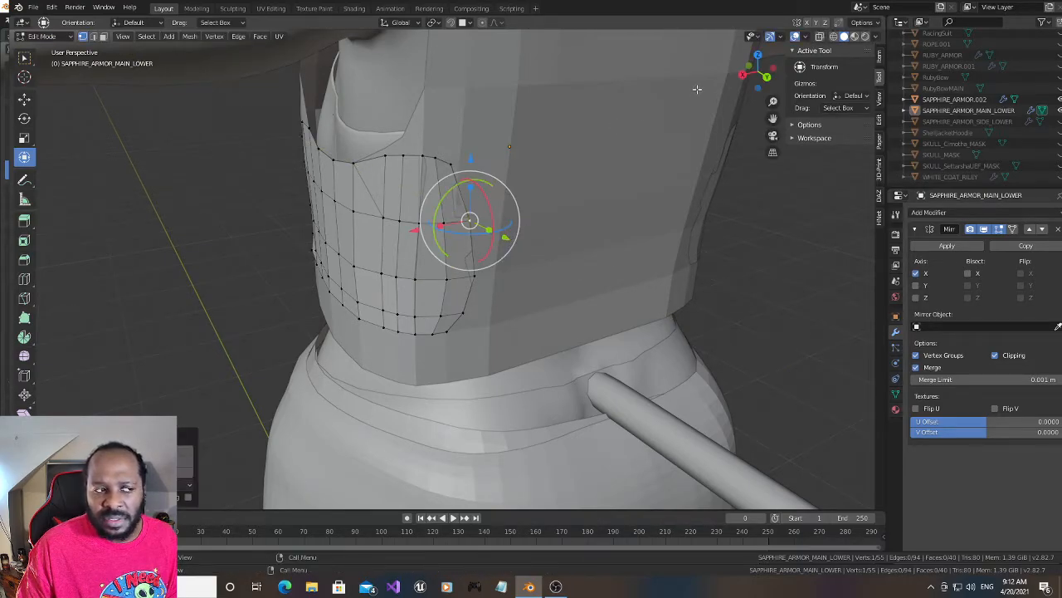
- Add one horizontal loop cut across the panel's top row of faces and slide it close to the upper edge, about -0.62
drag(759, 75, 740, 78)
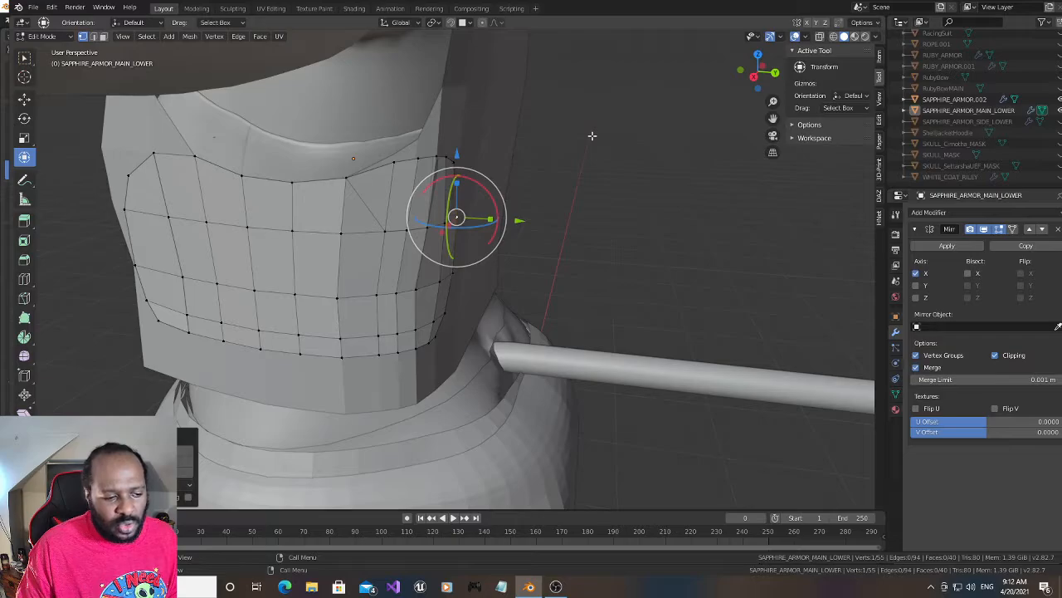
drag(755, 75, 752, 73)
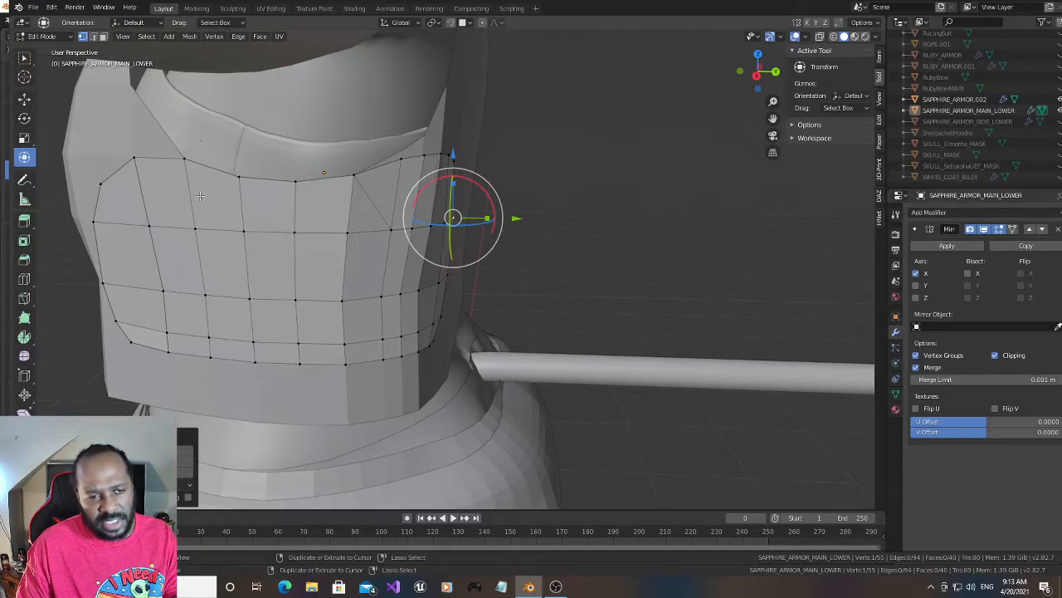
key(ctrl+r)
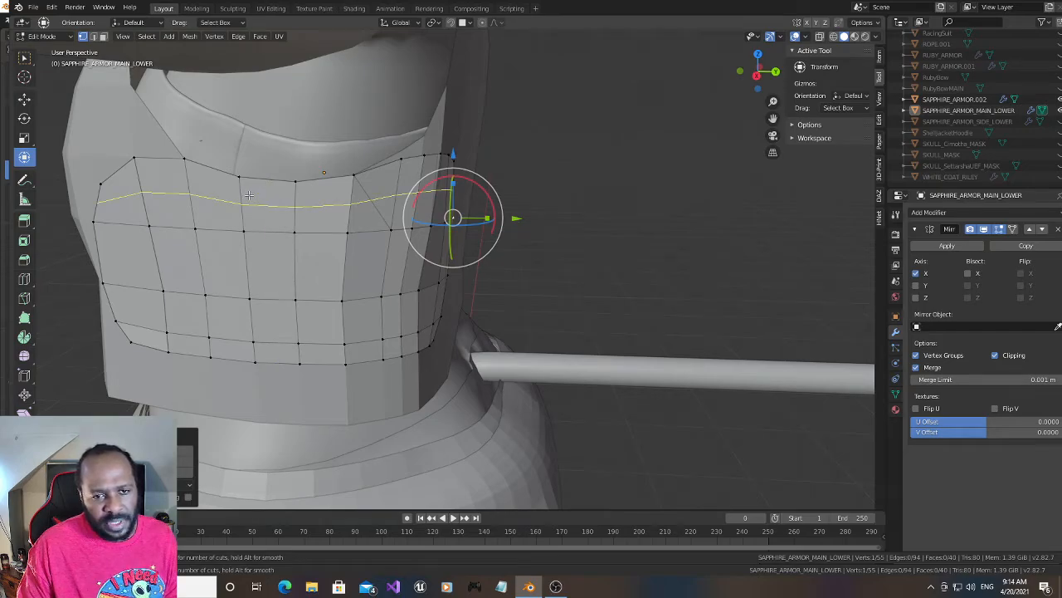
click(249, 195)
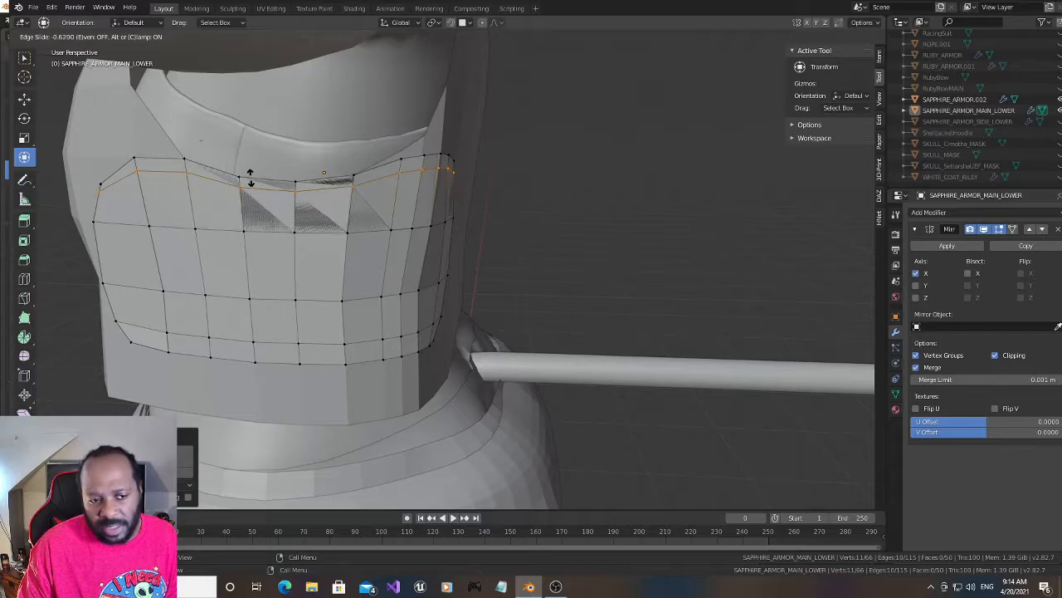
click(249, 175)
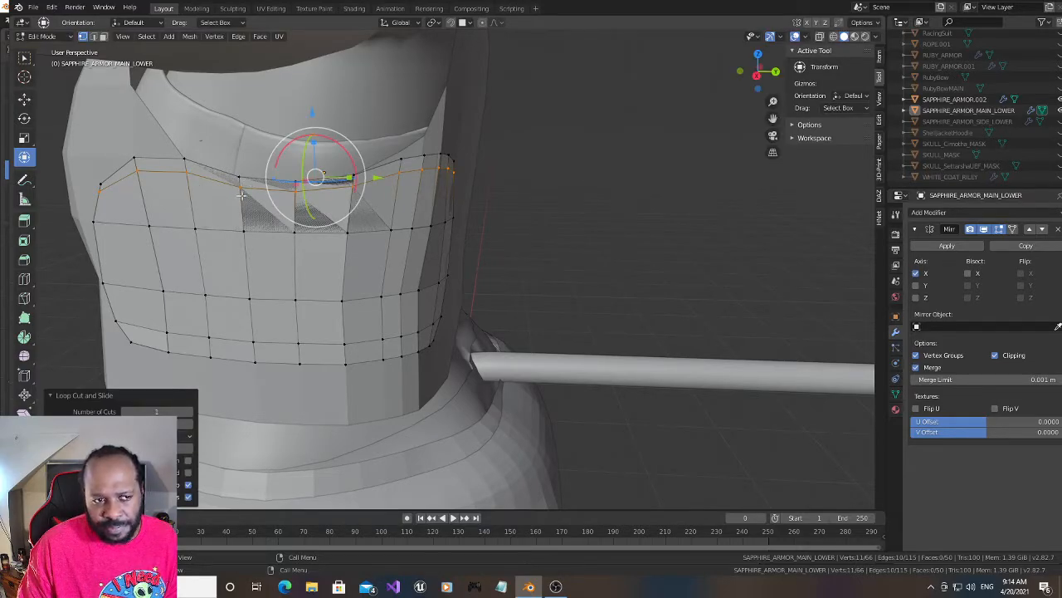
- Subdivide the frontmost horizontal edge in the first row below the new loop
click(98, 220)
shift+click(152, 223)
right_click(124, 226)
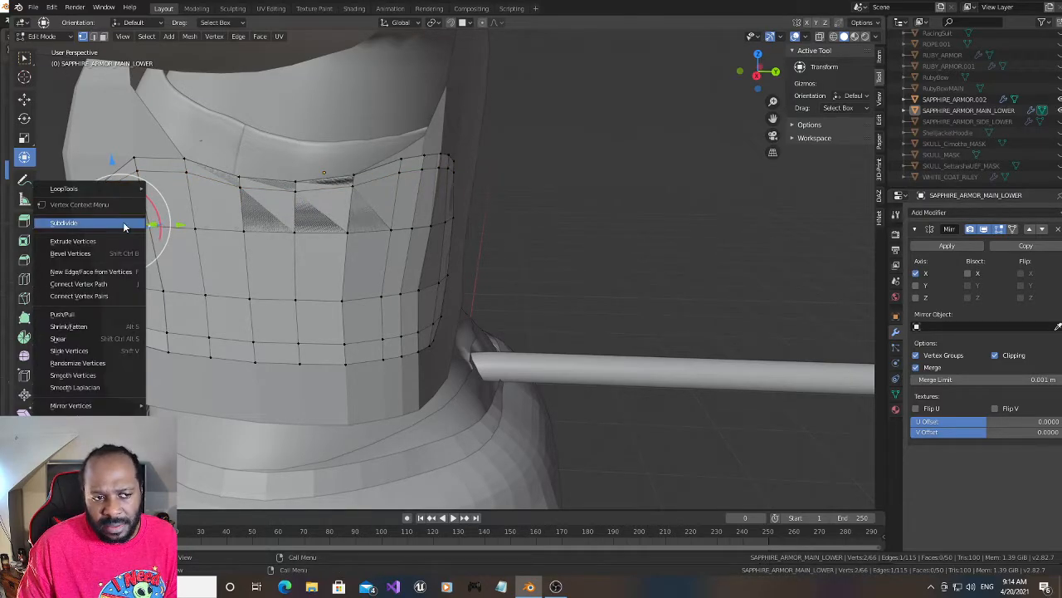
click(125, 223)
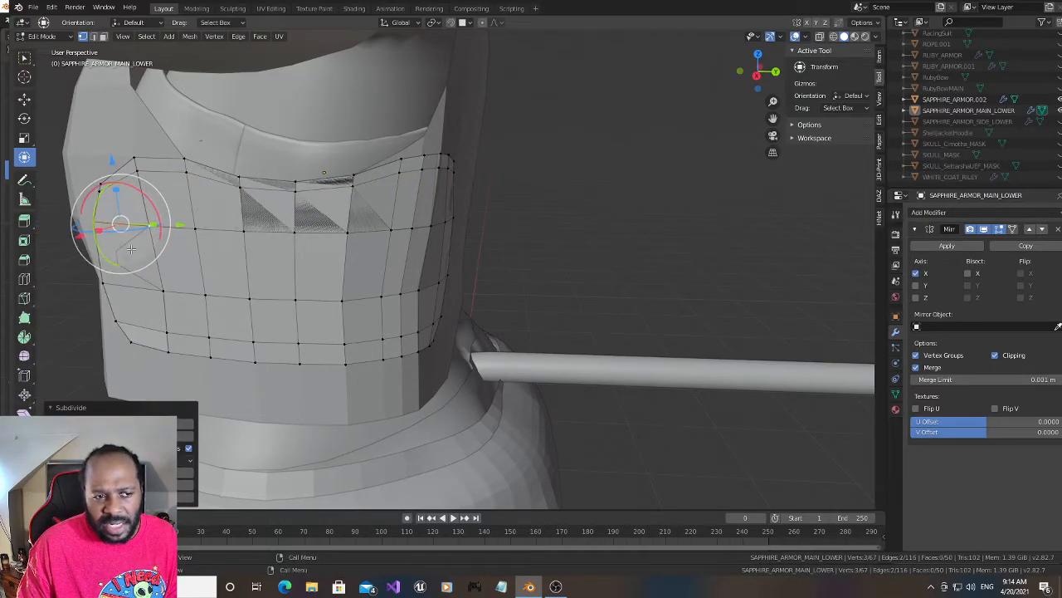
- Subdivide the frontmost horizontal edge one row lower and try moving both new vertices forward along Y
click(103, 284)
shift+click(161, 288)
right_click(143, 288)
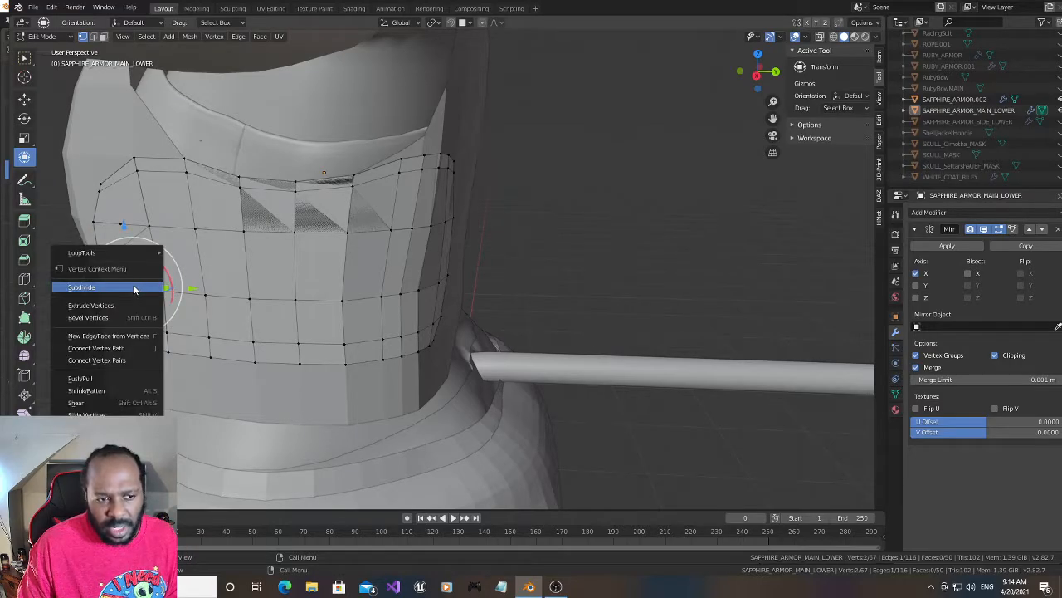
click(142, 287)
click(133, 287)
shift+click(122, 224)
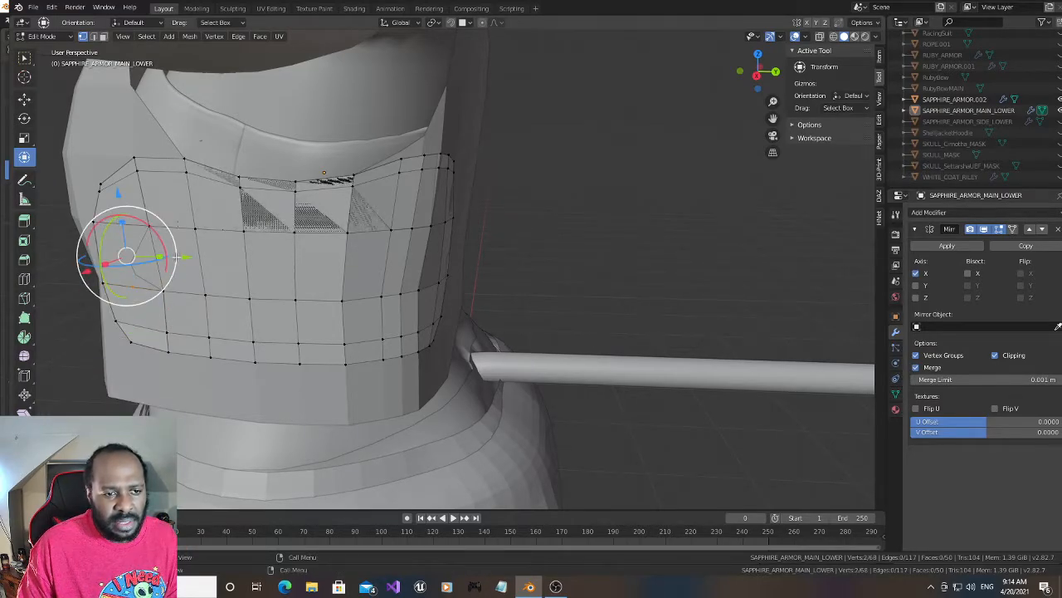
key(g)
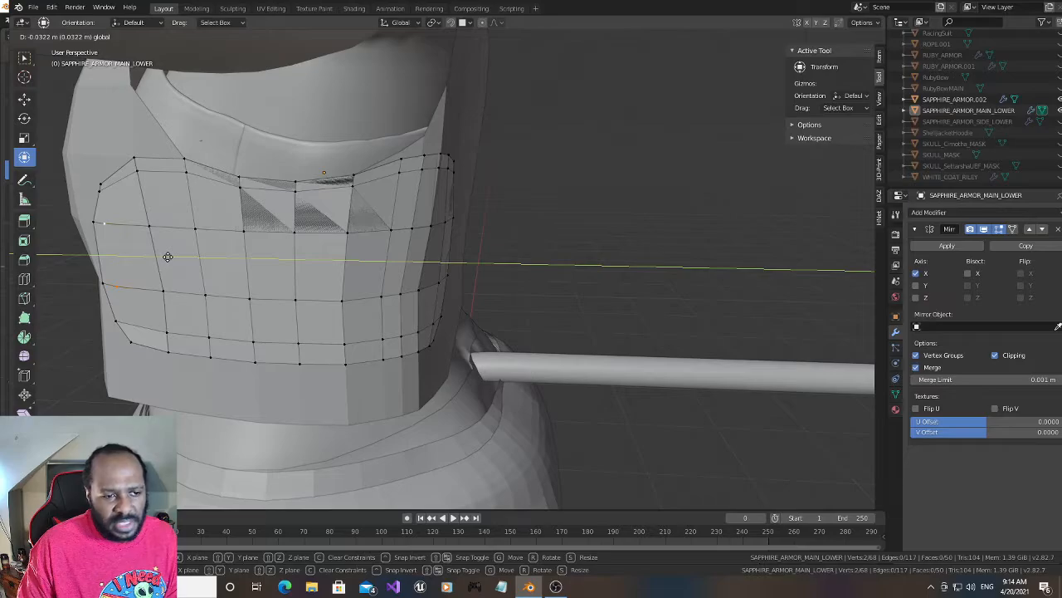
right_click(167, 257)
- Undo the vertex selections and both edge subdivisions at the panel's front end
key(ctrl+z)
key(ctrl+z)
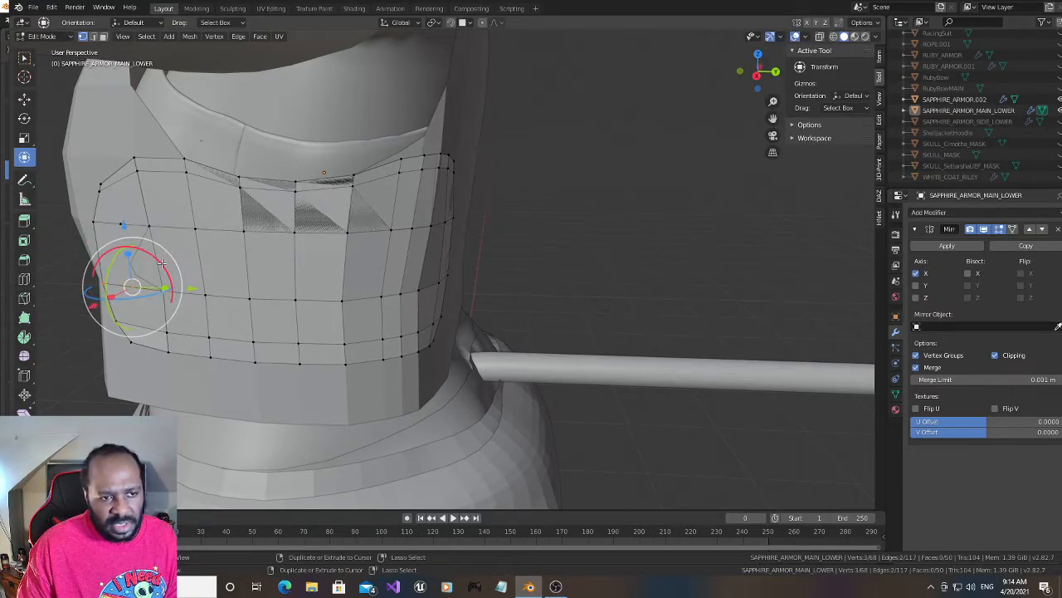
key(ctrl+z)
key(ctrl+z)
key(ctrl+z)
key(ctrl+z)
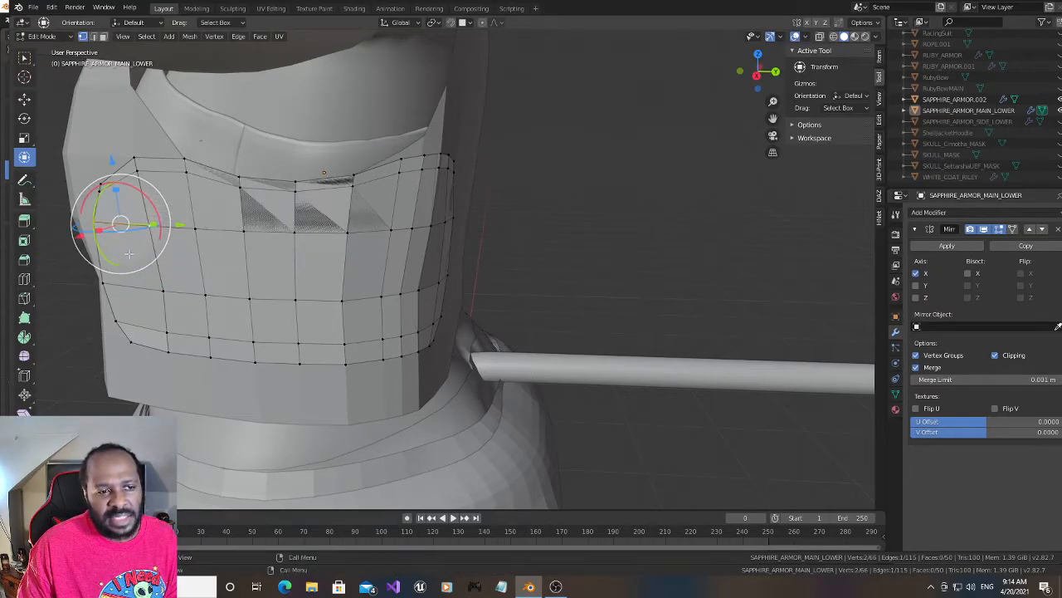
- Subdivide the selected front-end edge below the new loop and move its new middle vertex forward along Y and slightly inward along X
right_click(128, 238)
click(128, 237)
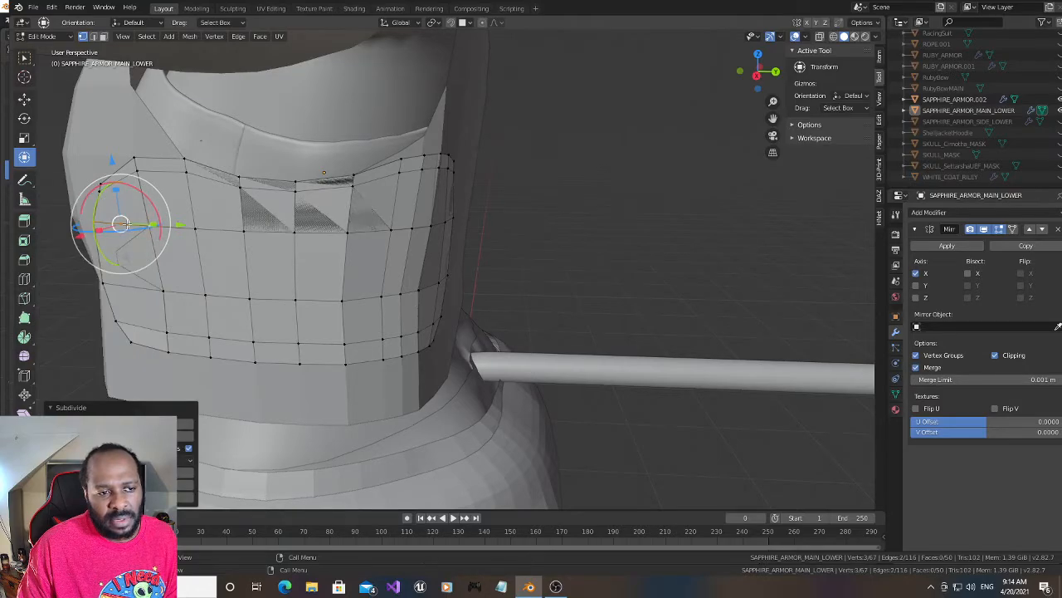
drag(176, 225, 158, 223)
drag(745, 80, 696, 101)
drag(755, 75, 762, 73)
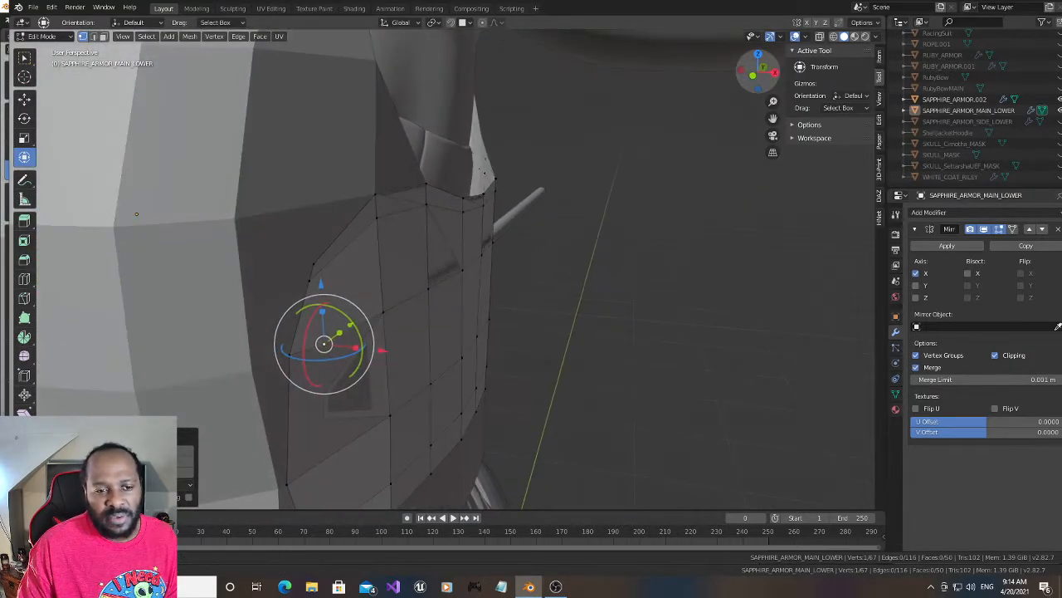
drag(380, 347, 371, 346)
- Subdivide the frontmost horizontal edge one row lower and move its new vertex forward along Y and slightly inward along X
click(285, 481)
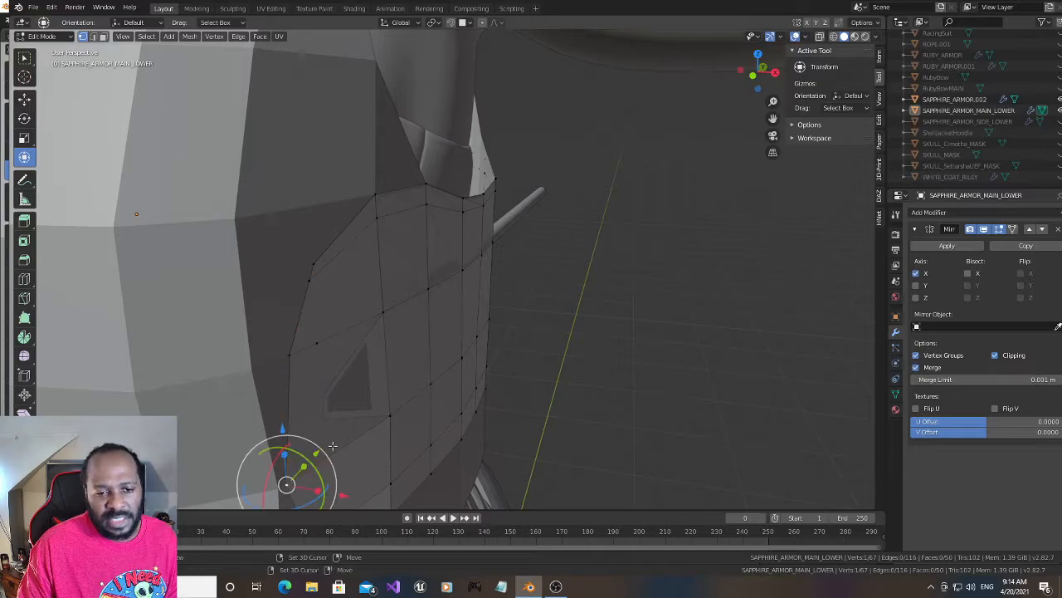
shift+click(390, 414)
right_click(369, 428)
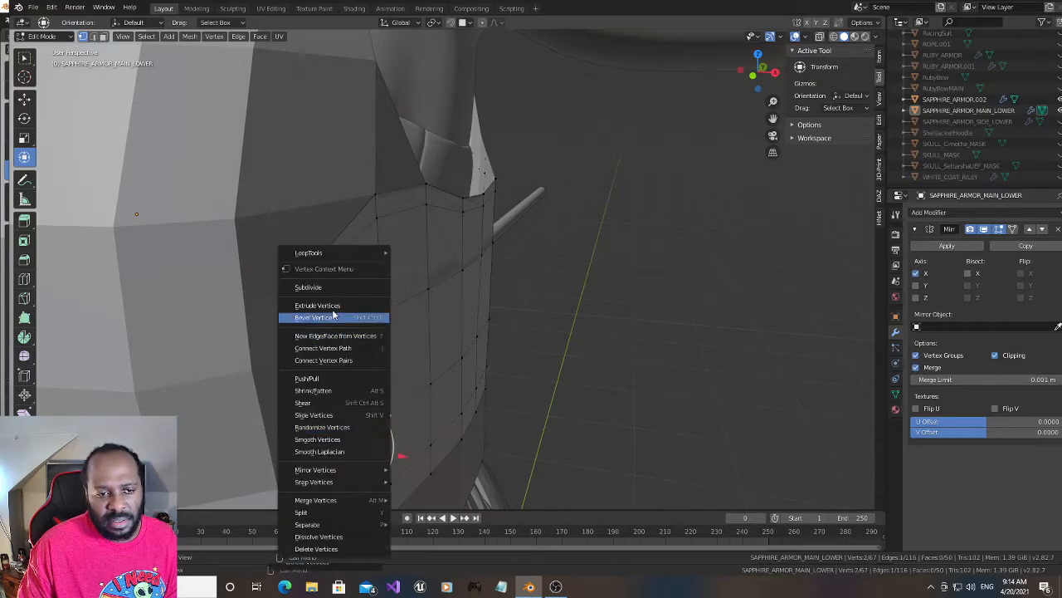
click(332, 287)
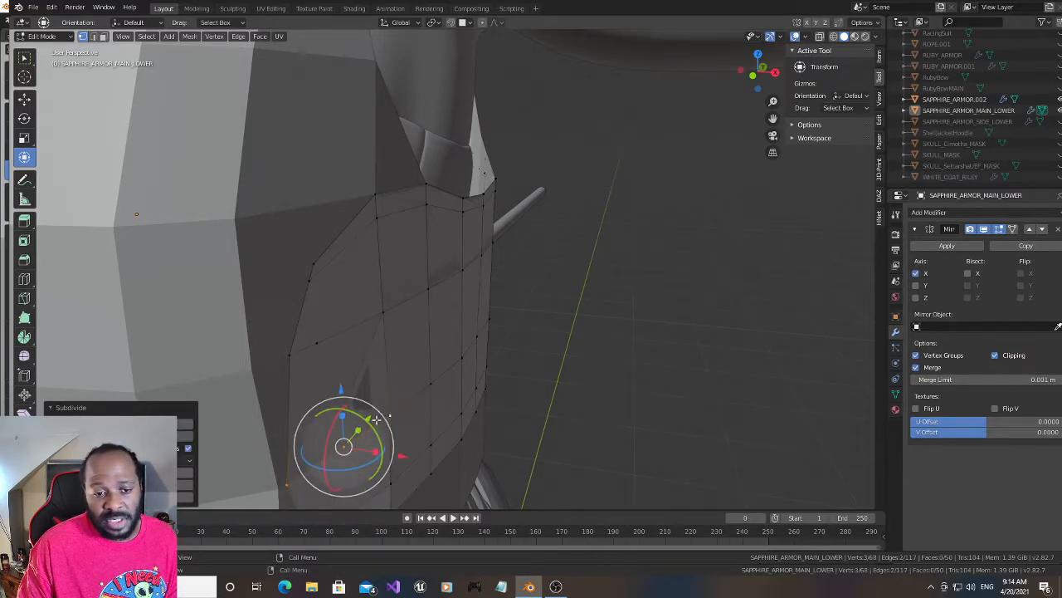
click(345, 445)
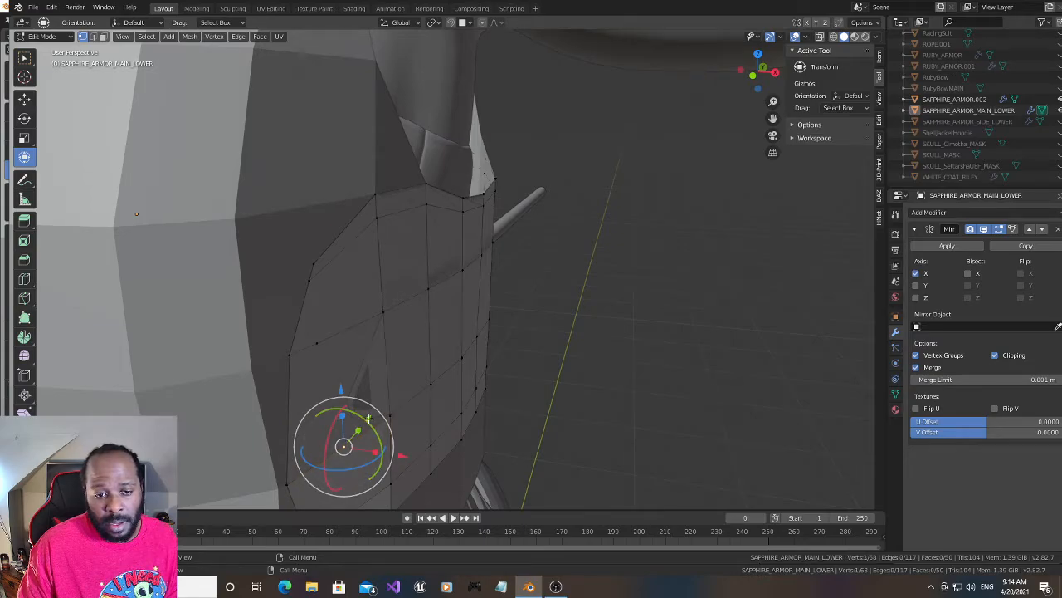
drag(369, 419, 338, 429)
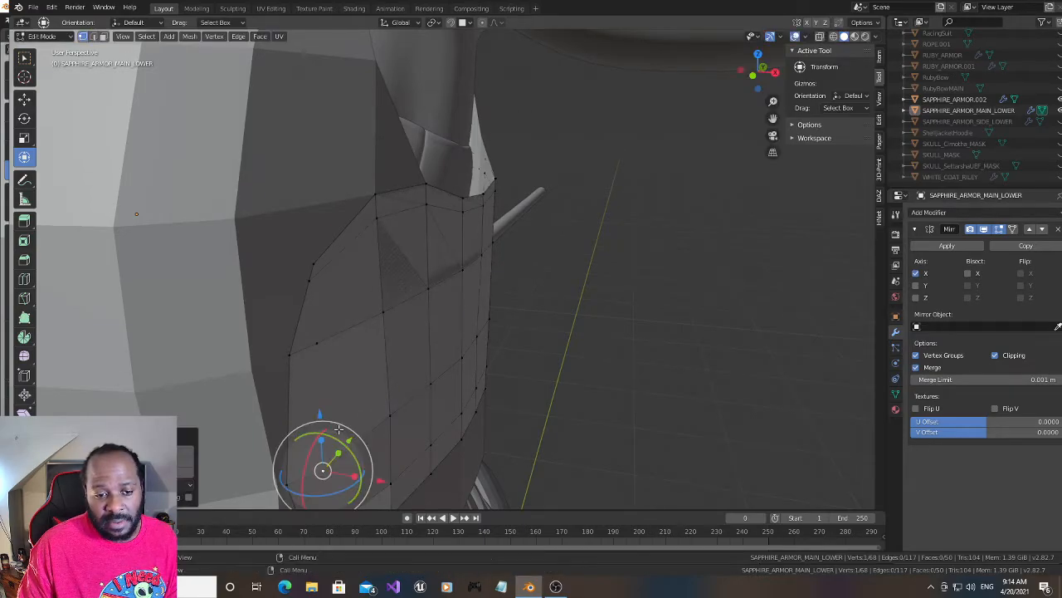
drag(377, 481, 372, 473)
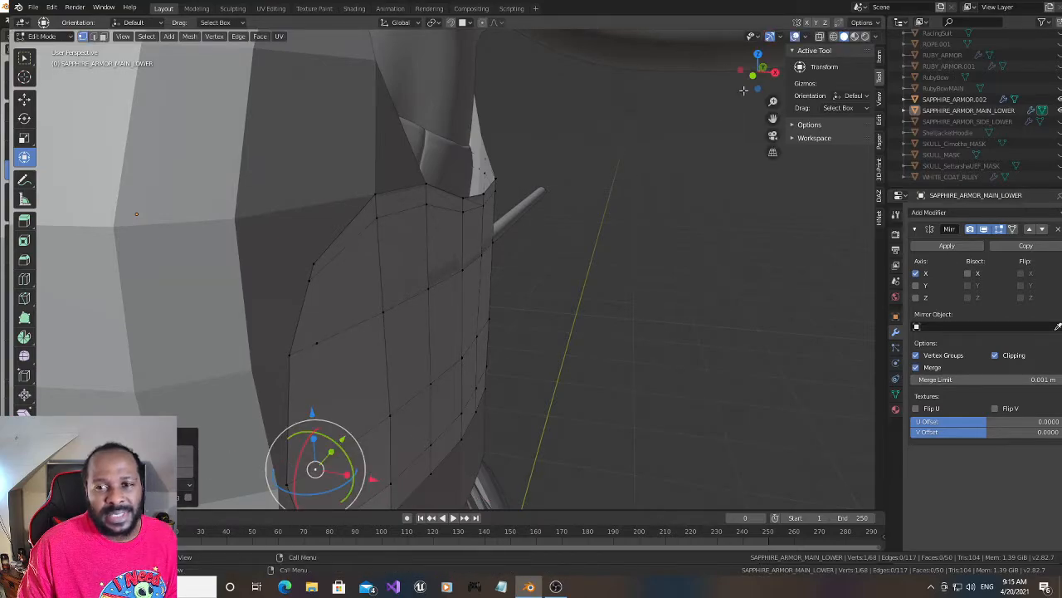
drag(751, 82, 691, 80)
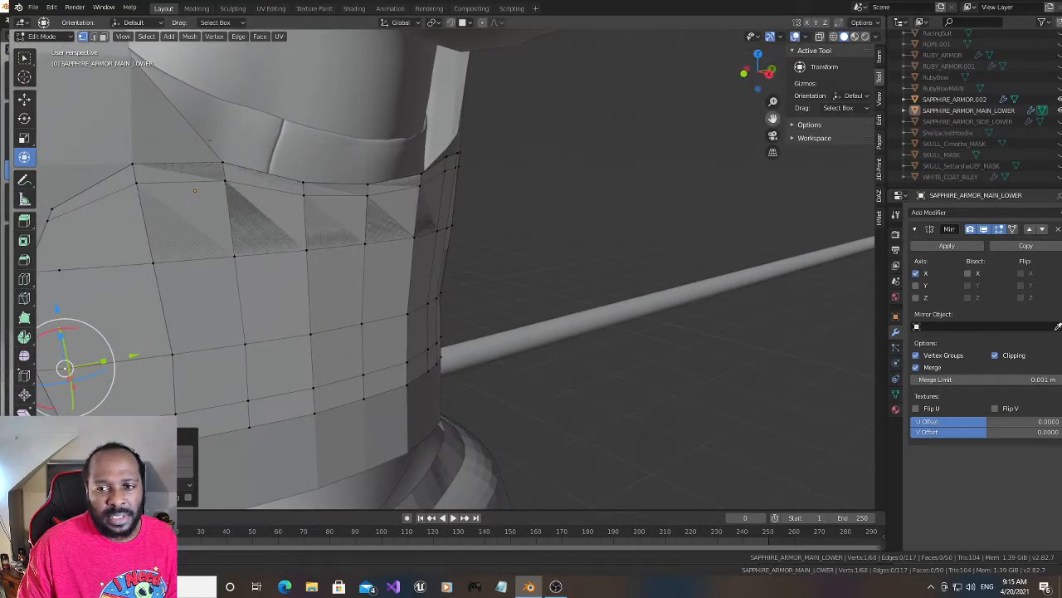
drag(773, 119, 933, 78)
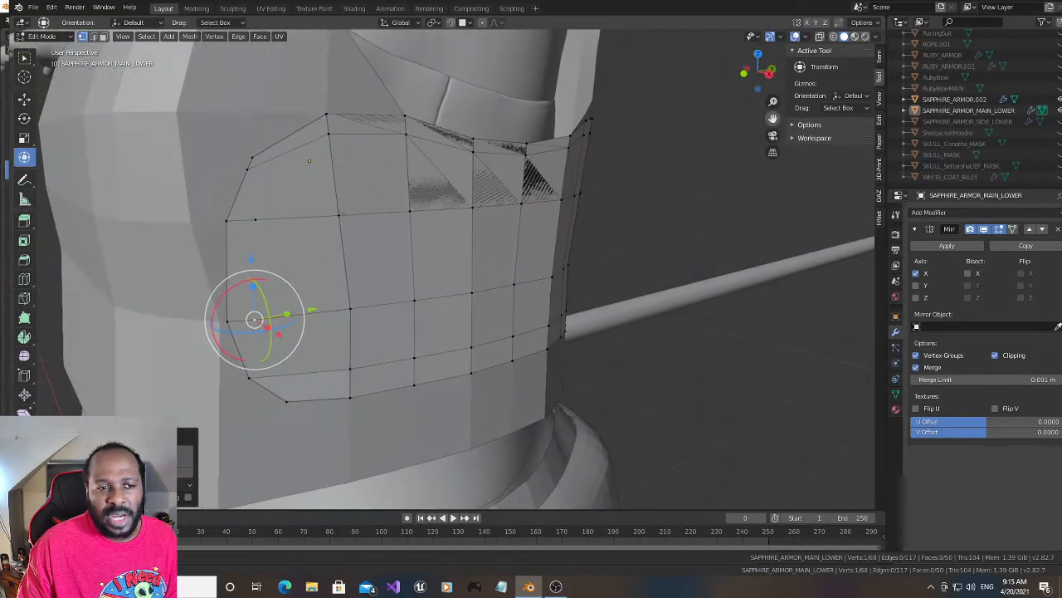
- Move the two new front-end vertices on the middle rows farther forward along Y, closer to the panel's front border
click(254, 220)
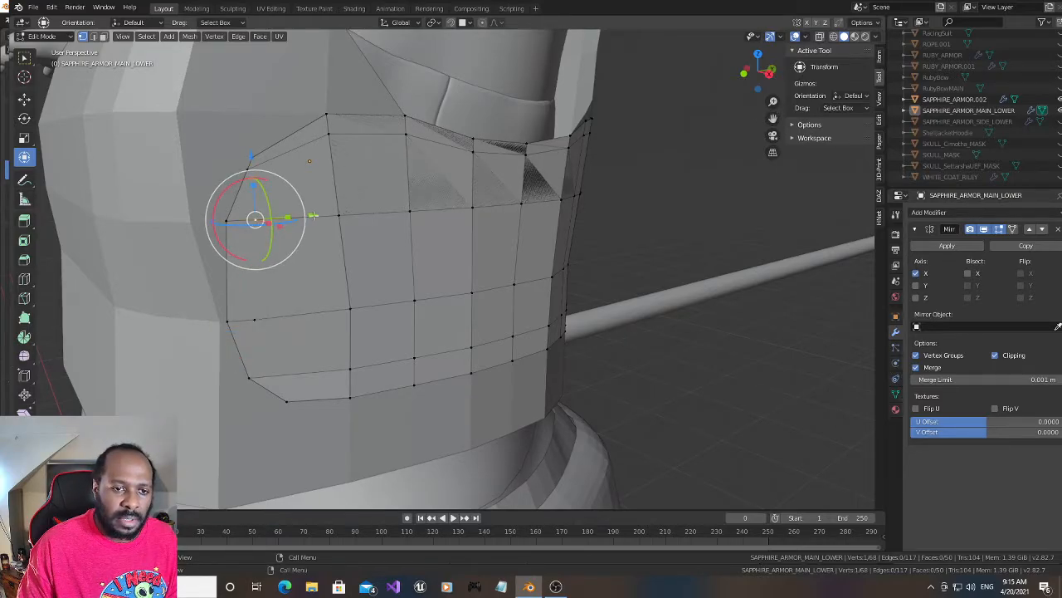
drag(312, 214, 242, 220)
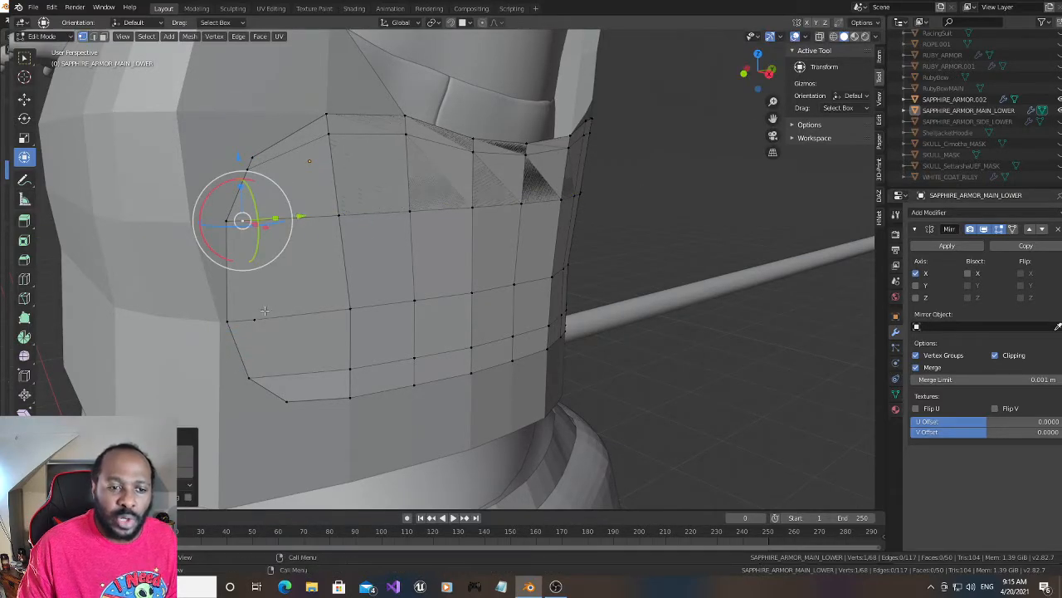
click(254, 319)
drag(313, 312, 299, 311)
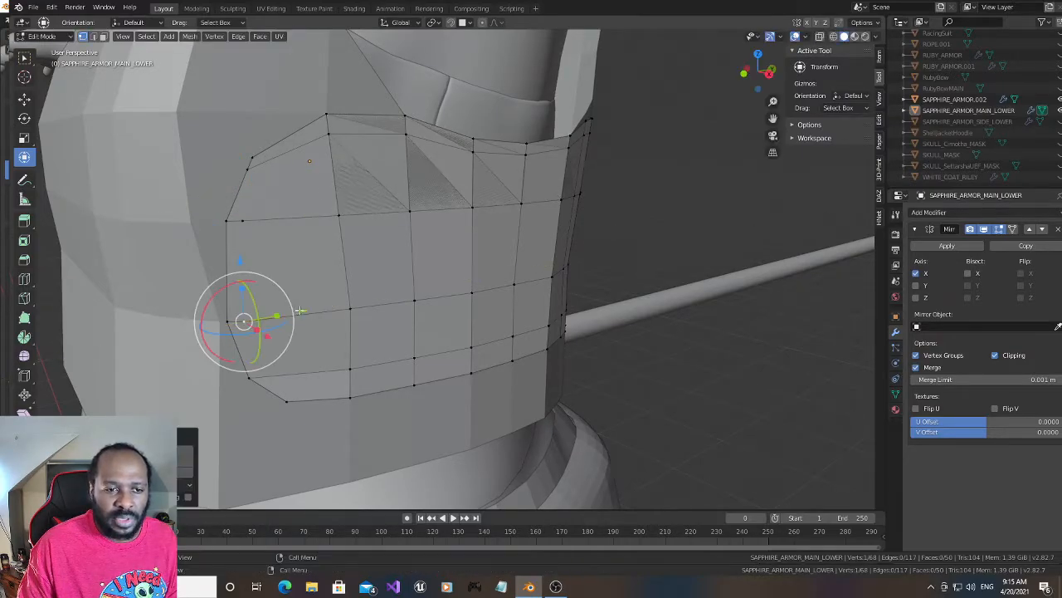
- Subdivide the frontmost edge of the row just beneath the top border and move its new vertex toward the front corner
click(252, 159)
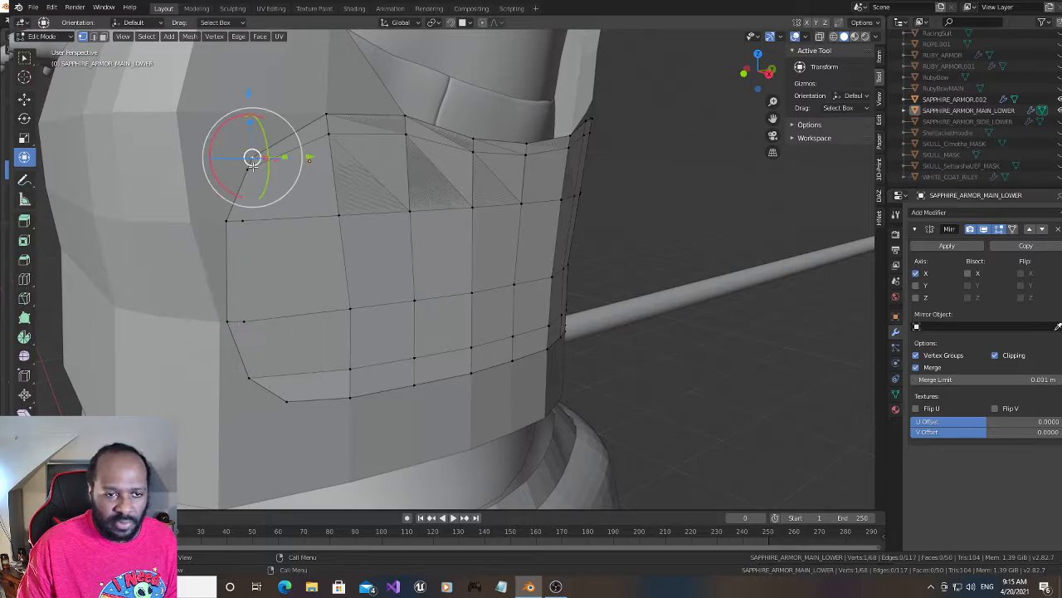
click(257, 169)
shift+click(330, 134)
right_click(287, 154)
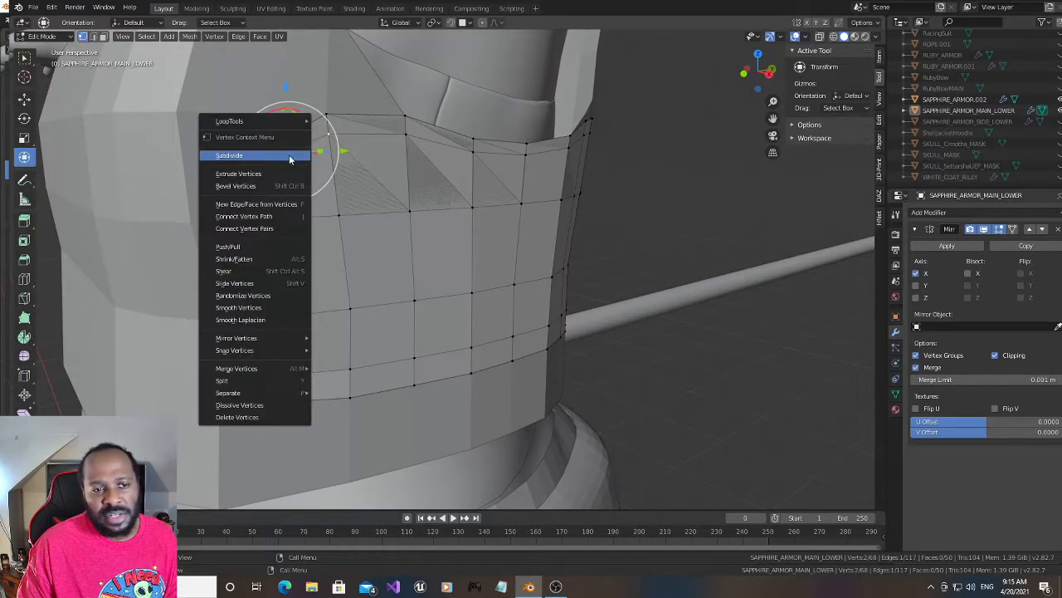
click(283, 155)
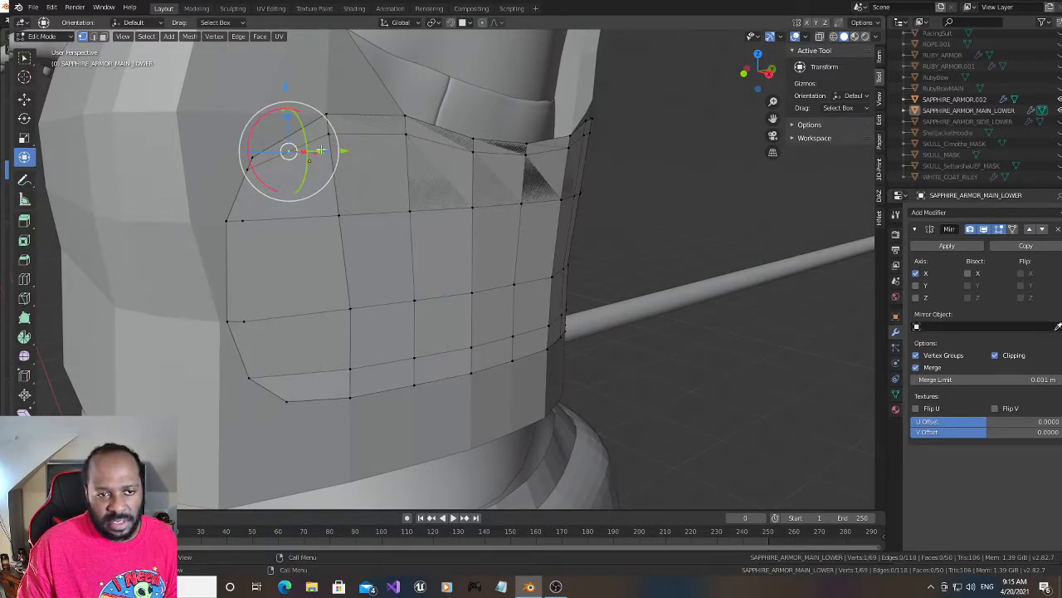
key(g)
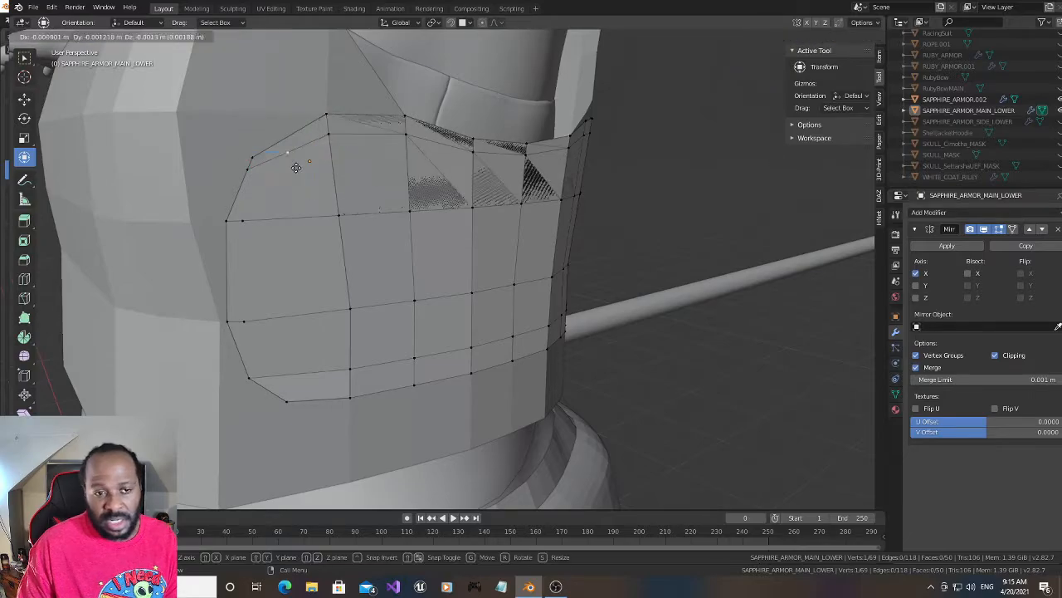
click(278, 164)
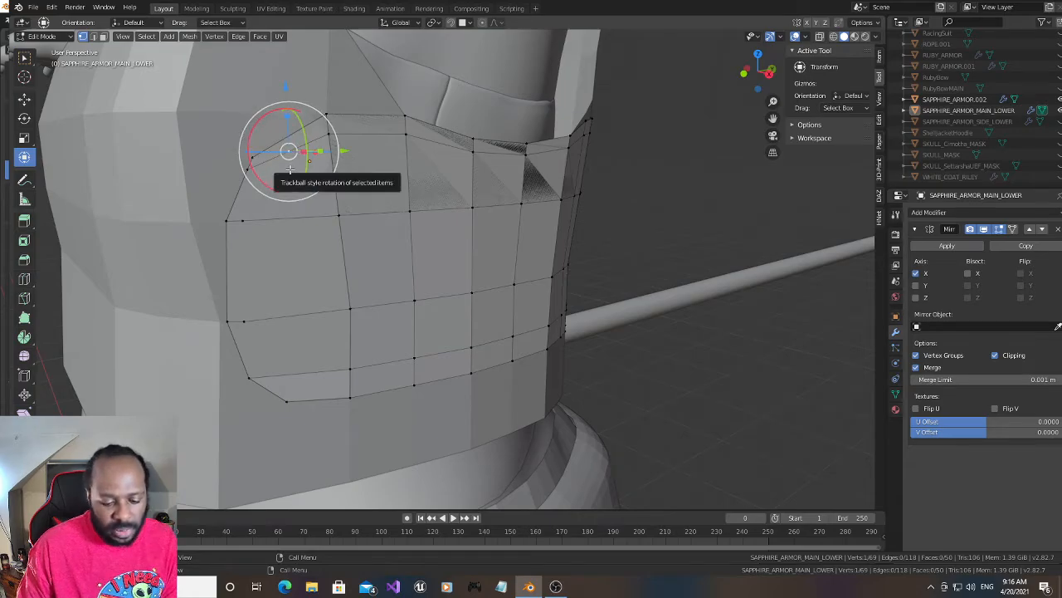
key(g)
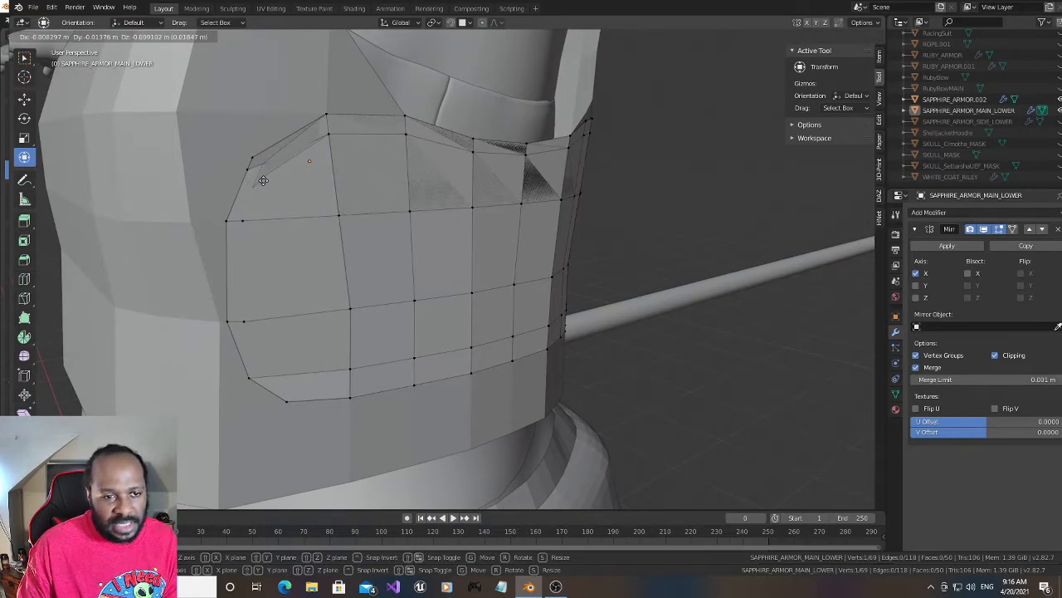
click(265, 171)
- Nudge the new upper front vertex slightly outward along X and forward along Y
drag(766, 58, 771, 66)
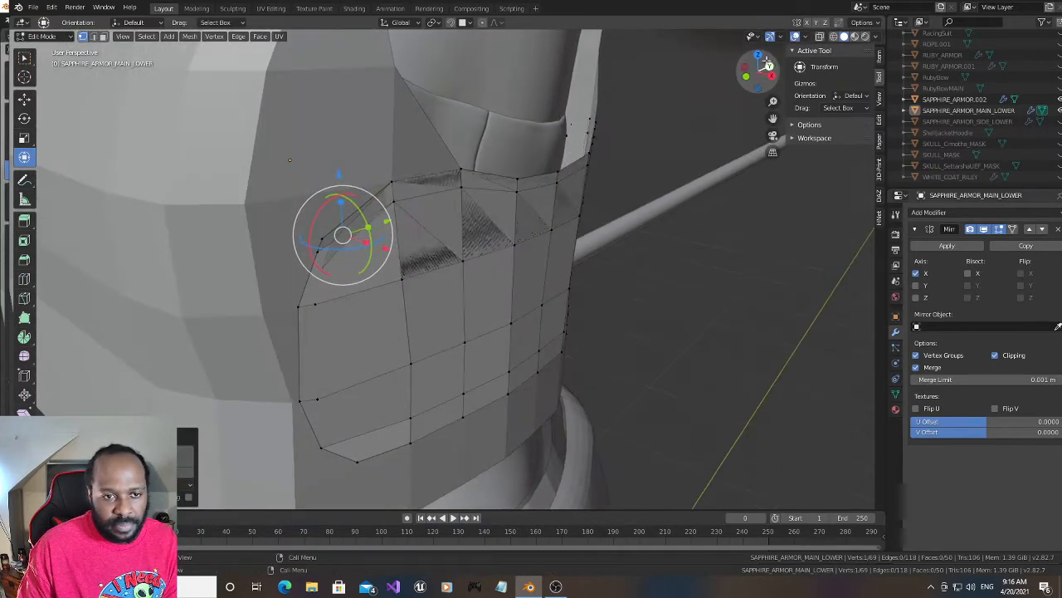
drag(388, 249, 391, 249)
click(392, 250)
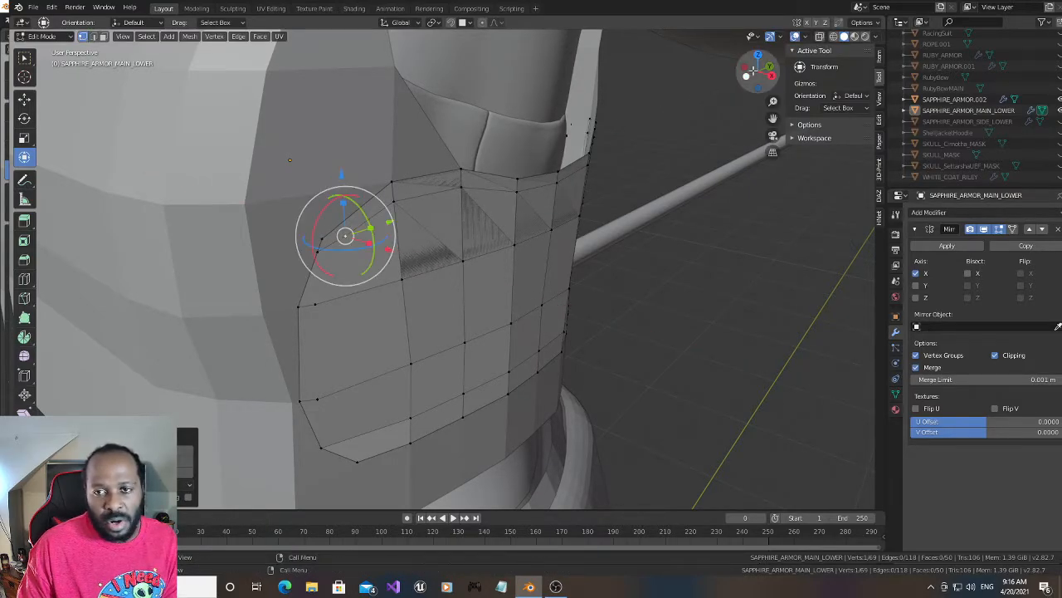
drag(758, 71, 759, 73)
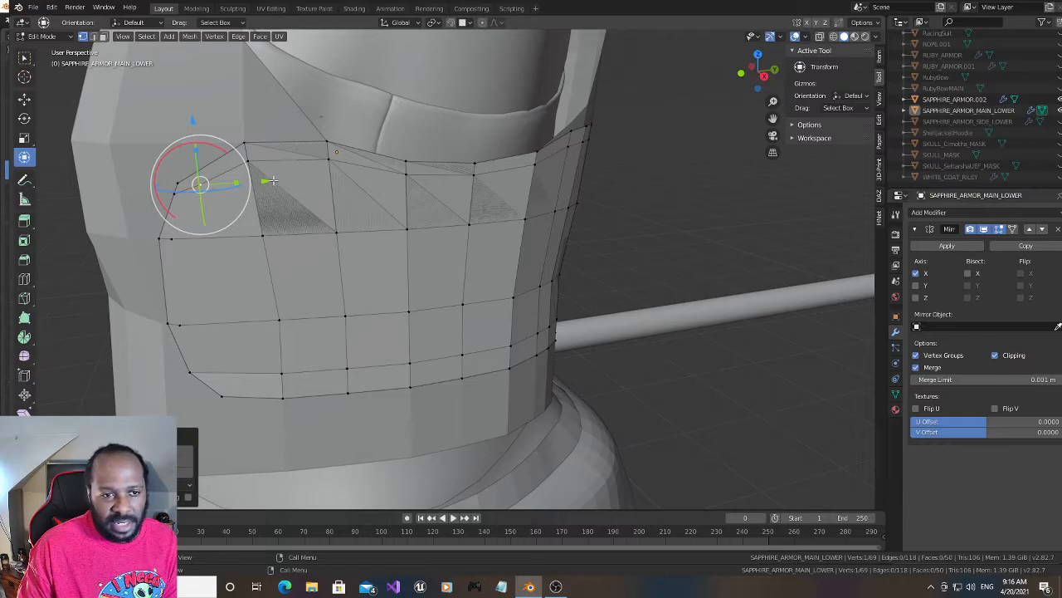
drag(264, 180, 255, 183)
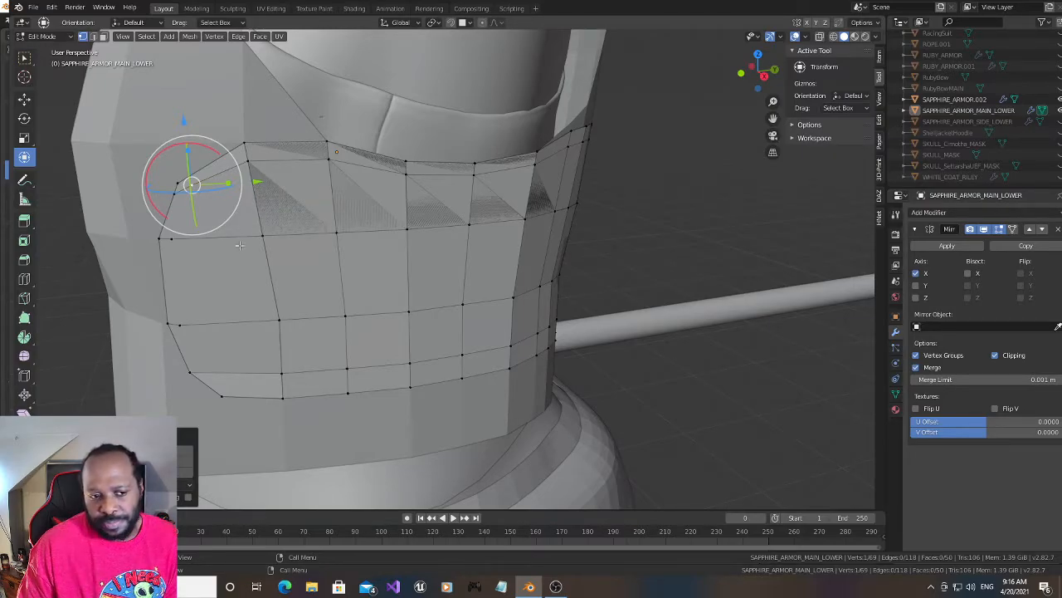
- Move the inset front vertex on the lower middle row slightly inward along X
click(179, 328)
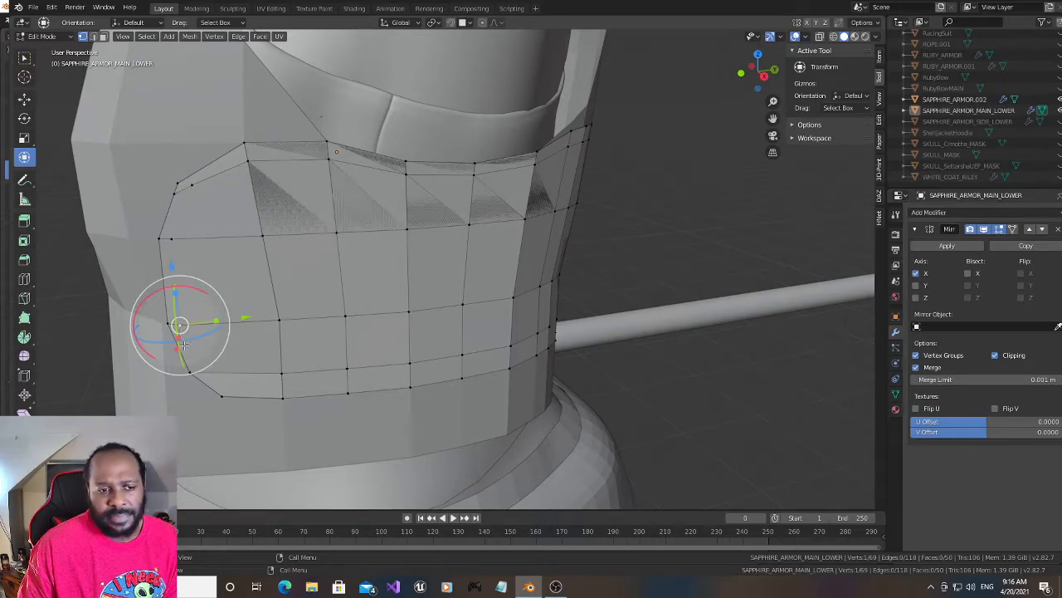
key(g)
key(x)
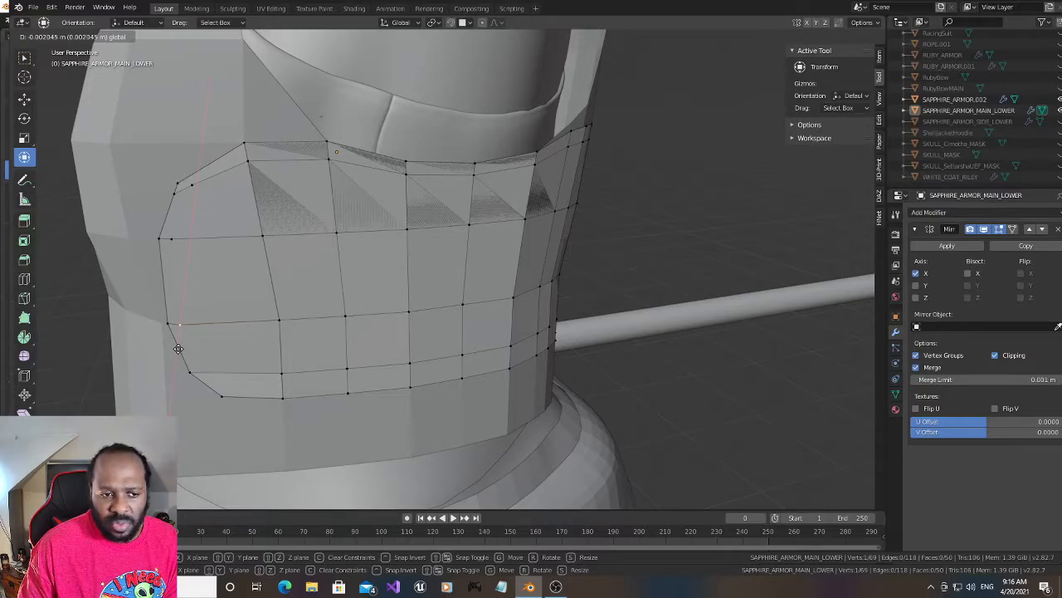
click(180, 347)
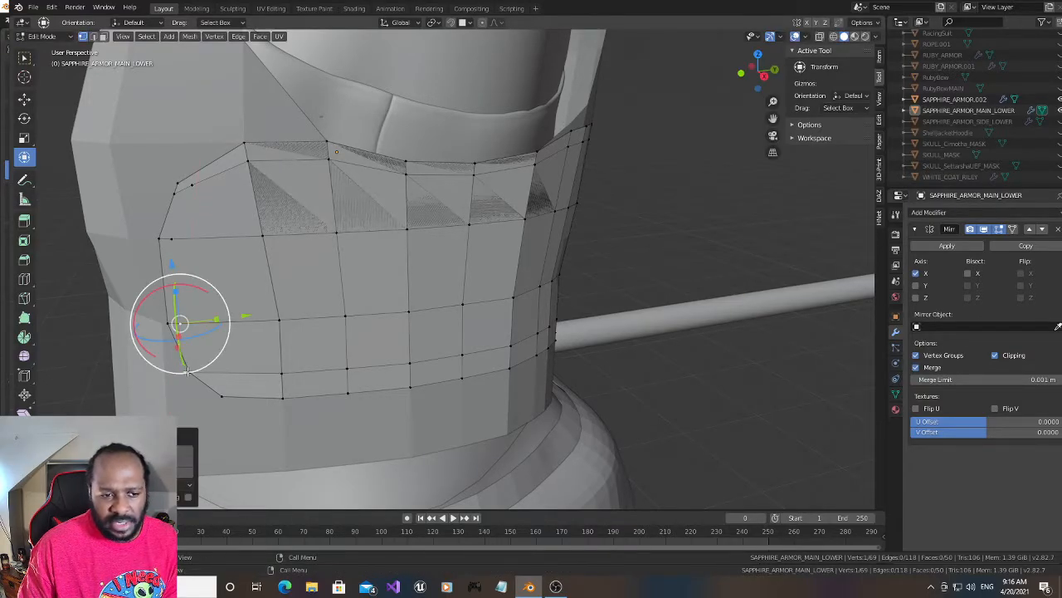
- Subdivide the frontmost edge of the row above the bottom border and move its new vertex forward along Y and slightly along X
click(190, 371)
shift+click(276, 371)
right_click(220, 366)
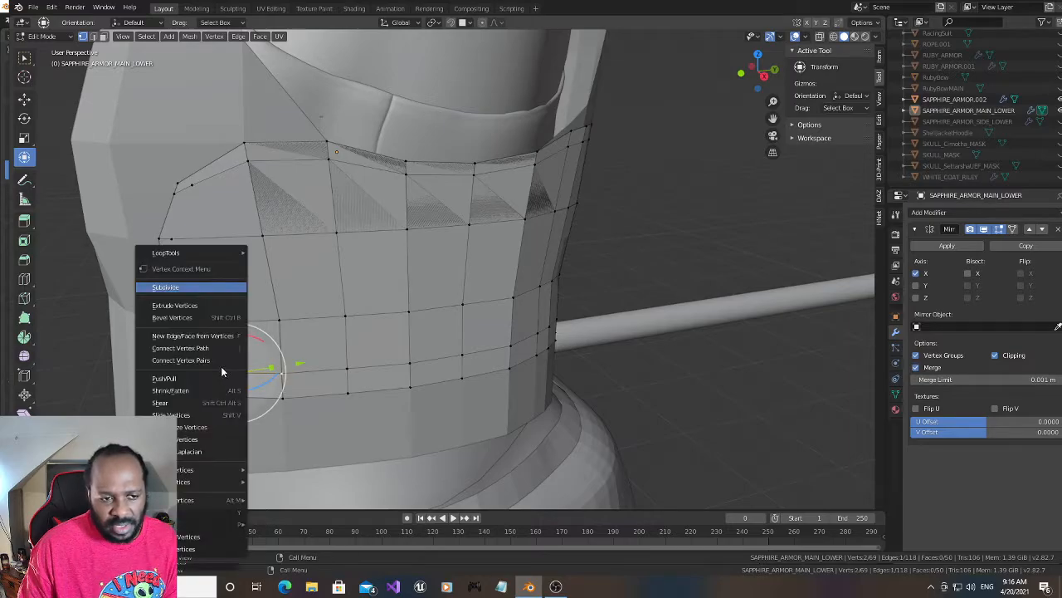
click(191, 289)
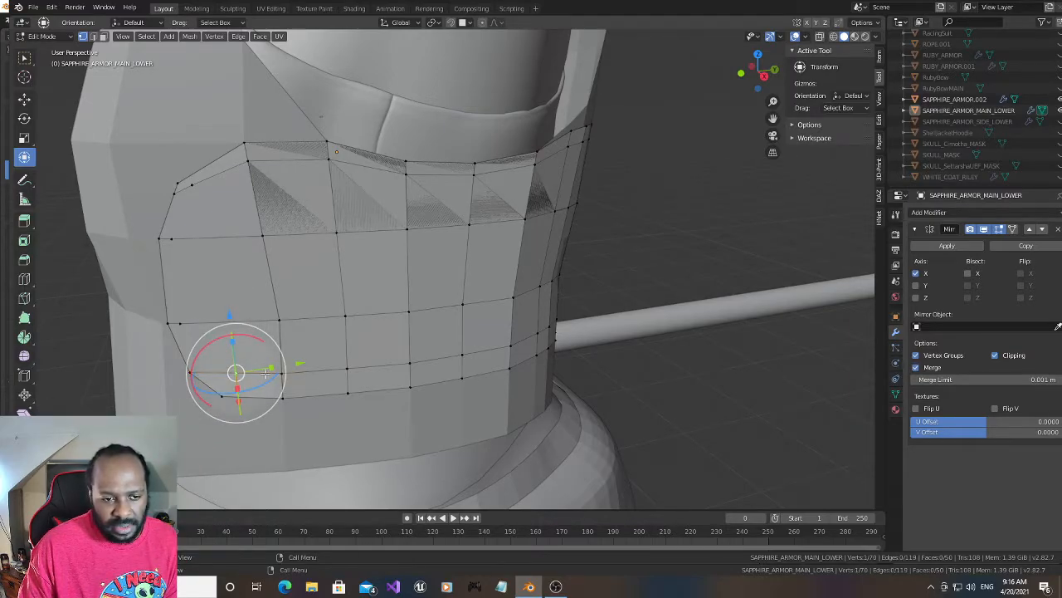
key(g)
key(x)
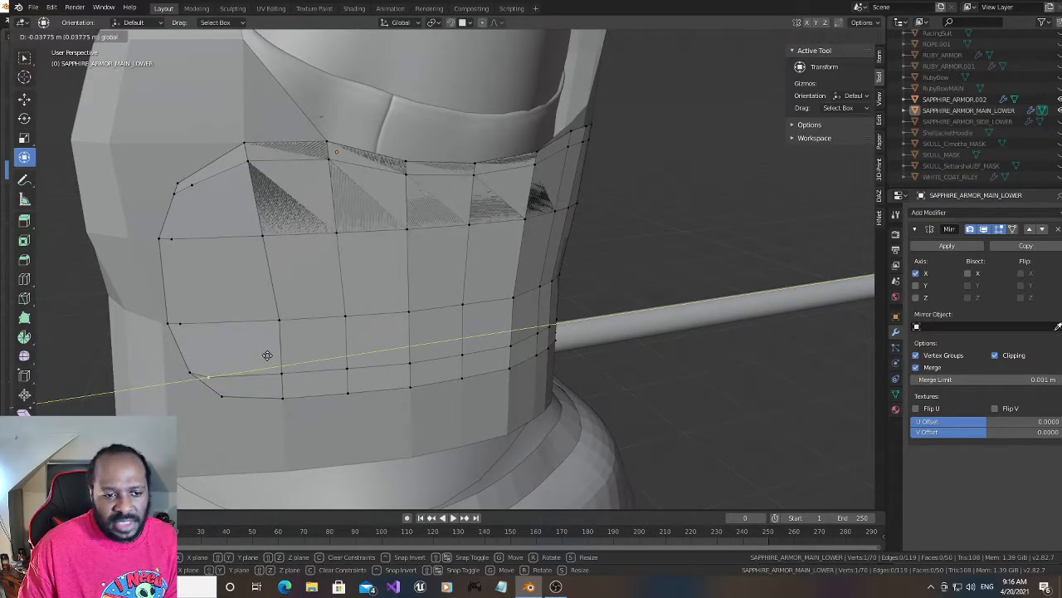
drag(270, 353, 270, 354)
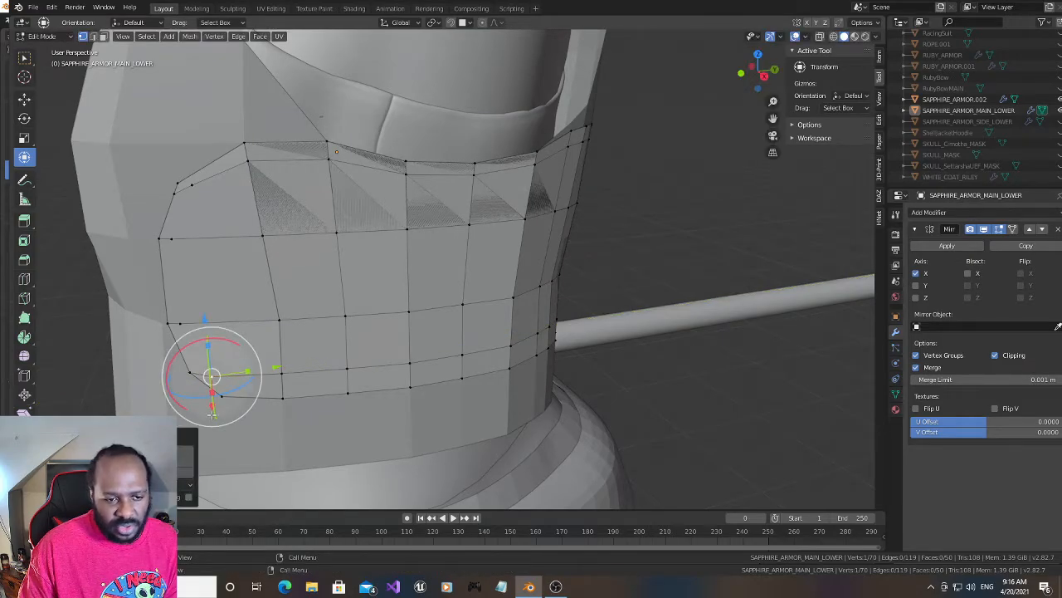
drag(212, 407, 210, 401)
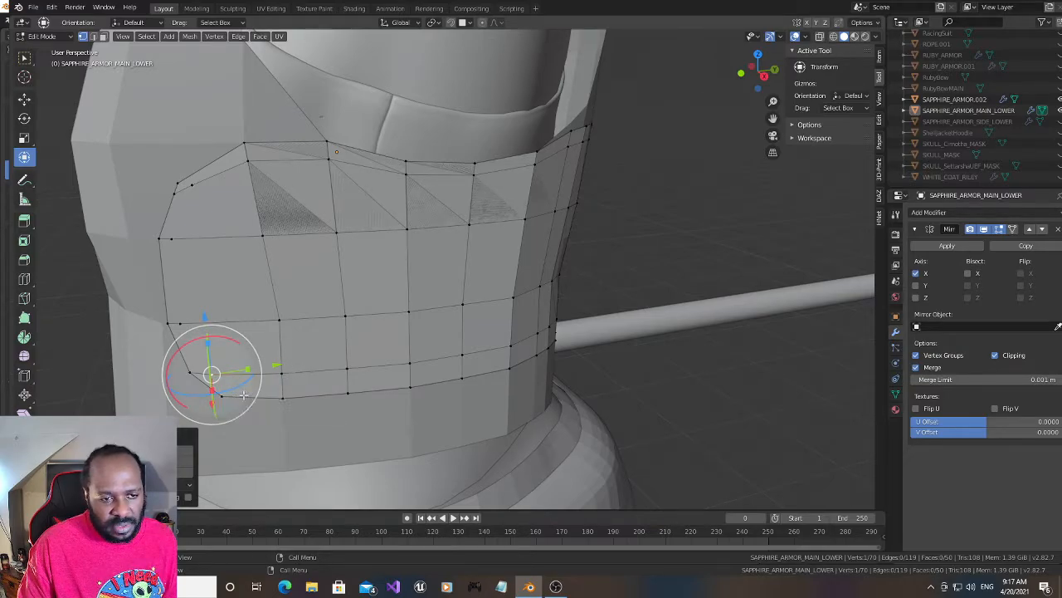
- Connect the four inset front vertices in sequence with new edges, forming a supporting edge line along the front border
click(172, 240)
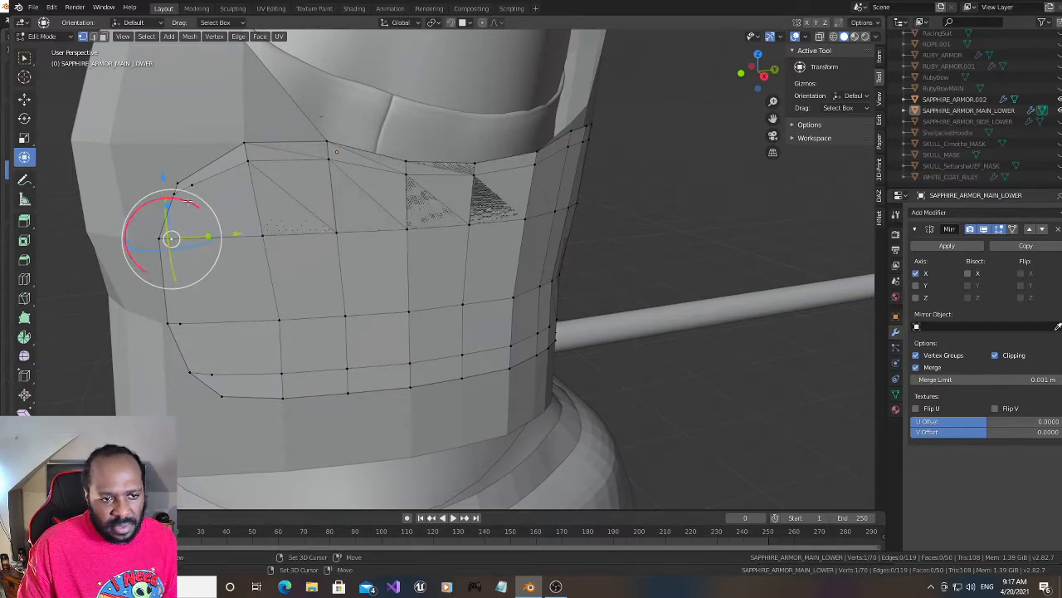
shift+click(192, 187)
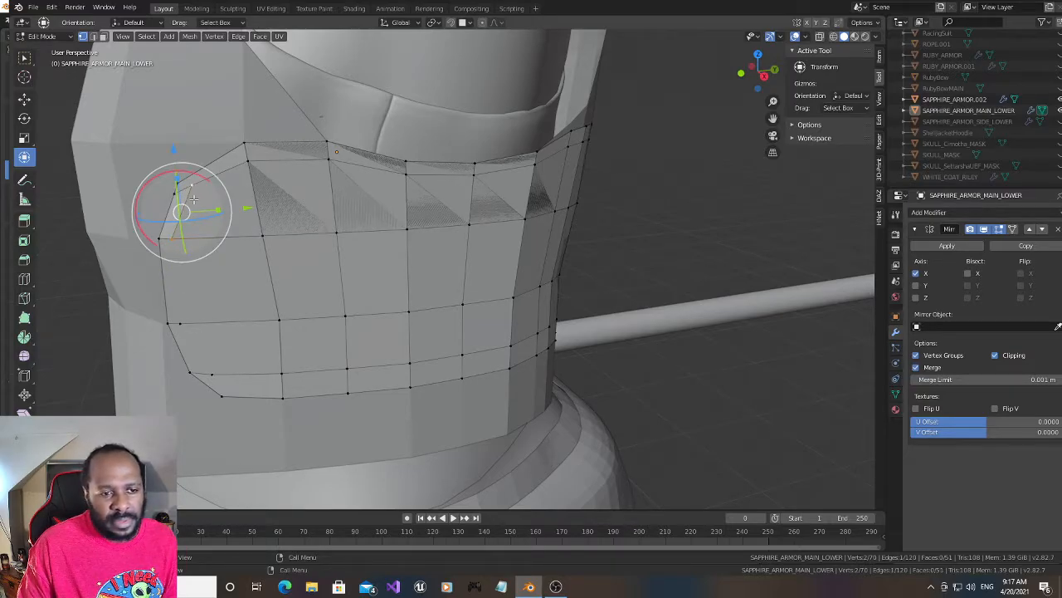
click(170, 239)
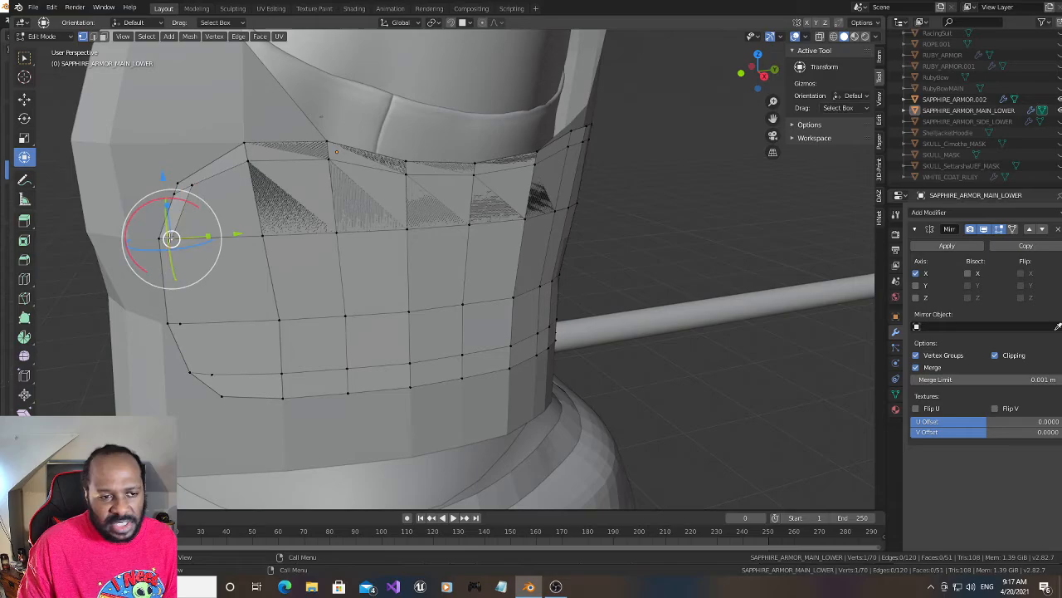
shift+click(179, 324)
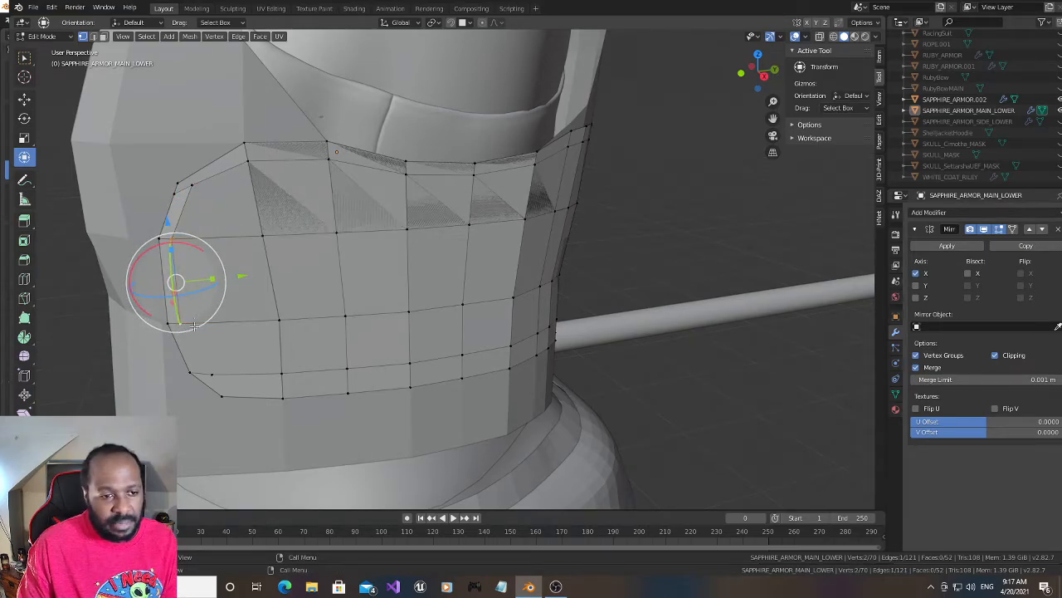
click(181, 324)
shift+click(209, 375)
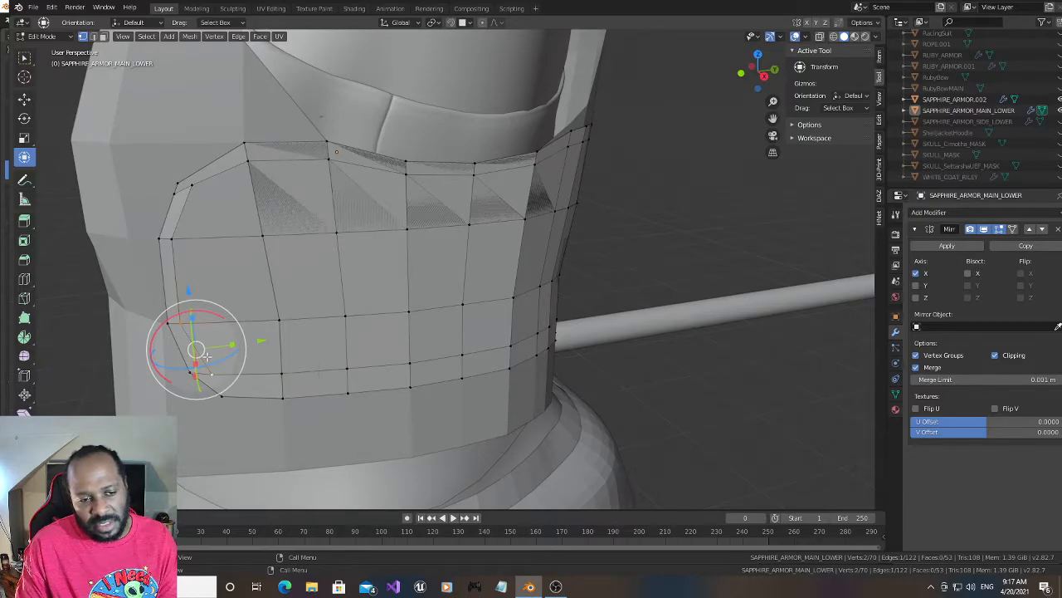
- Shift the lowest inset front vertex farther forward along Y and slightly inward along X
click(213, 374)
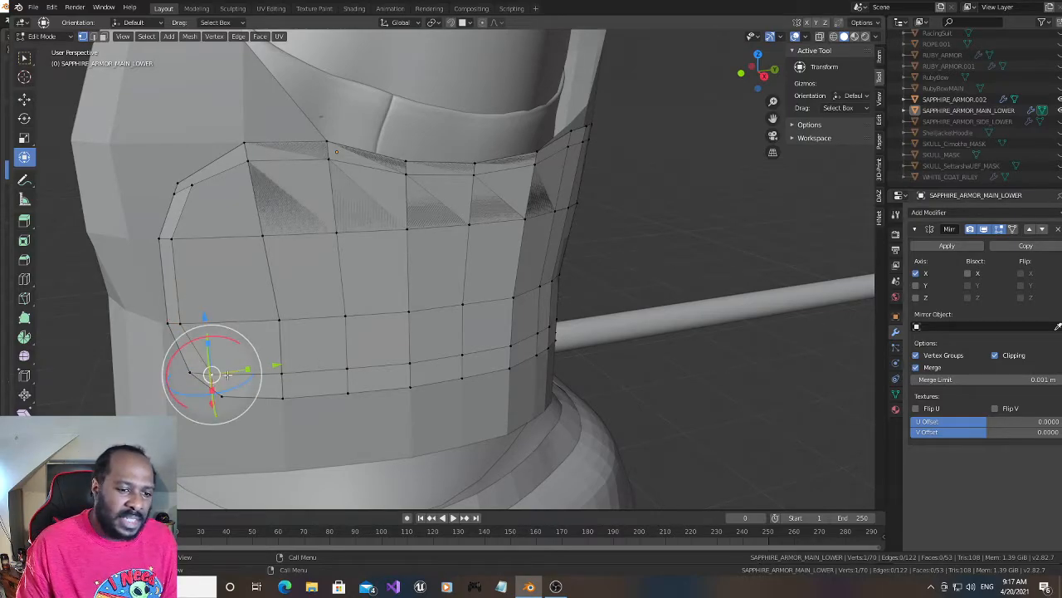
drag(249, 368, 270, 360)
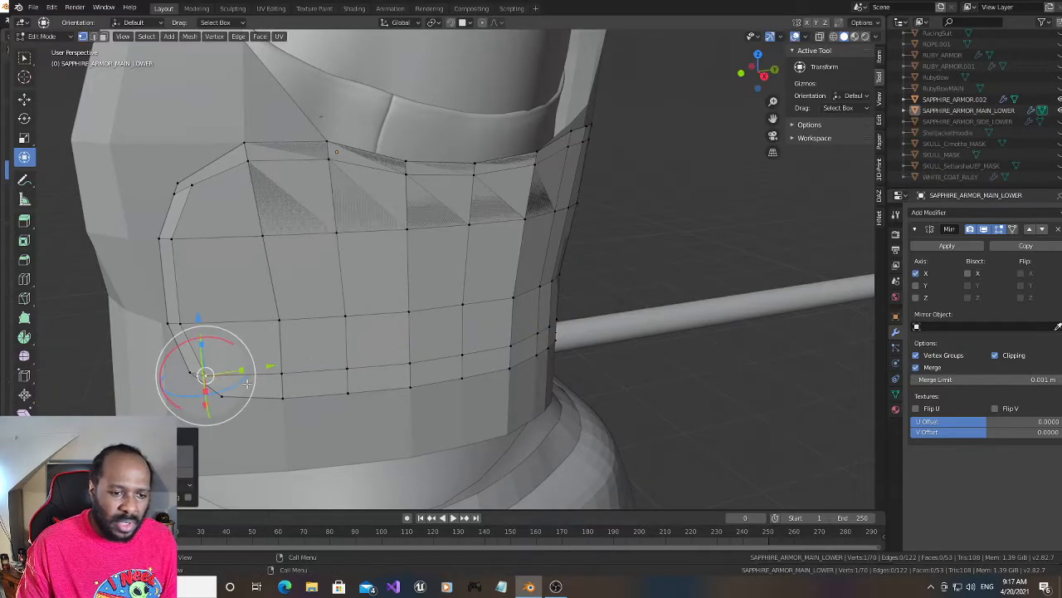
drag(203, 404, 202, 401)
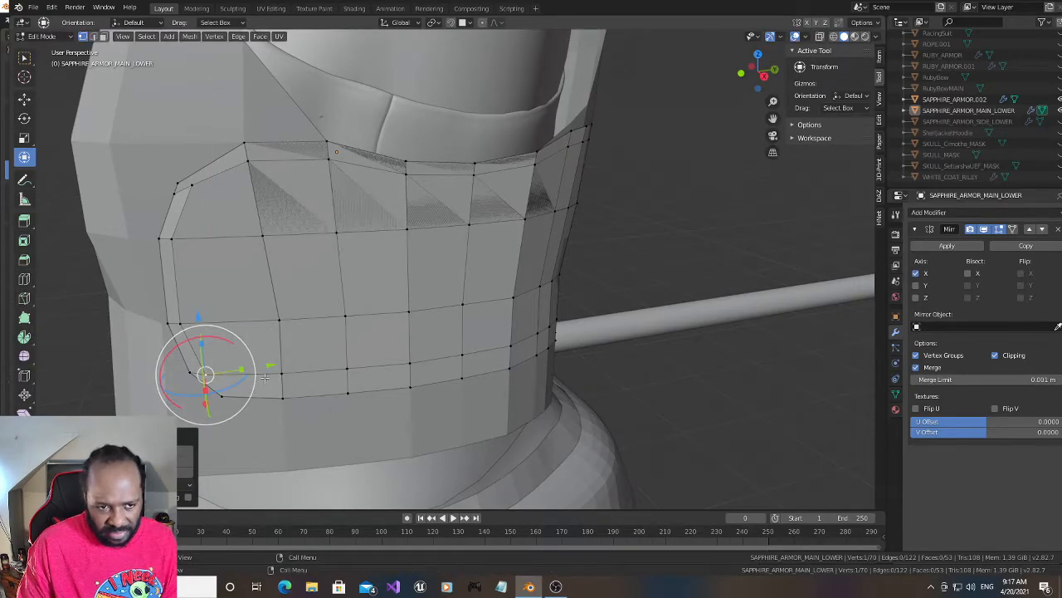
- Add a single horizontal loop cut through the narrow row along the panel's bottom border, keeping it near the row's middle
key(ctrl+r)
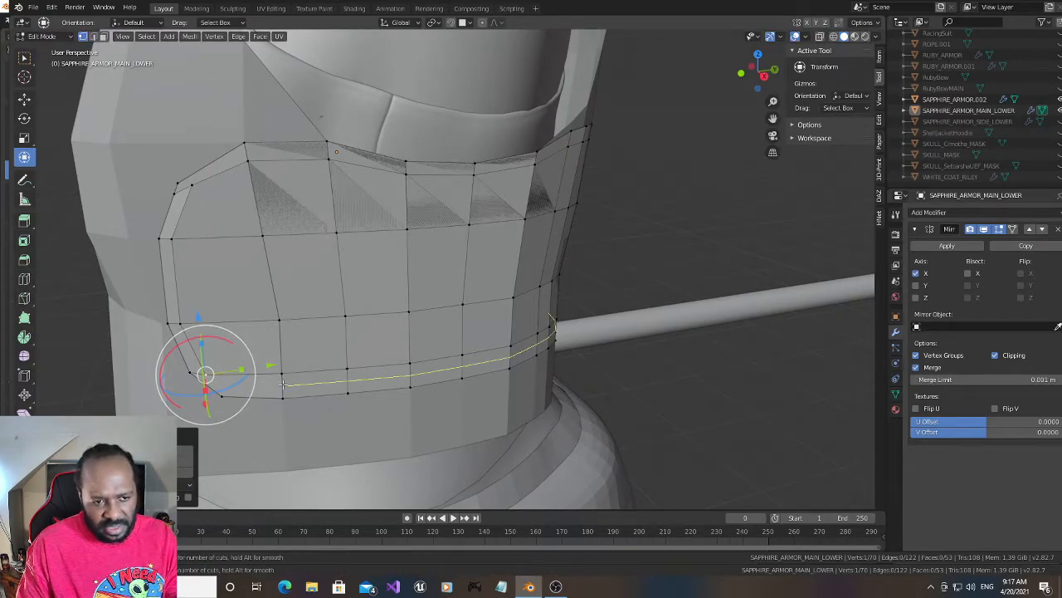
click(281, 383)
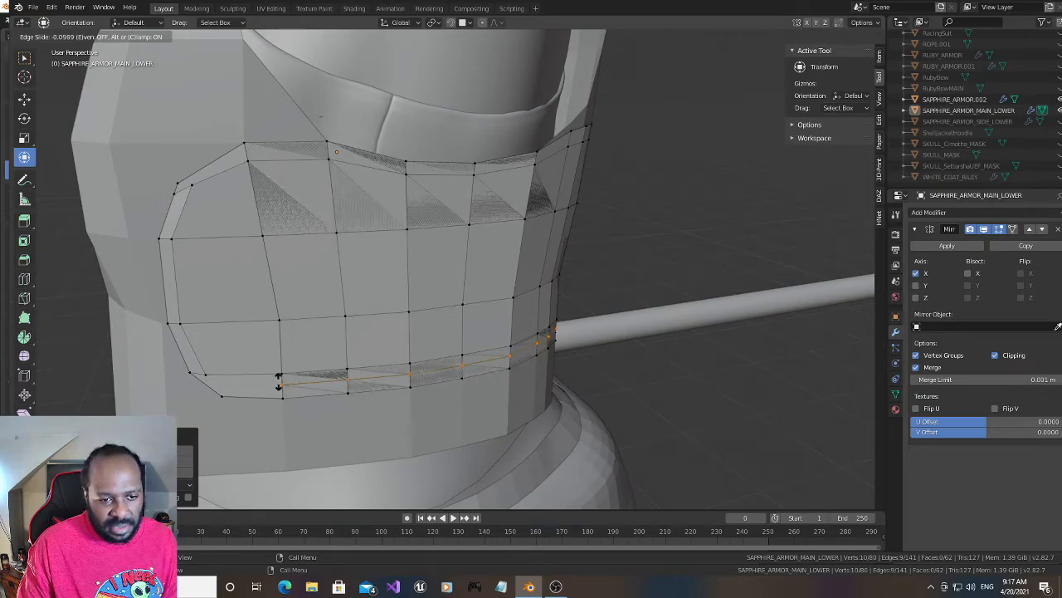
click(278, 380)
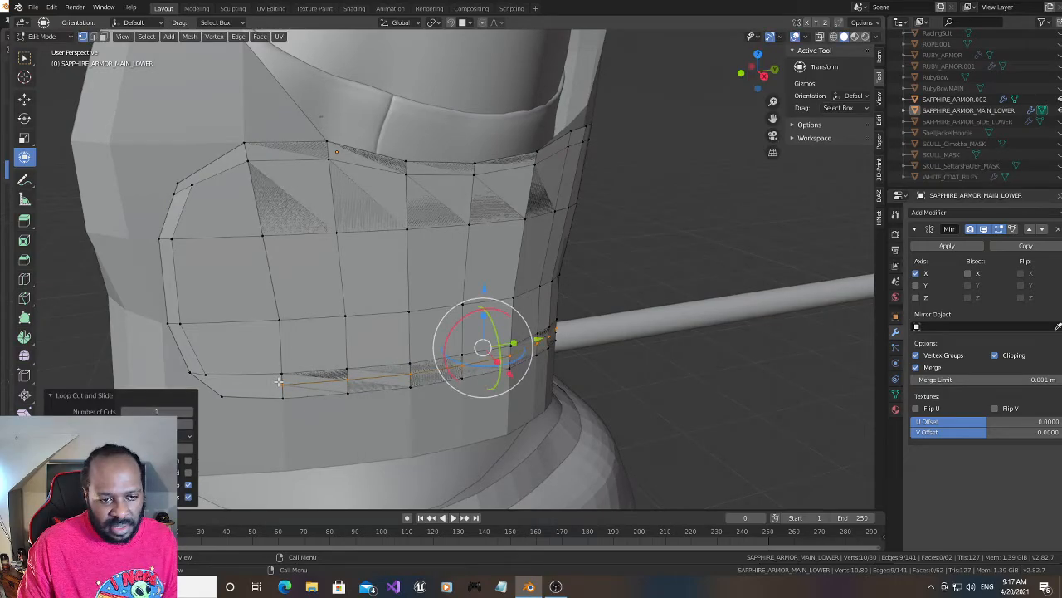
- Subdivide the diagonal border edge at the panel's lower front corner and connect its new vertex to the front end of the bottom loop cut
click(207, 376)
shift+click(280, 380)
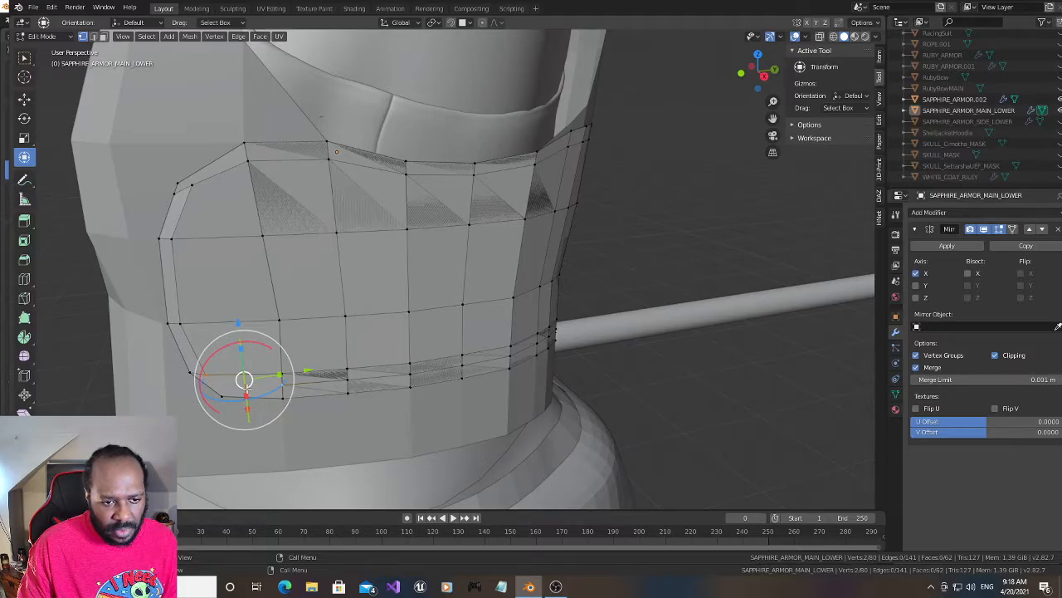
drag(244, 380, 189, 373)
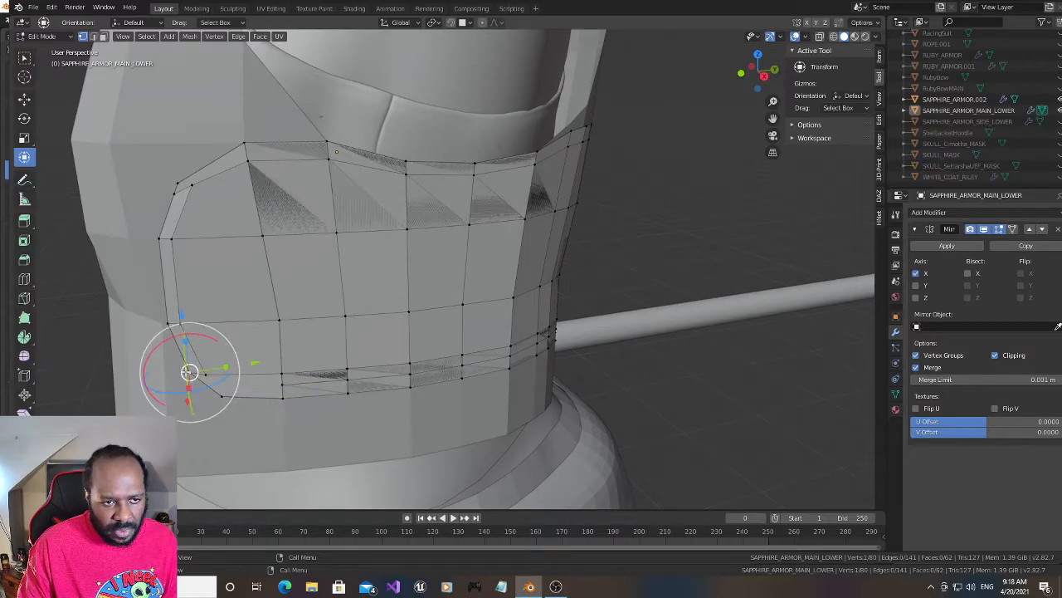
right_click(221, 394)
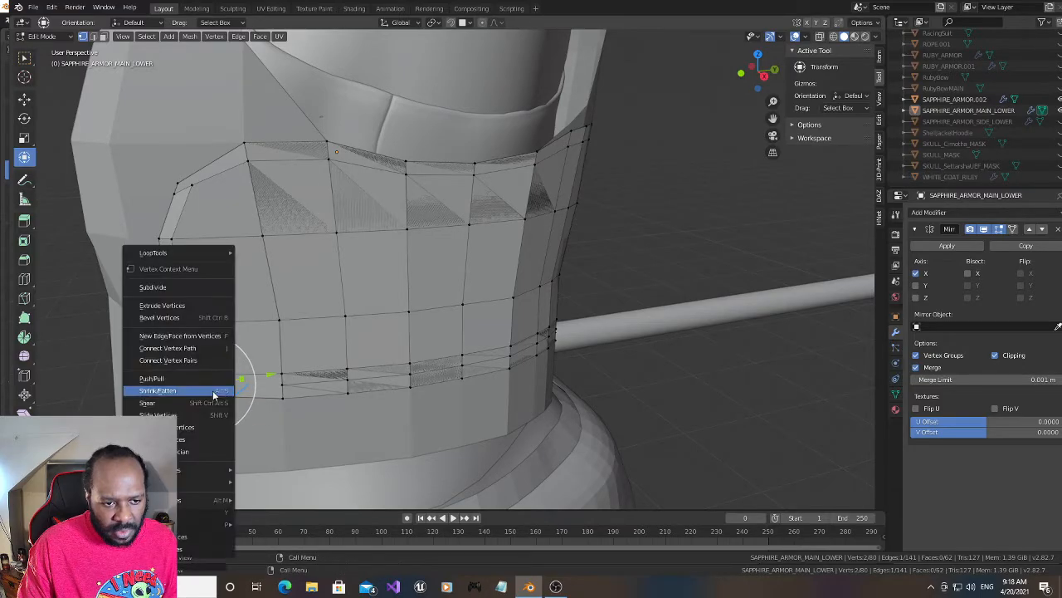
click(170, 287)
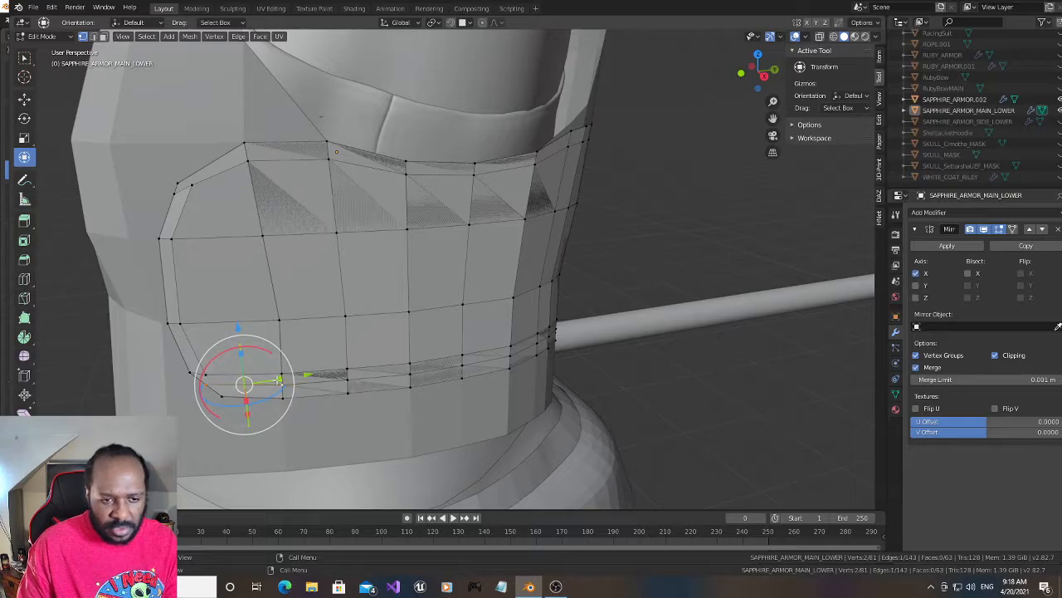
key(j)
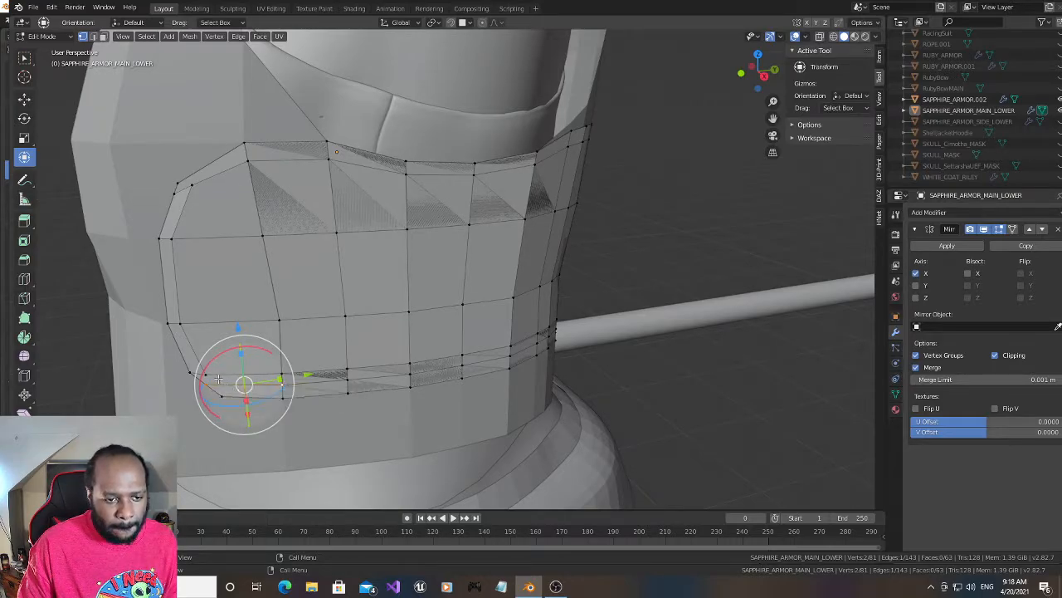
- Subdivide the new edge joining the lower front corner to the bottom loop
shift+click(271, 386)
shift+click(272, 386)
right_click(195, 287)
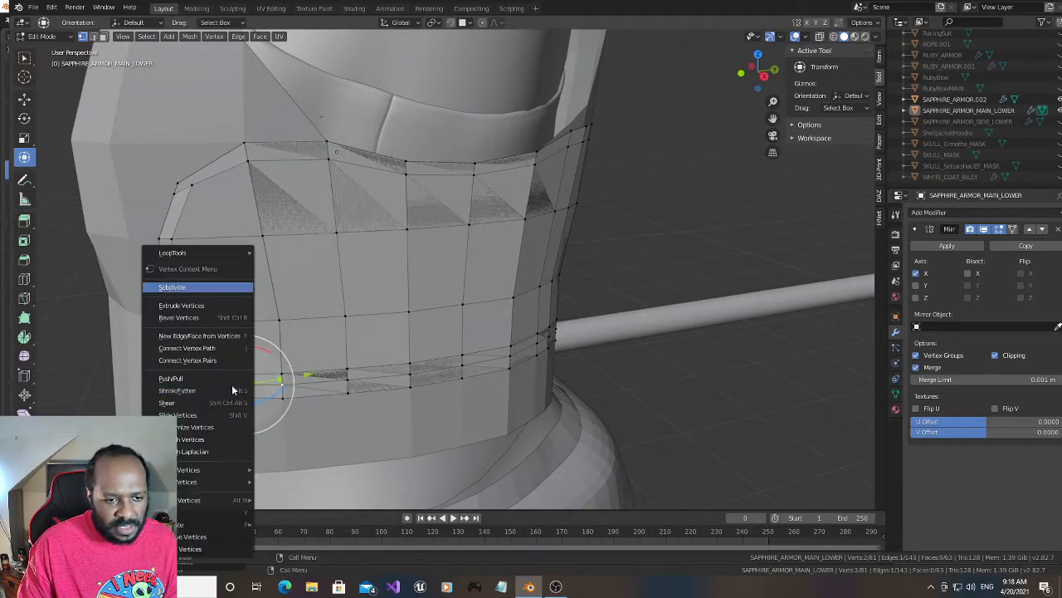
click(195, 287)
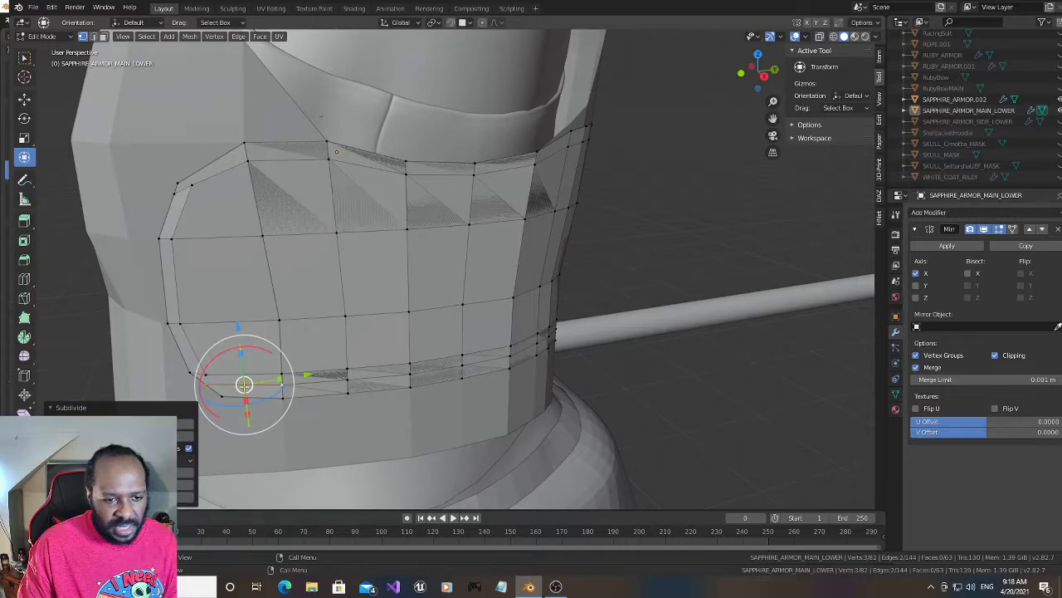
- Shift the subdivided edge's new vertex forward along Y and slightly along X, and connect it to the lowest inset front vertex
drag(308, 373, 287, 371)
drag(233, 419, 229, 415)
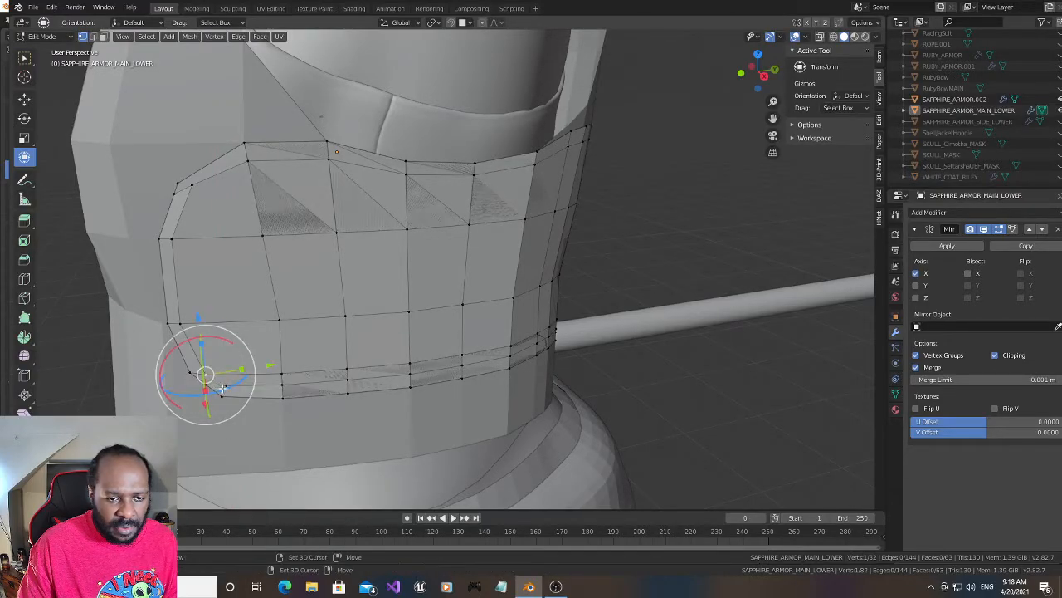
shift+click(224, 388)
key(j)
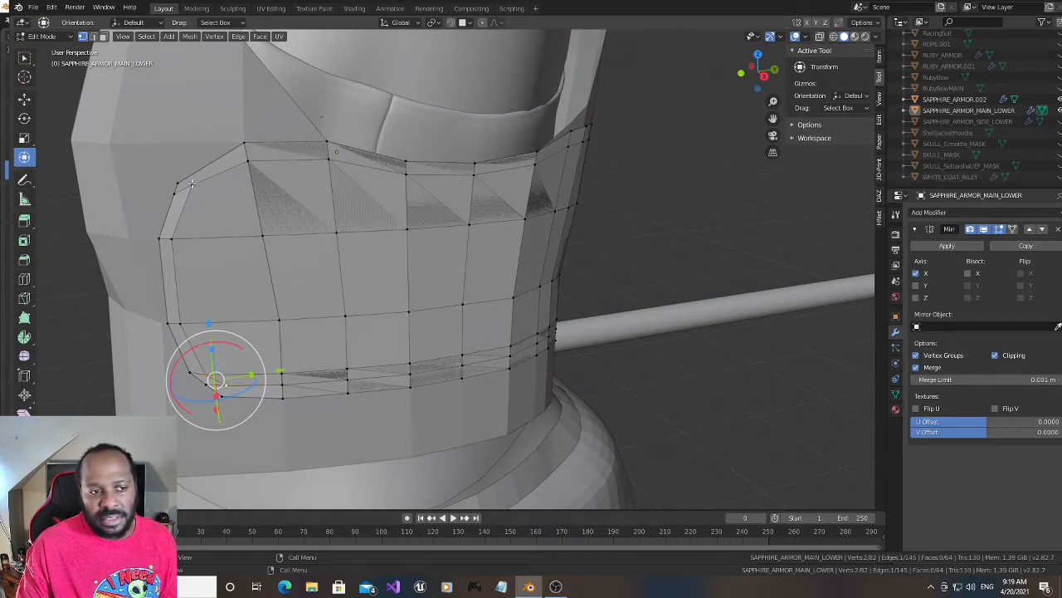
- Raise the foremost top-row inset vertex slightly along Z, and nudge the upper and lower front border corner vertices back along Y
click(248, 162)
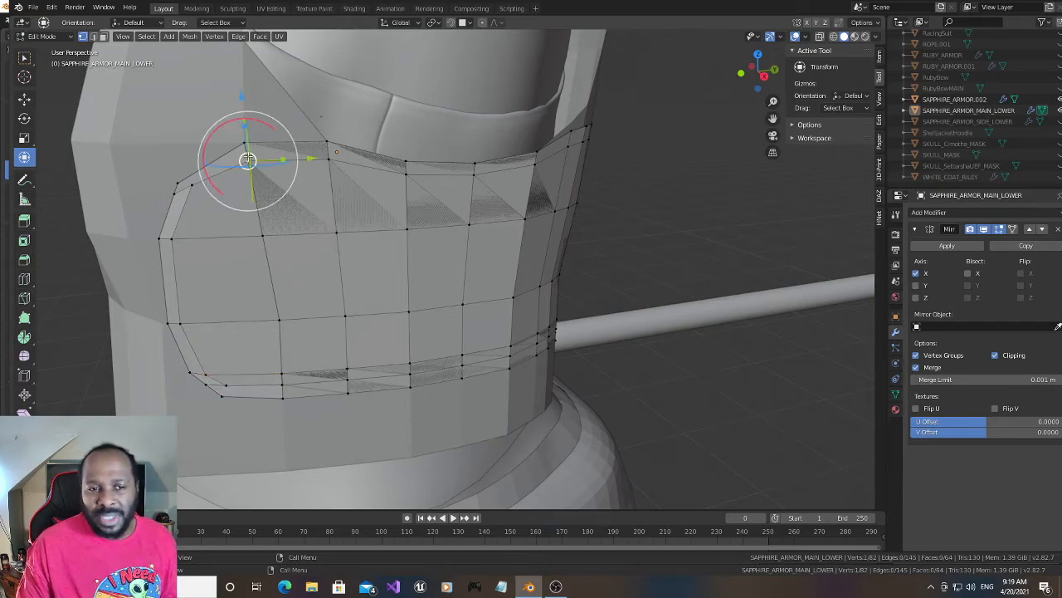
drag(243, 97, 239, 87)
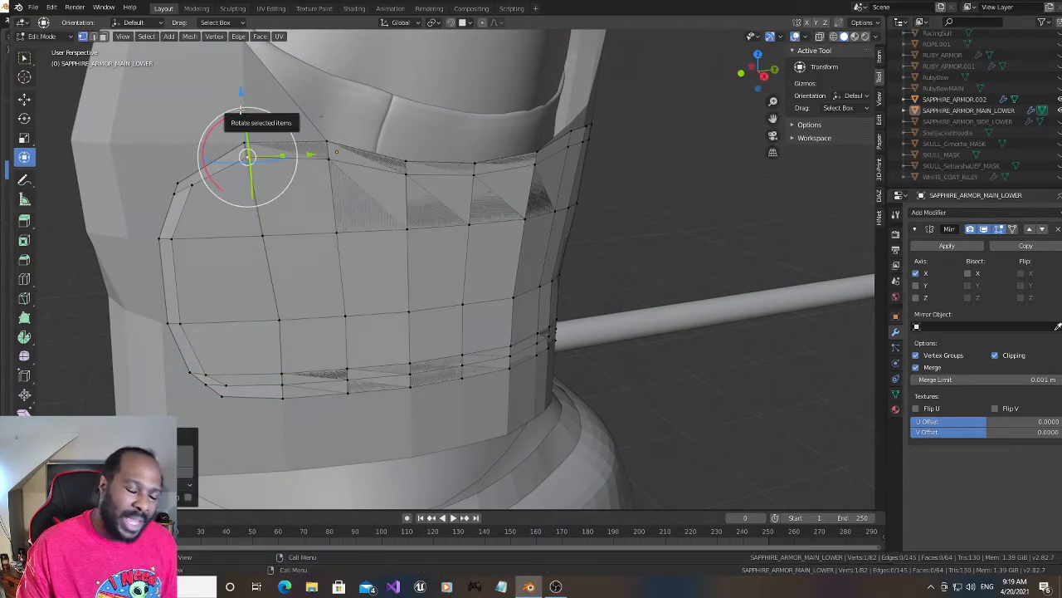
click(191, 186)
drag(258, 183, 261, 184)
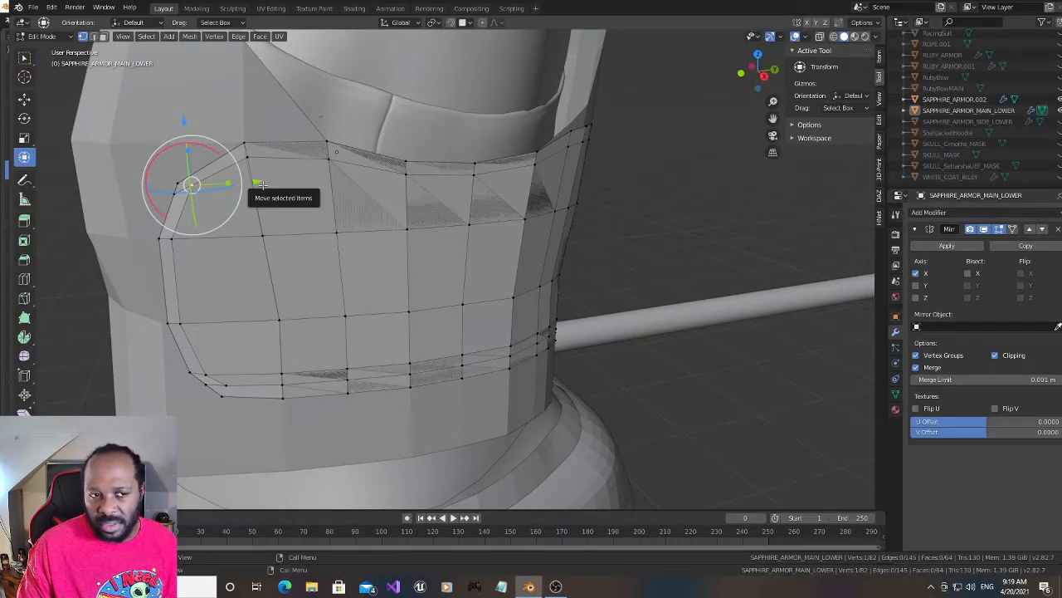
drag(249, 182, 255, 180)
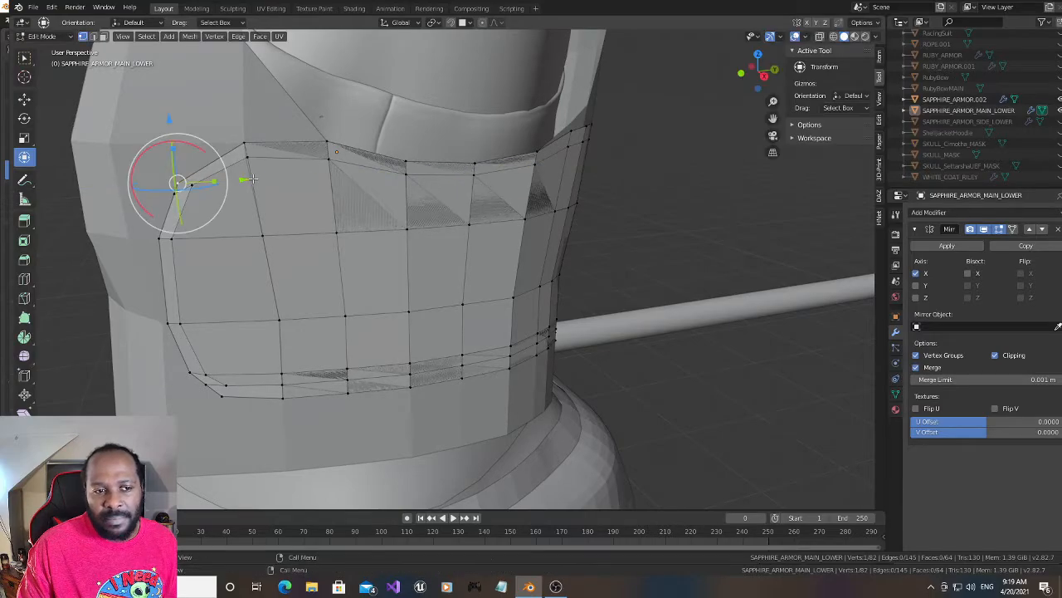
shift+click(221, 401)
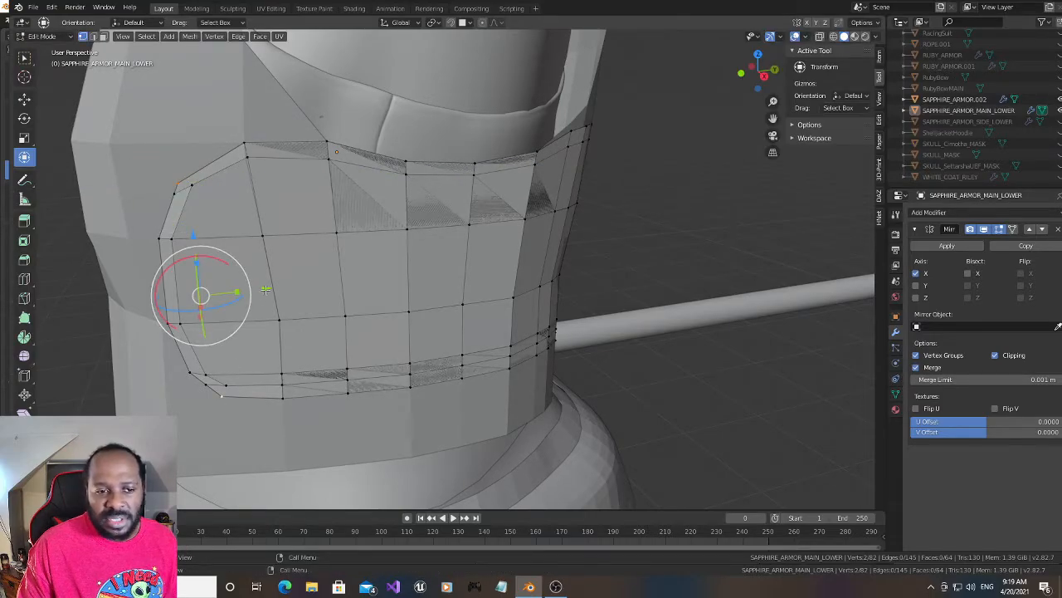
drag(265, 290, 273, 289)
- Raise the border vertex at the panel's upper front corner slightly along Z
click(182, 184)
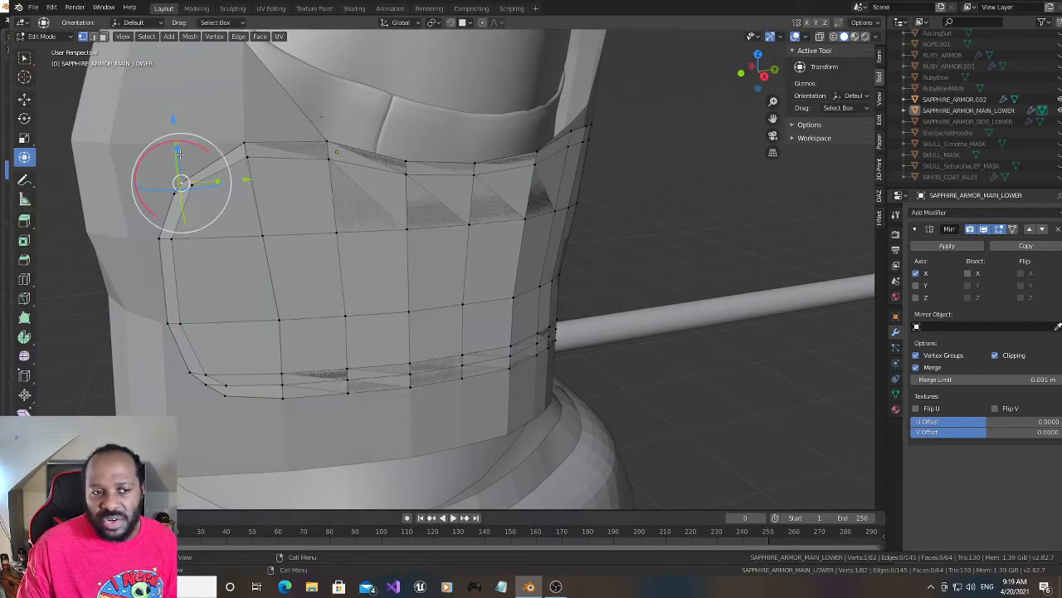
drag(172, 118, 172, 112)
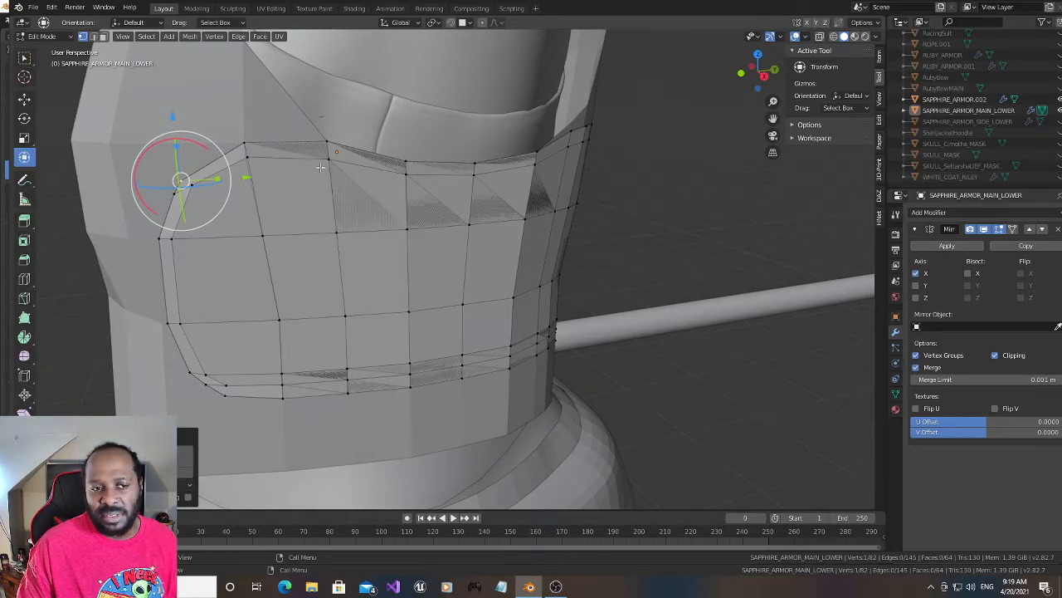
key(g)
key(z)
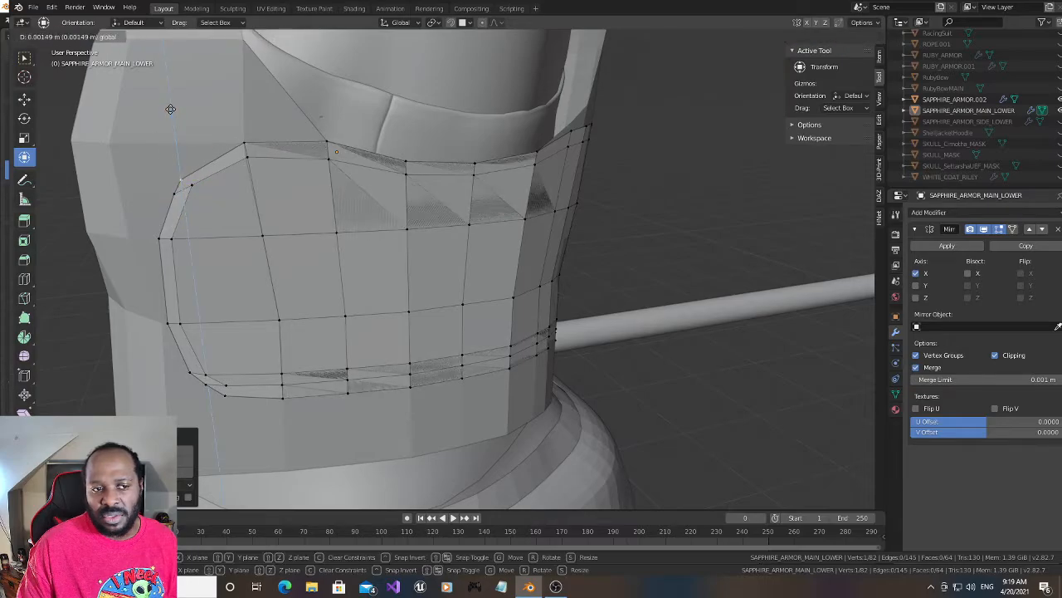
click(171, 109)
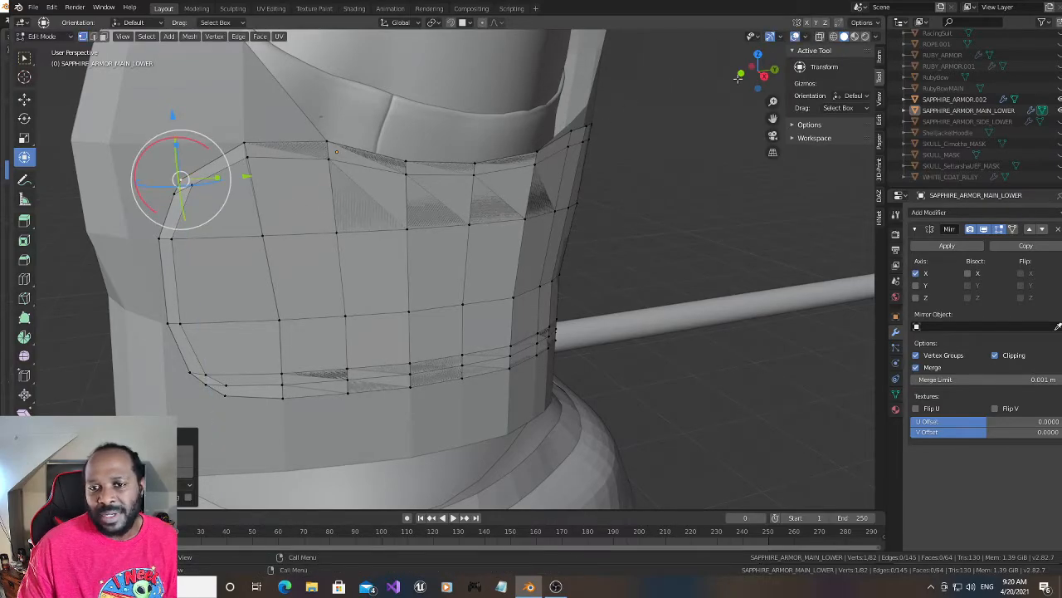
- Shift the vertex in the row above the bottom loops, two columns in from the panel's rear border, slightly back along Y
mouse_move(738, 78)
mouse_down()
mouse_move(800, 79)
mouse_move(726, 81)
mouse_up()
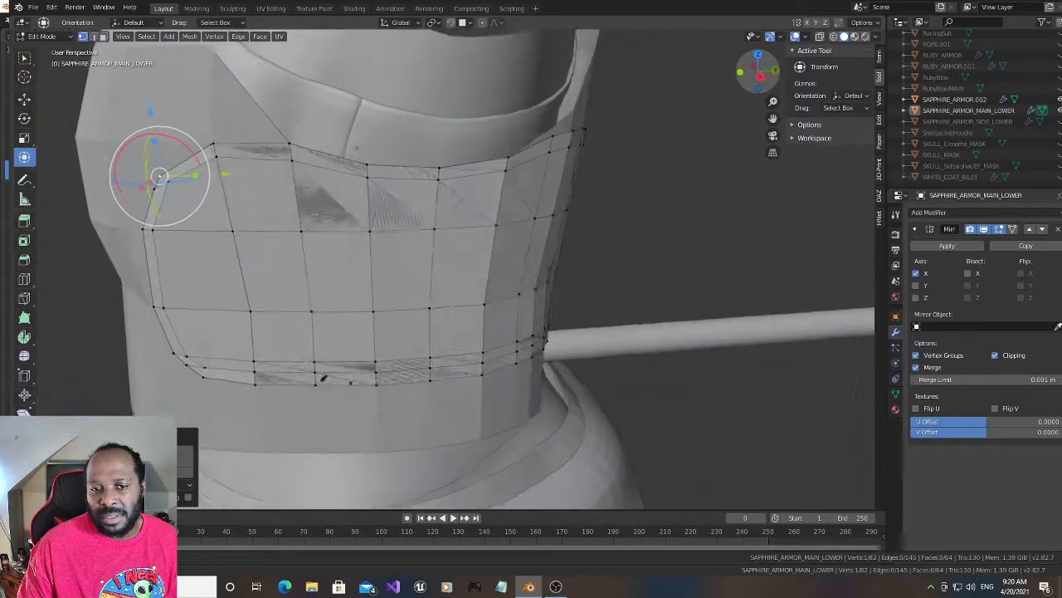
drag(355, 148, 276, 106)
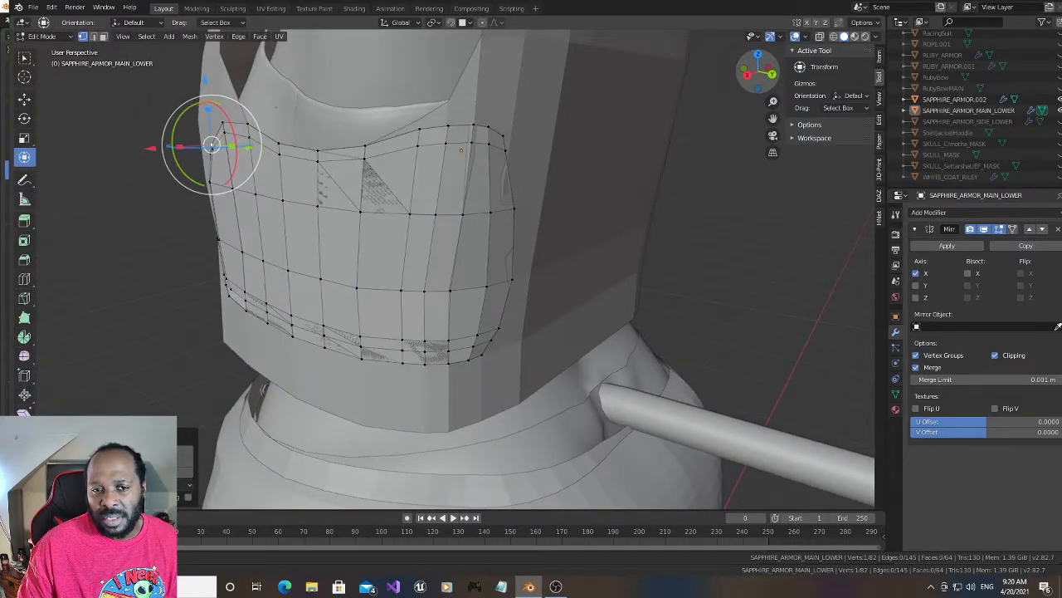
mouse_move(751, 77)
mouse_down()
mouse_move(776, 76)
mouse_move(760, 75)
mouse_up()
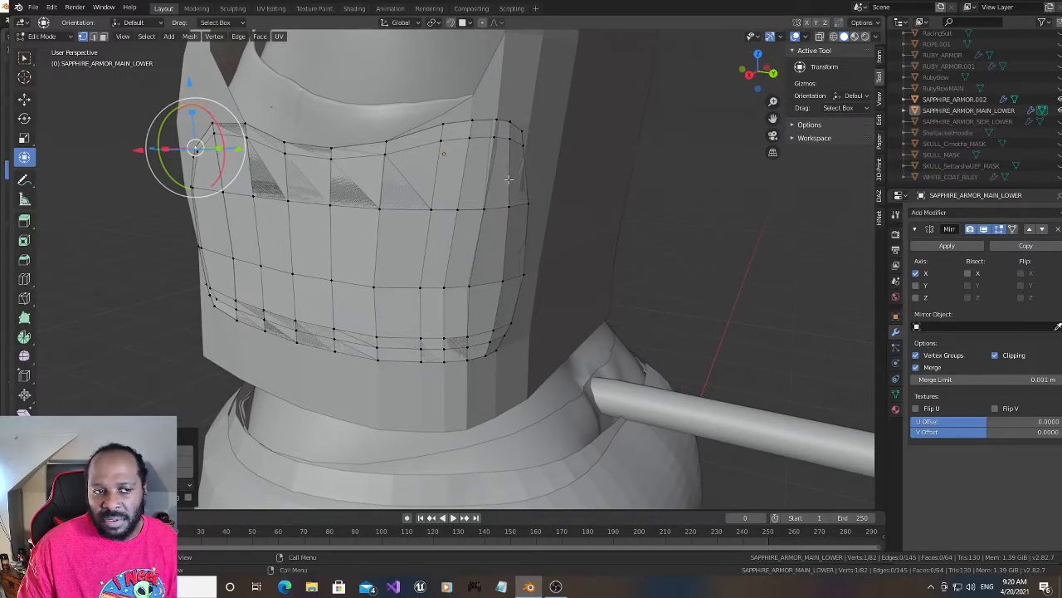
mouse_move(760, 73)
mouse_down()
mouse_move(775, 73)
mouse_move(765, 75)
mouse_up()
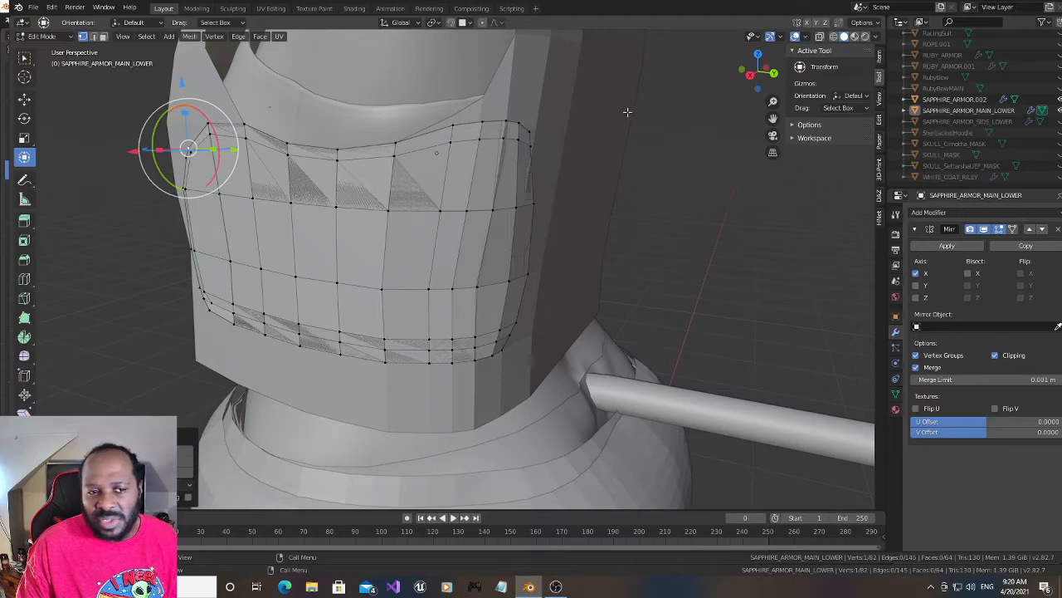
drag(758, 73, 754, 75)
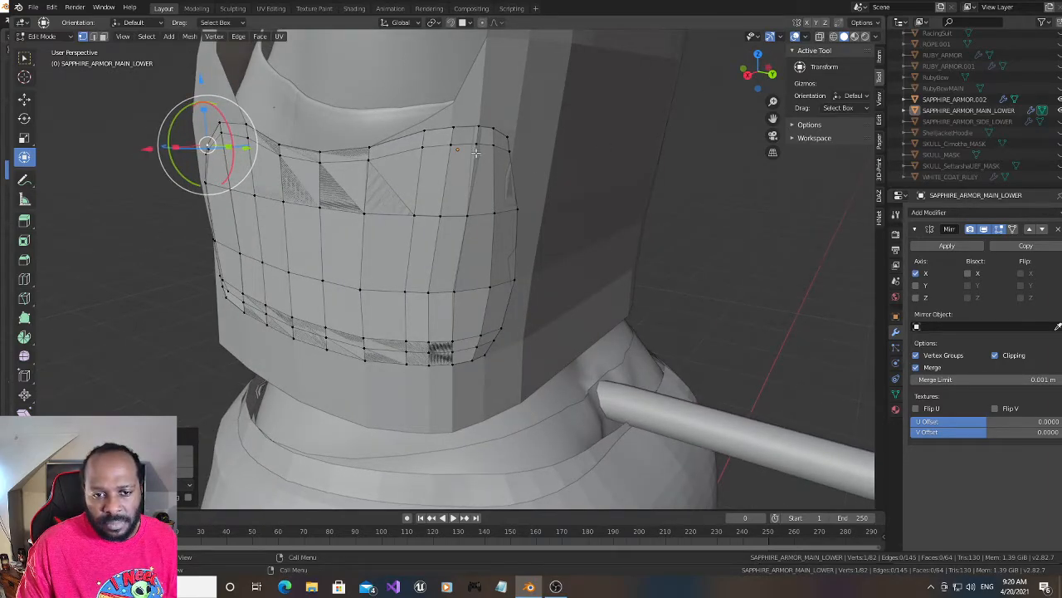
click(455, 291)
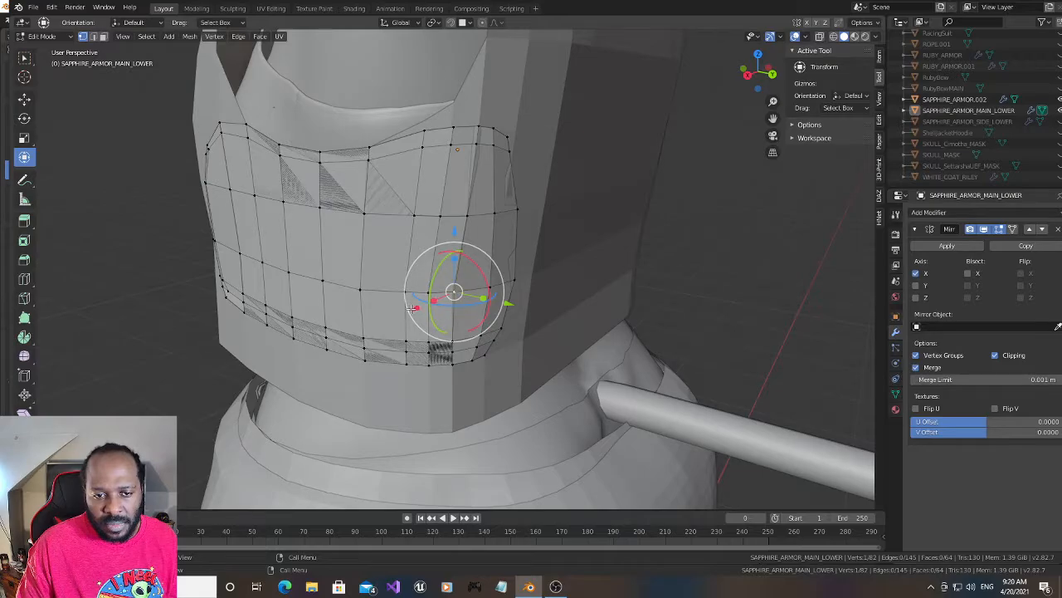
drag(412, 309, 409, 309)
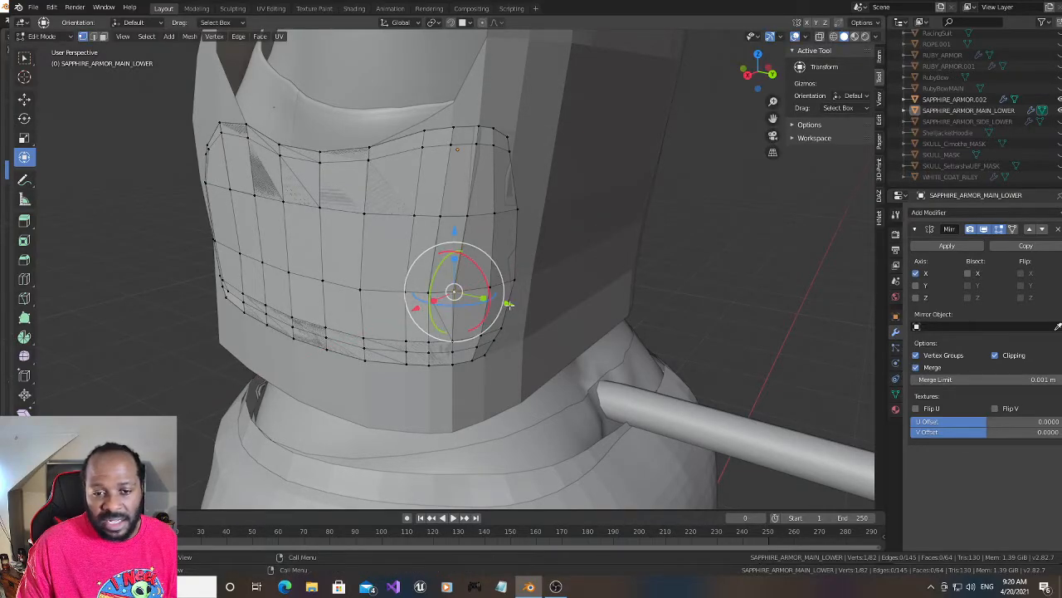
drag(508, 306, 515, 306)
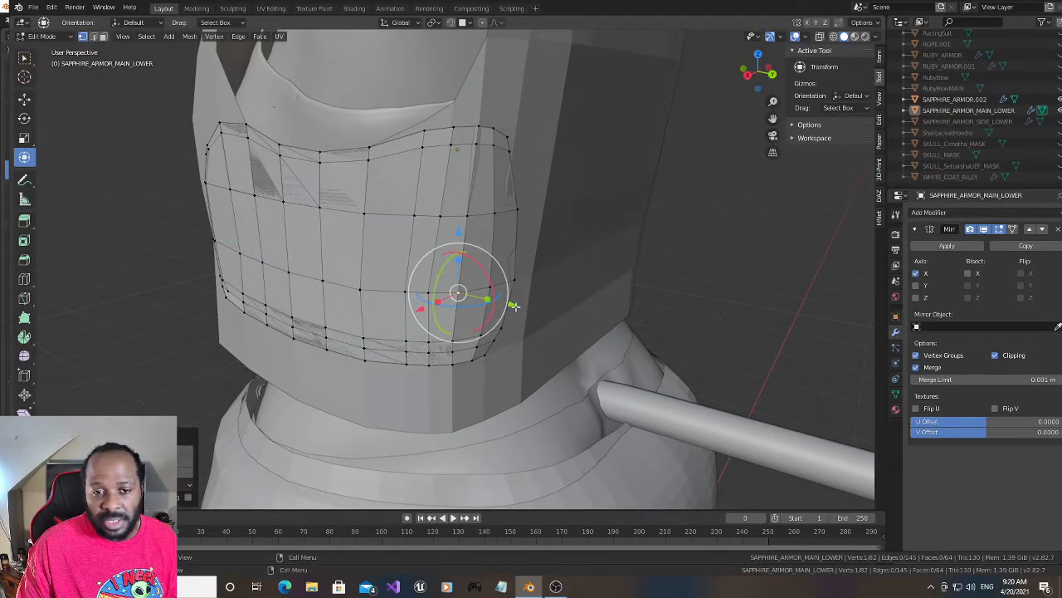
- Add a single vertical loop cut through the panel's rearmost column and slide it toward the rear border
mouse_move(747, 75)
mouse_down()
mouse_move(779, 53)
mouse_move(771, 83)
mouse_move(725, 97)
mouse_move(741, 81)
mouse_up()
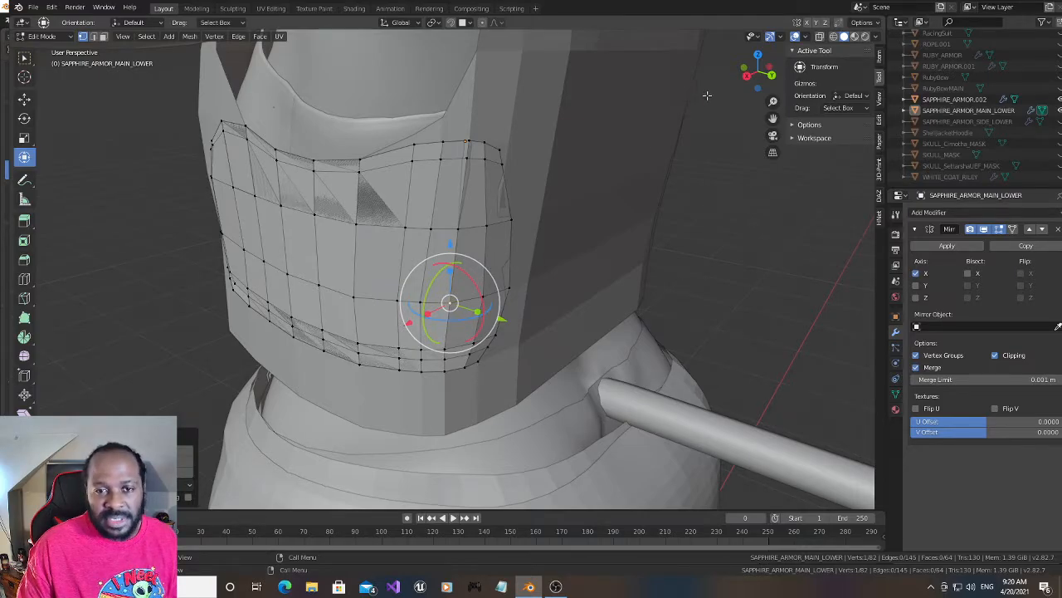
drag(751, 73, 758, 69)
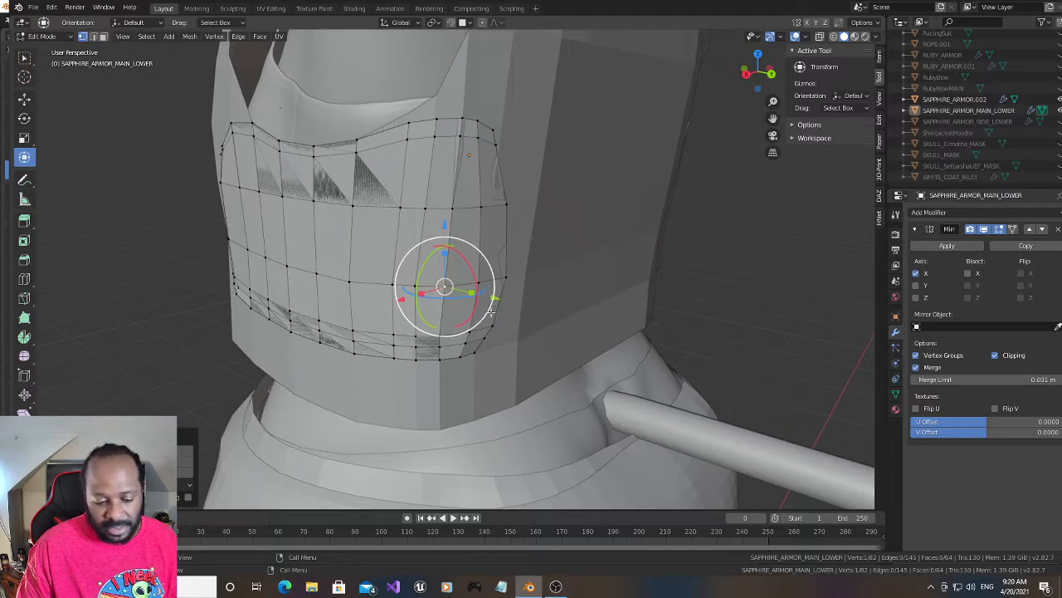
key(ctrl+r)
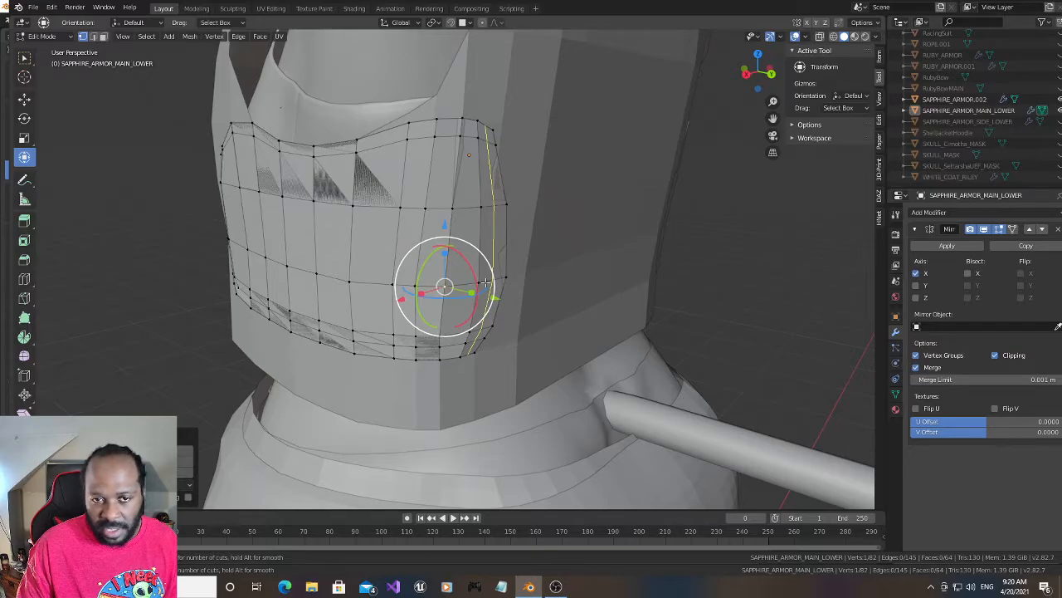
click(485, 283)
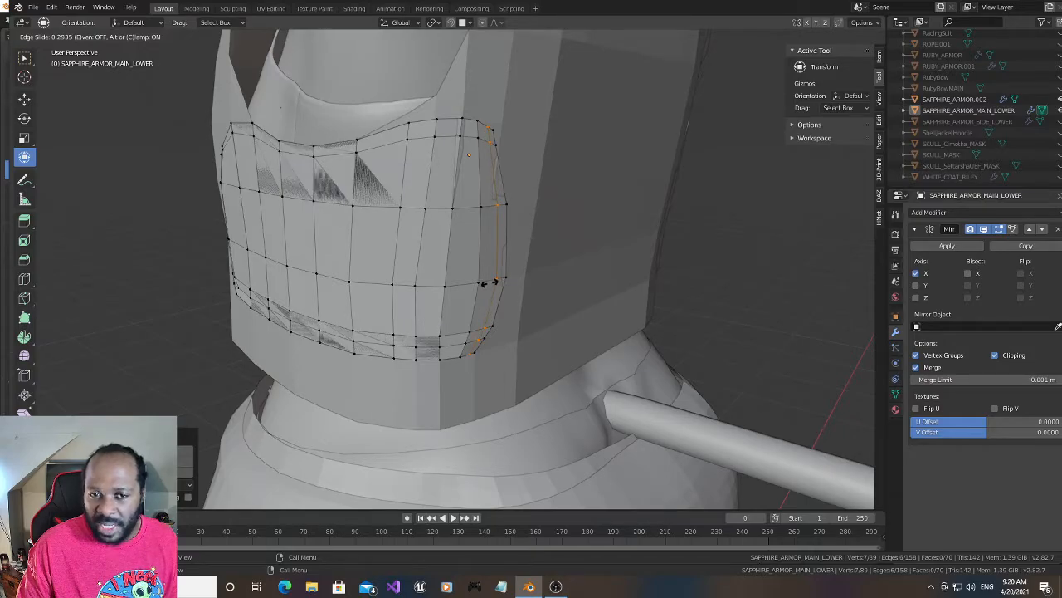
click(486, 283)
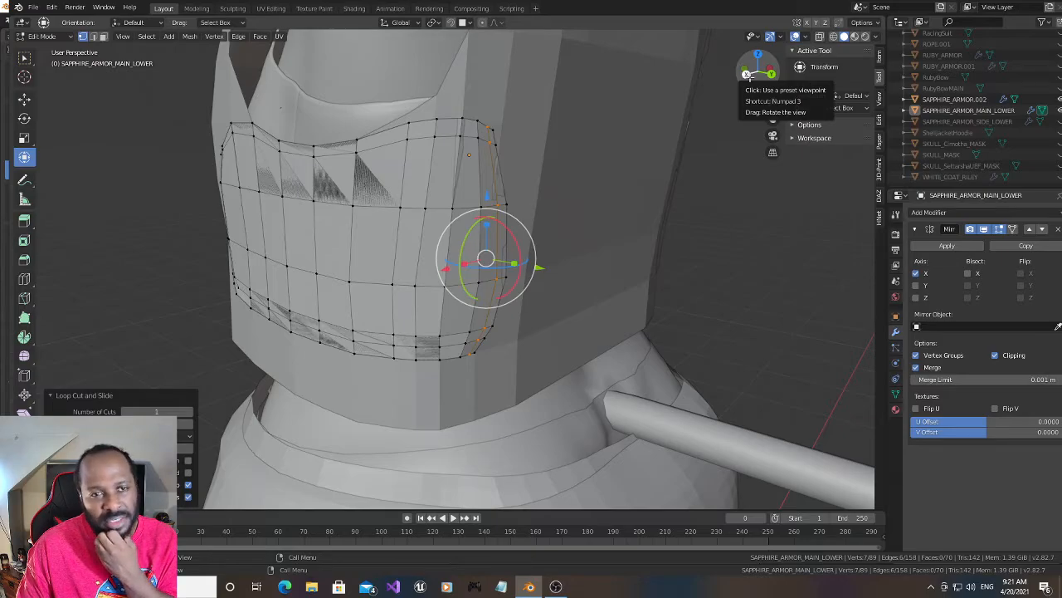
- Subdivide the upper edge of the rear vertical loop below the top inset row and raise its new vertex slightly along Z
drag(747, 75, 692, 74)
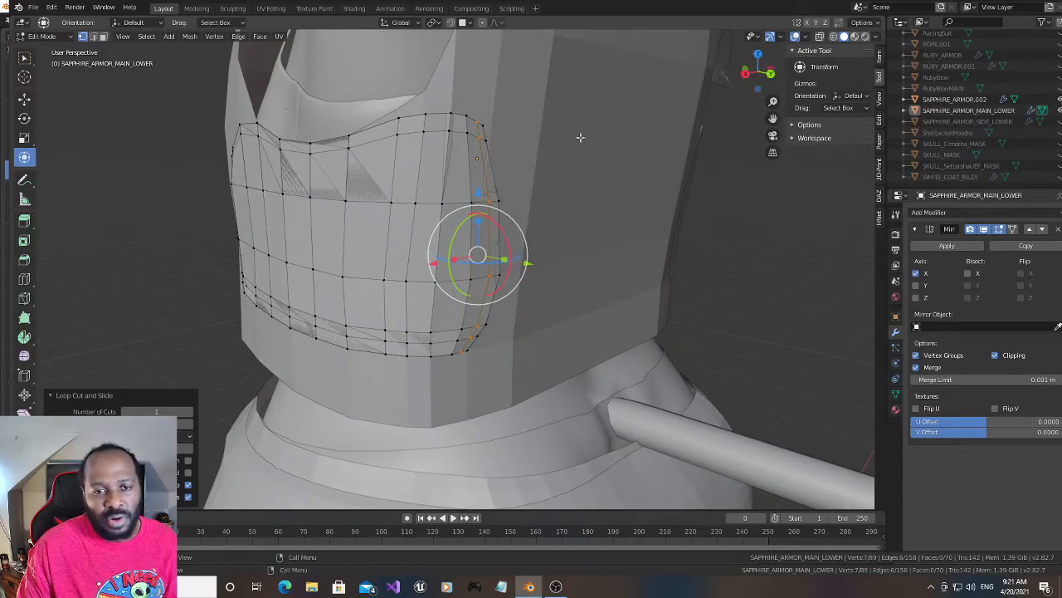
click(477, 139)
shift+click(492, 205)
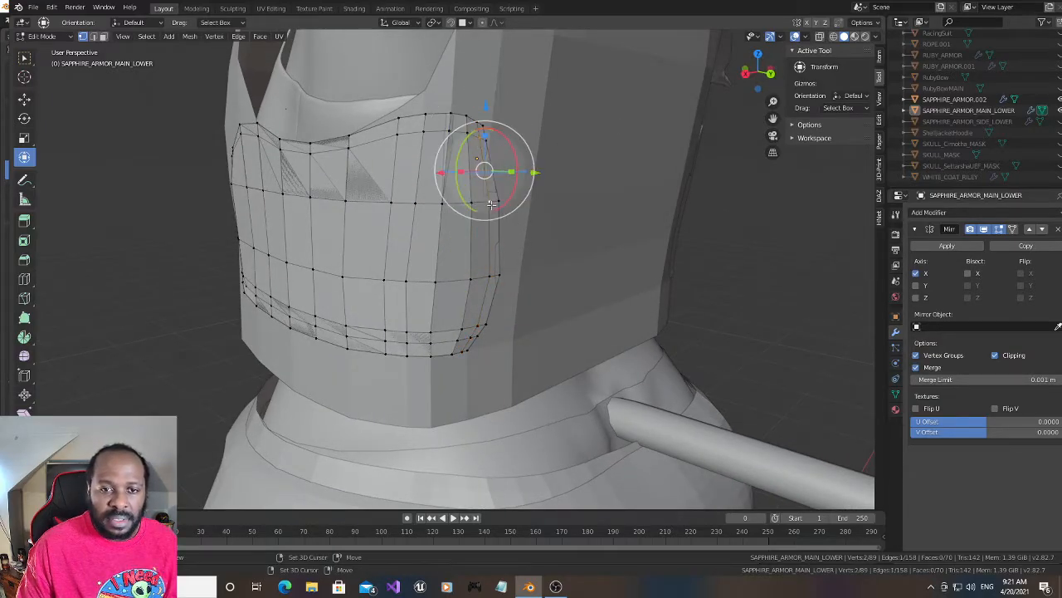
right_click(489, 182)
click(490, 181)
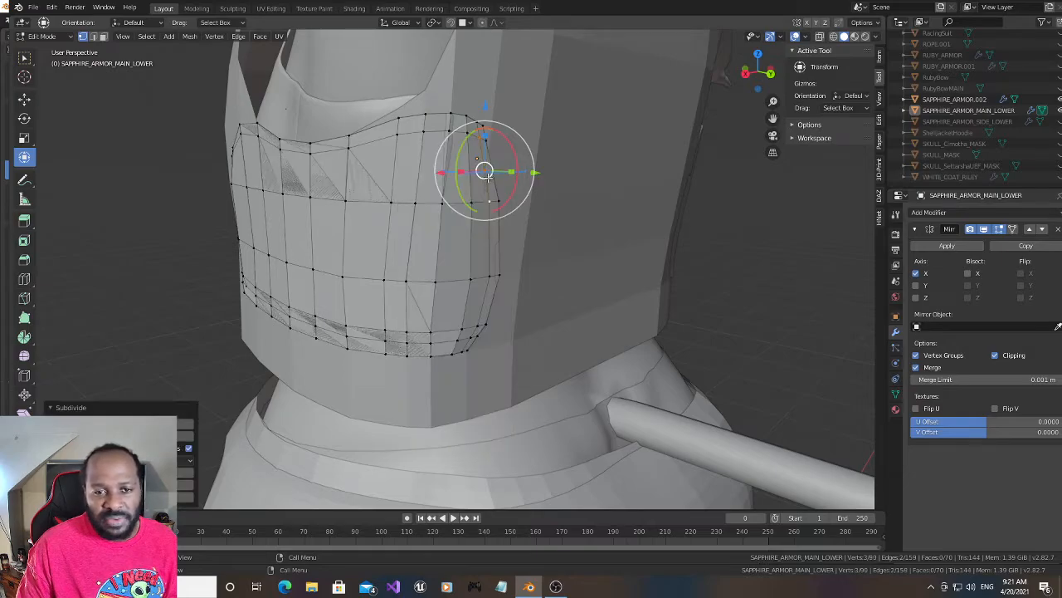
drag(488, 107, 482, 96)
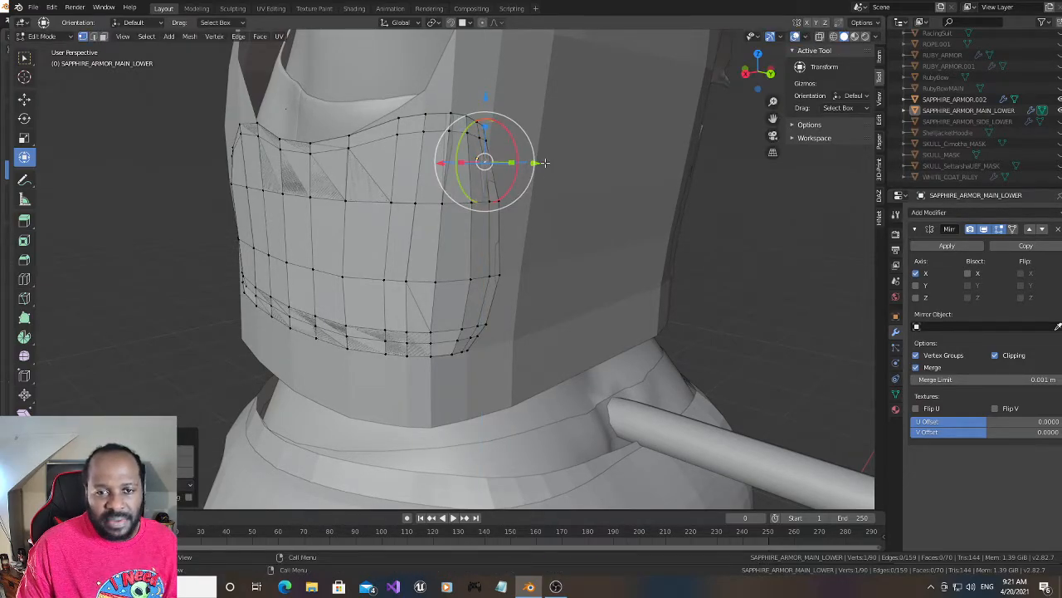
- Try to connect the subdivided vertex on the rear vertical loop with the vertex above it in the top inset row
drag(439, 162, 445, 163)
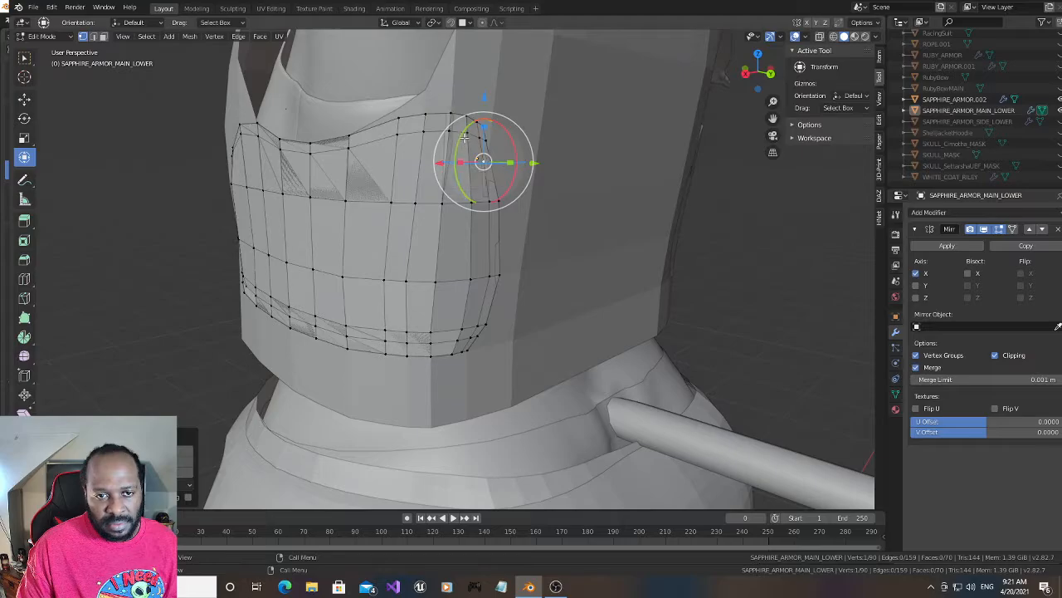
shift+click(467, 135)
shift+click(482, 158)
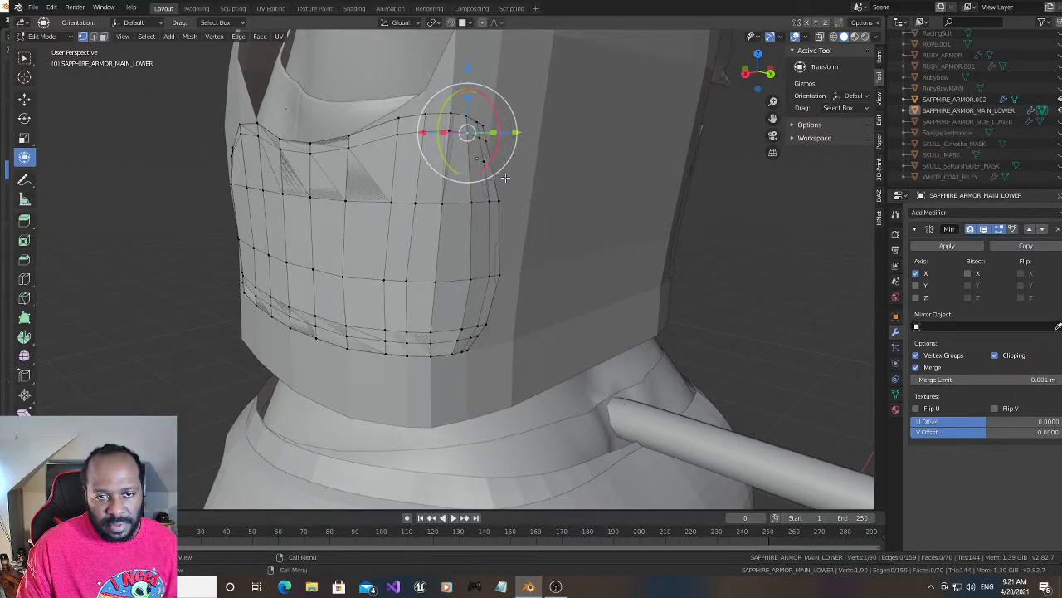
shift+click(466, 131)
shift+click(467, 133)
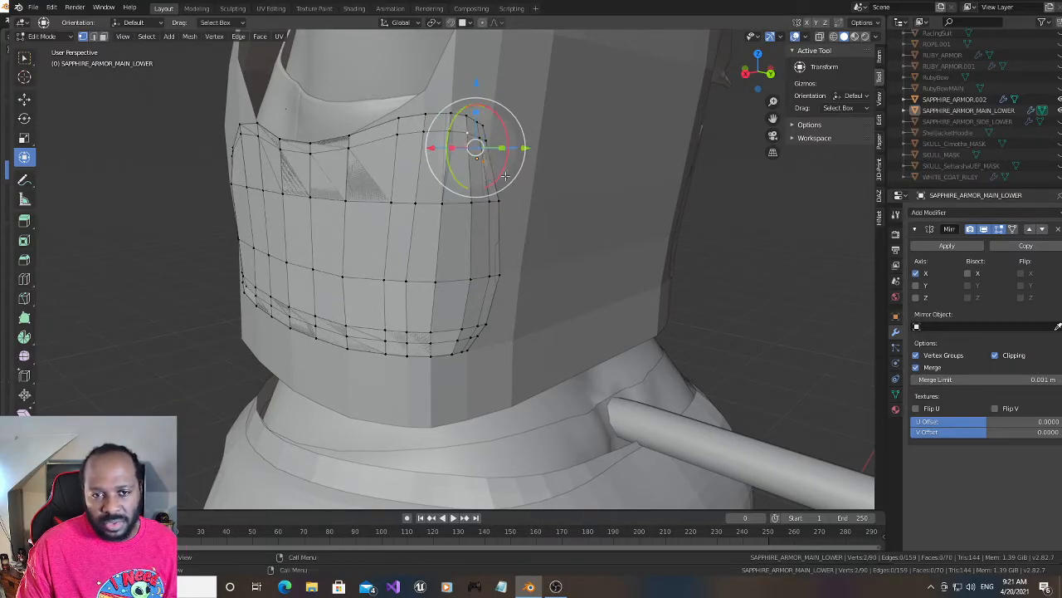
key(j)
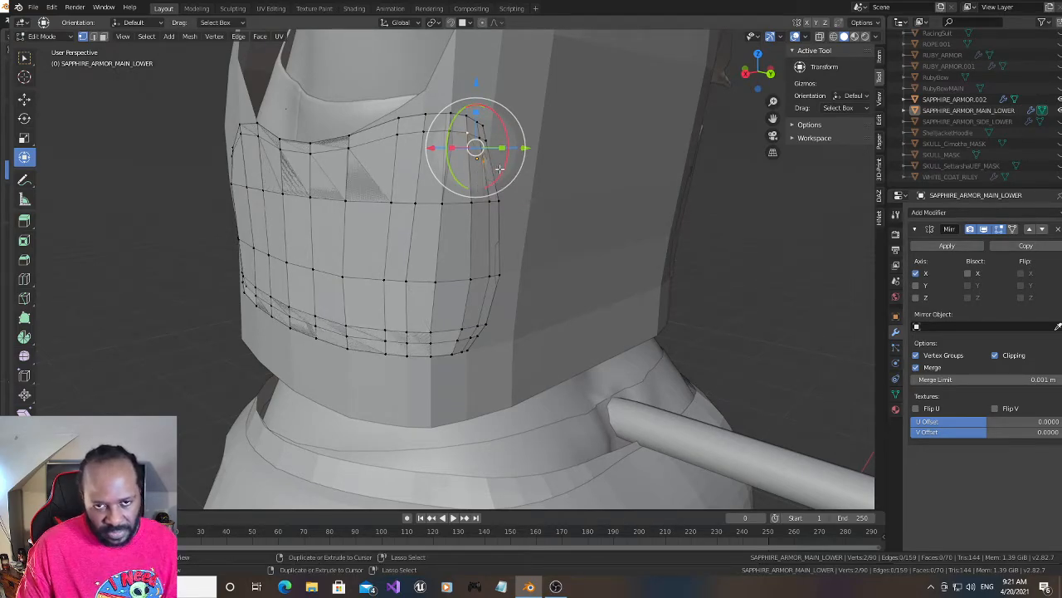
key(ctrl+z)
key(ctrl+z)
click(775, 204)
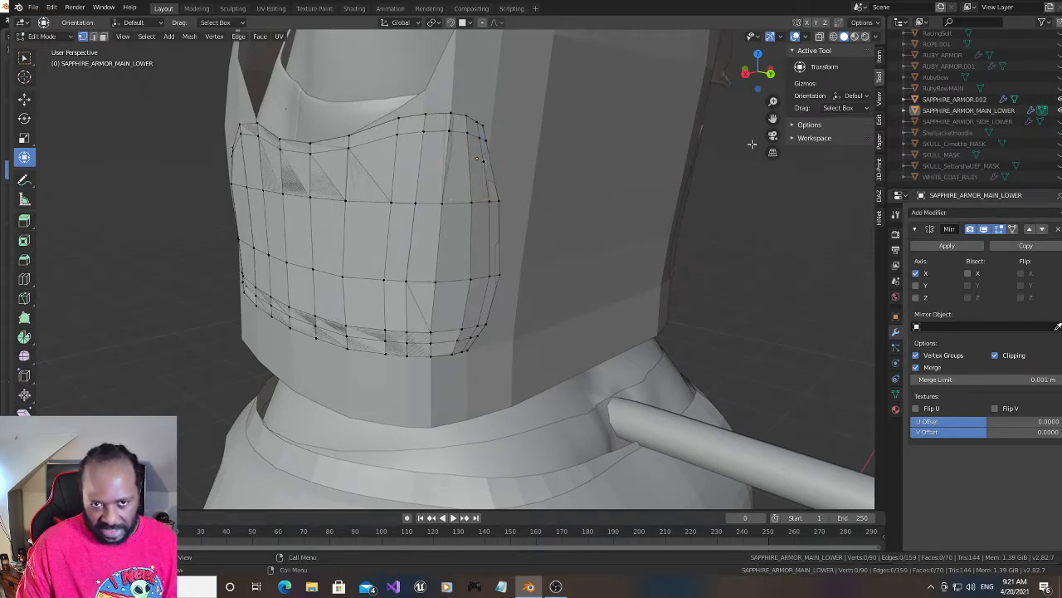
drag(758, 85, 751, 91)
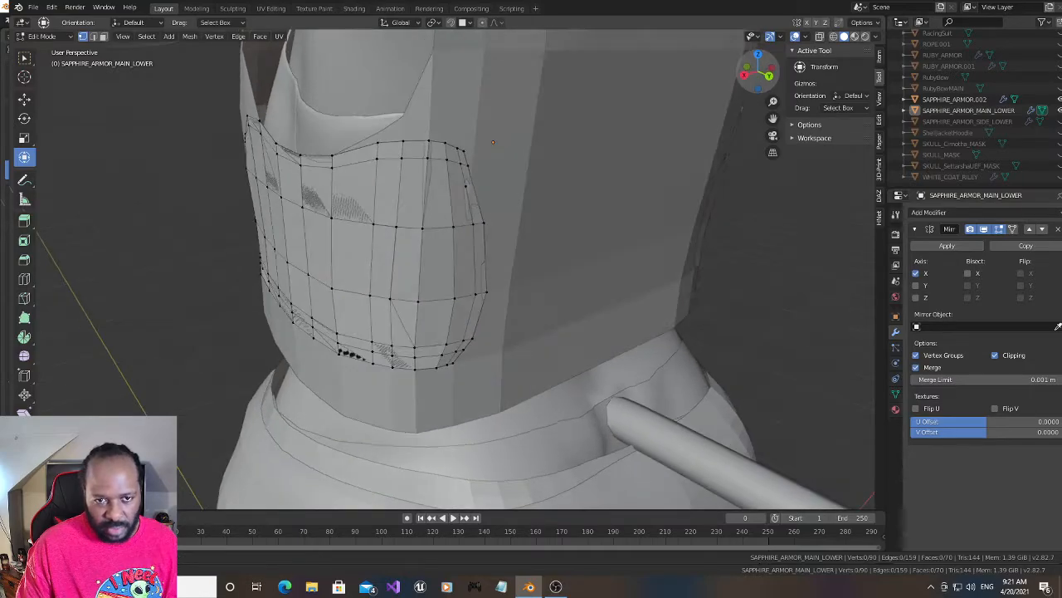
- Dissolve the extra subdivided vertex on the rear vertical loop, just below the top inset row
click(463, 186)
drag(463, 130, 463, 125)
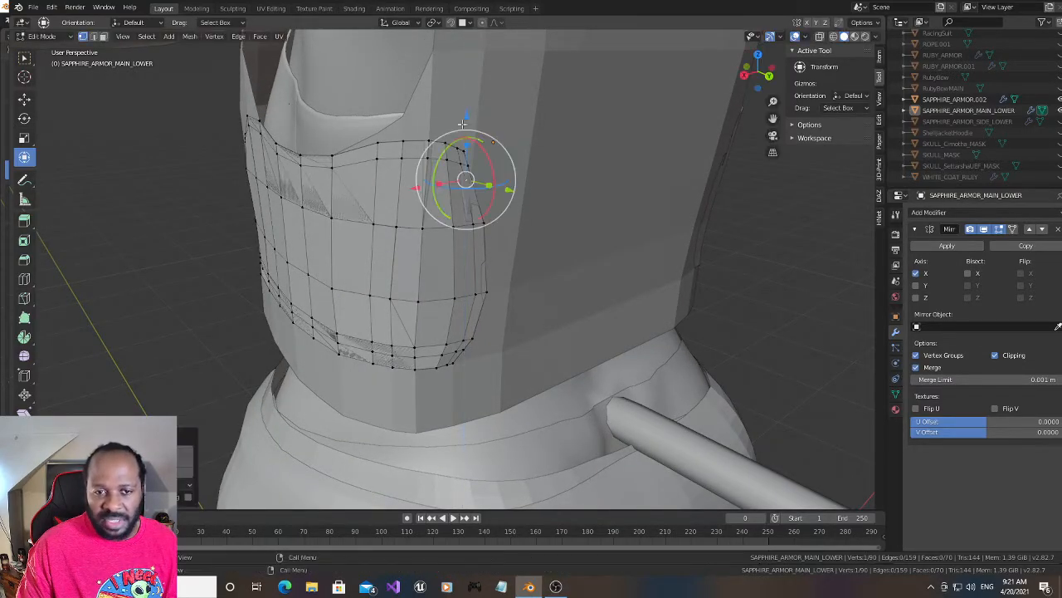
drag(415, 187, 412, 186)
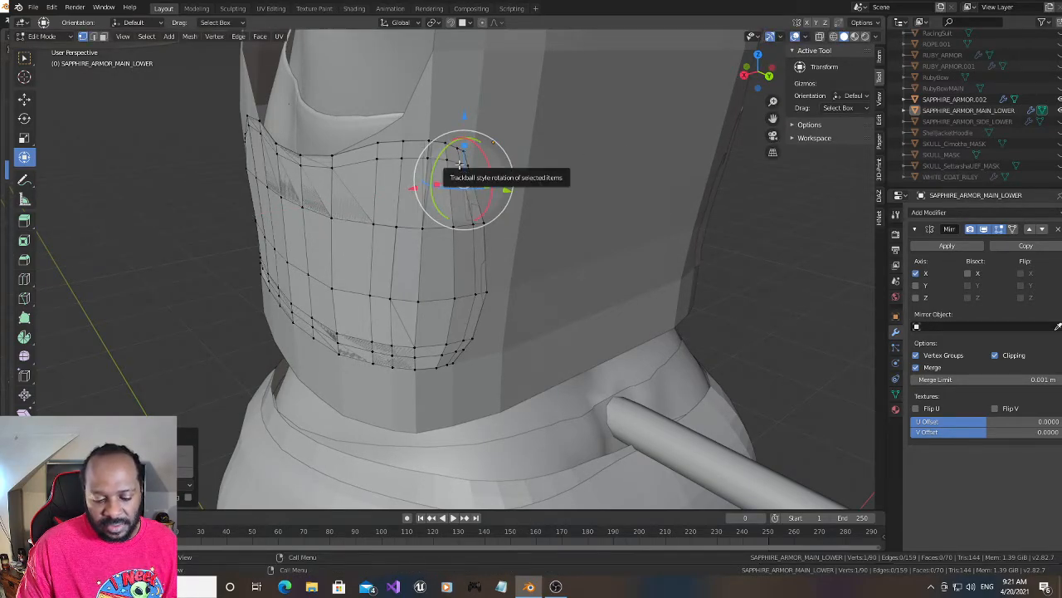
key(x)
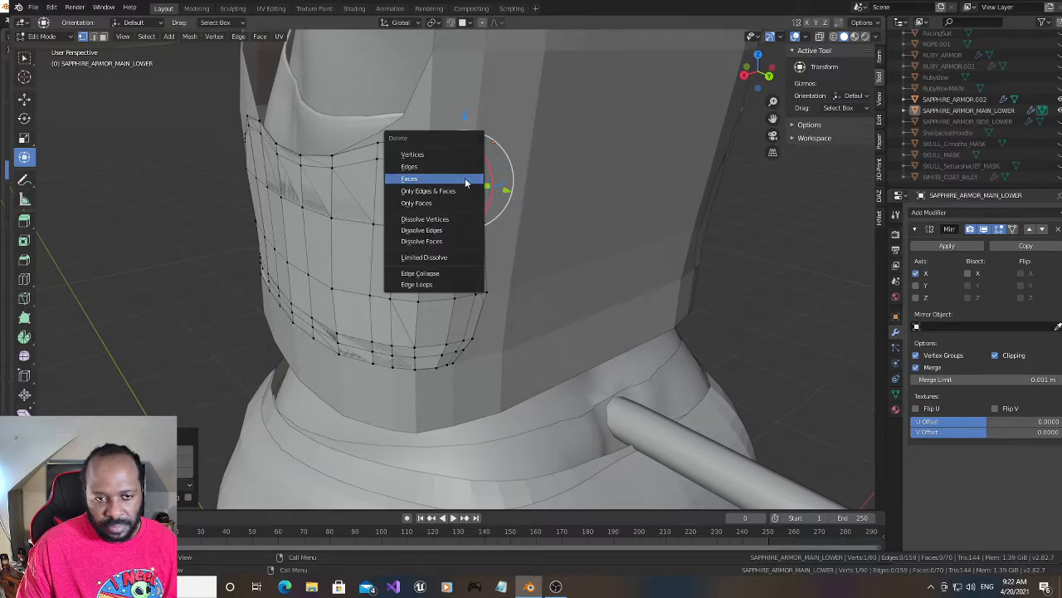
click(452, 219)
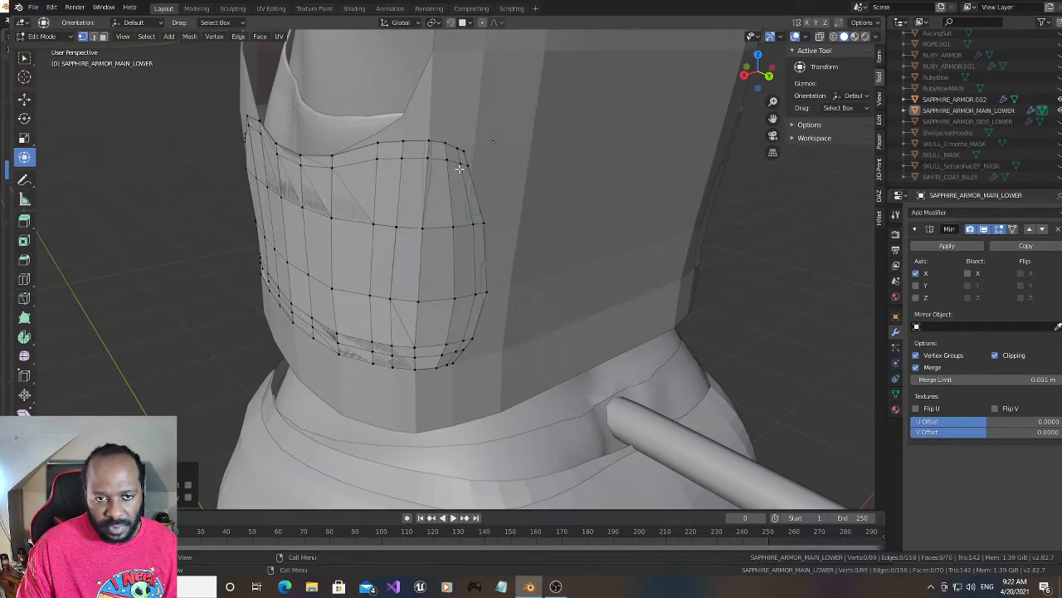
- Select the upper and lower inner corner vertices at the panel's rear end together
click(458, 338)
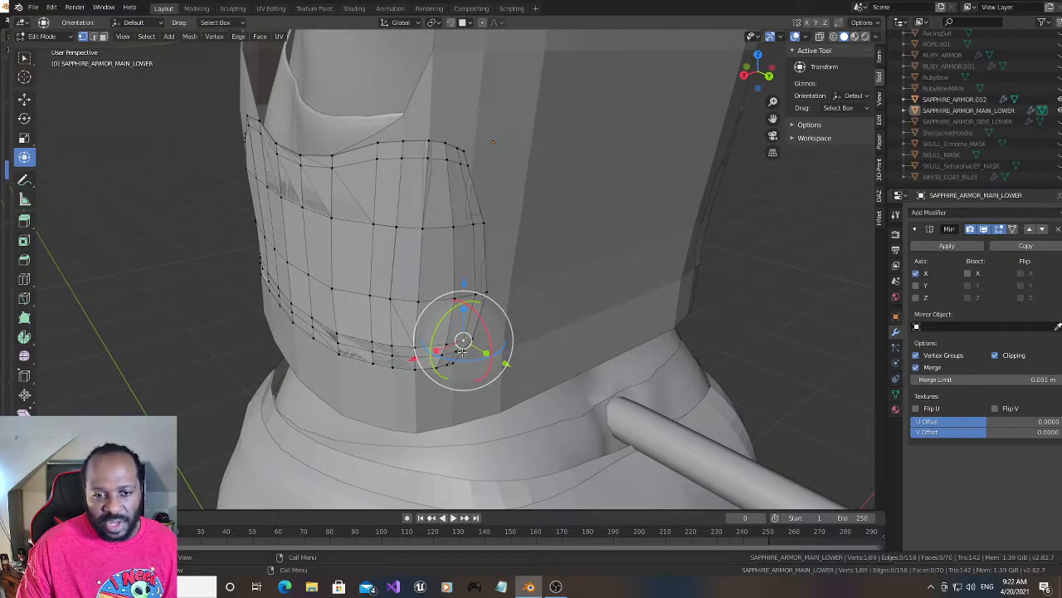
drag(459, 351, 451, 363)
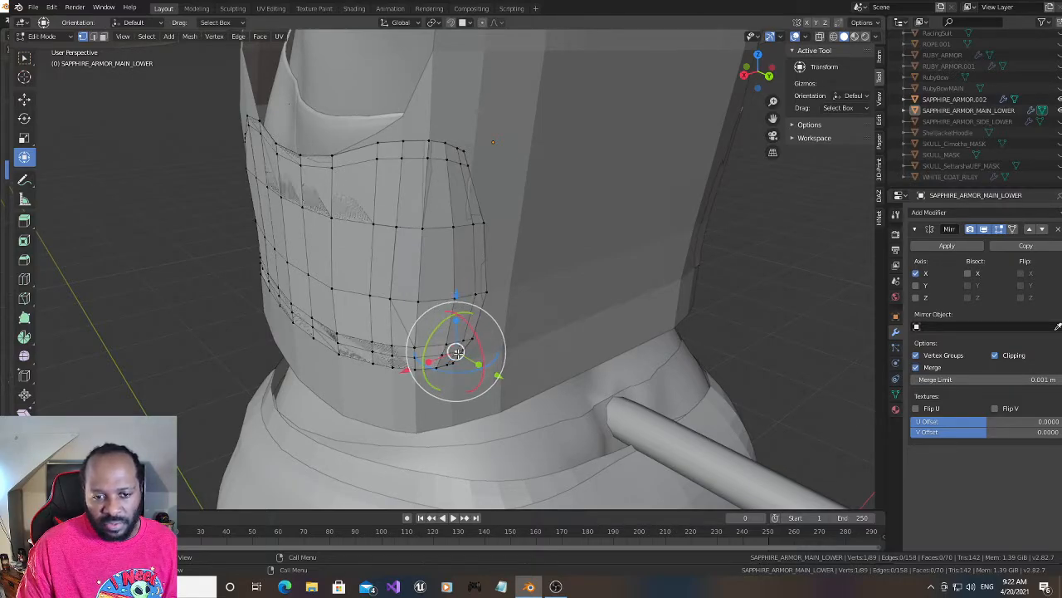
shift+click(461, 163)
- Try to shift the two inner rear corner vertices about 0.007 m along X
key(g)
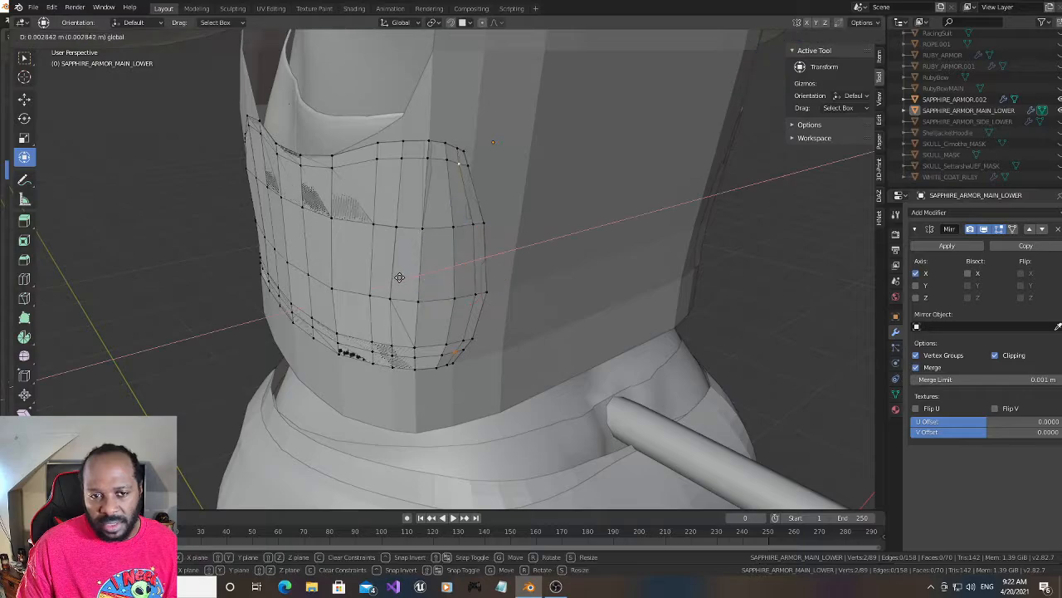
key(x)
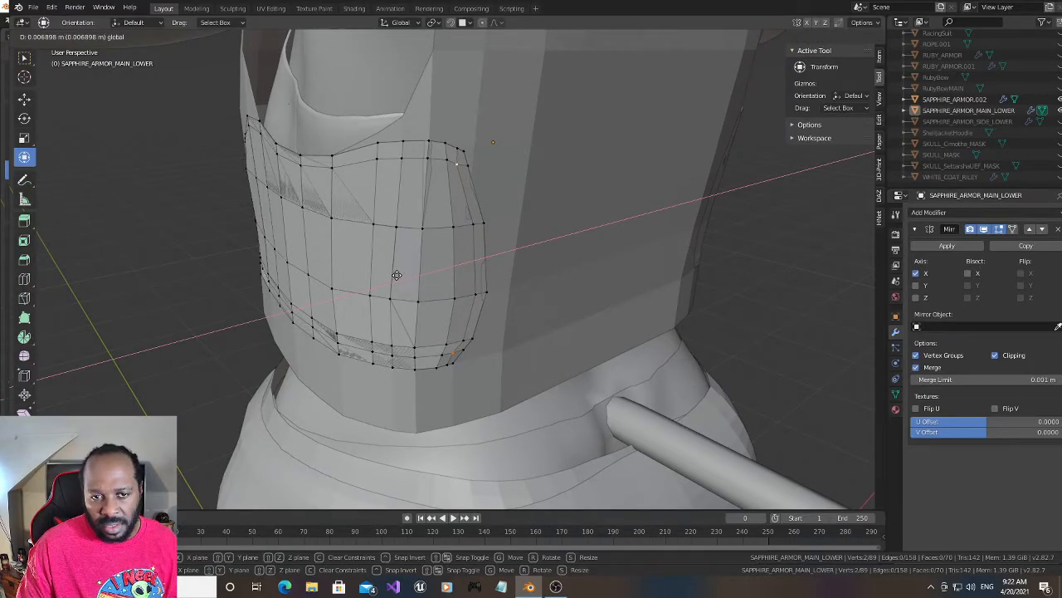
click(397, 274)
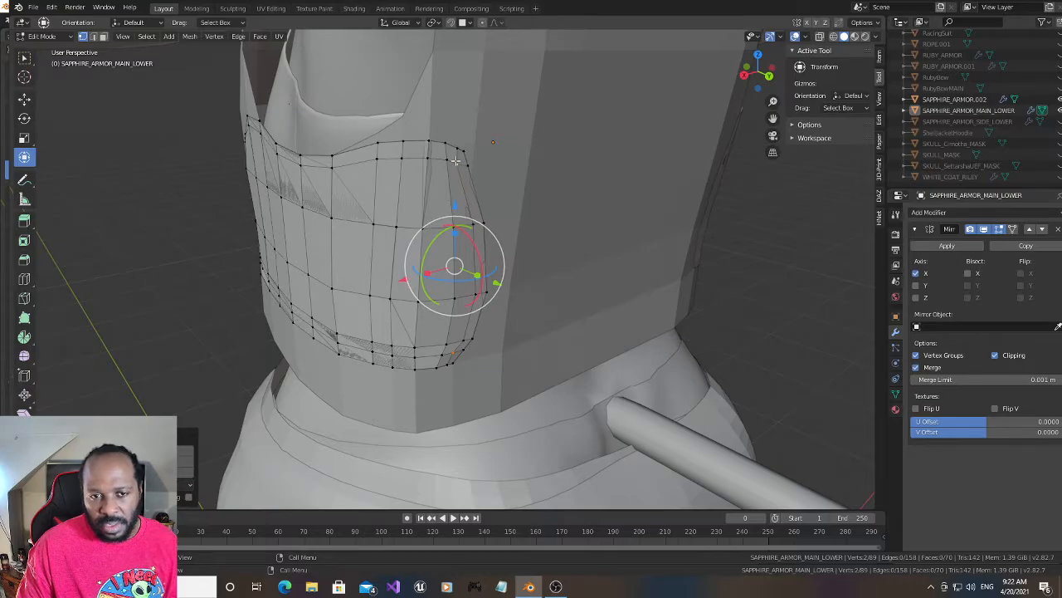
click(455, 235)
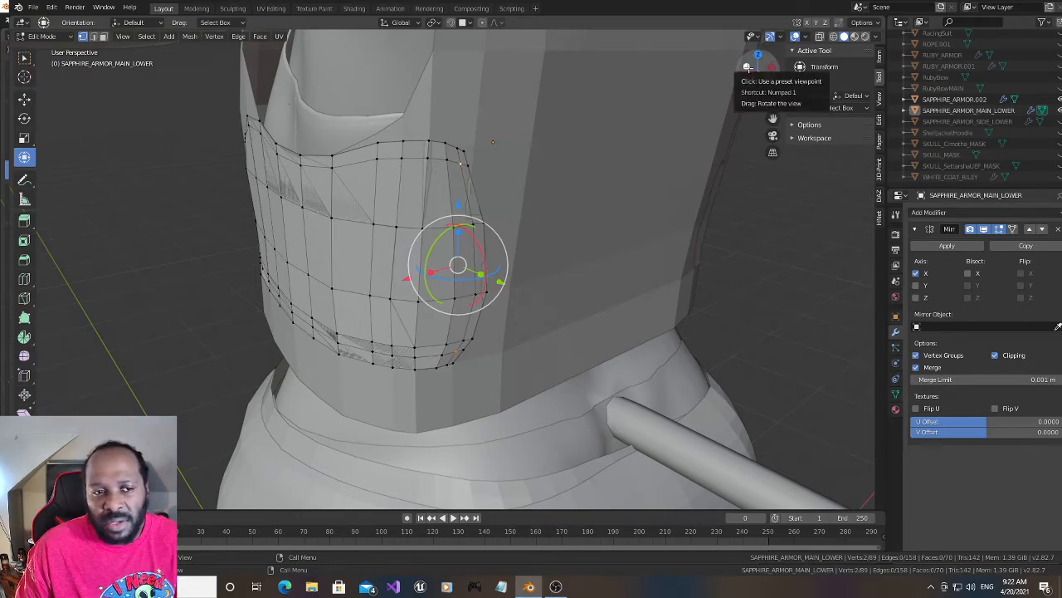
- Scale the two inner rear corner vertices closer together along Z to about 0.927, and shift the lower one slightly back along Y
mouse_move(747, 67)
mouse_down()
mouse_move(735, 71)
mouse_move(810, 68)
mouse_move(743, 74)
mouse_up()
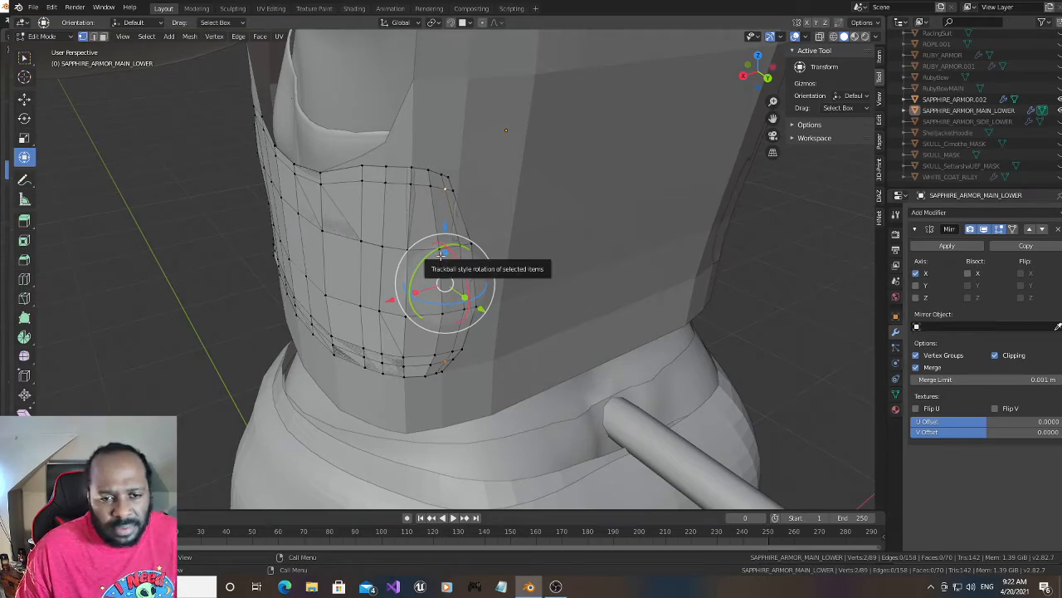
key(s)
key(z)
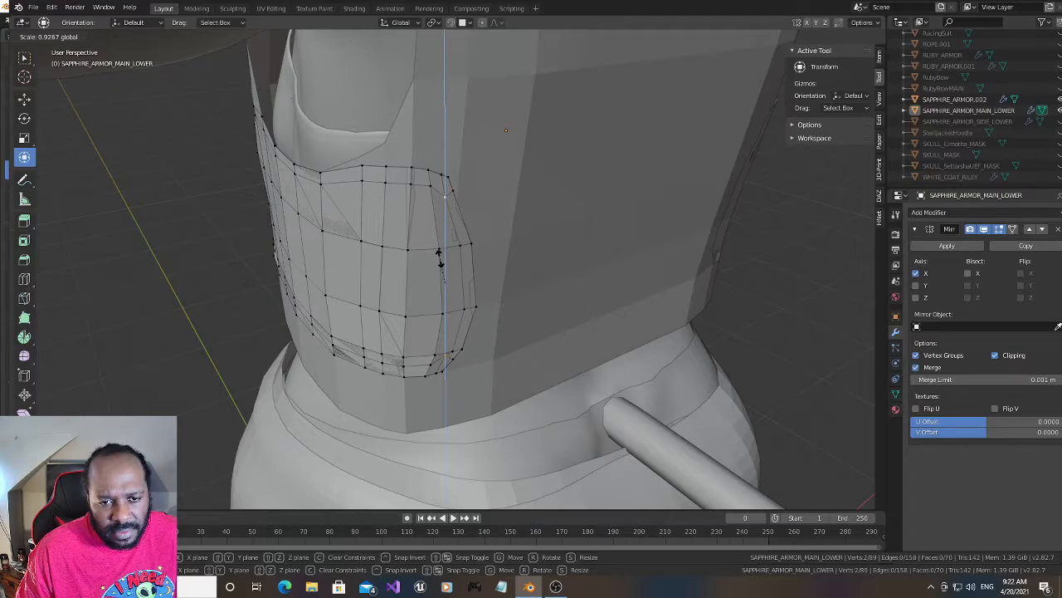
click(440, 258)
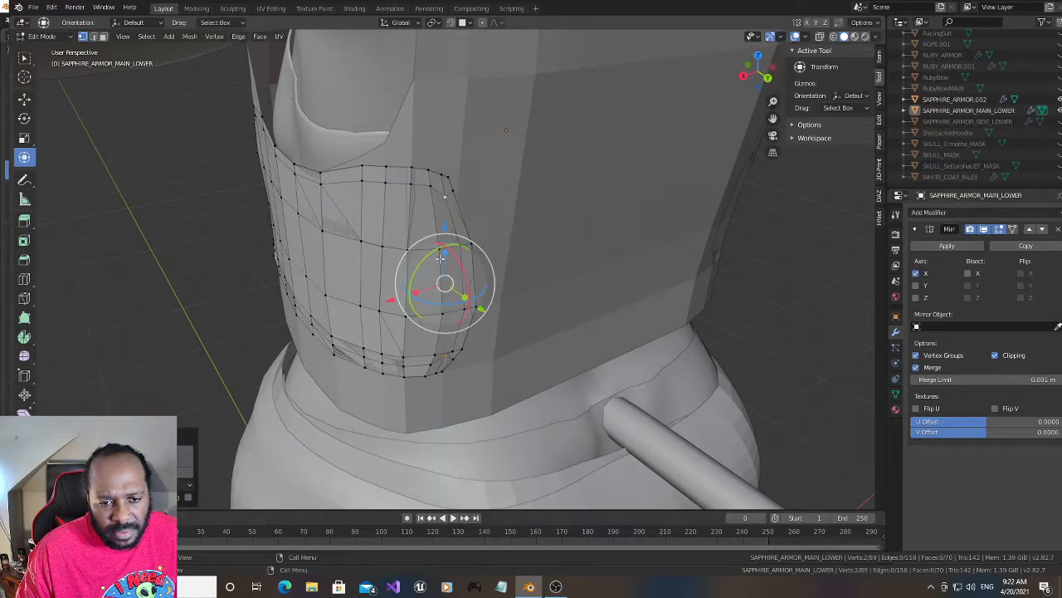
click(445, 355)
drag(483, 388, 484, 391)
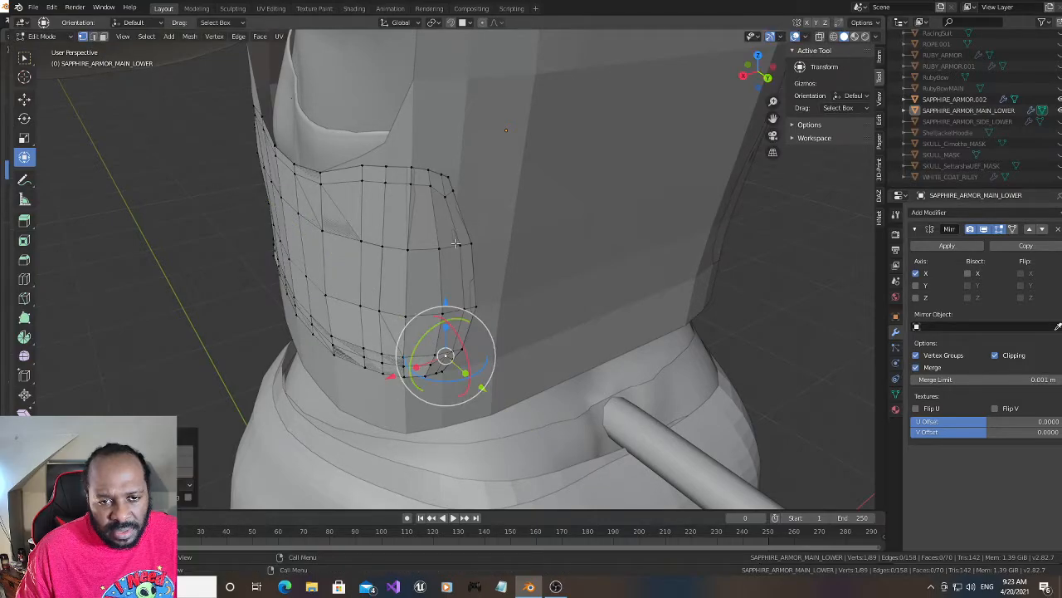
- Move the upper and lower rear border corner vertices about -0.006 m along X and slightly back along Y
click(452, 190)
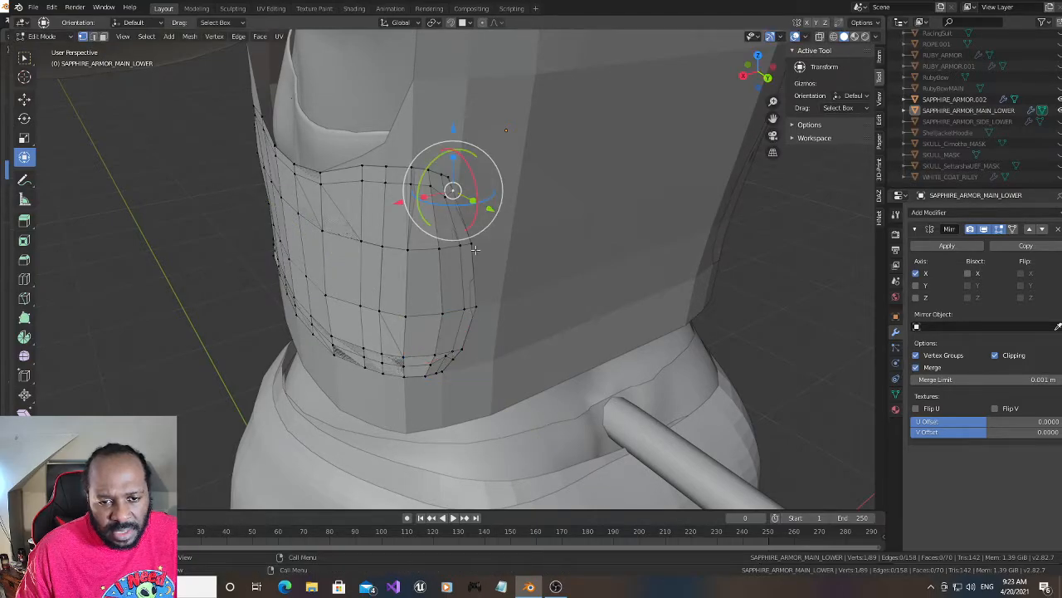
shift+click(449, 358)
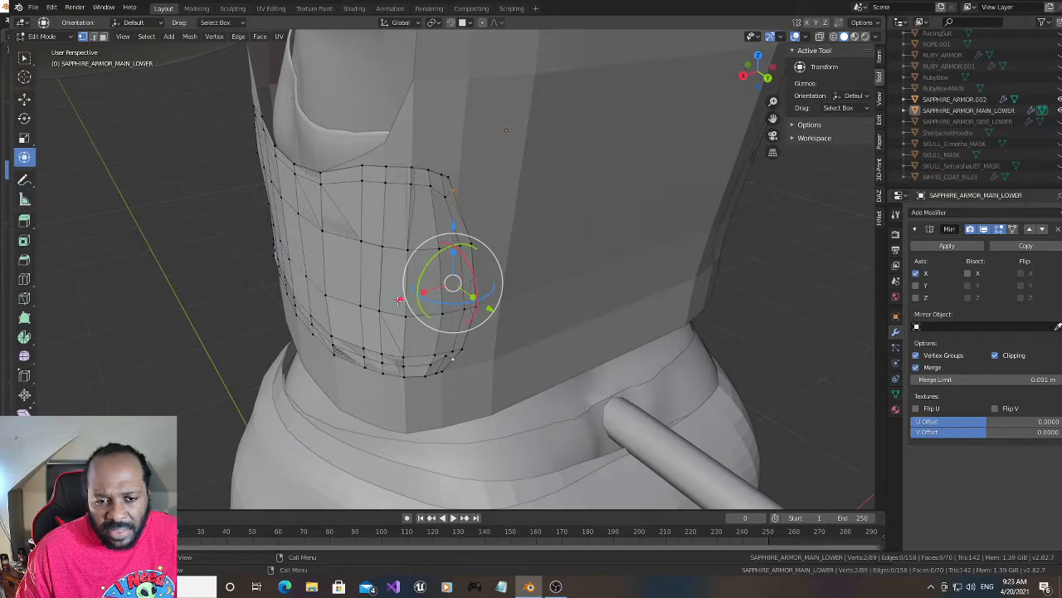
key(g)
key(x)
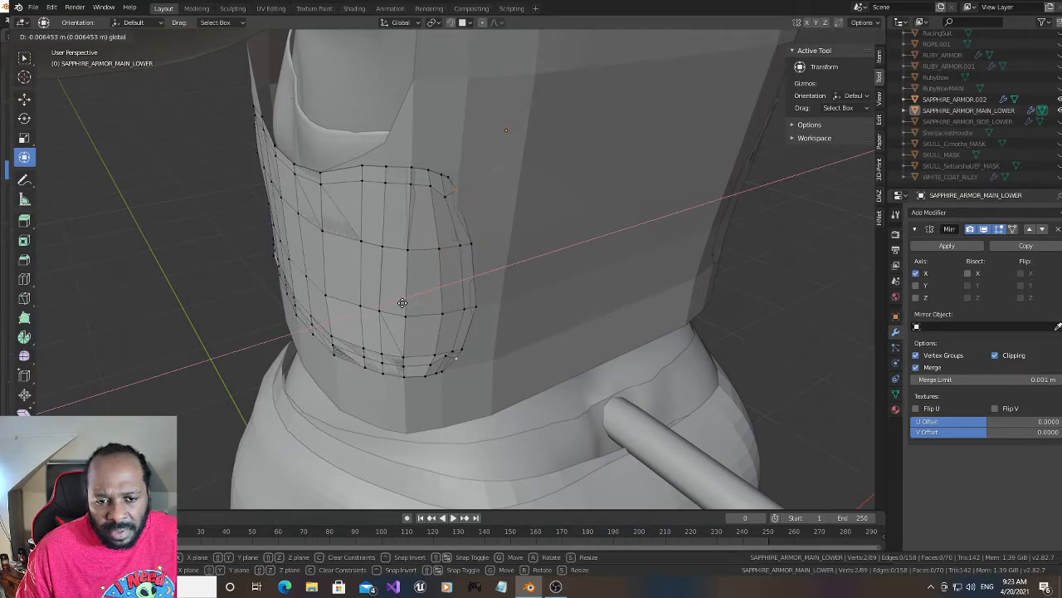
click(402, 302)
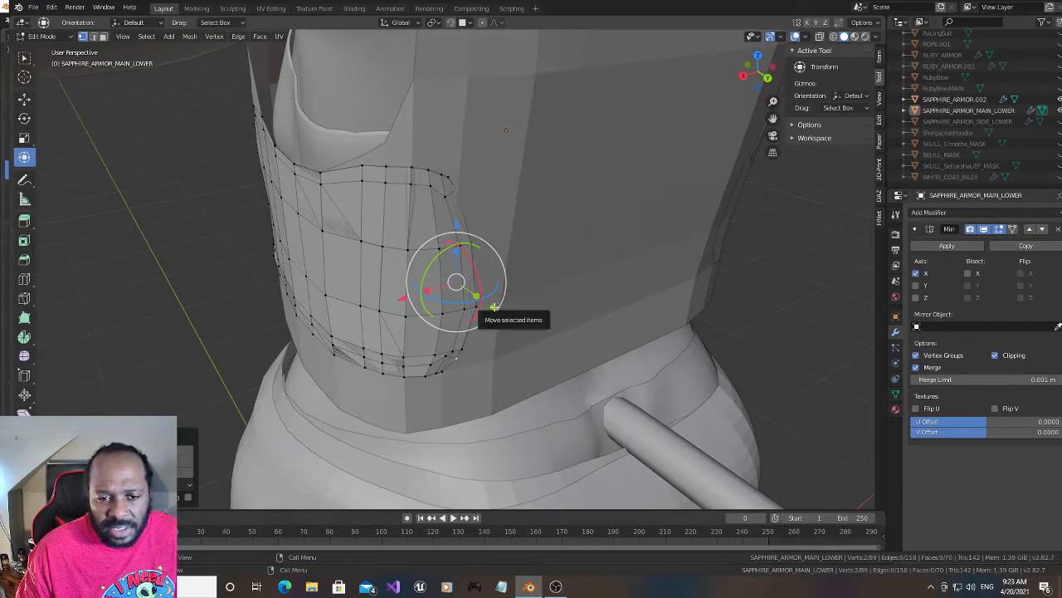
drag(492, 307, 494, 308)
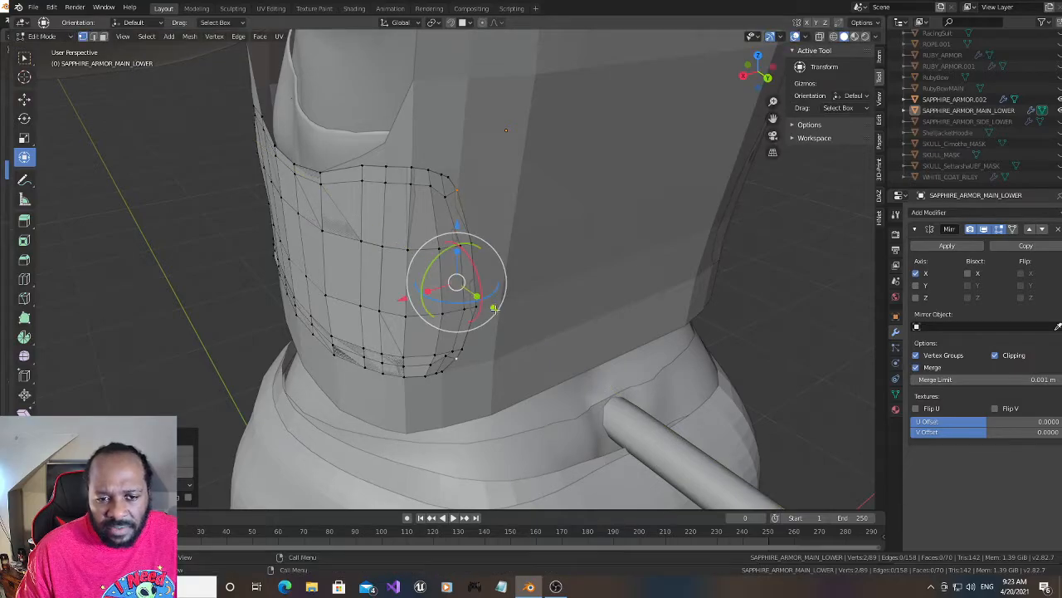
- Move the four vertices of the middle face along the rear border slightly along negative X and back along Y
click(440, 373)
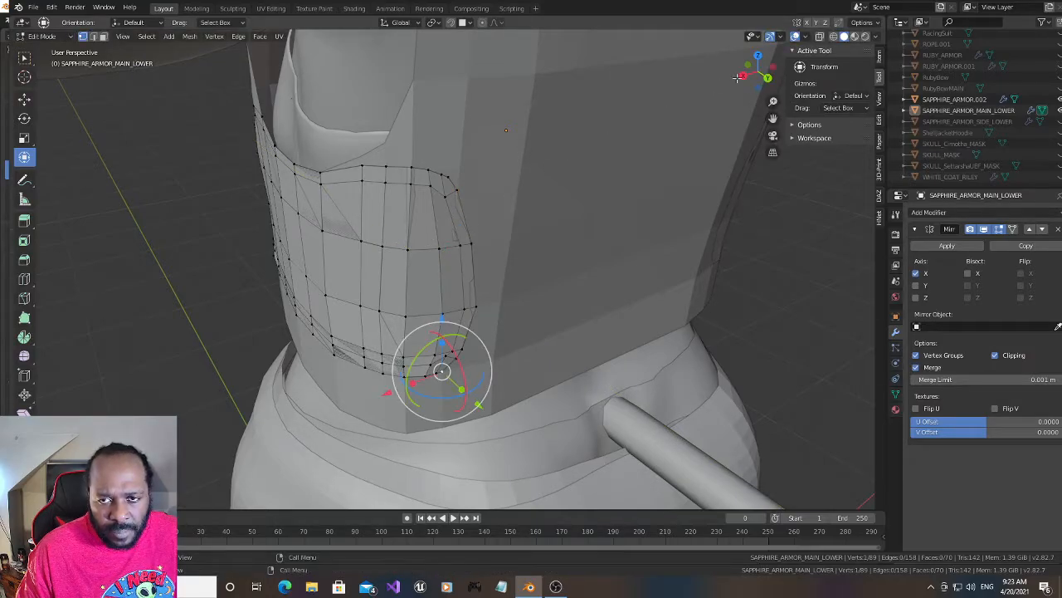
drag(738, 77, 702, 101)
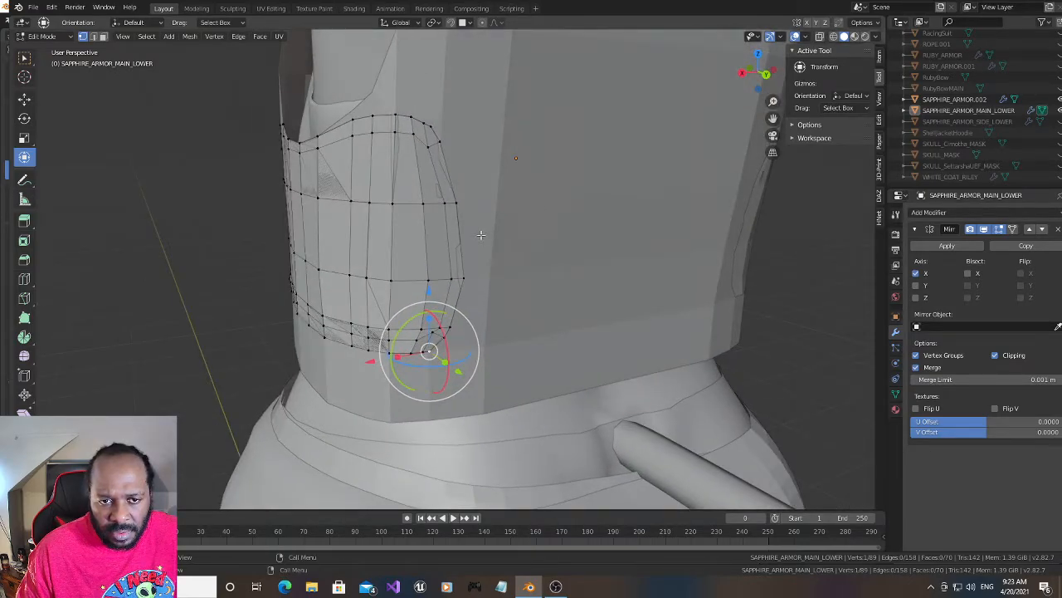
click(446, 203)
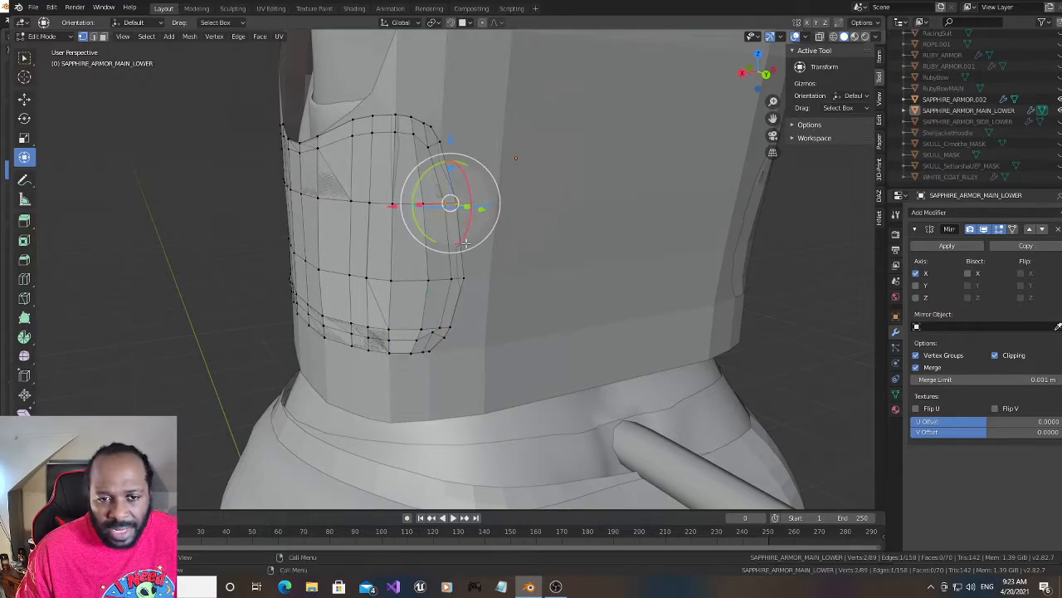
shift+drag(440, 267, 474, 290)
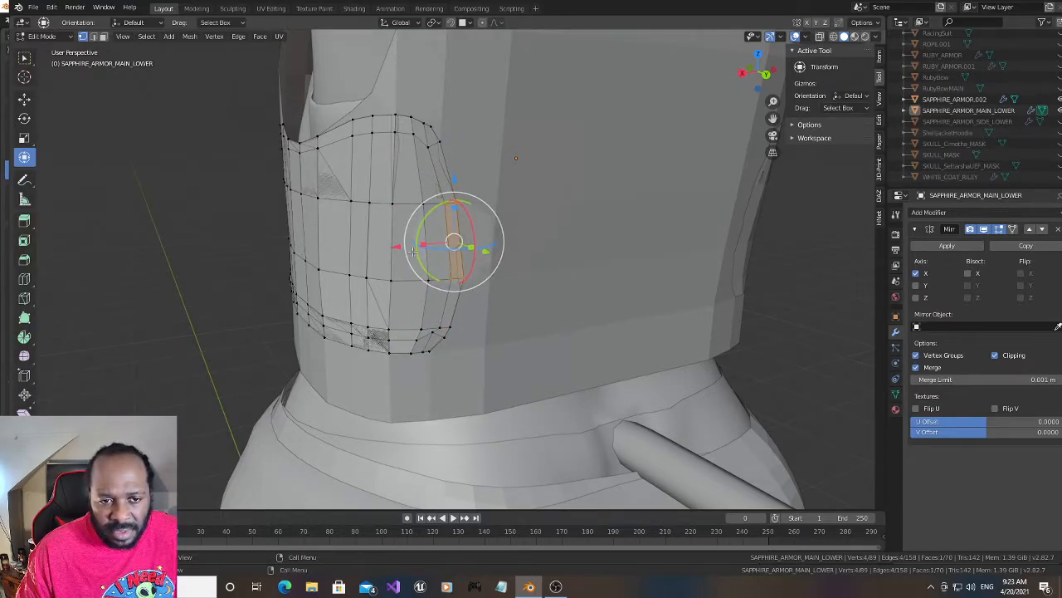
key(g)
key(x)
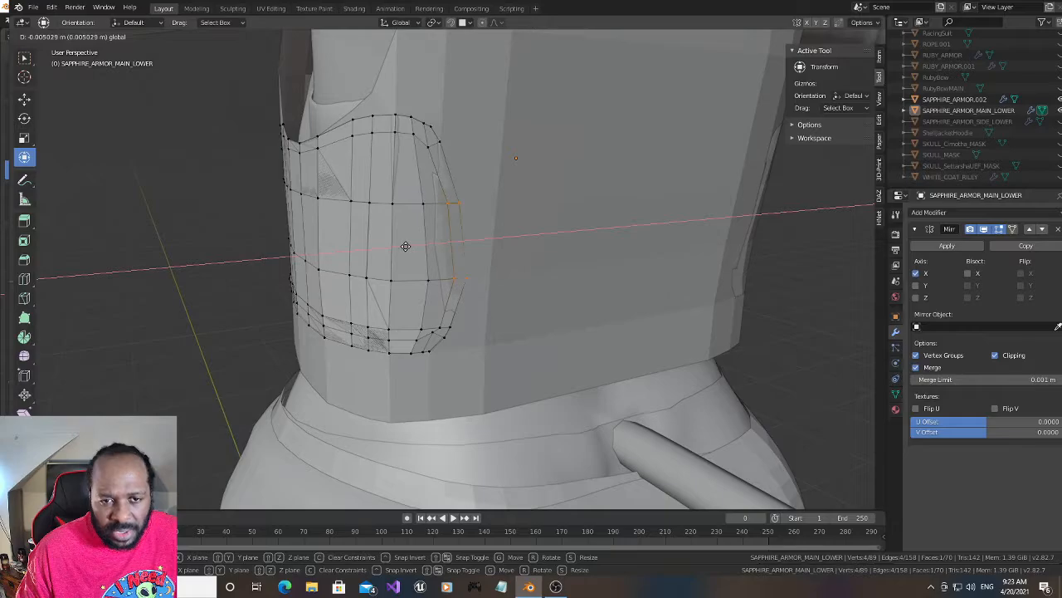
click(420, 234)
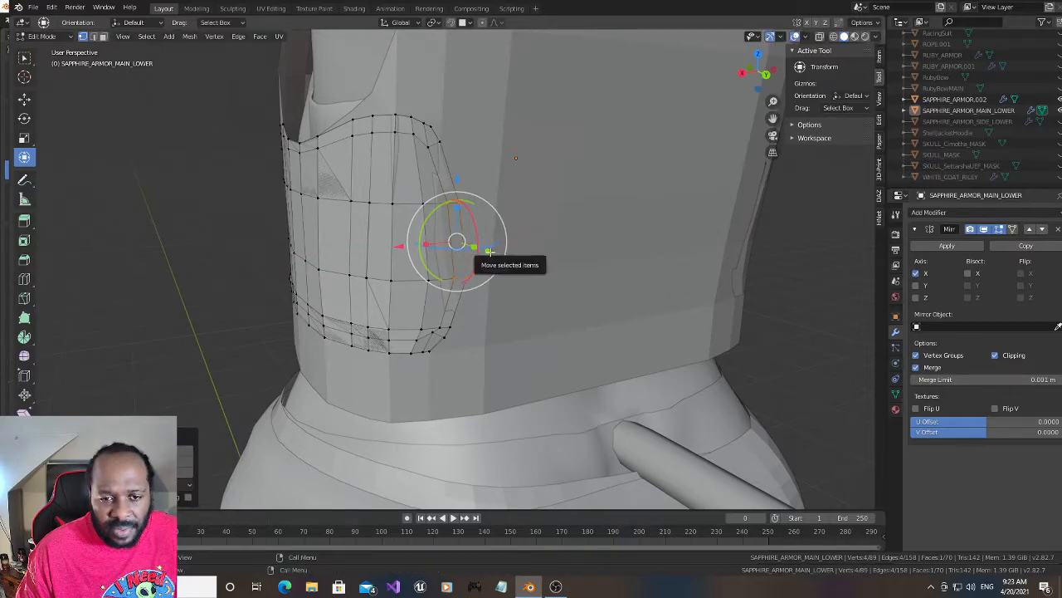
drag(490, 252, 493, 254)
- Shift the lower inner rear corner vertex slightly further back along Y
middle_drag(493, 254, 424, 290)
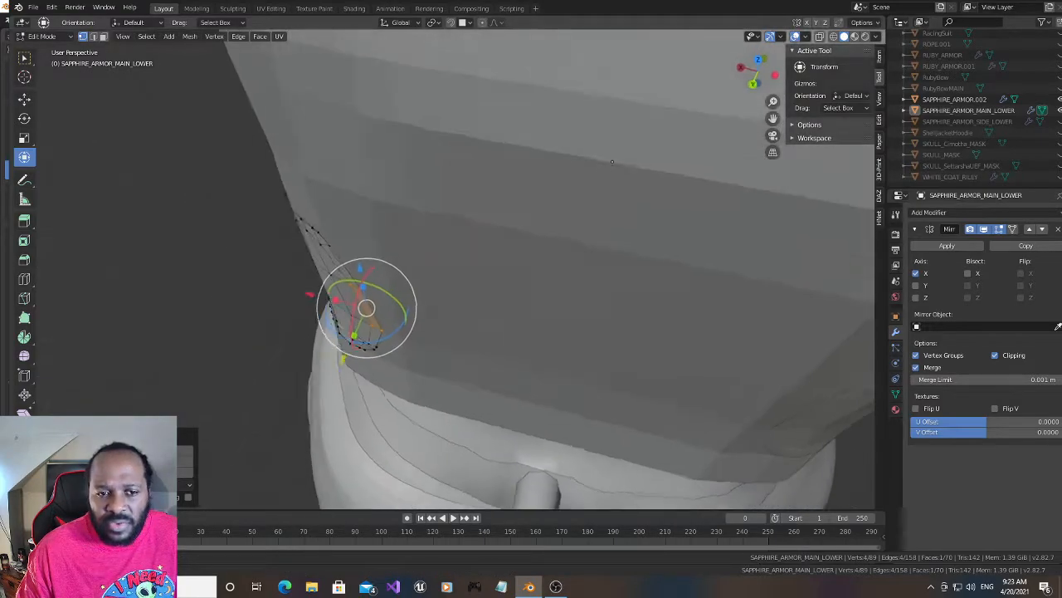
middle_drag(611, 162, 496, 146)
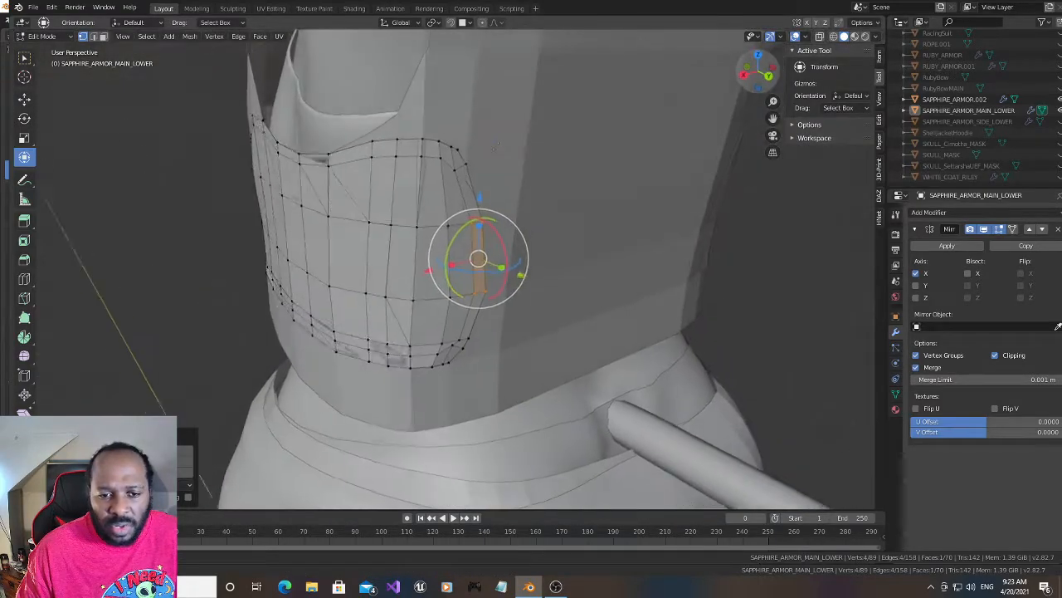
drag(497, 146, 502, 140)
click(463, 330)
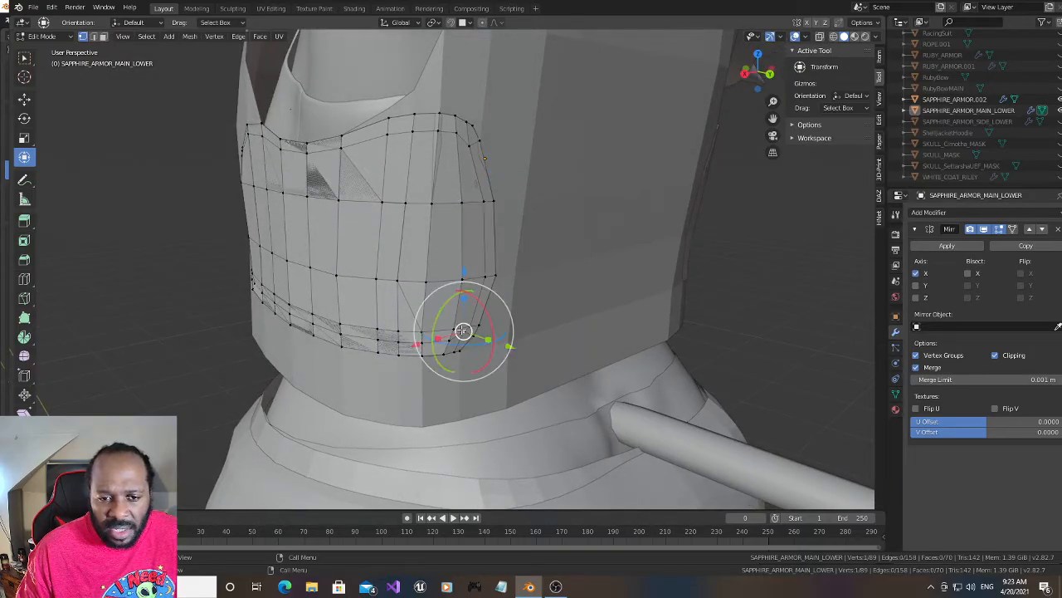
drag(490, 341, 515, 347)
click(515, 344)
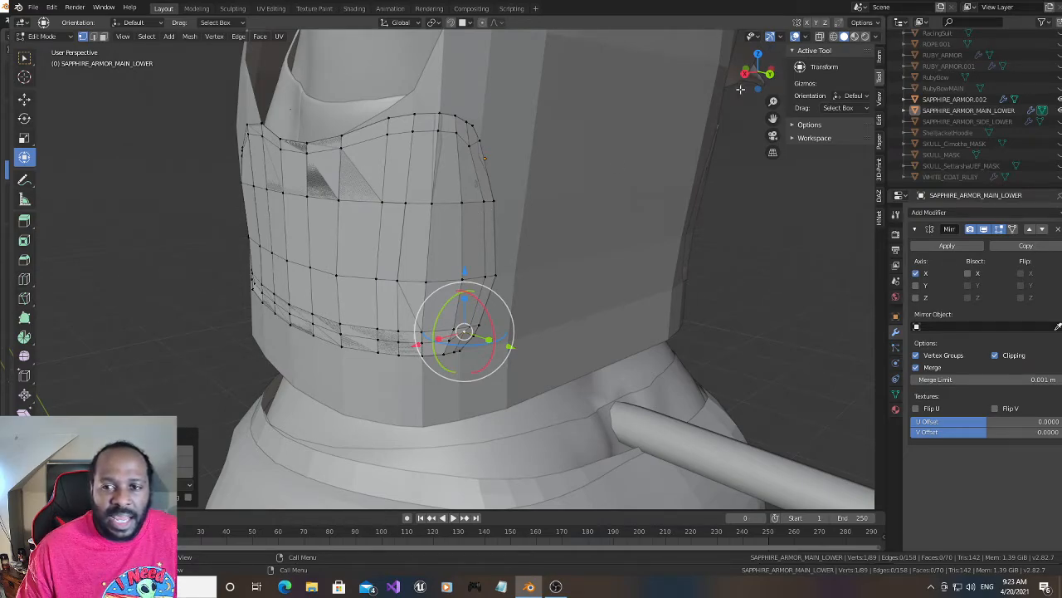
- Add two centered horizontal edge loops to the side panel, one in its upper band of faces and one in its lower band
mouse_move(754, 76)
mouse_down()
mouse_move(816, 77)
mouse_move(744, 72)
mouse_up()
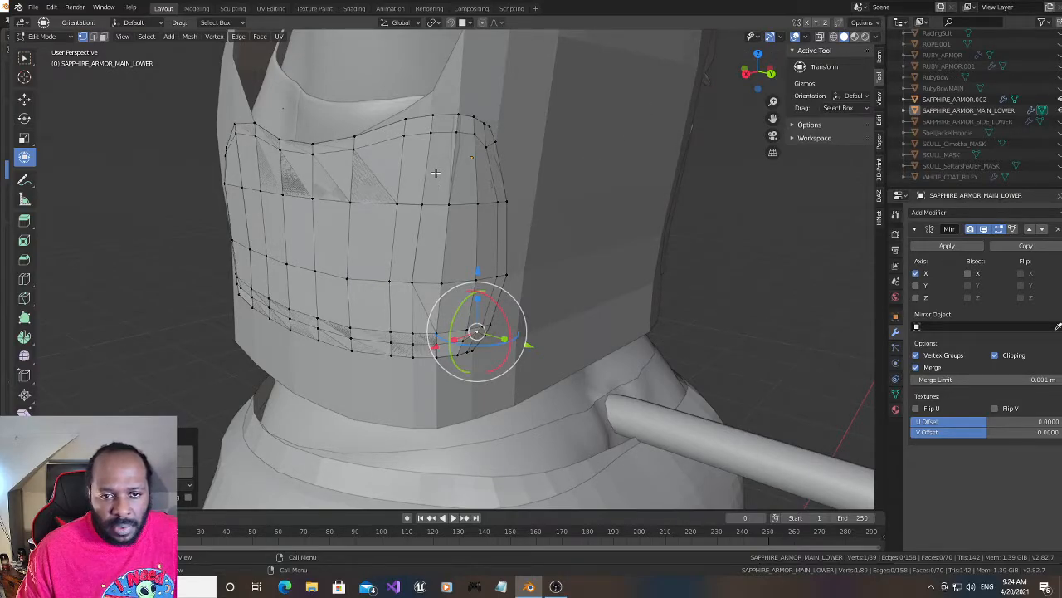
key(ctrl+r)
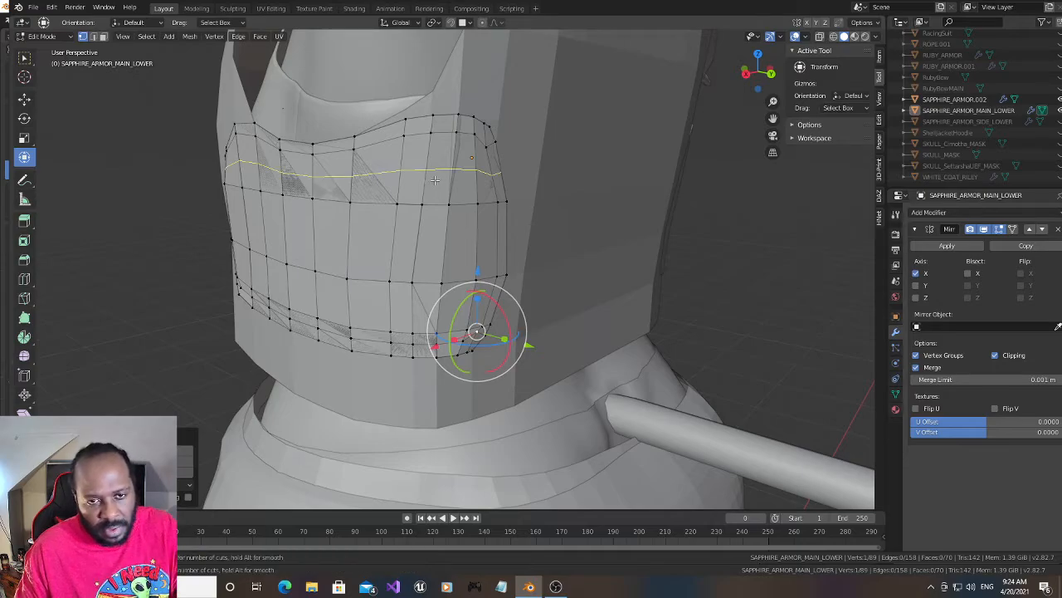
click(435, 179)
right_click(434, 179)
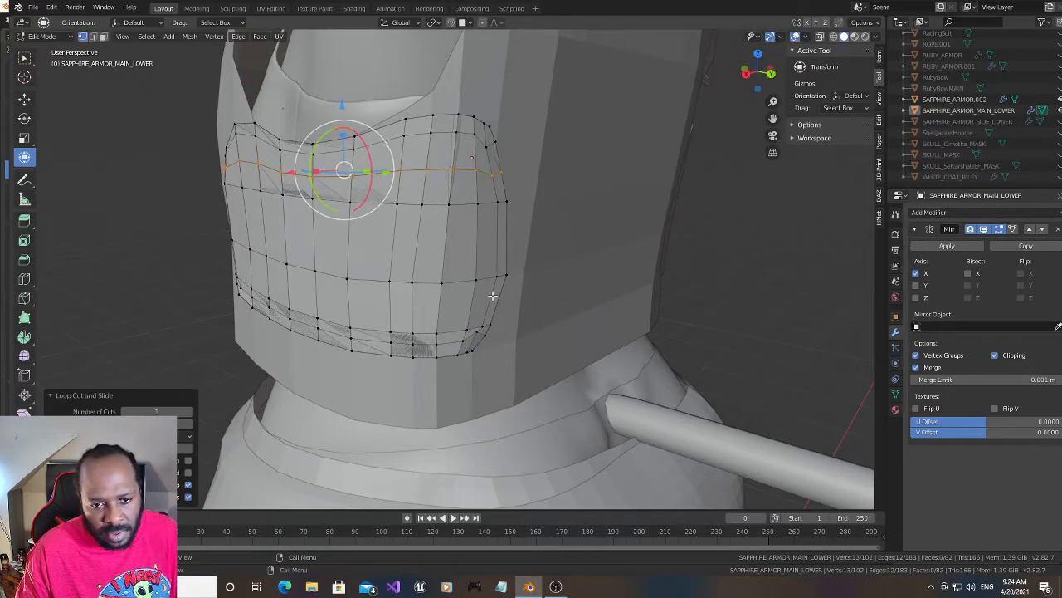
key(ctrl+r)
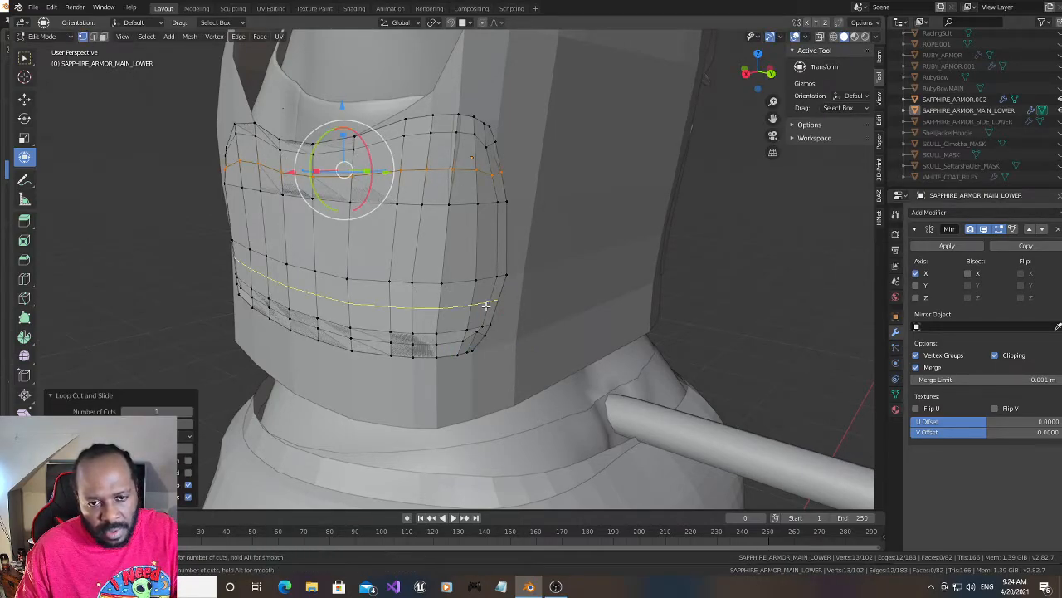
click(486, 308)
right_click(487, 304)
- Move the rear-end edges of the two new horizontal loops slightly along negative X and slightly back along Y
click(491, 296)
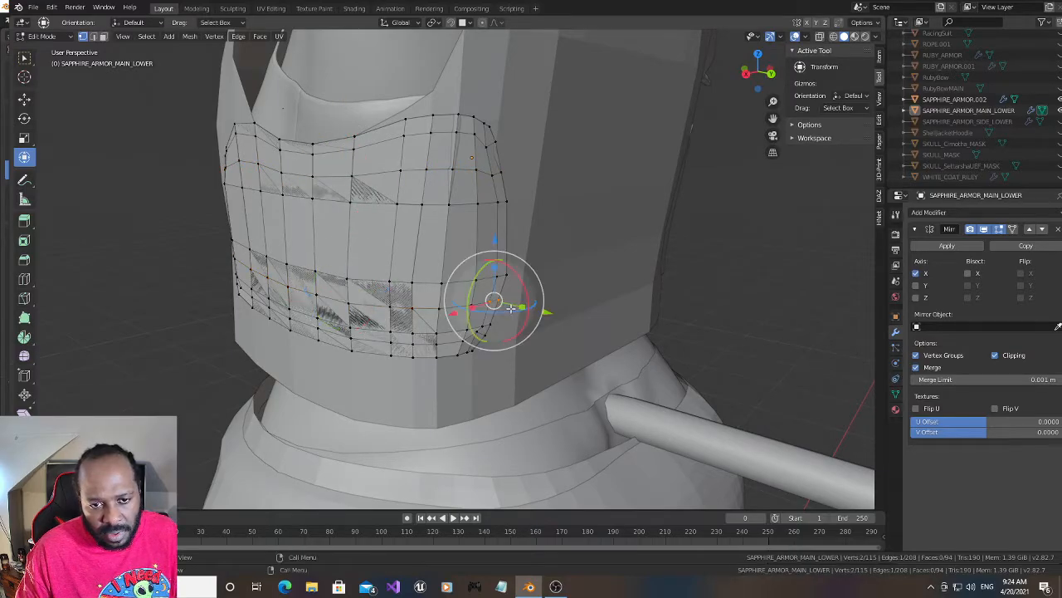
drag(492, 165, 515, 189)
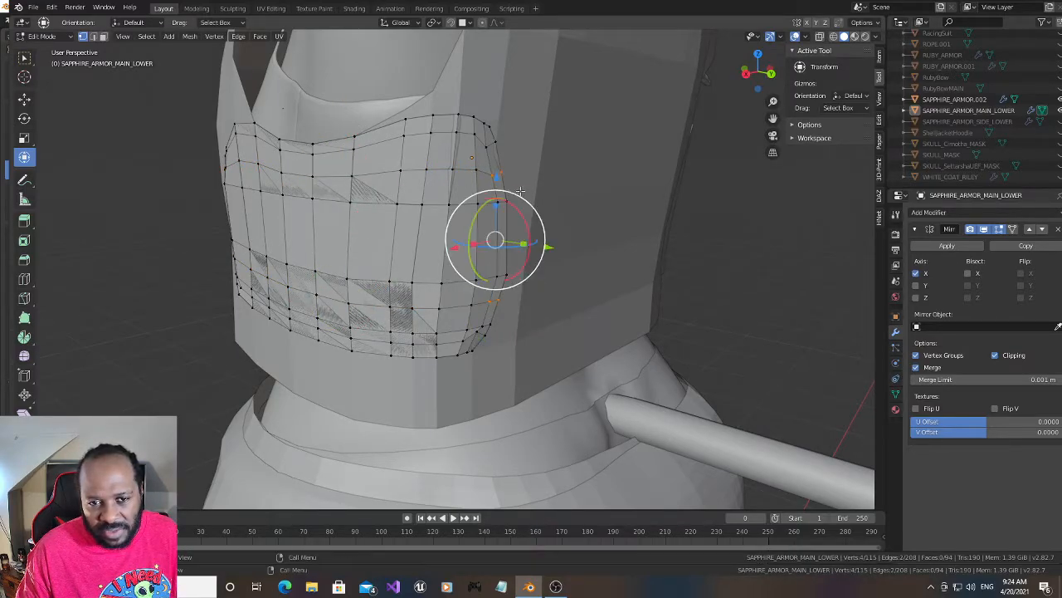
drag(455, 248, 459, 249)
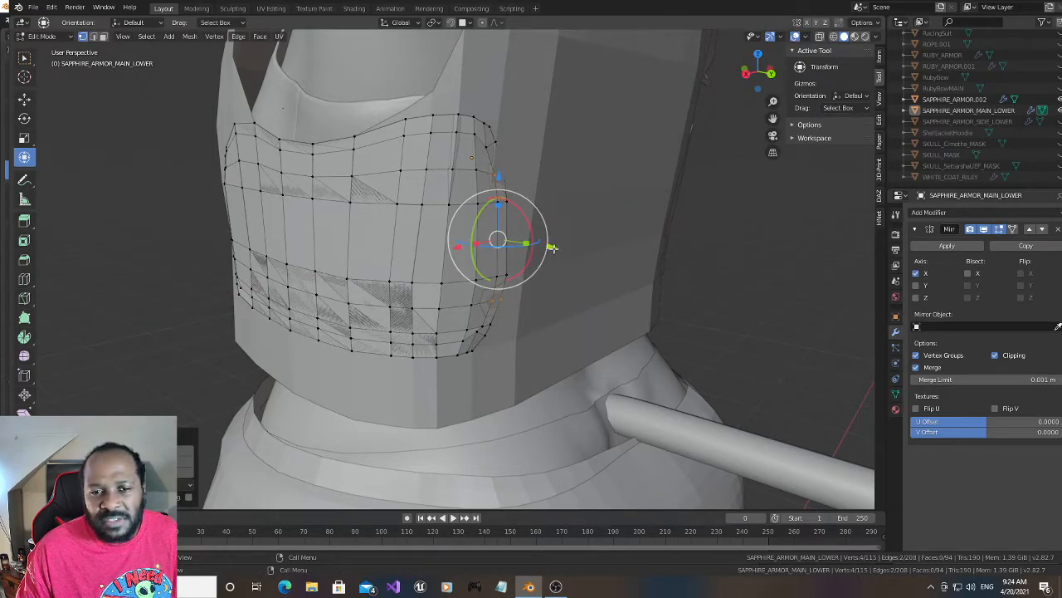
drag(550, 246, 554, 251)
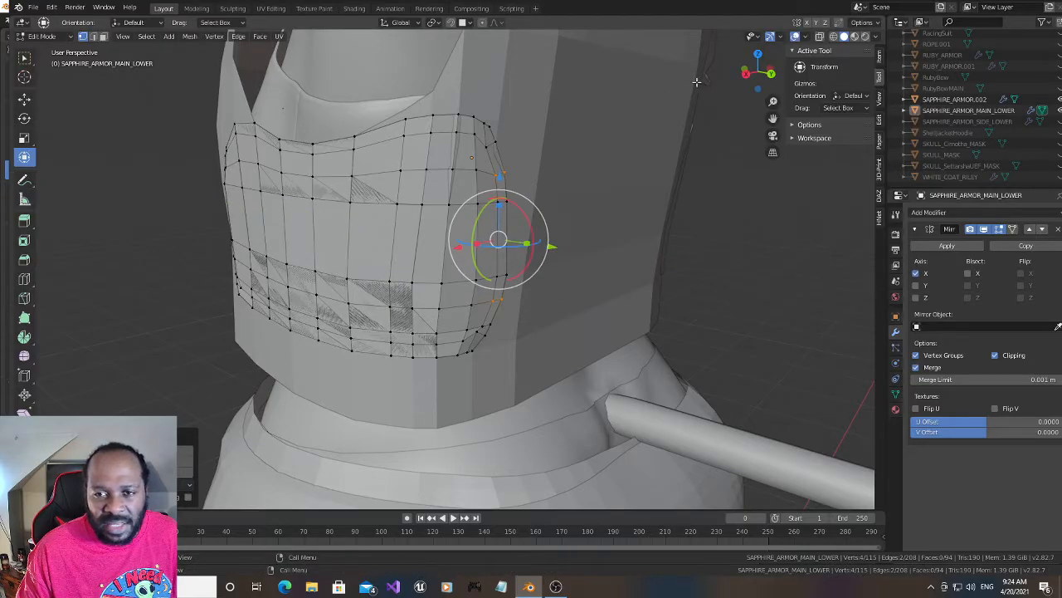
- Connect the two vertices across the upper rear corner face with an edge, and move the corner's inner and border vertices about 0.0047 m along Y
middle_drag(619, 134, 507, 134)
drag(758, 71, 767, 68)
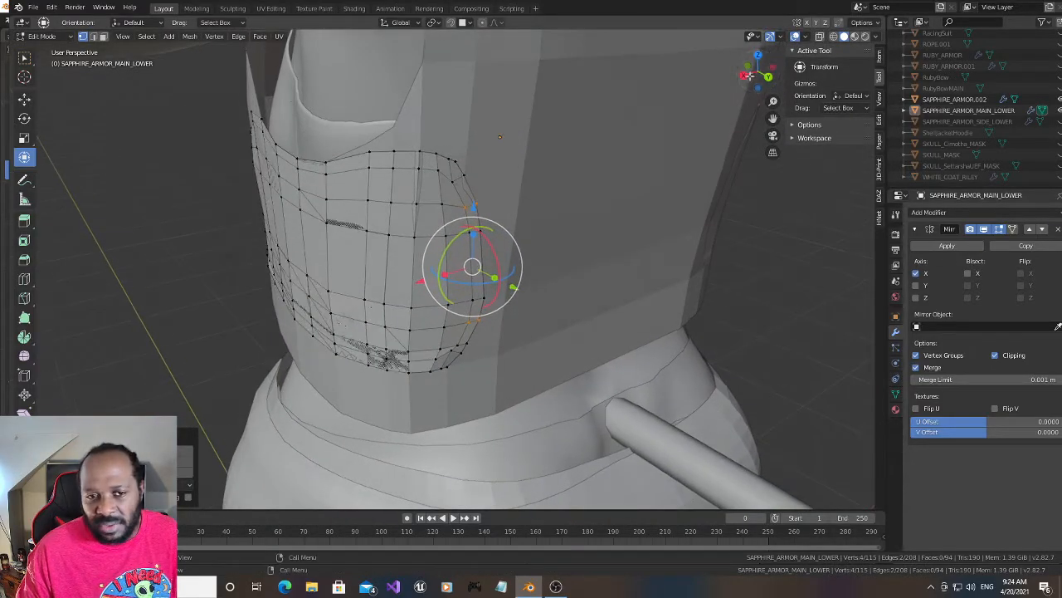
click(465, 185)
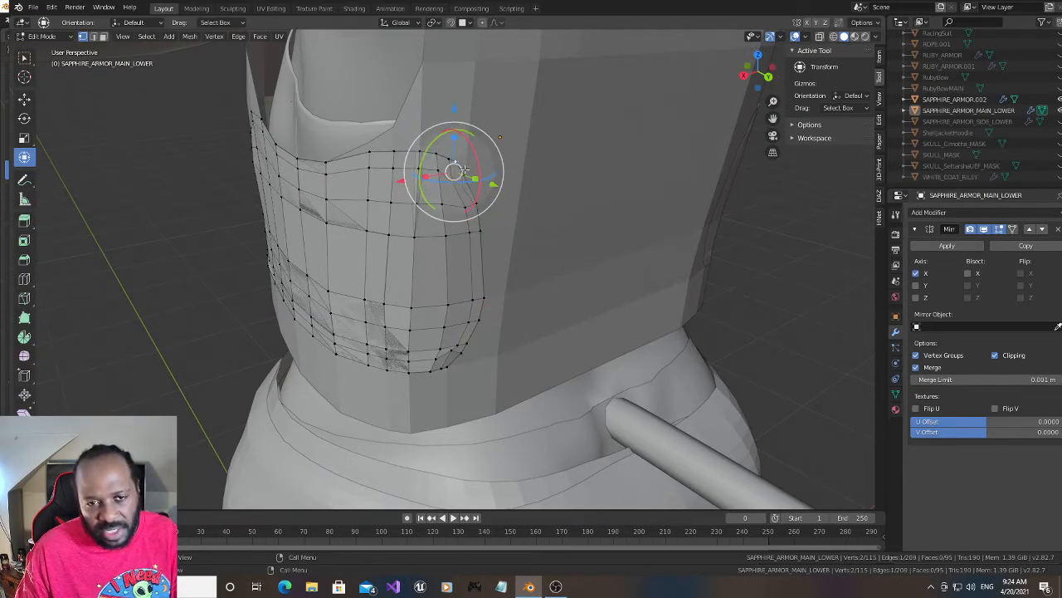
shift+click(461, 162)
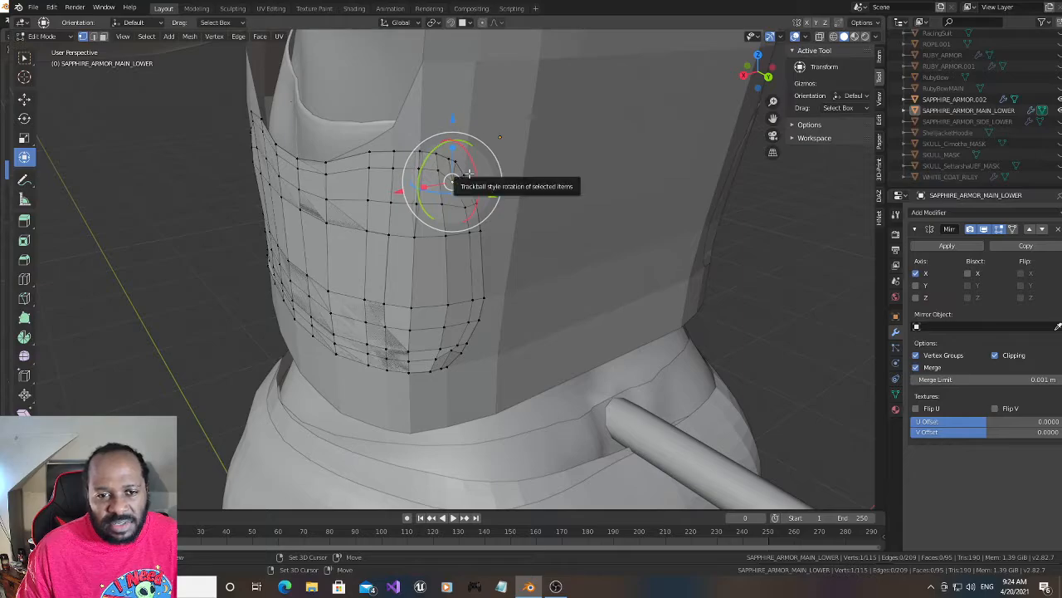
key(g)
key(y)
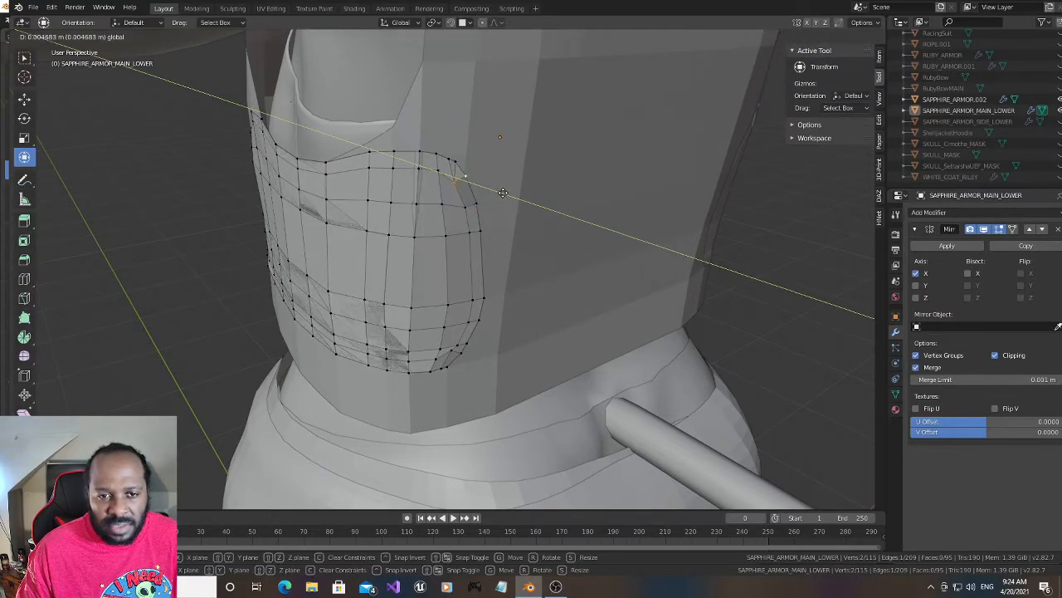
click(502, 192)
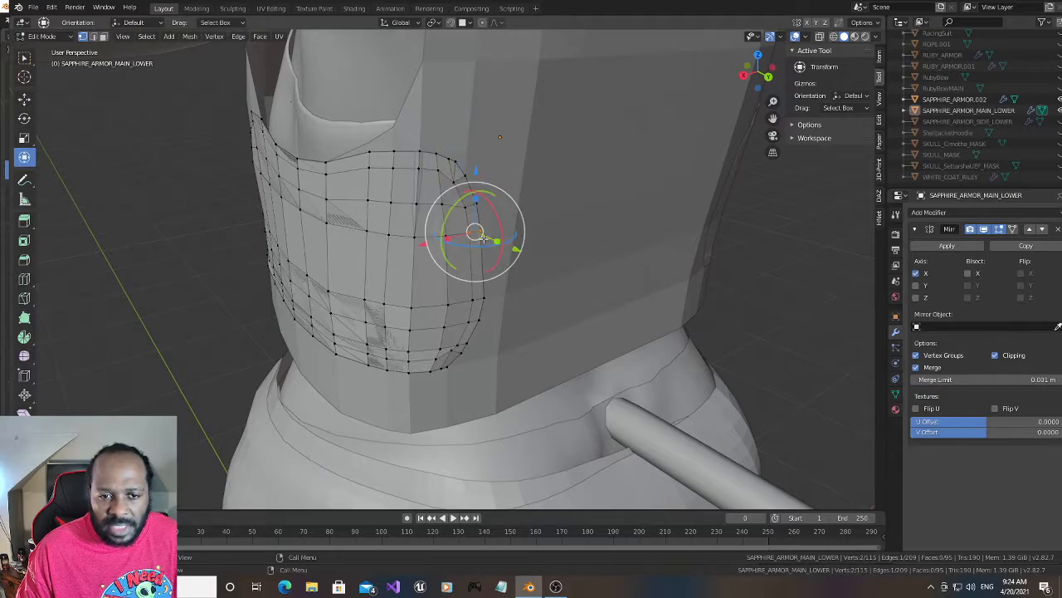
- Move the two rear vertices of the row below the new upper loop about -0.002 m along X
key(g)
key(x)
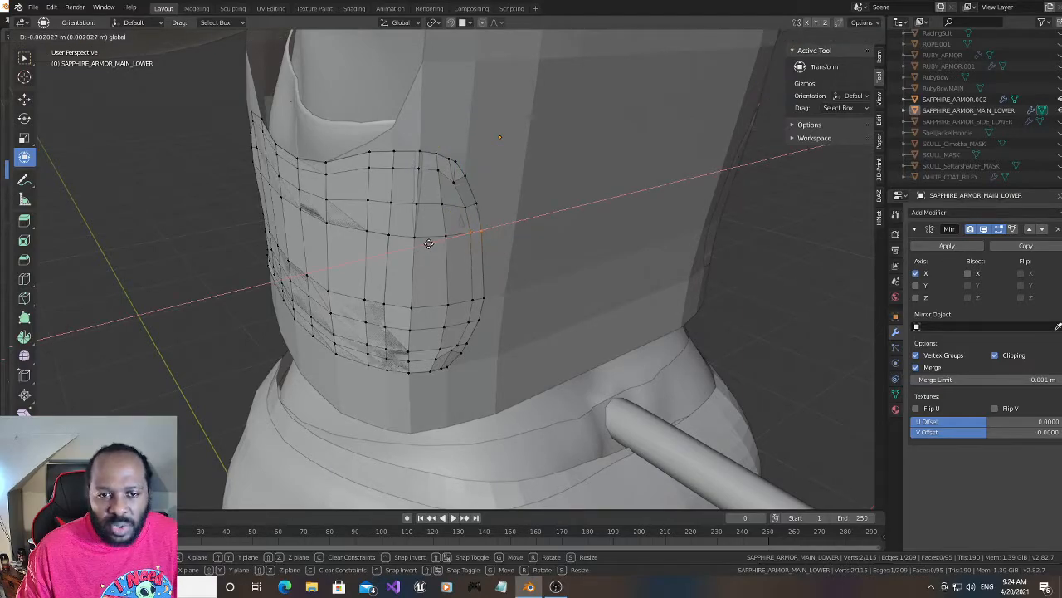
click(427, 243)
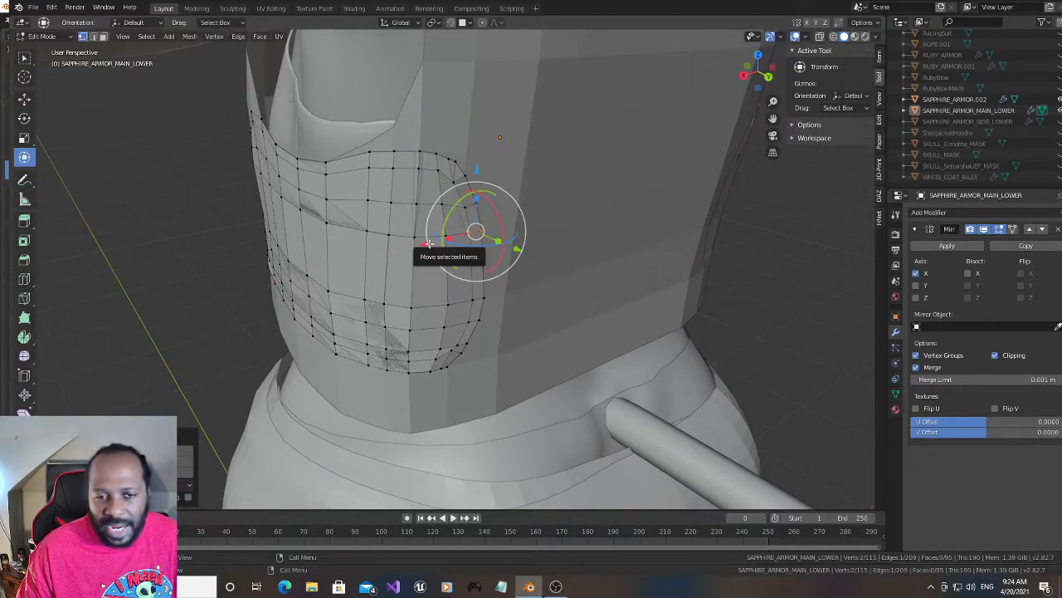
- Move the two rear vertices of the new upper loop slightly along negative X and about 0.0023 m along Y
click(459, 209)
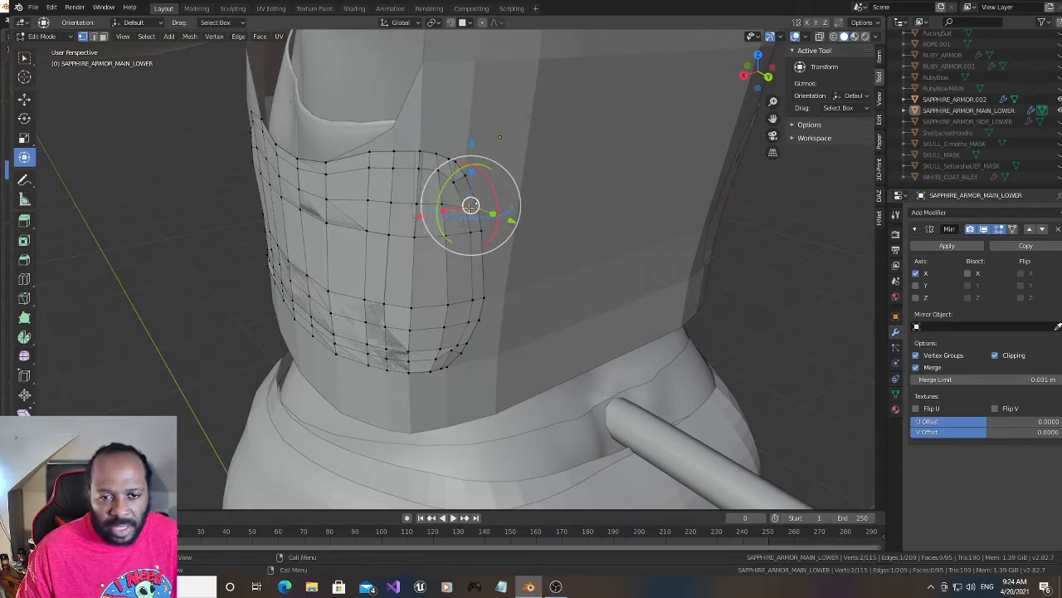
key(g)
key(x)
click(423, 217)
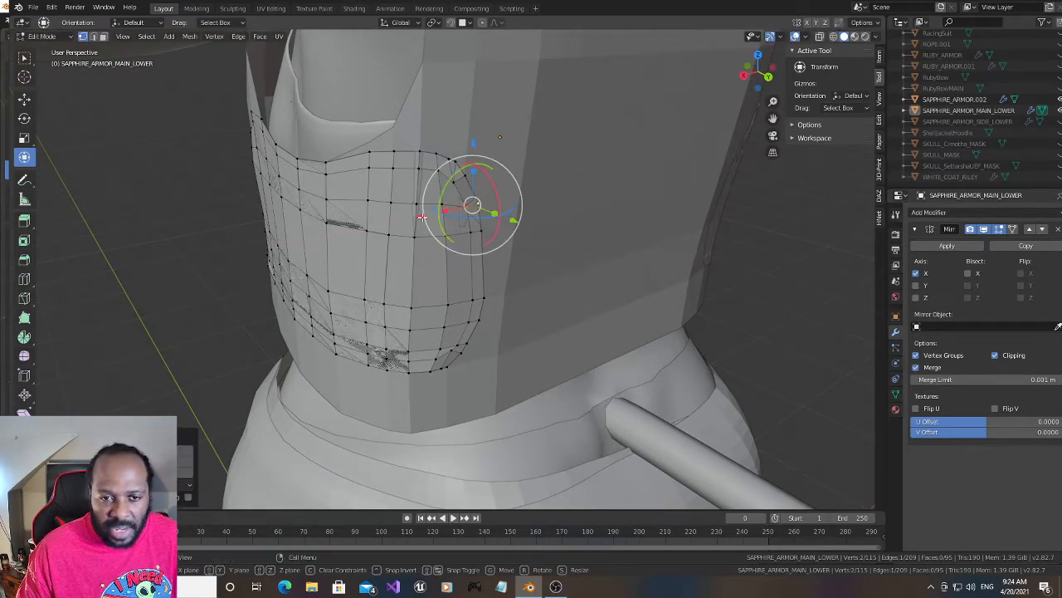
key(g)
key(y)
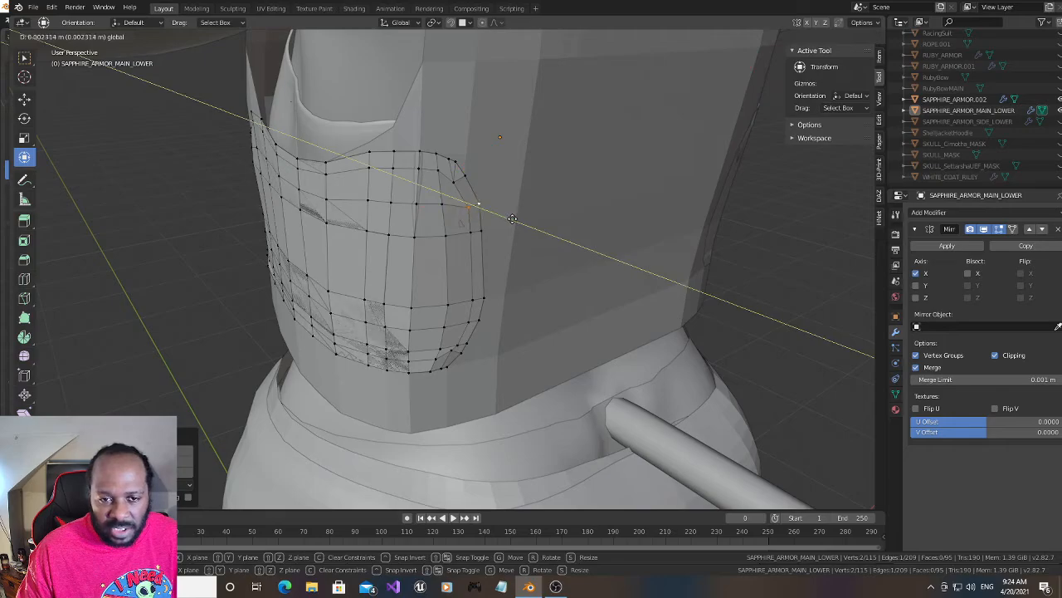
click(512, 218)
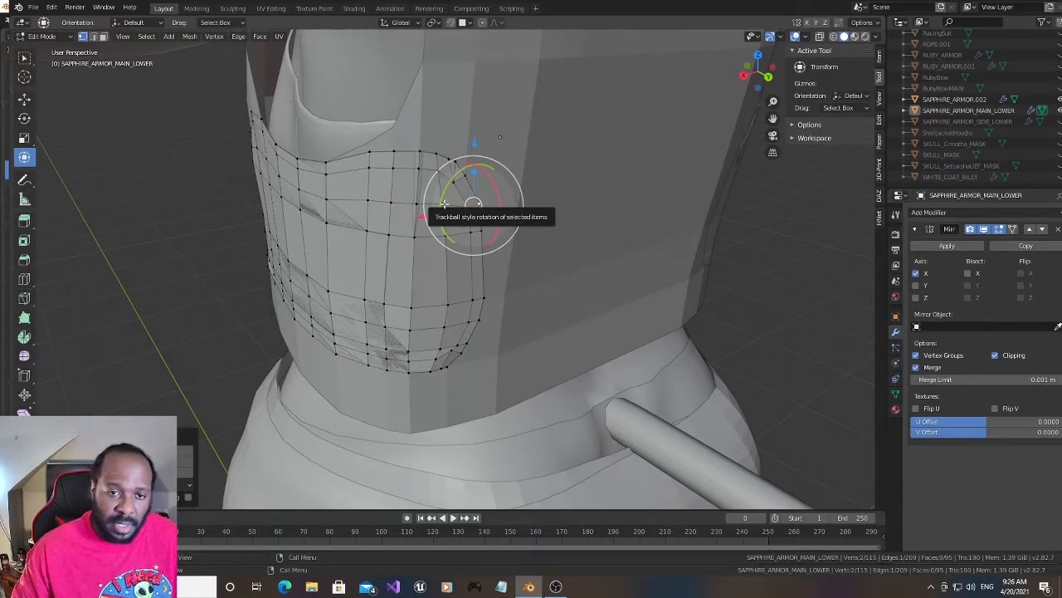
- Save the current Blender file
mouse_move(759, 75)
mouse_down()
mouse_move(748, 69)
mouse_move(750, 85)
mouse_move(732, 86)
mouse_move(742, 82)
mouse_up()
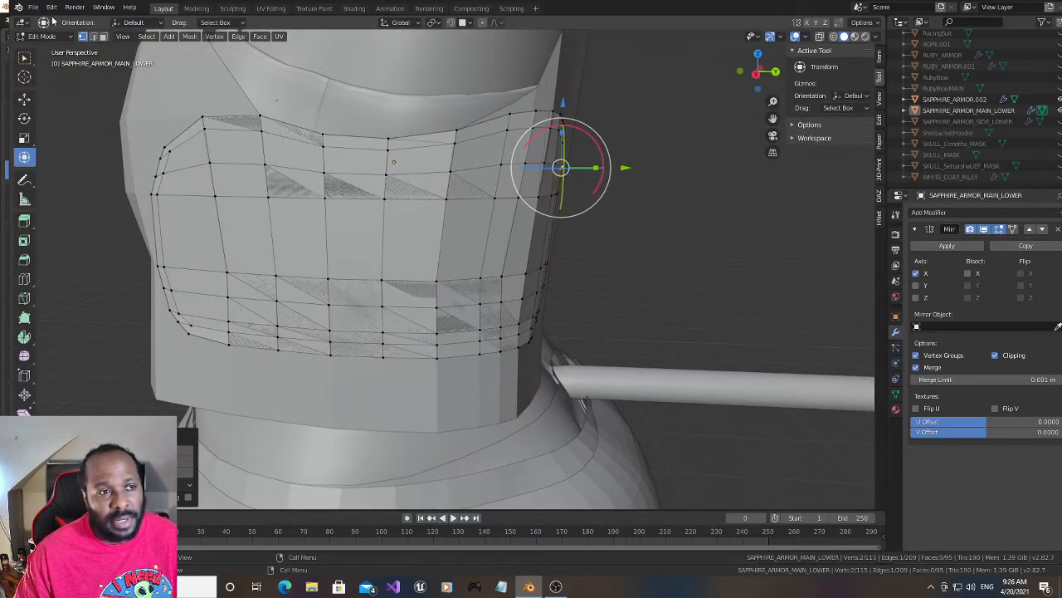
click(34, 7)
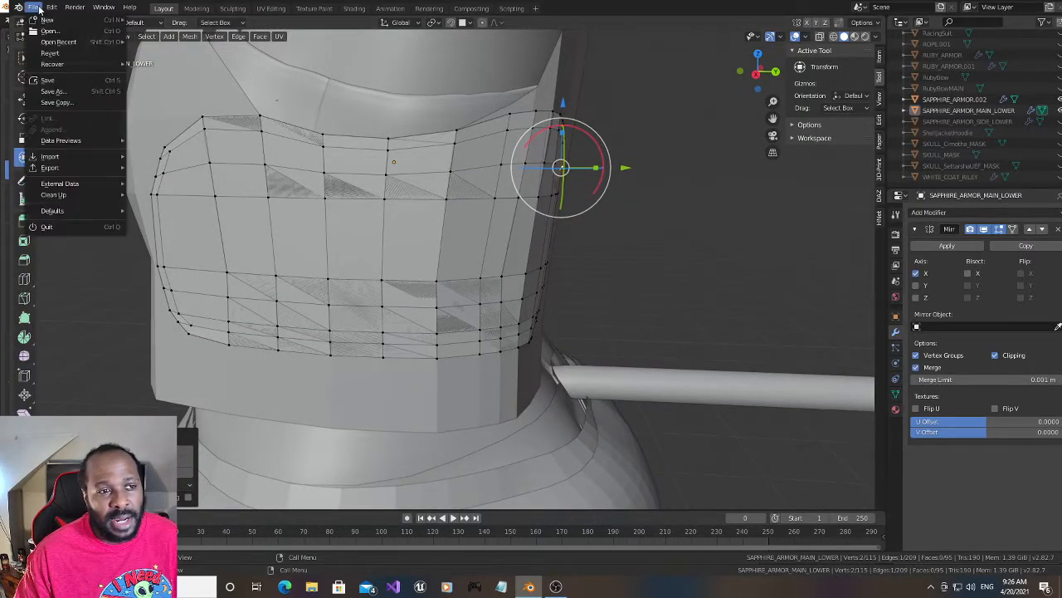
click(66, 80)
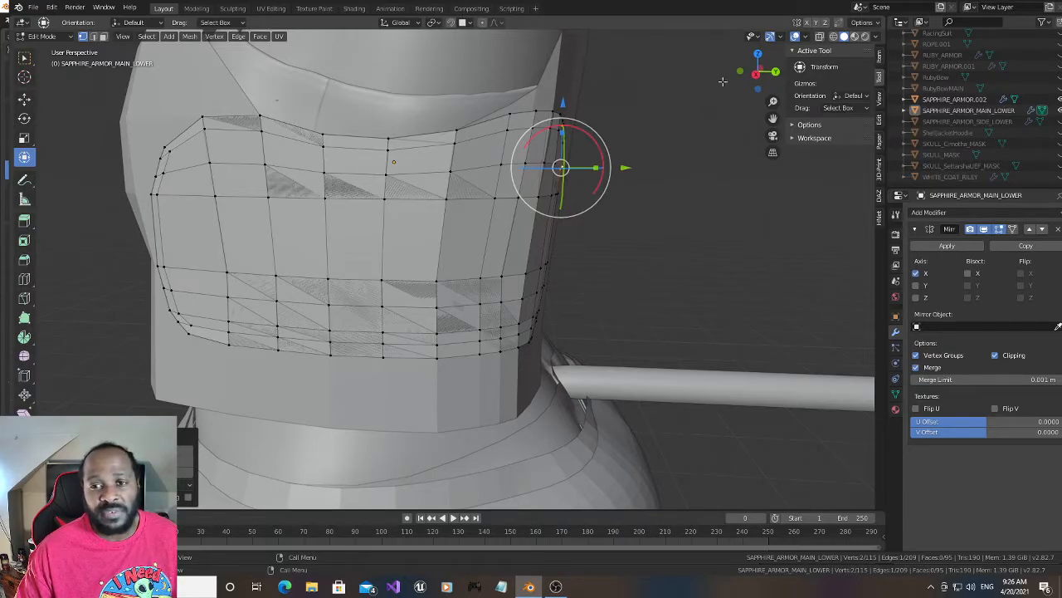
drag(757, 74, 755, 76)
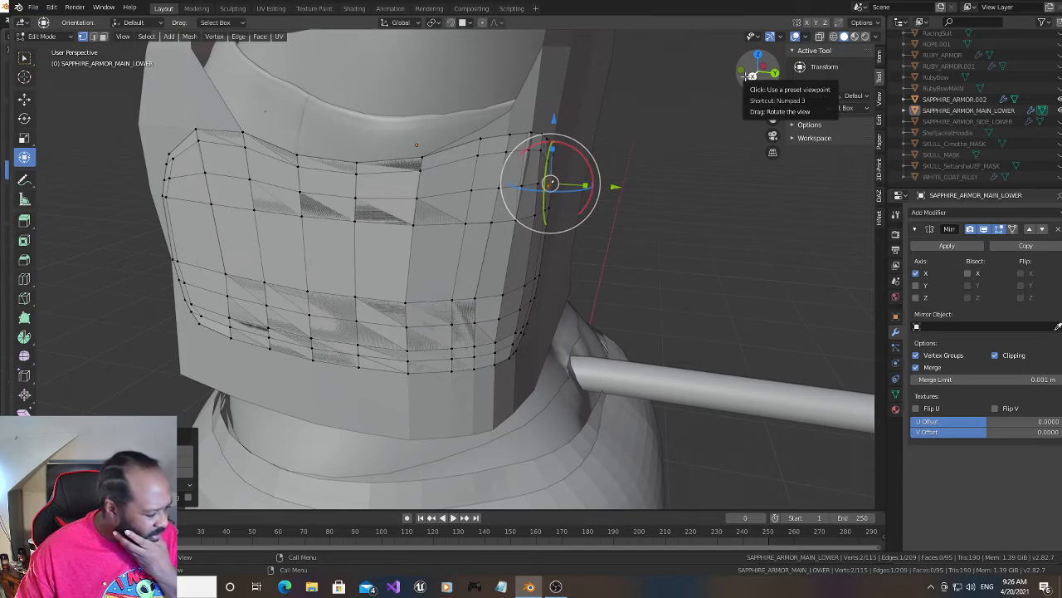
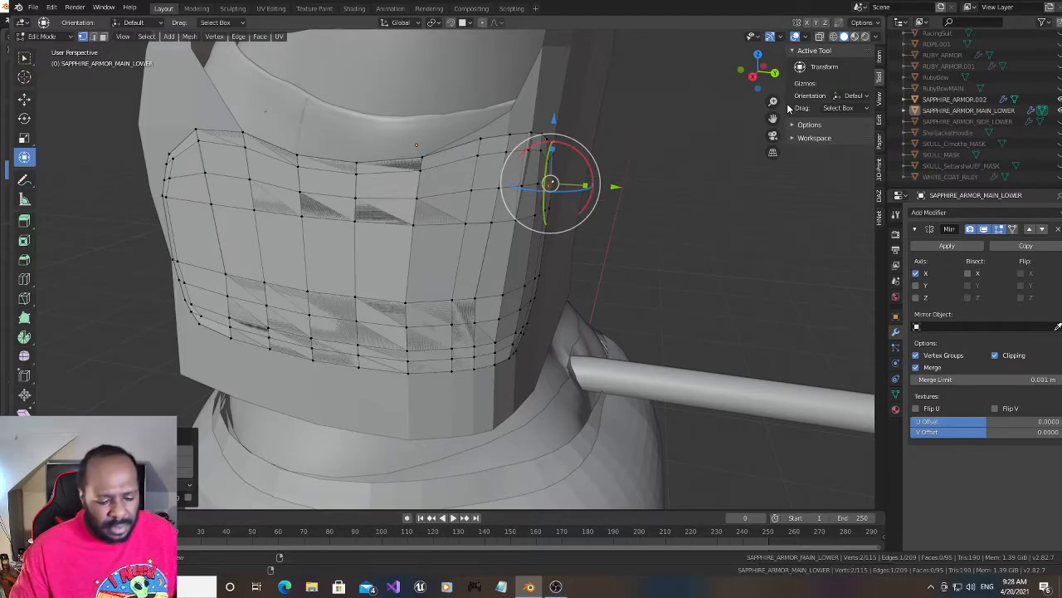
- Select the whole side panel mesh and give it thickness with Solidify Faces
key(a)
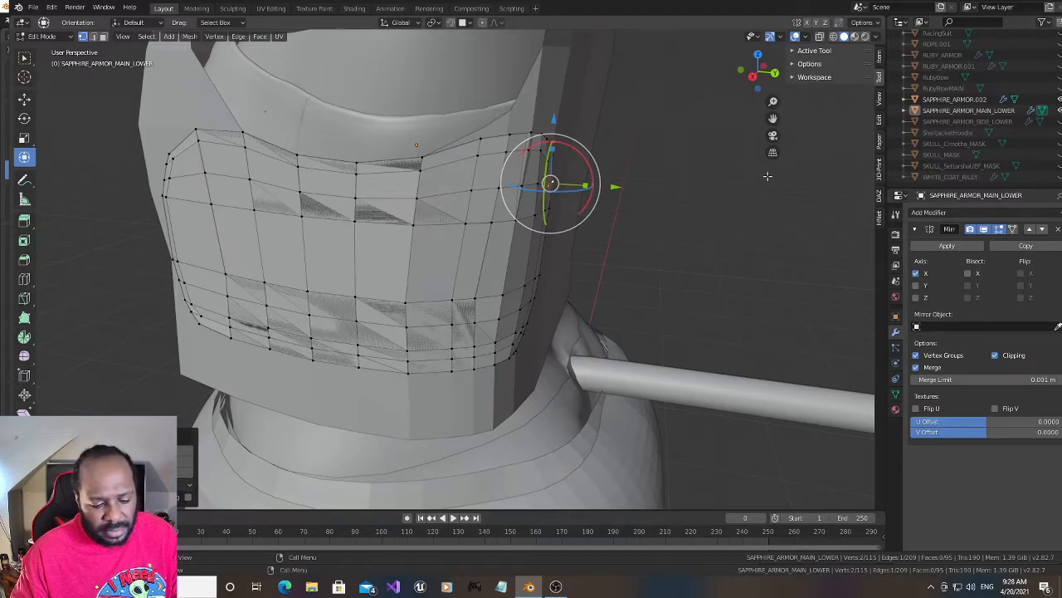
key(a)
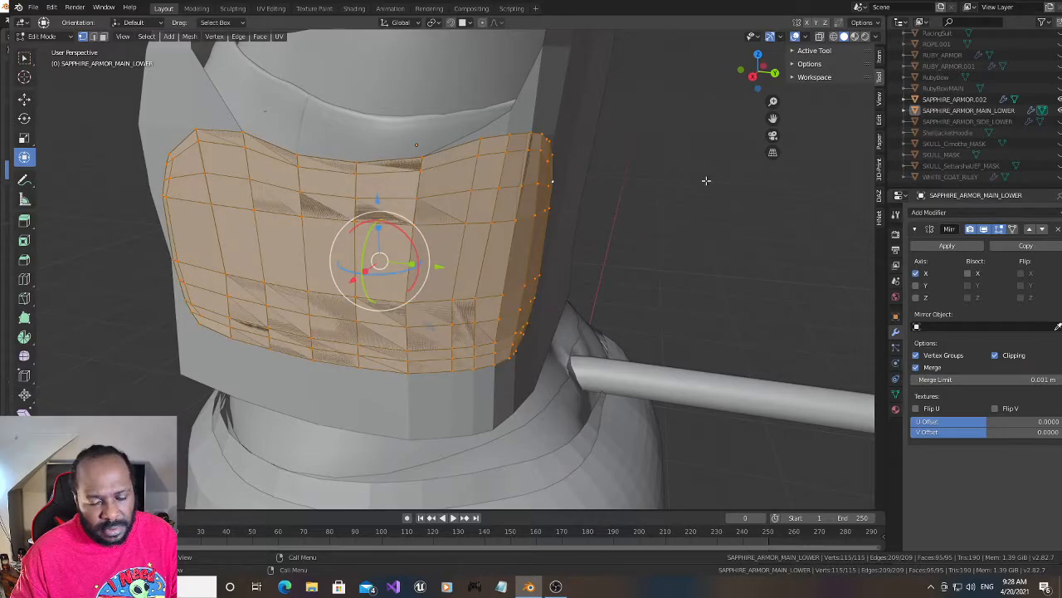
key(ctrl)
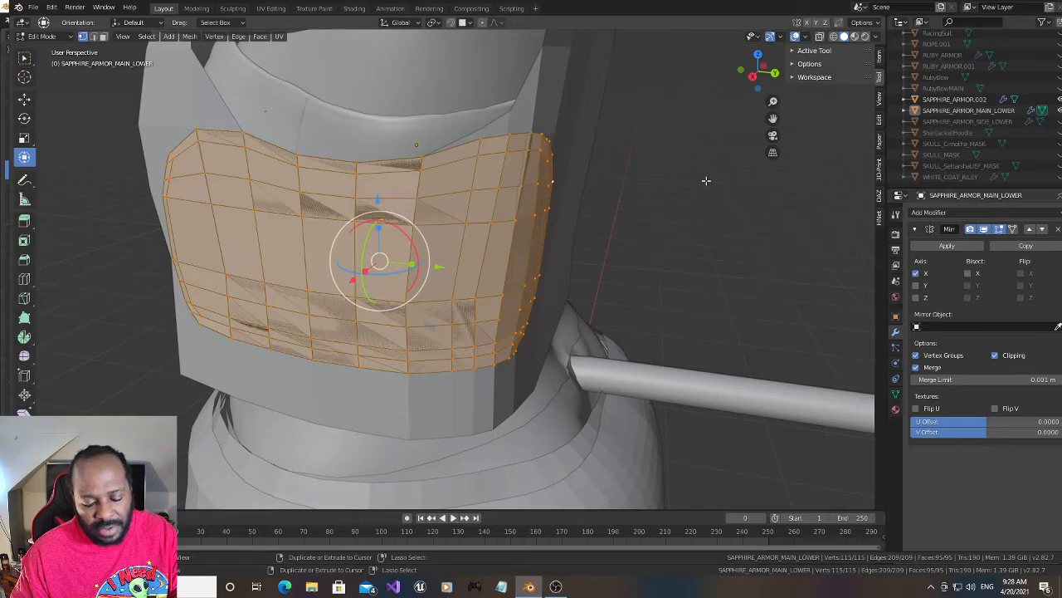
key(ctrl+f)
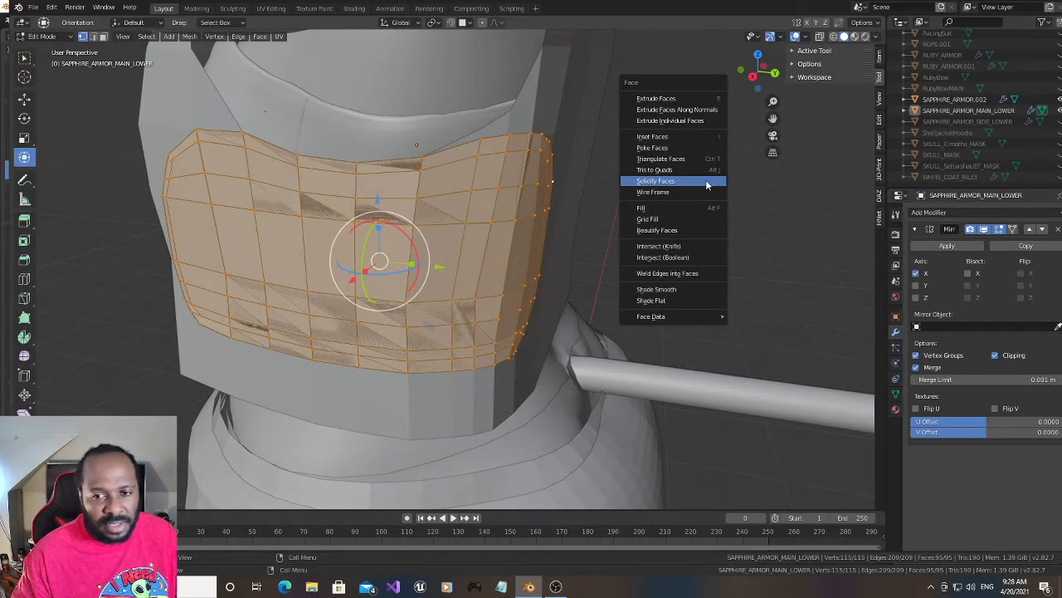
click(706, 180)
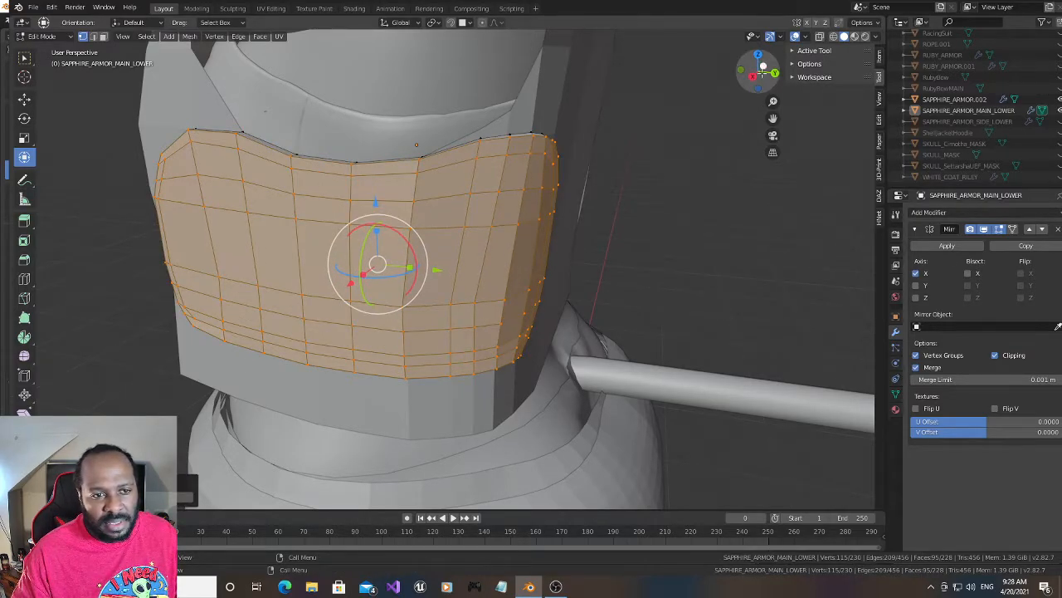
- Move the rear rim vertex pairs of the two rows just below the panel's upper rear corner slightly along negative Y
drag(762, 70, 869, 67)
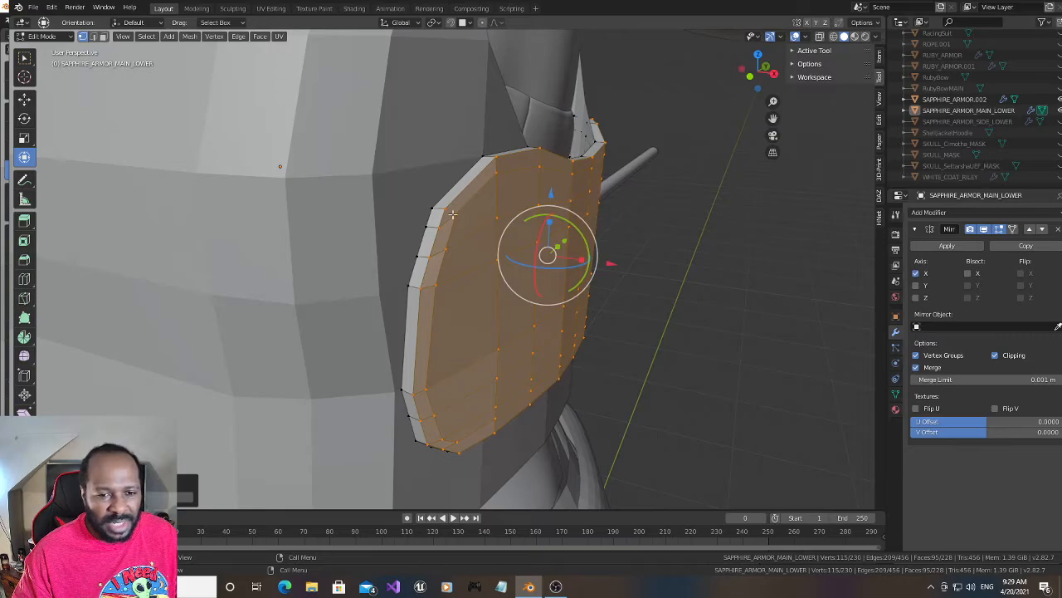
click(420, 256)
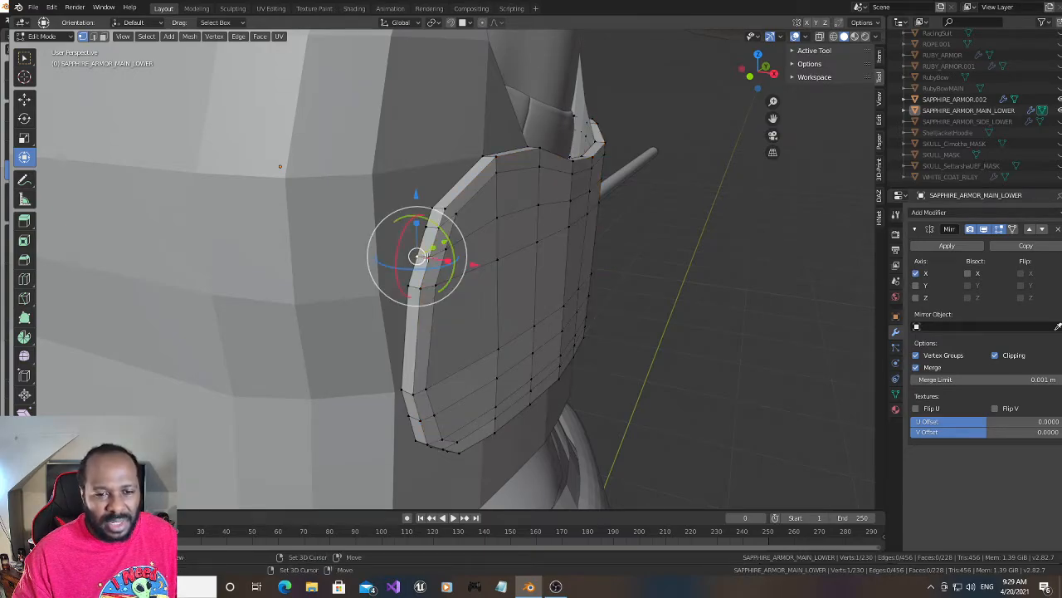
drag(450, 242, 446, 241)
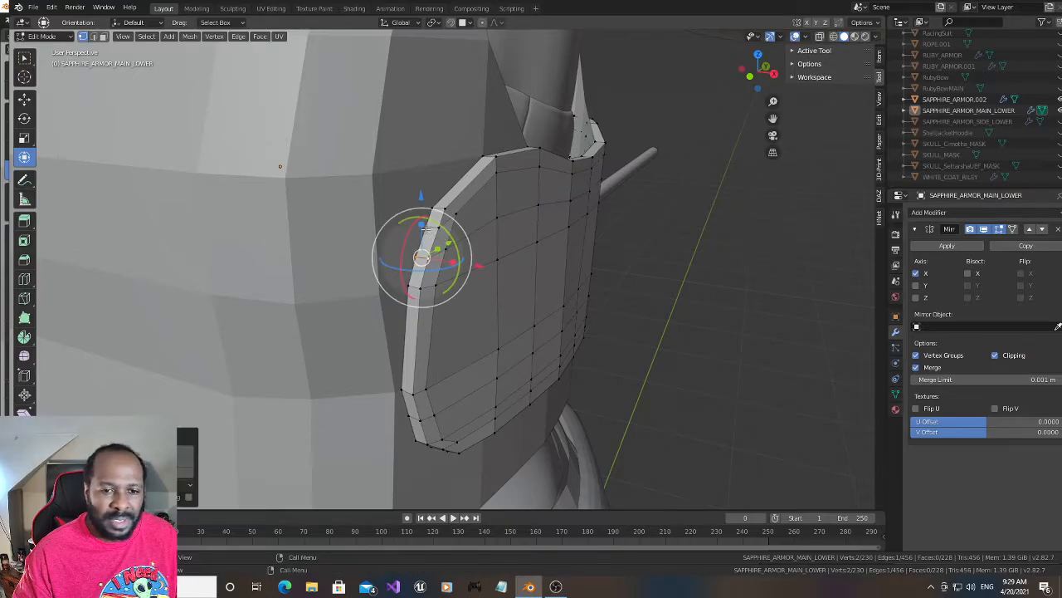
click(428, 228)
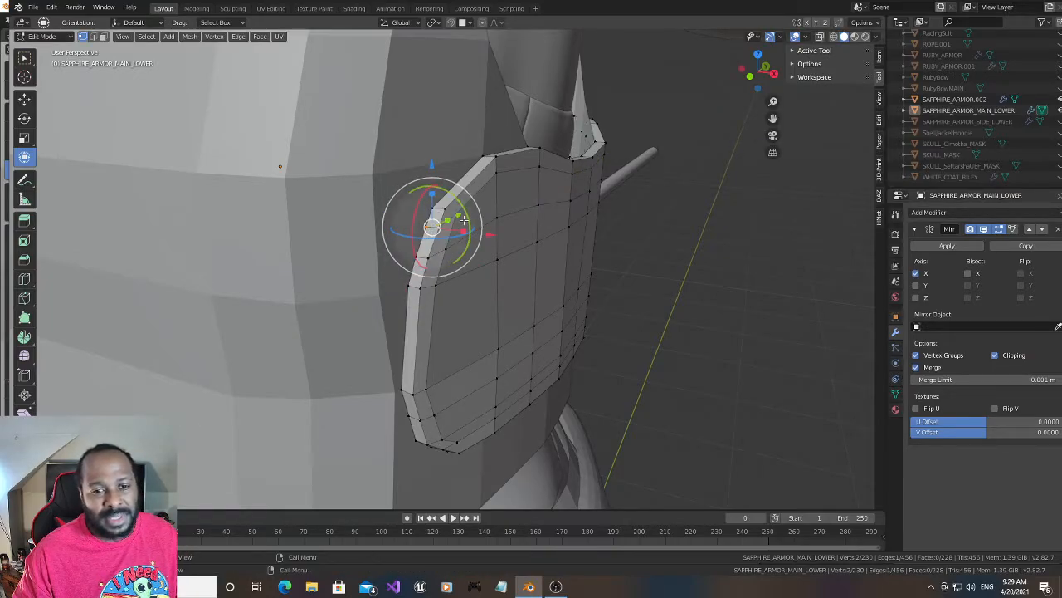
key(r)
key(r)
drag(460, 216, 457, 216)
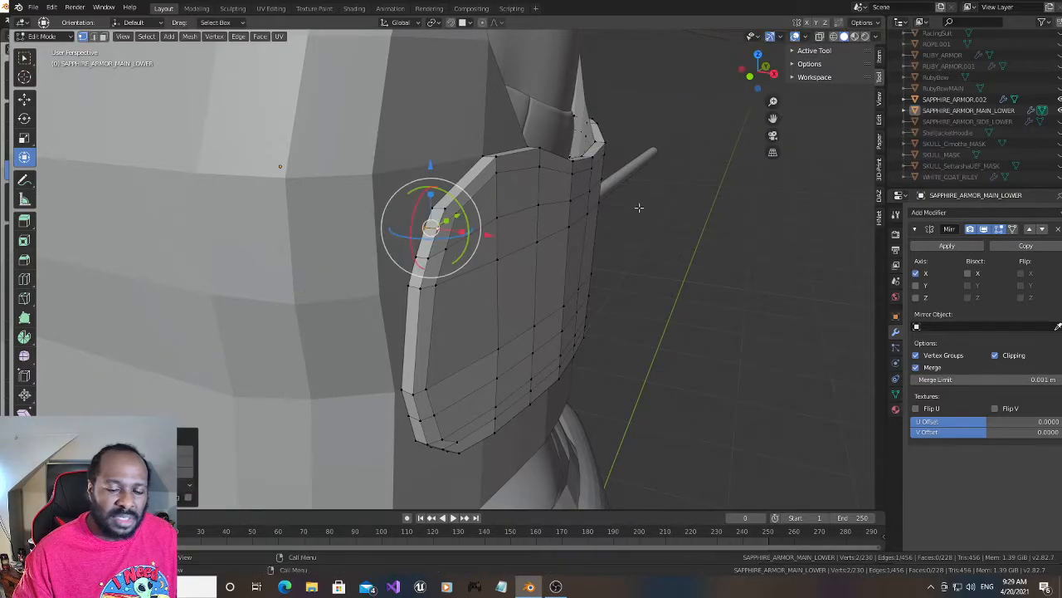
- Move the two rim vertices at the panel's lower rear corner slightly along negative Y
drag(765, 66, 772, 33)
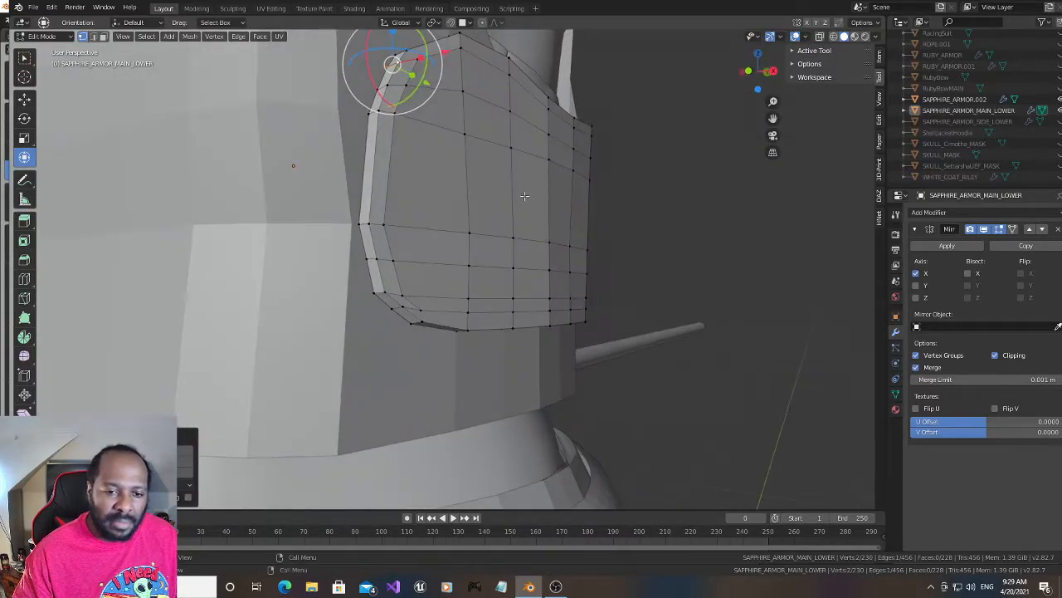
click(401, 307)
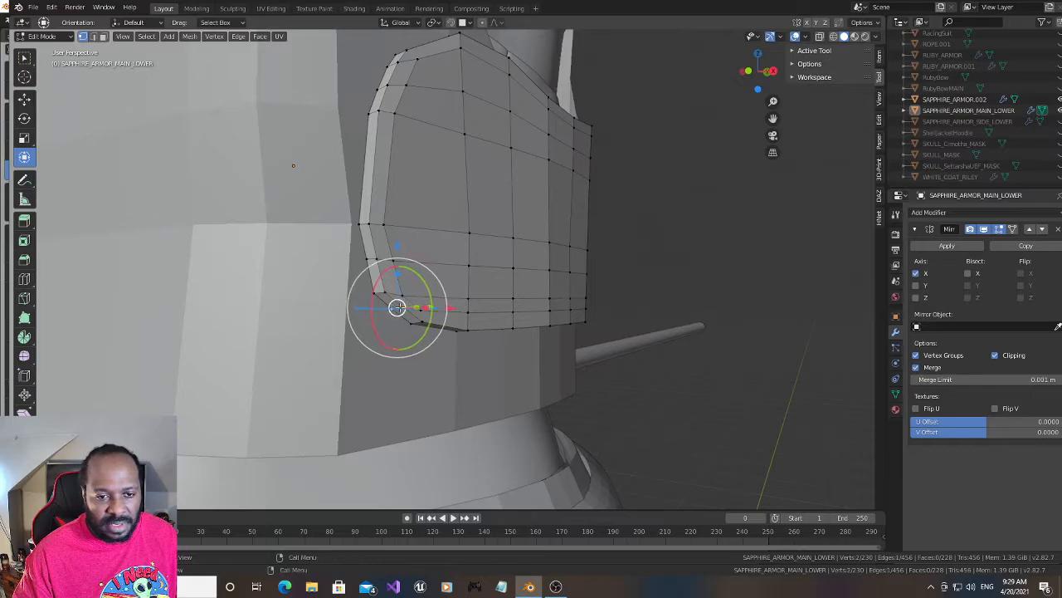
drag(745, 81, 751, 73)
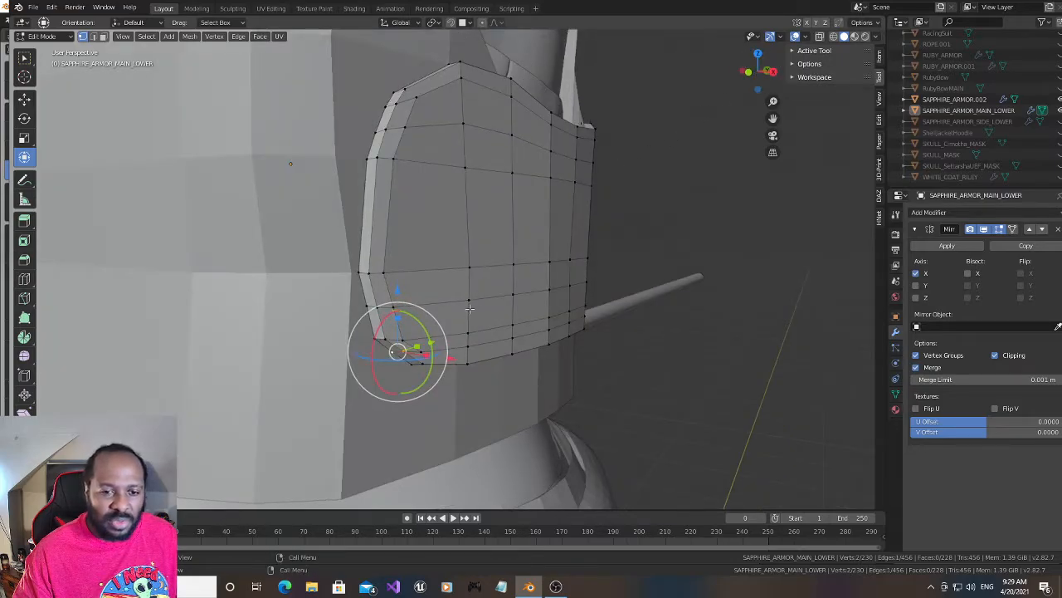
drag(432, 339, 430, 342)
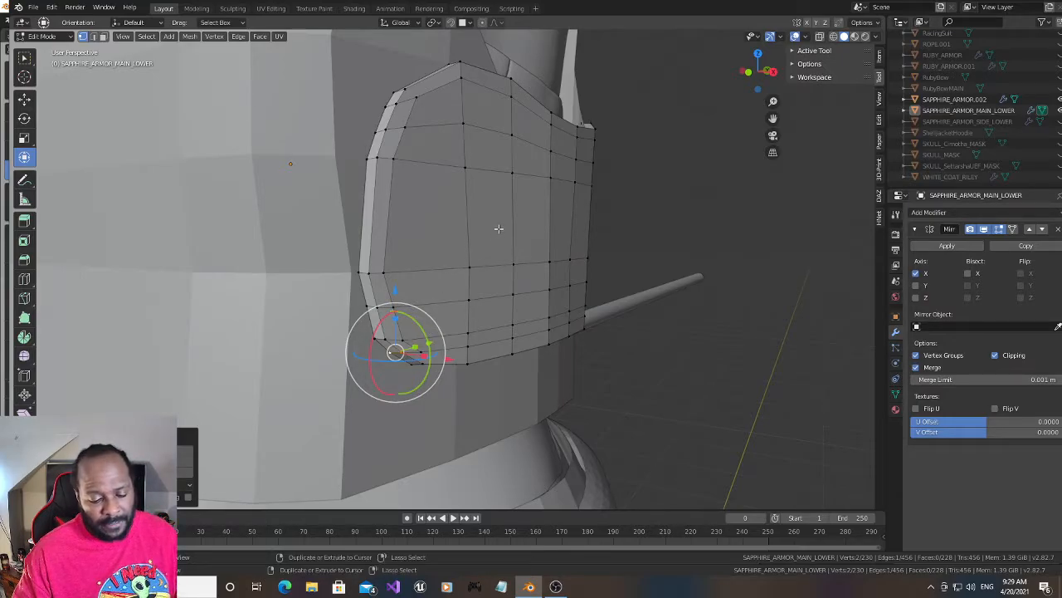
- Add one centred horizontal edge loop around the panel's middle and move its two rear rim vertices slightly along negative Y
key(ctrl+r)
click(404, 230)
right_click(403, 230)
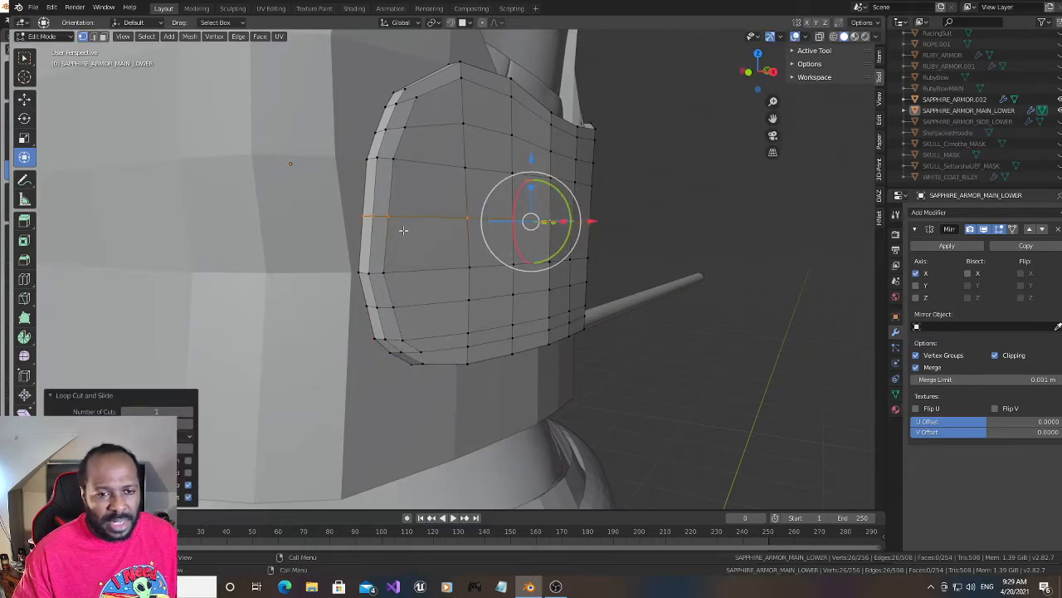
click(371, 215)
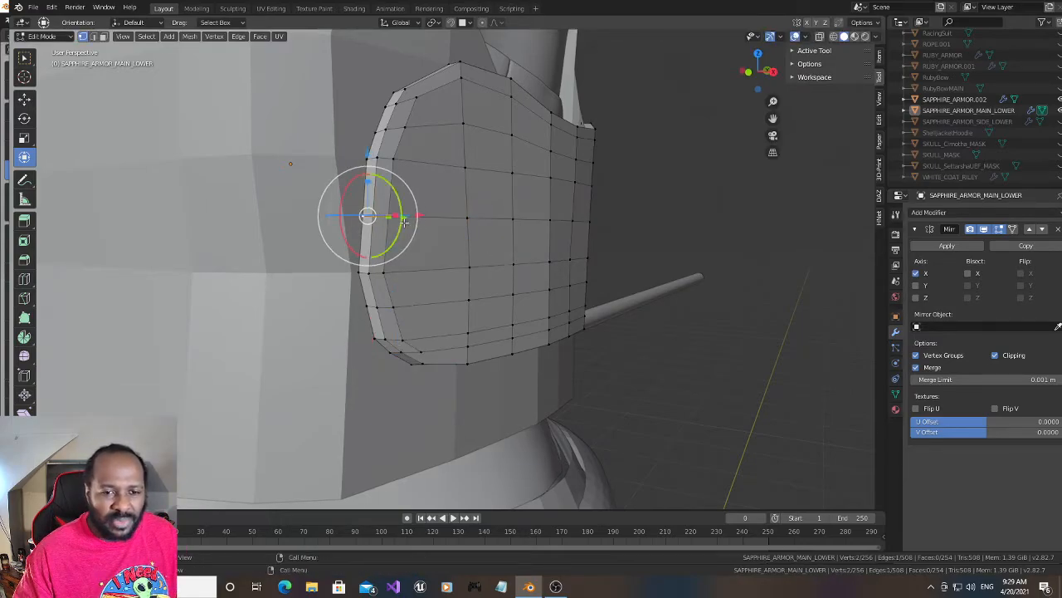
middle_drag(403, 220, 411, 284)
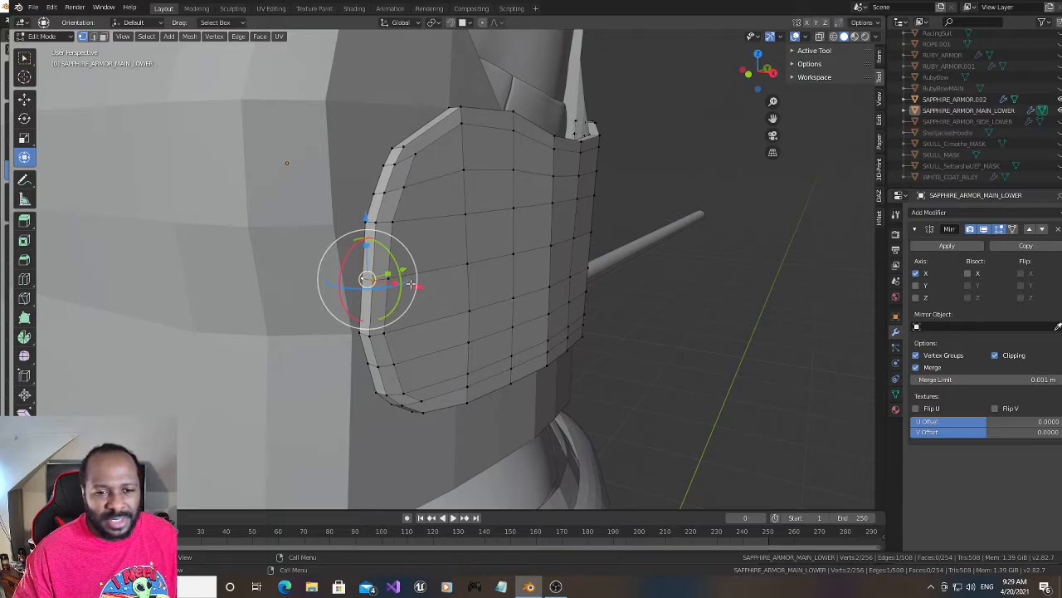
drag(404, 269, 399, 267)
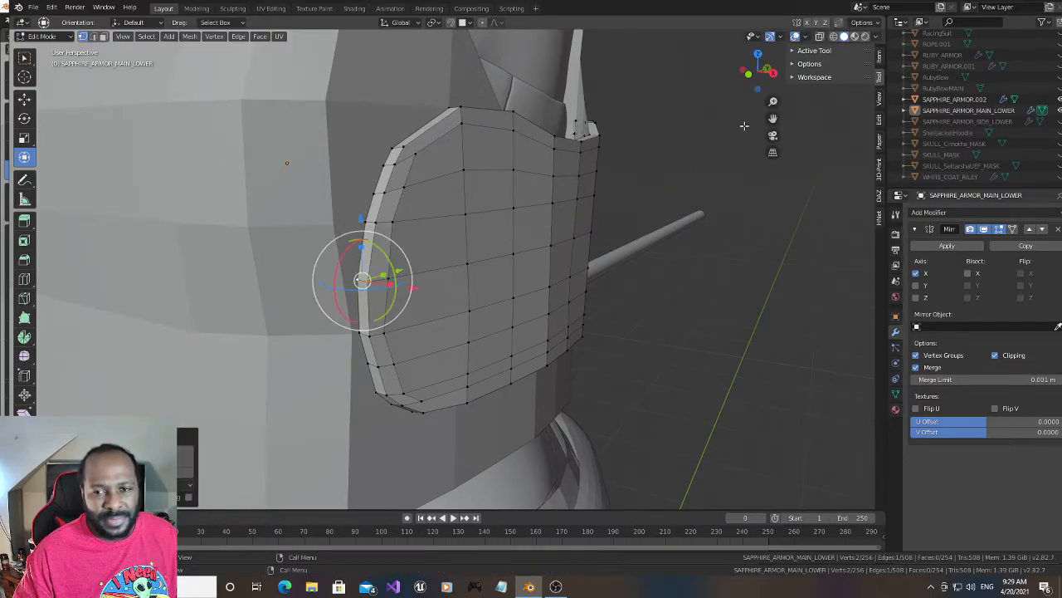
- Move the rear rim vertex pairs of the new middle loop and of the row above it slightly along negative X
drag(764, 72, 579, 72)
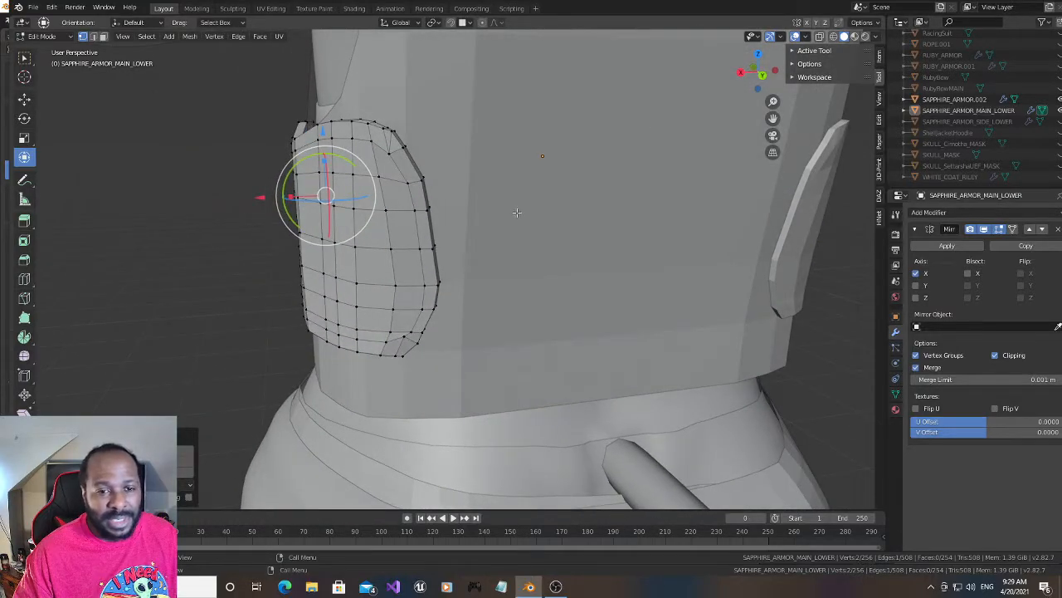
alt+click(430, 246)
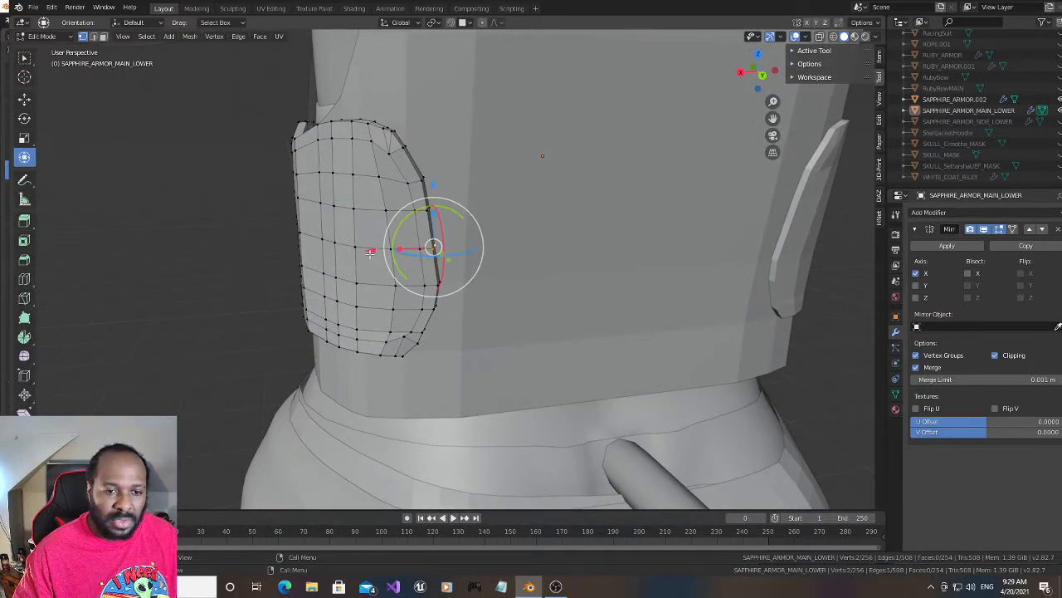
drag(370, 251, 376, 257)
alt+click(427, 211)
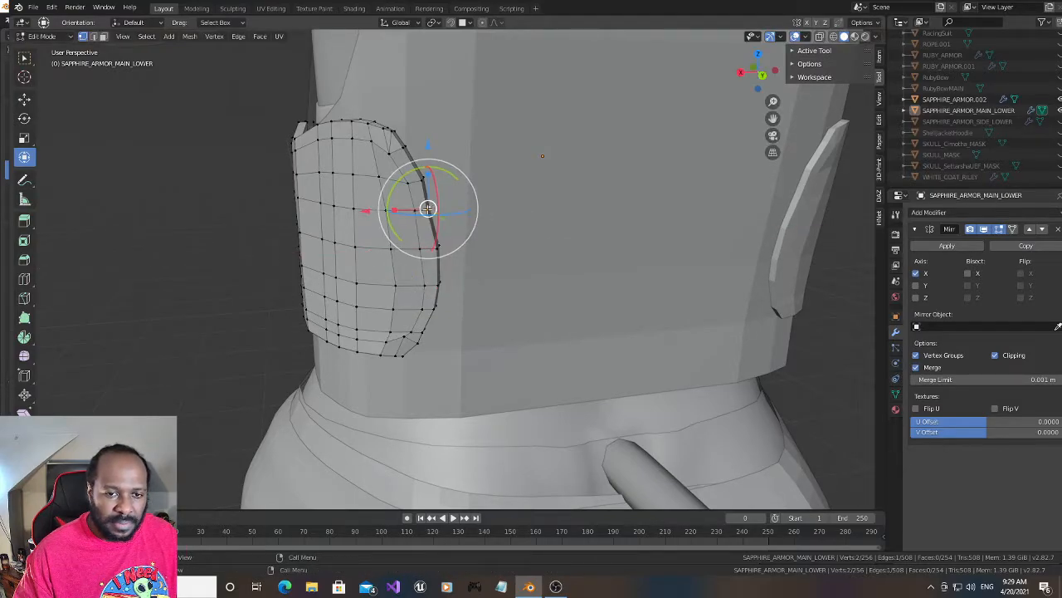
drag(376, 211, 374, 210)
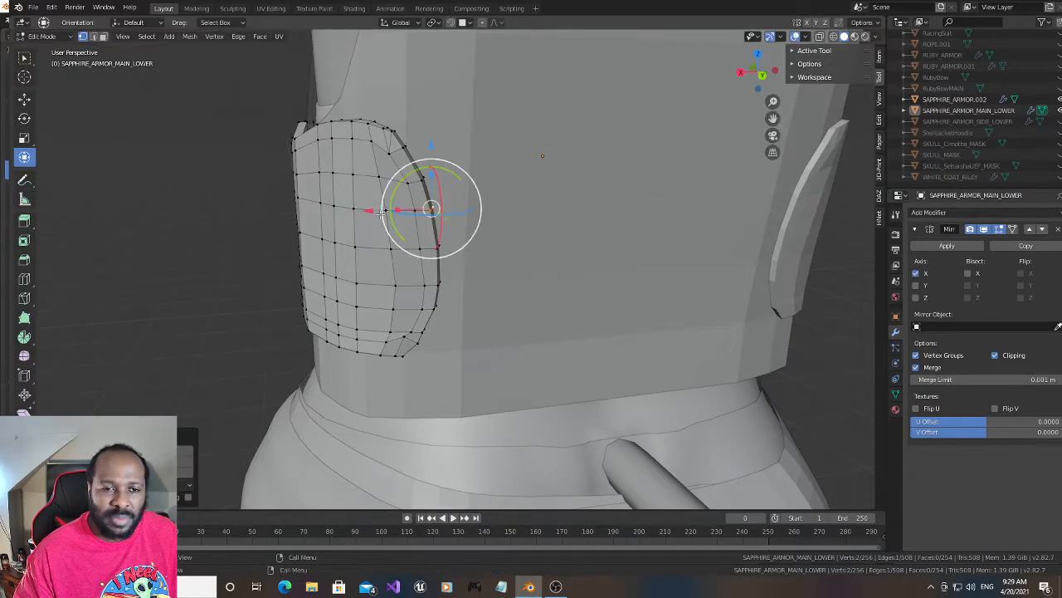
- Select the front and back vertices just inside the rear rim on the row above the middle loop and move them slightly along negative X
alt+click(415, 210)
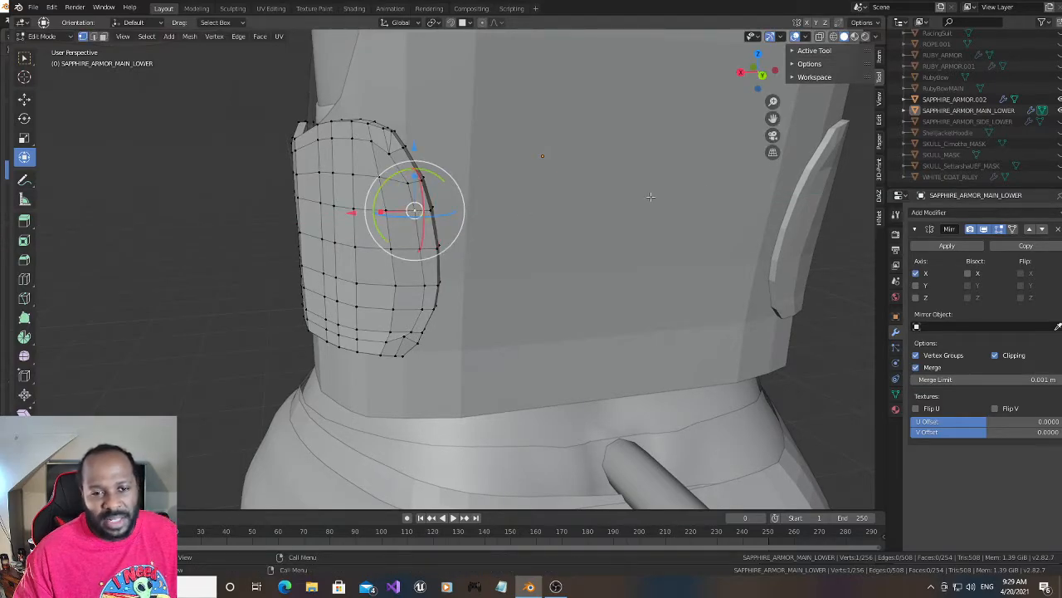
click(833, 36)
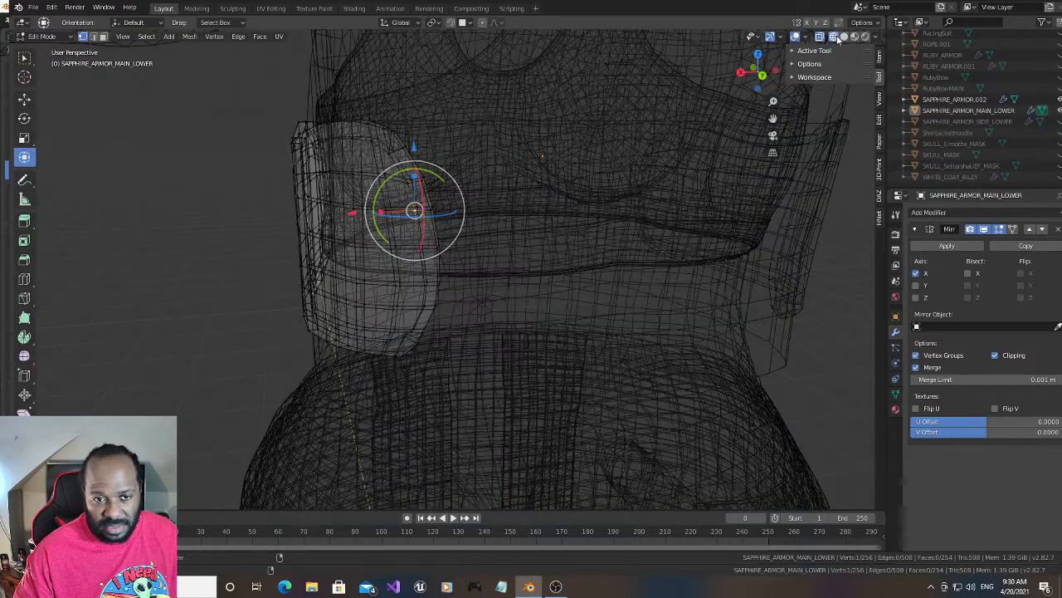
key(c)
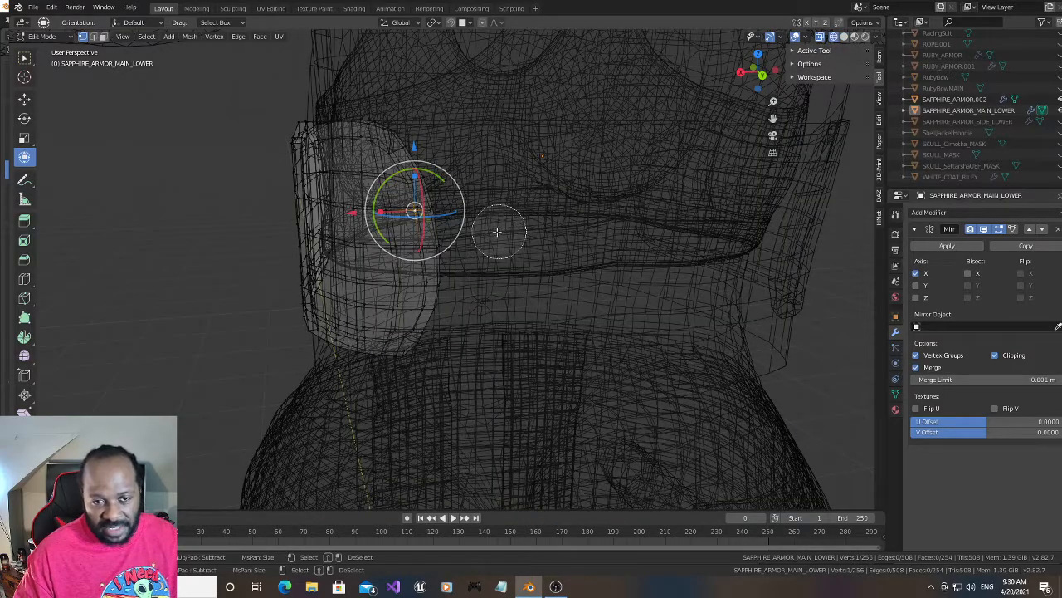
scroll(476, 235, up, 2)
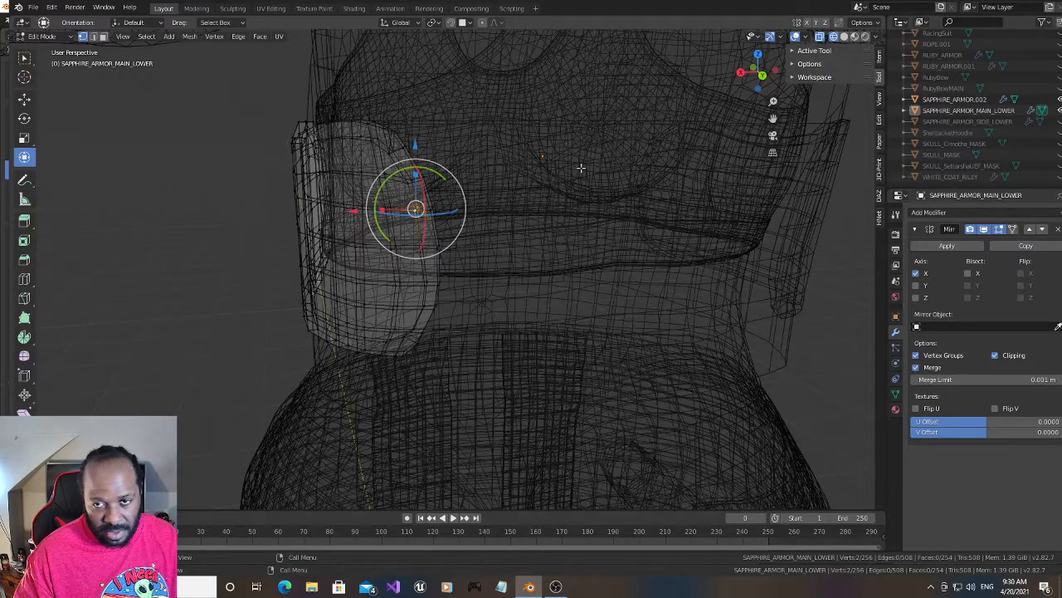
click(844, 37)
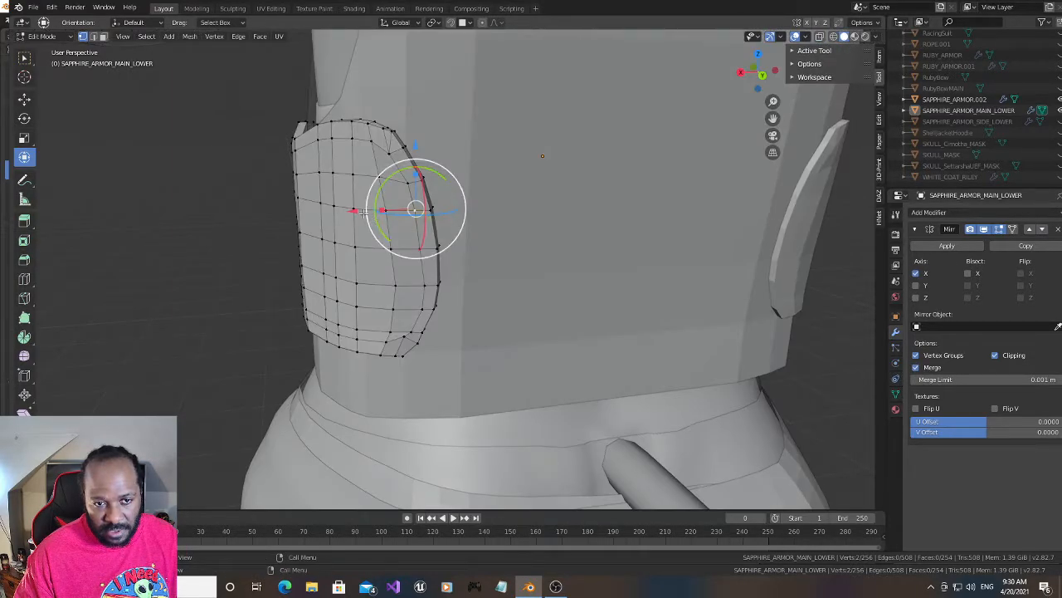
drag(354, 211, 362, 215)
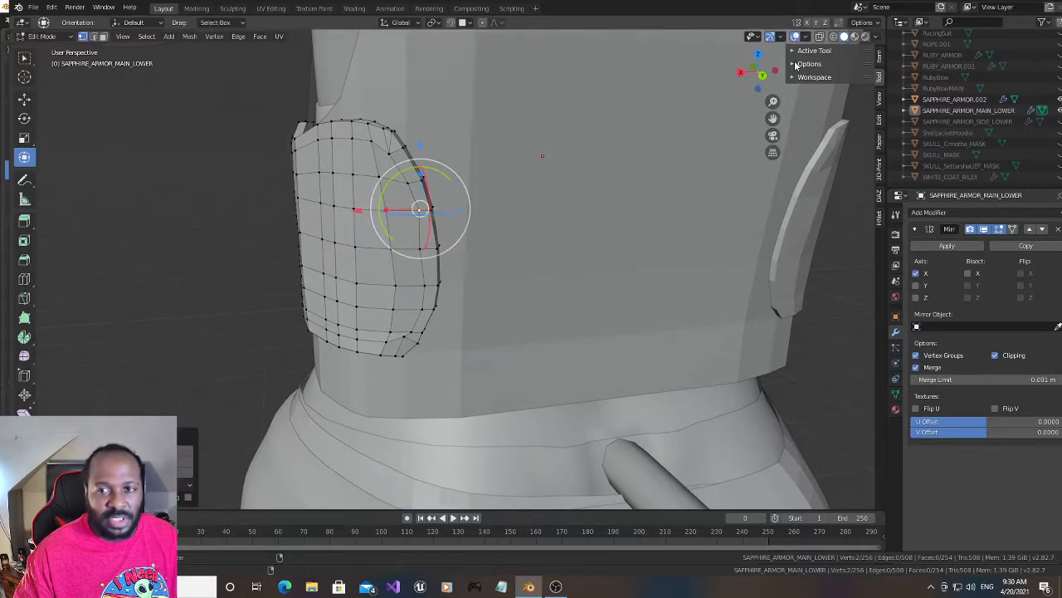
- Select the front and back vertices just inside the rear rim on the middle loop in wireframe and move them slightly along negative X
click(834, 36)
click(595, 238)
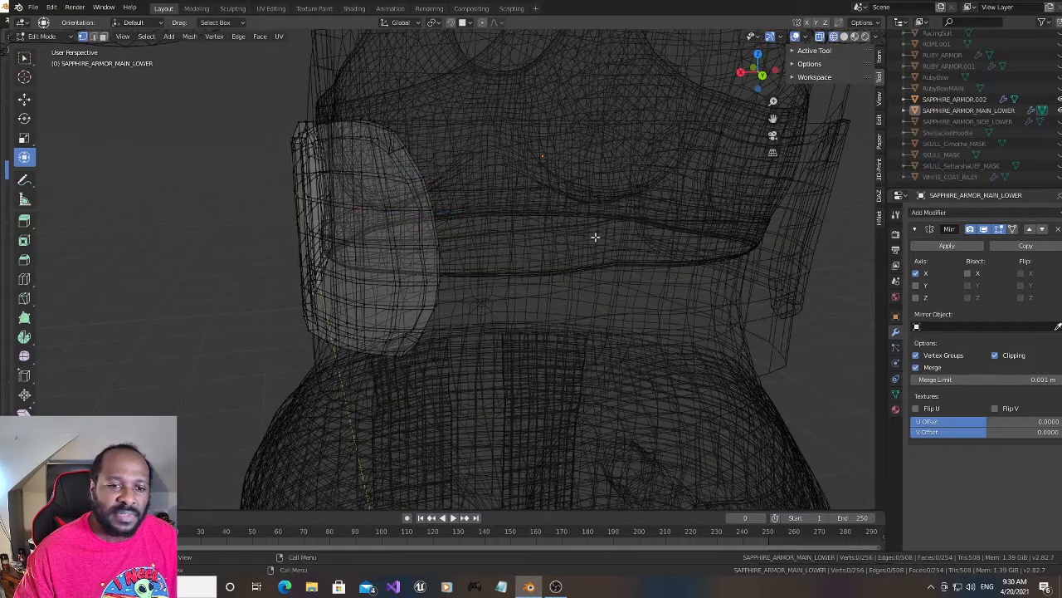
click(421, 248)
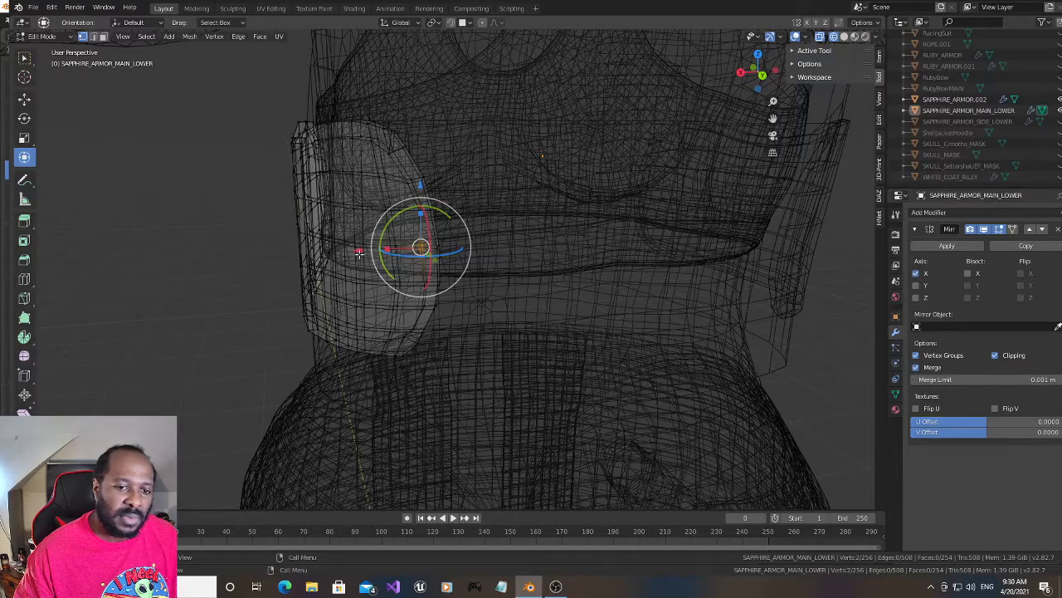
drag(359, 251, 364, 254)
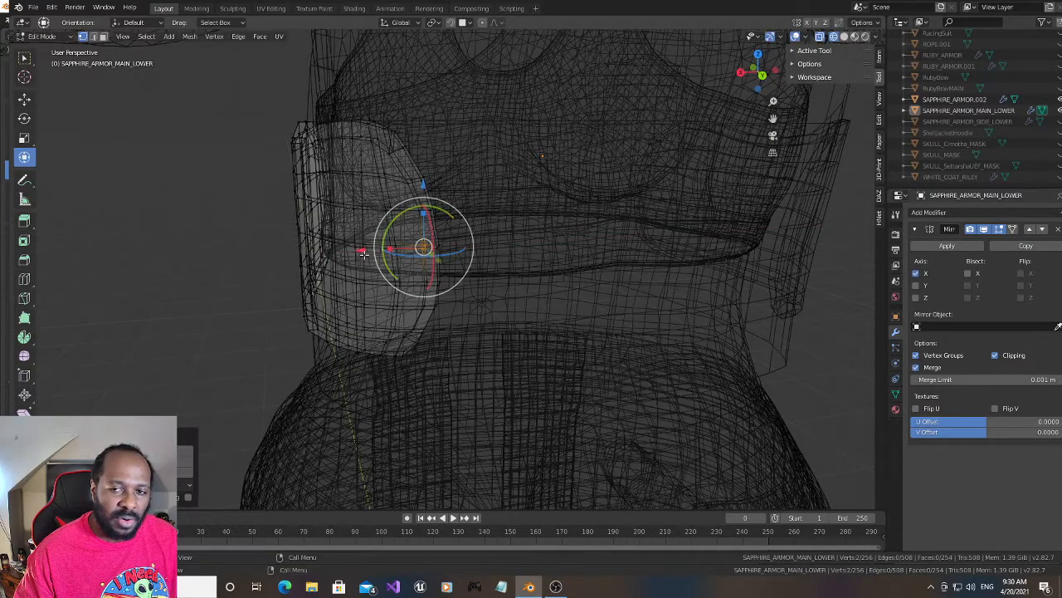
click(844, 37)
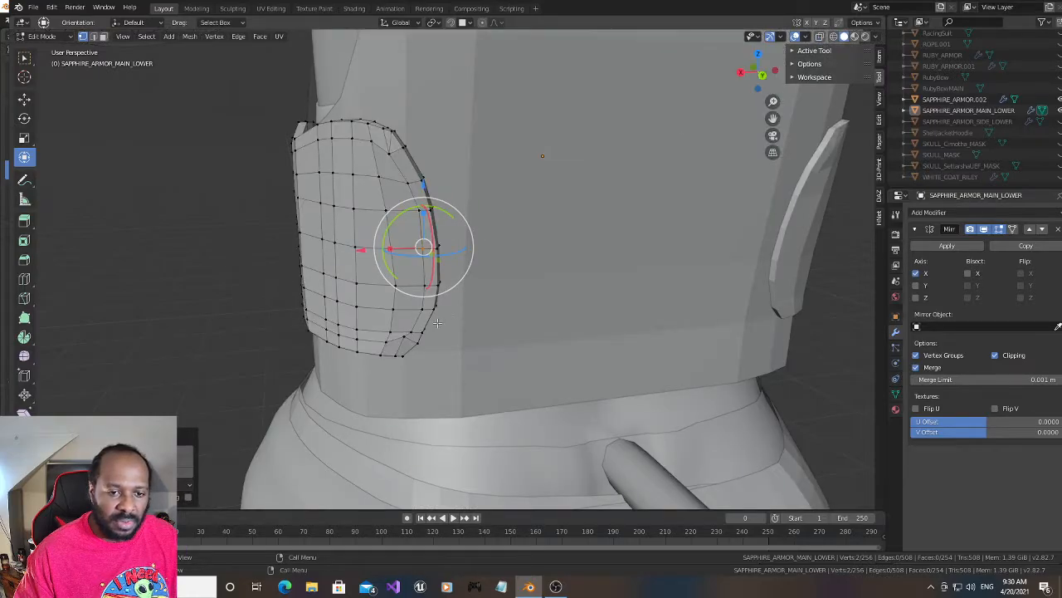
click(481, 322)
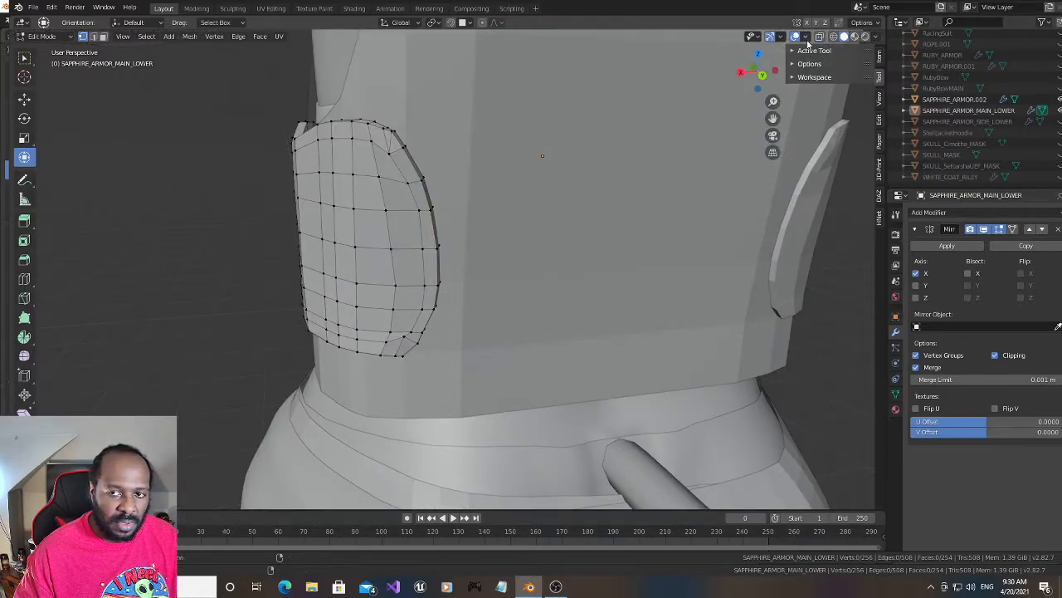
key(shift+z)
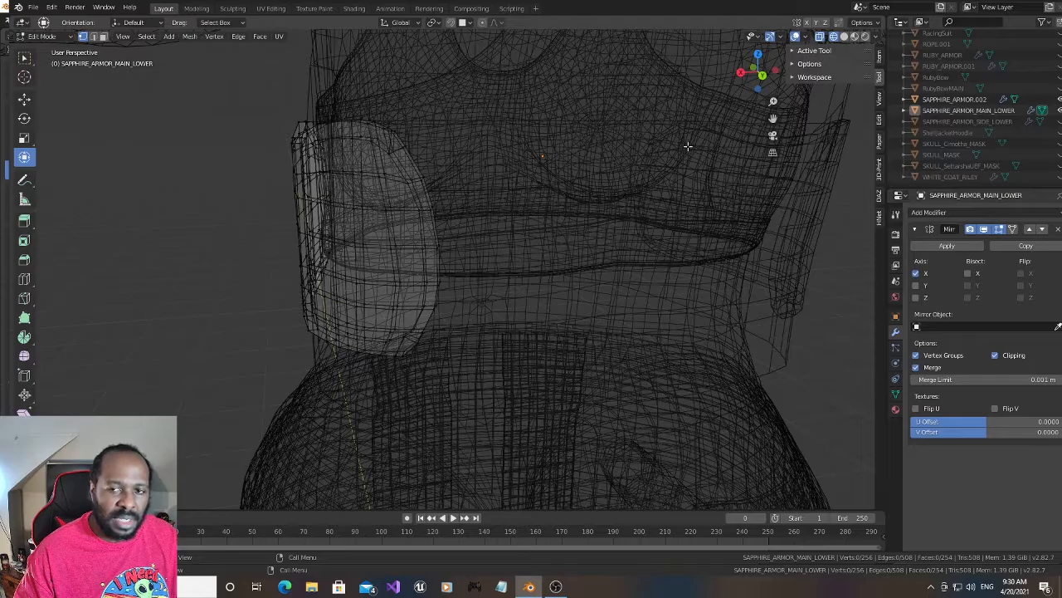
mouse_move(757, 72)
mouse_down()
mouse_move(747, 73)
mouse_move(761, 87)
mouse_up()
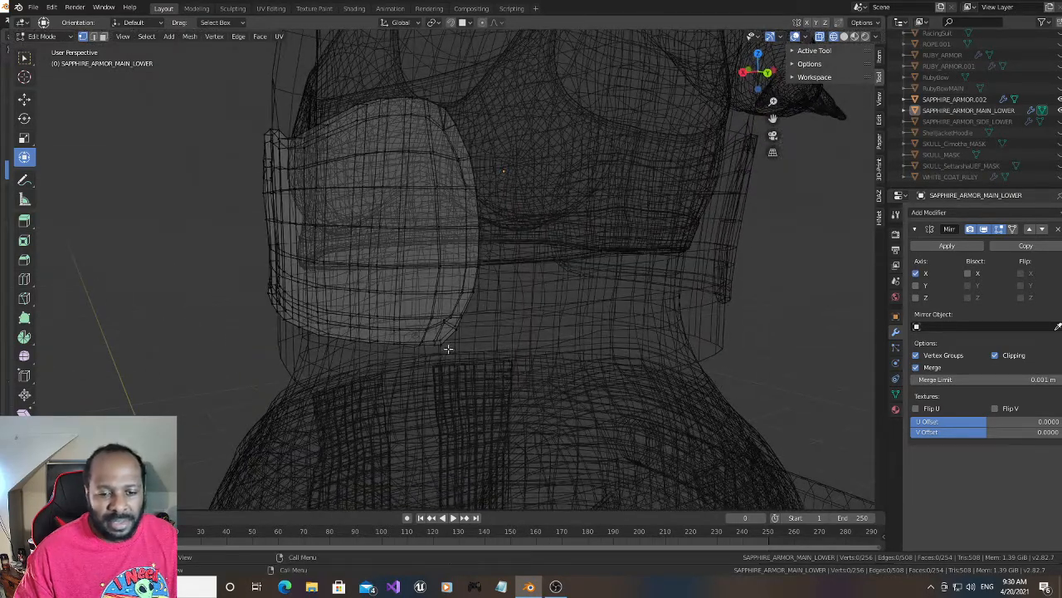
key(c)
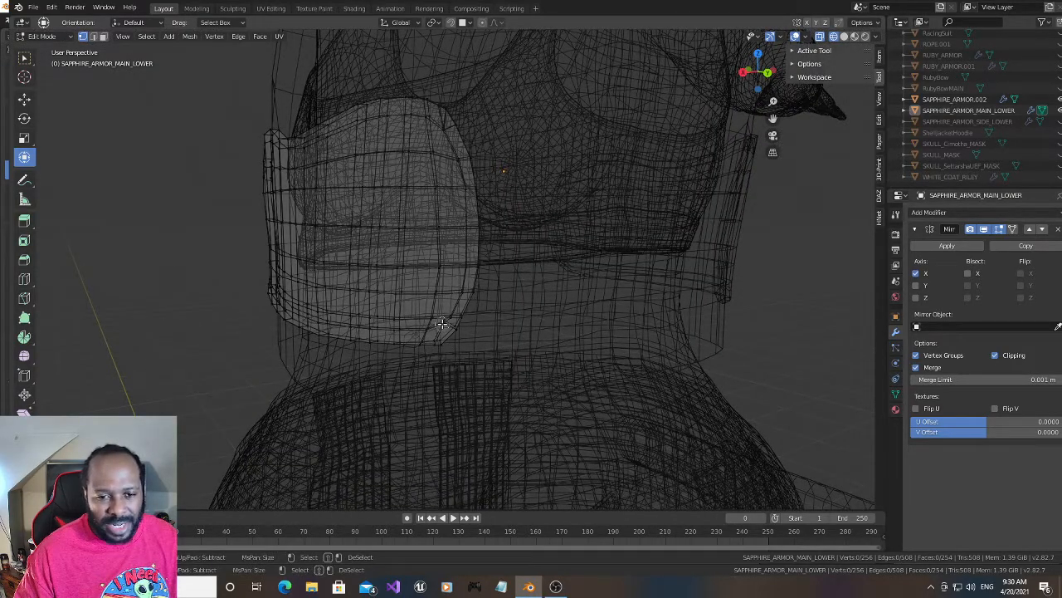
drag(443, 323, 446, 318)
right_click(446, 318)
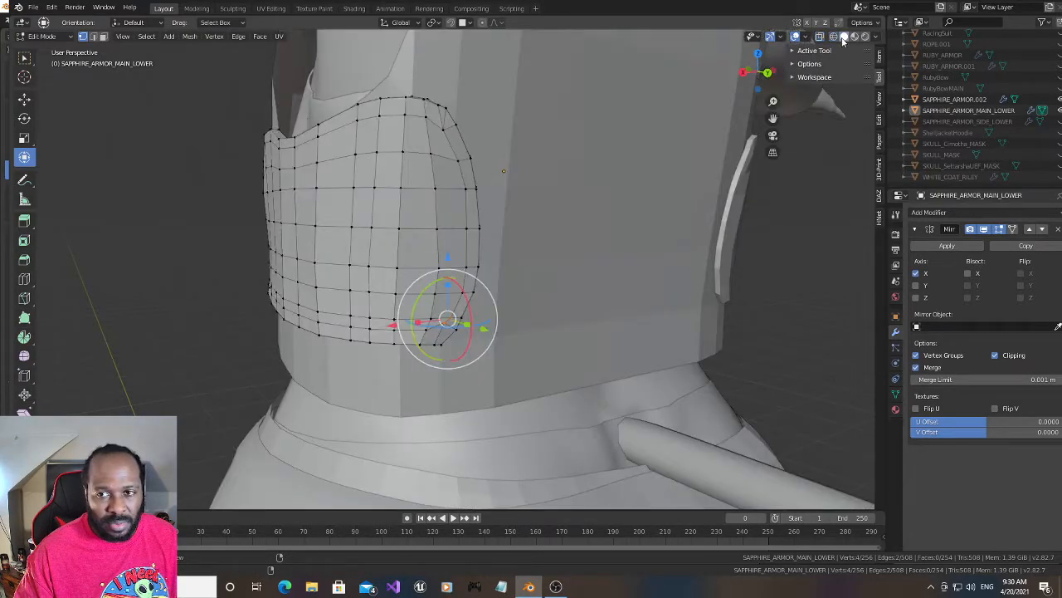
click(844, 37)
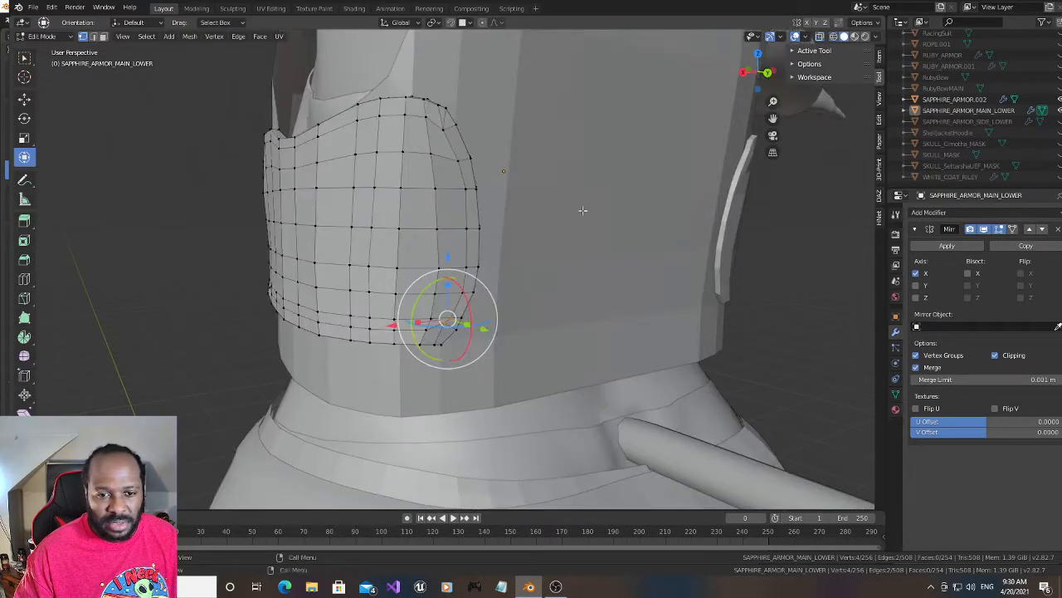
click(555, 277)
- Select the two vertices just inside the panel's lower rear corner in wireframe and move them slightly down along Z
click(833, 37)
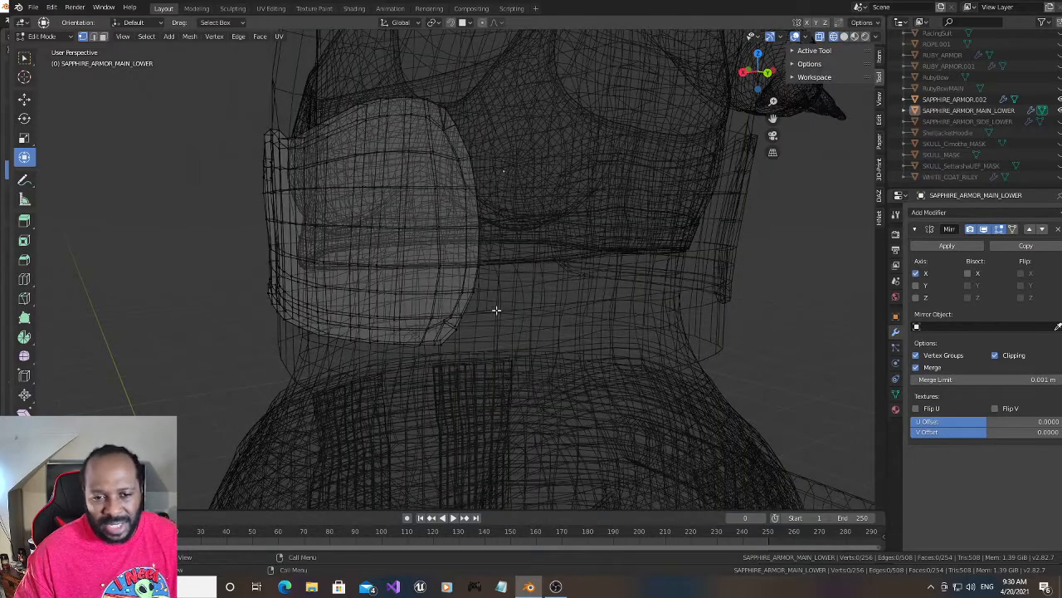
click(442, 324)
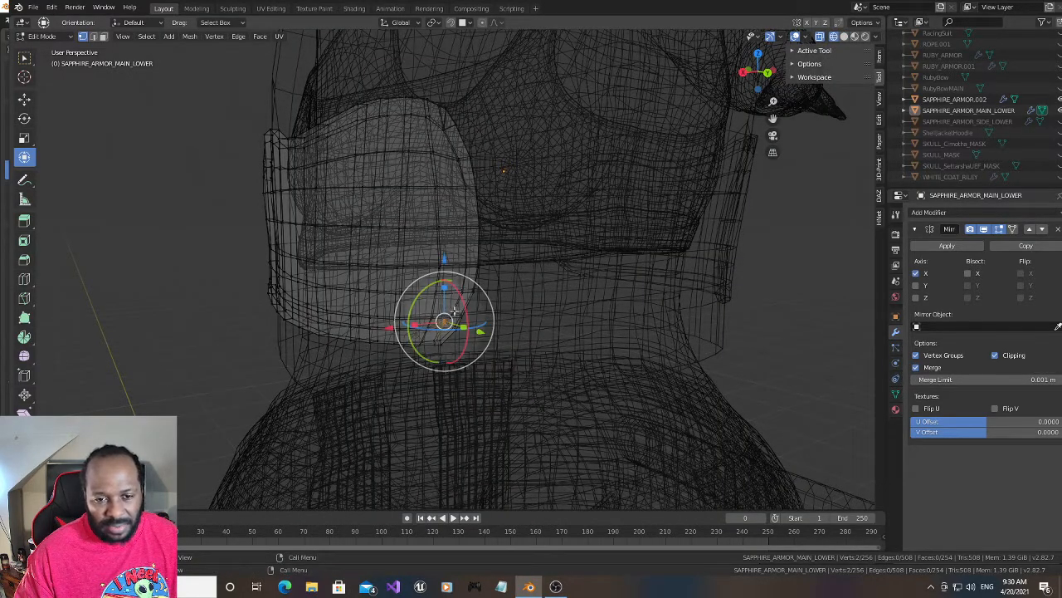
click(844, 37)
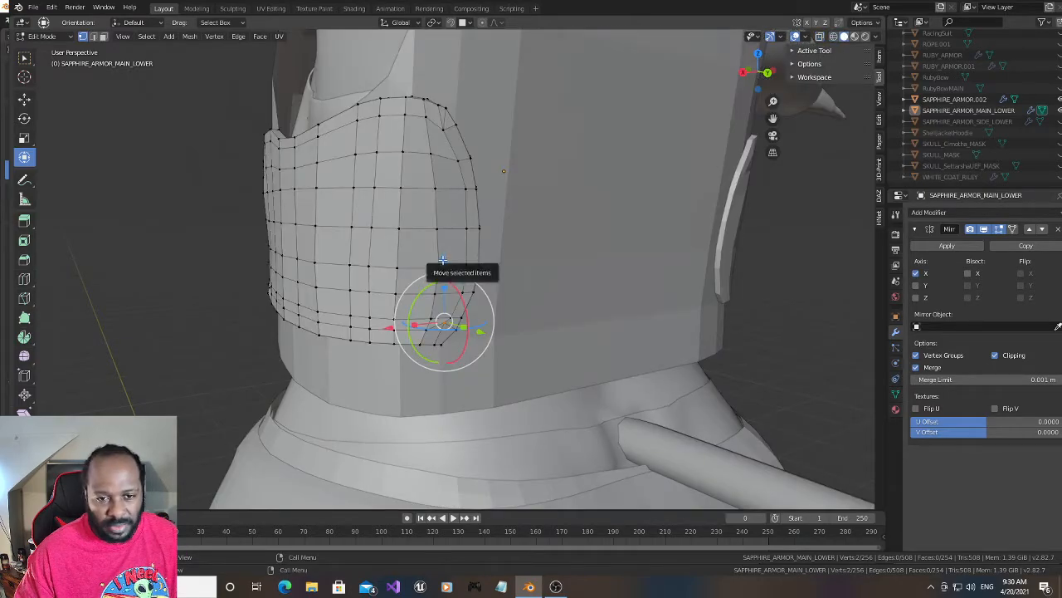
drag(442, 260, 440, 264)
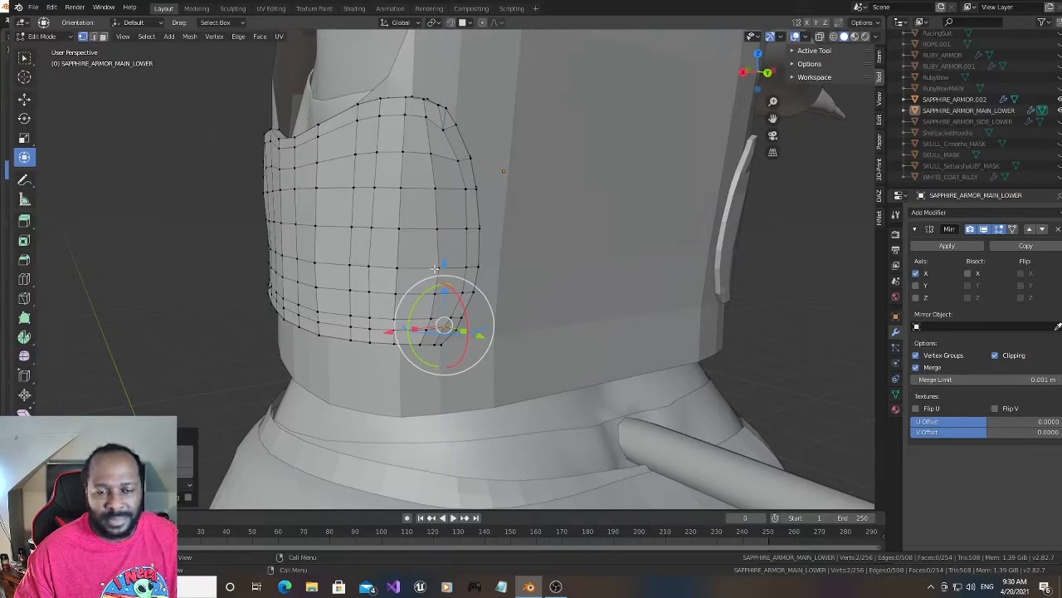
- Select the front and back vertices just inside the rear rim on the row above the middle loop and move them slightly along positive Y
drag(749, 75, 871, 80)
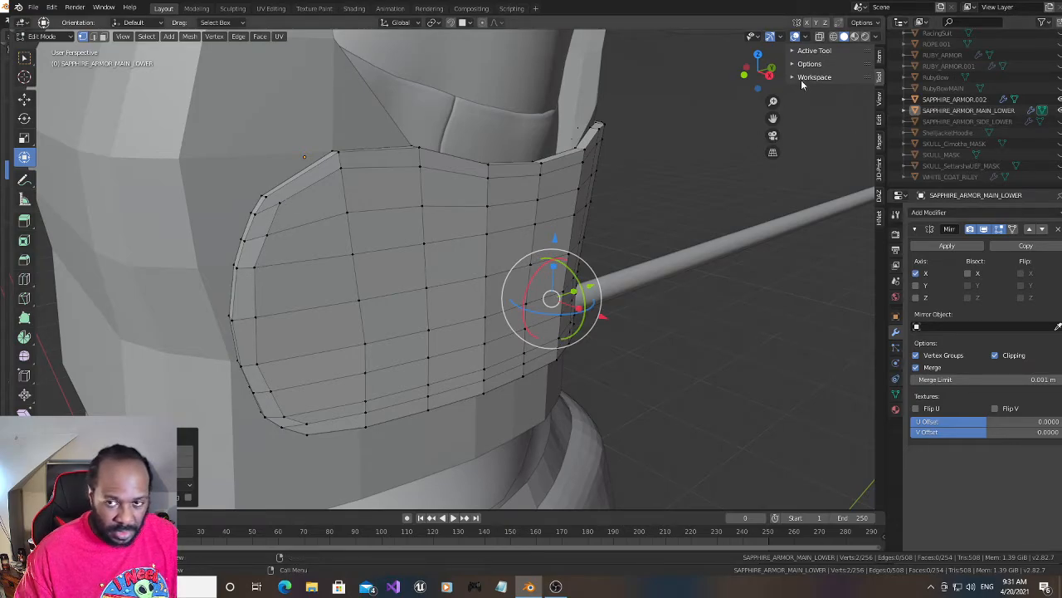
click(835, 36)
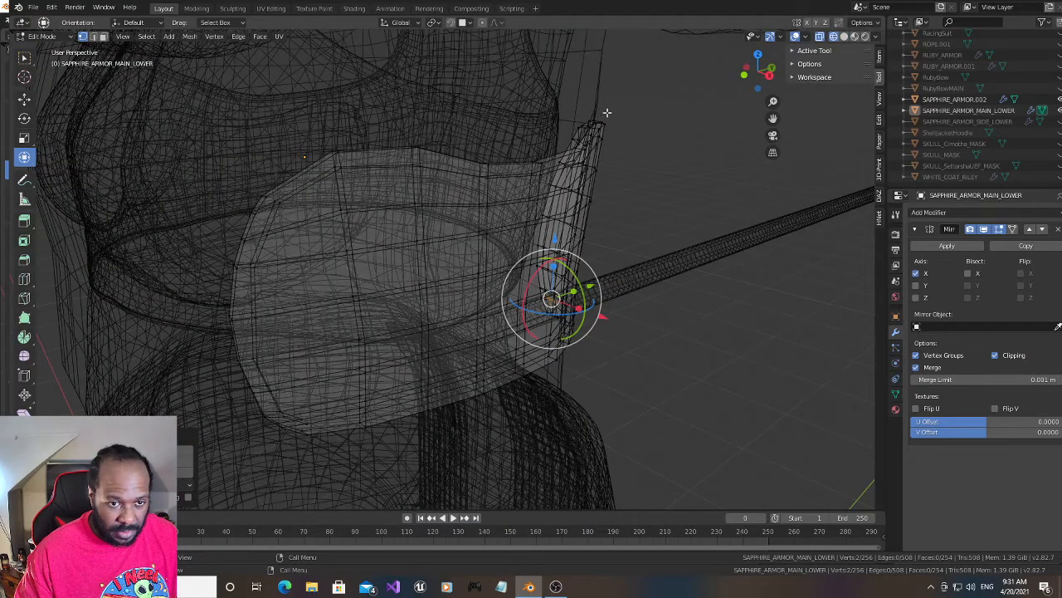
click(251, 263)
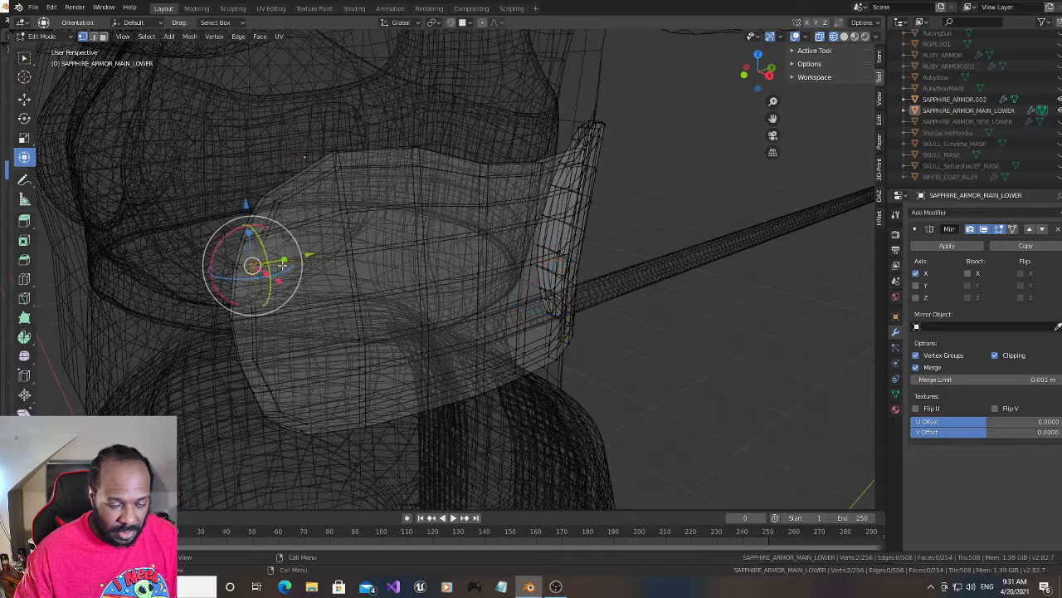
drag(307, 255, 316, 254)
click(844, 37)
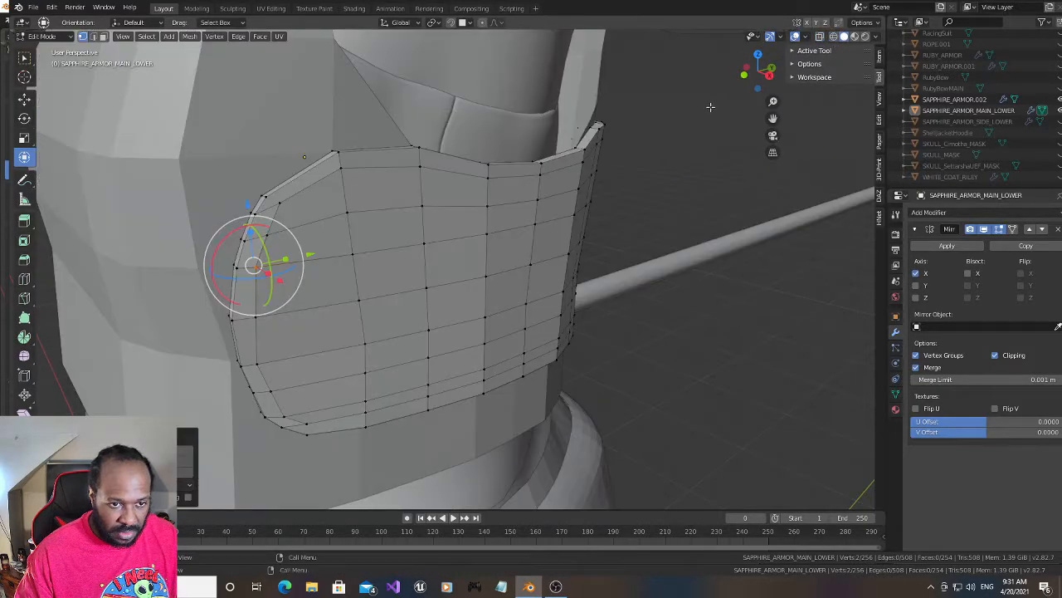
- Select the vertices just inside the rear rim on the row below the middle loop in wireframe and move them slightly along positive Y
drag(768, 83, 759, 75)
click(833, 36)
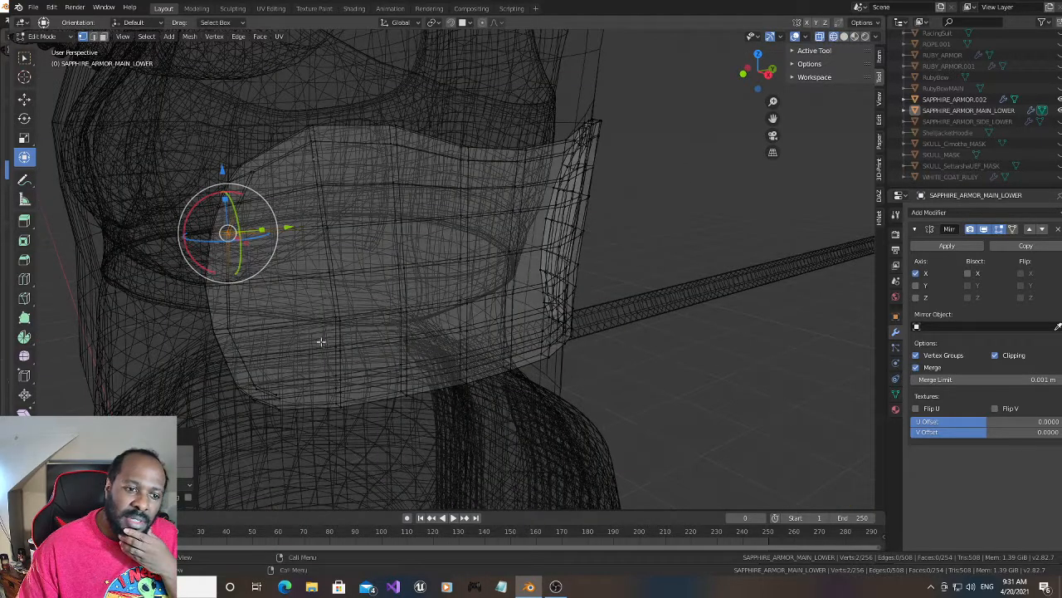
click(231, 330)
click(844, 36)
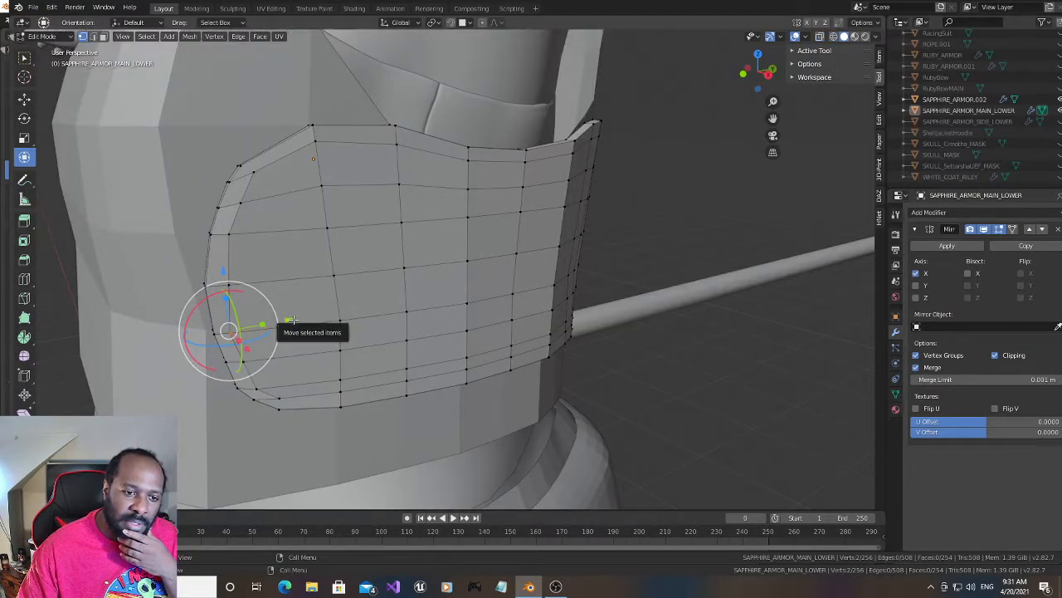
drag(261, 324, 295, 319)
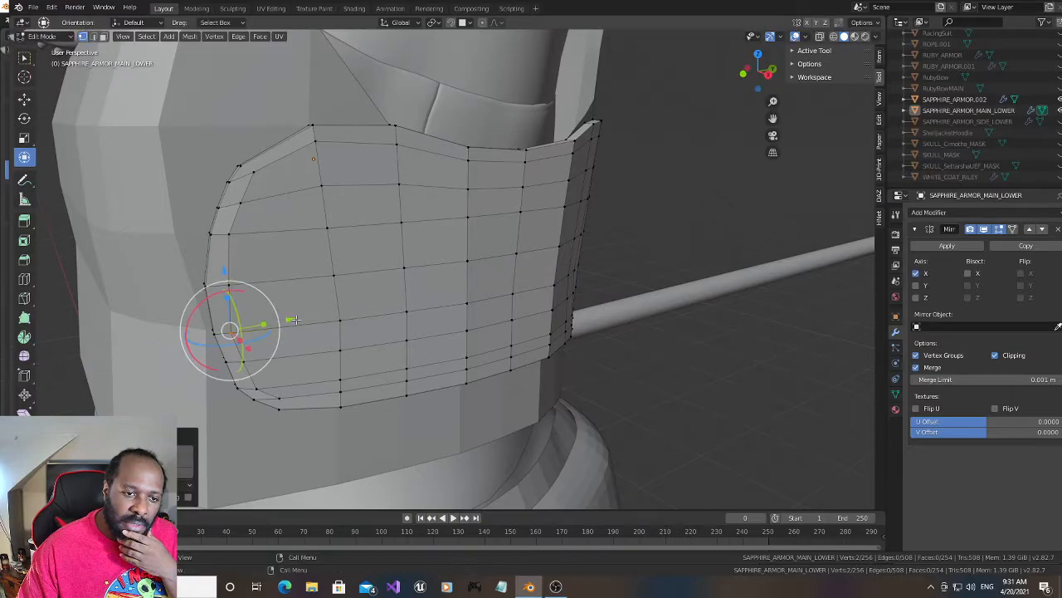
- Select the front and back vertices just inside the rear rim on the middle loop and move them slightly along negative Y
click(834, 37)
key(alt+a)
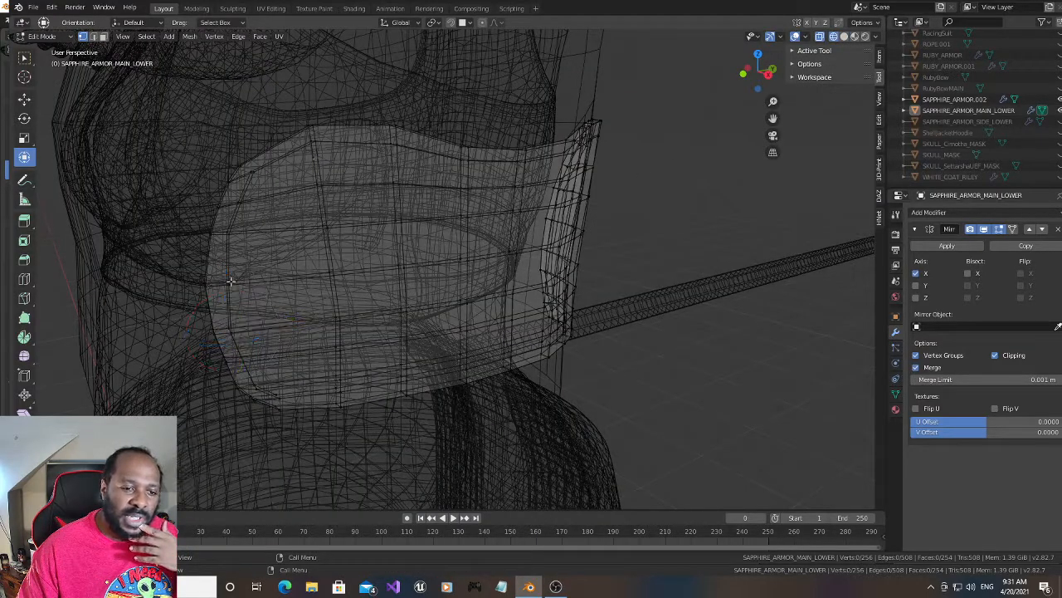
click(228, 283)
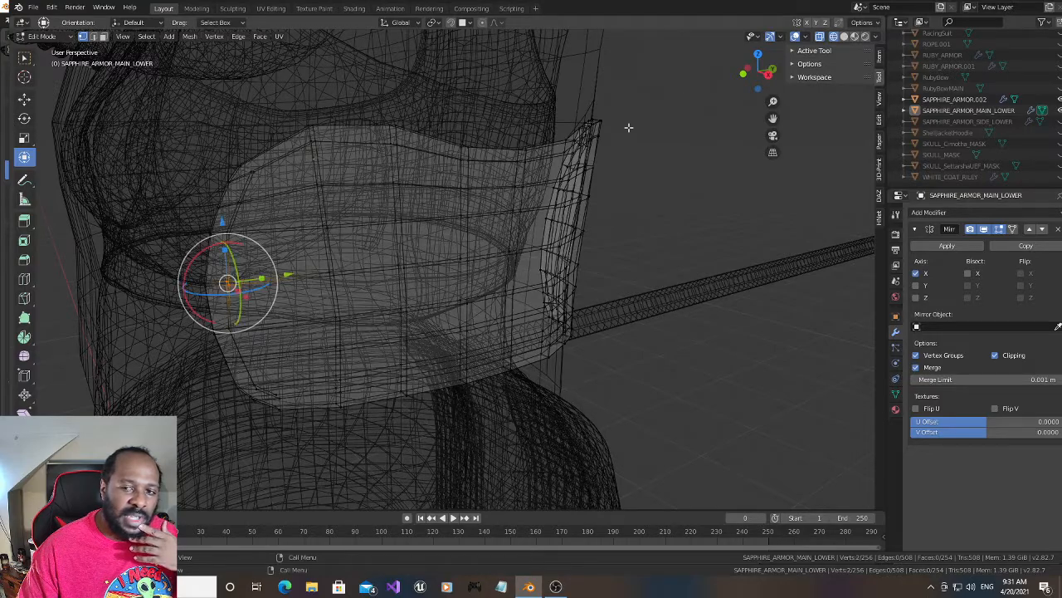
click(844, 37)
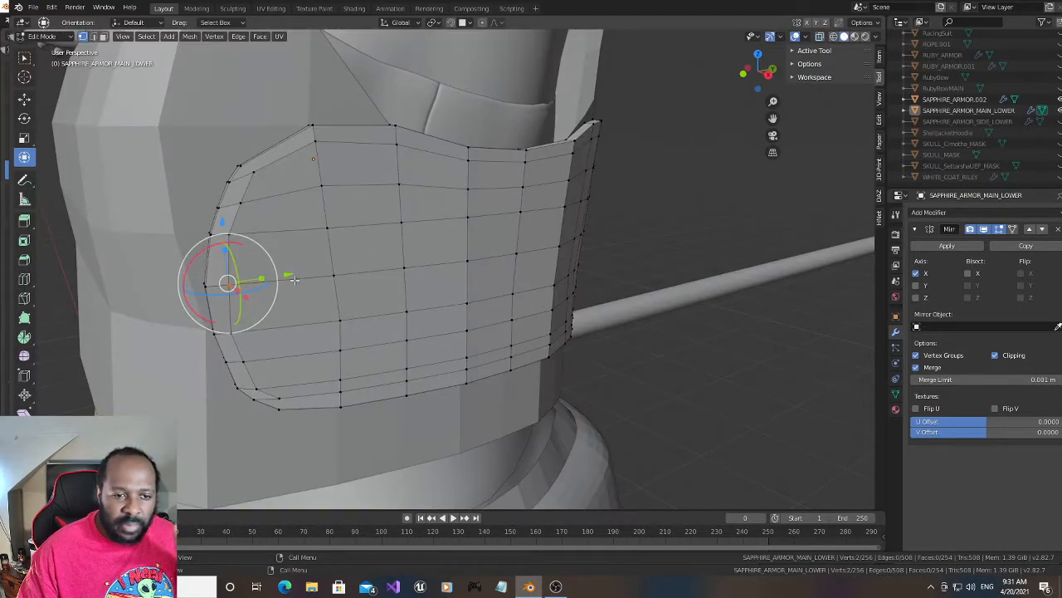
drag(289, 275, 283, 277)
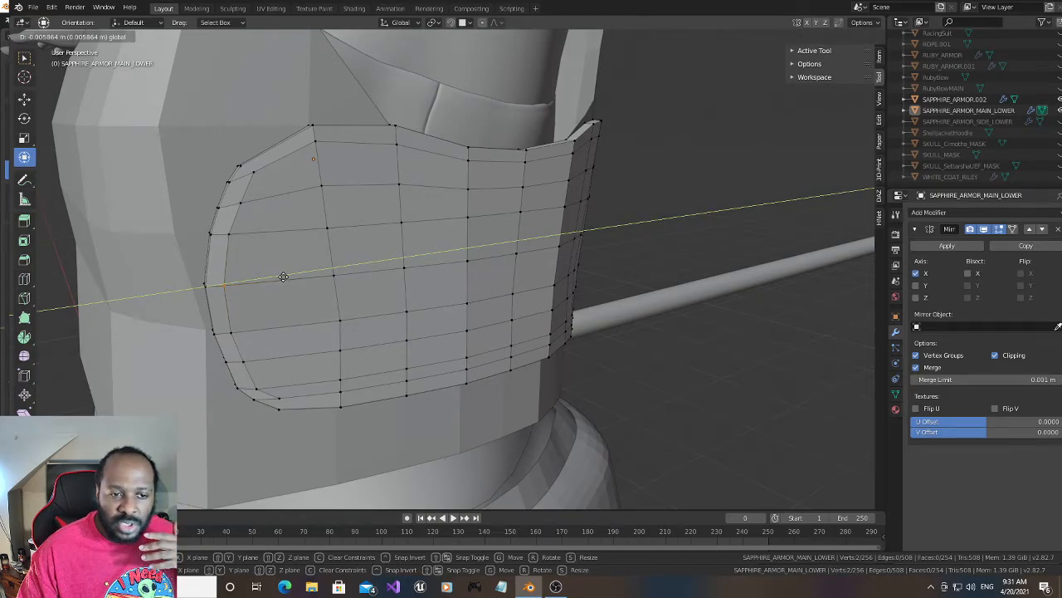
drag(283, 276, 285, 281)
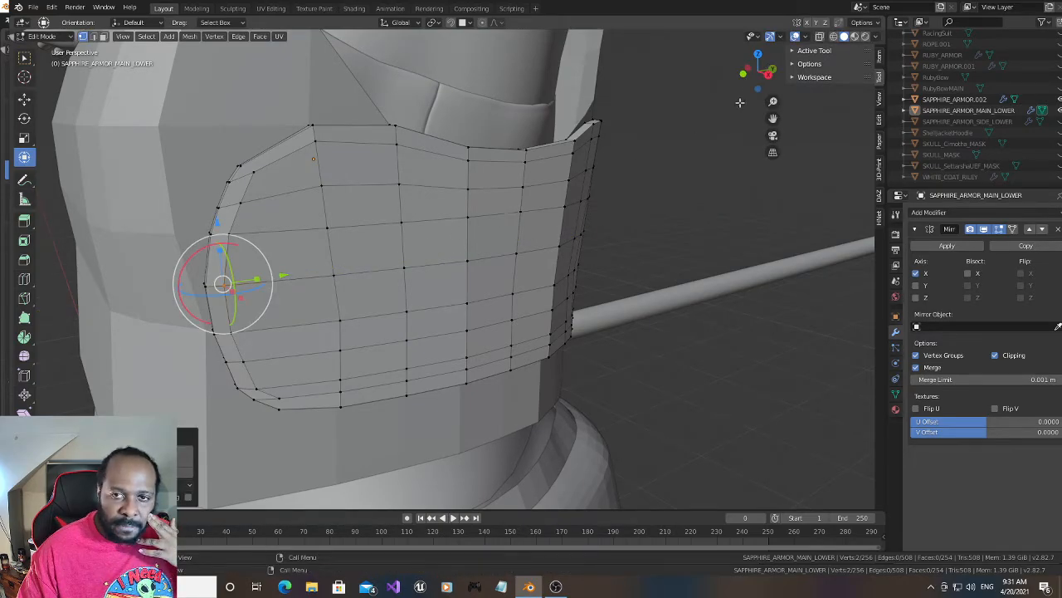
- Select the two rim vertices just above the lower rear corner and move them slightly along negative X
drag(751, 83, 756, 79)
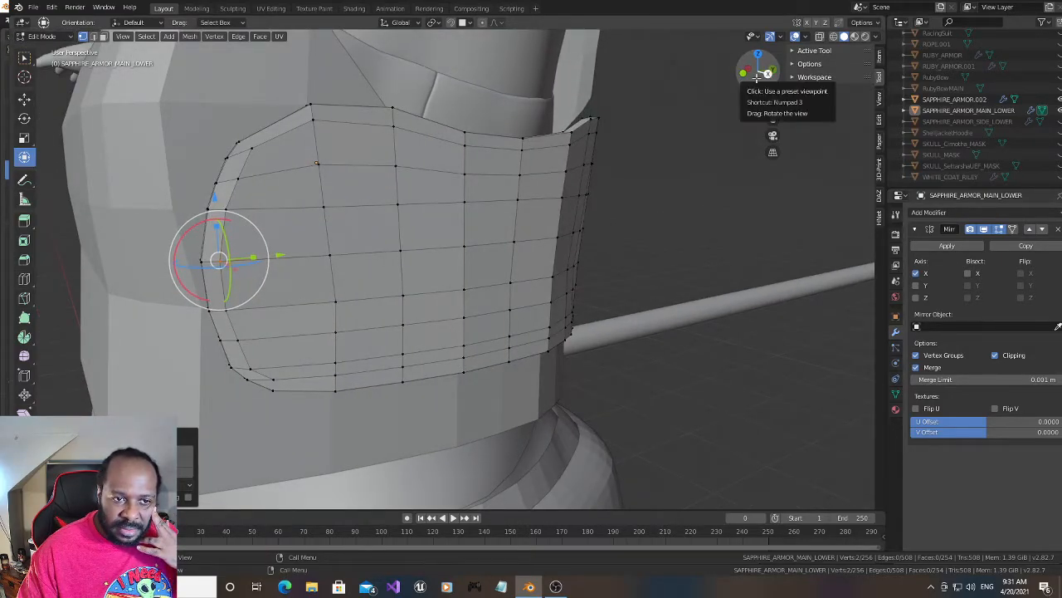
drag(757, 76, 749, 89)
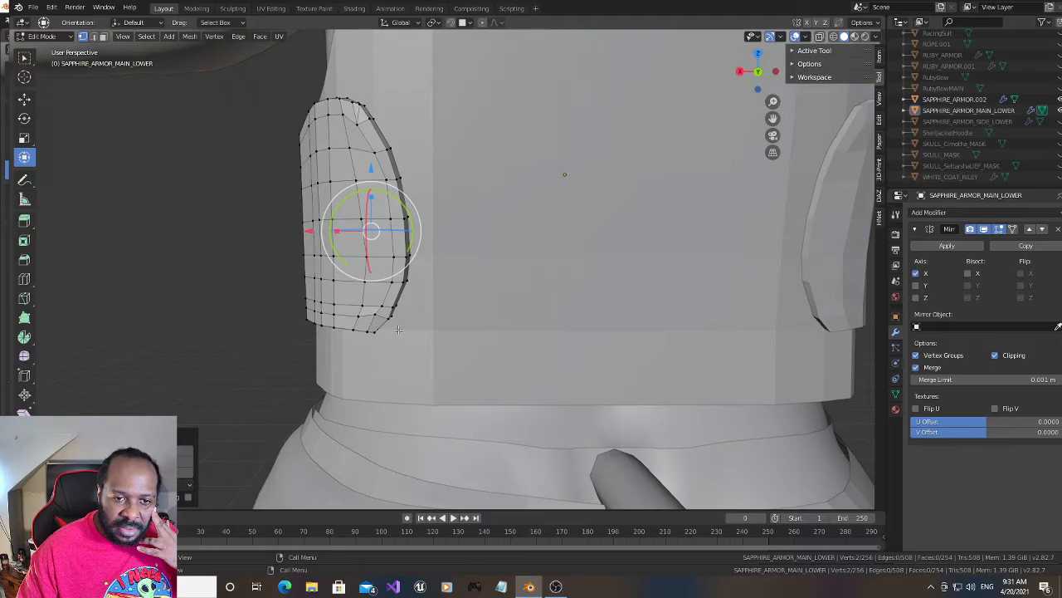
click(394, 305)
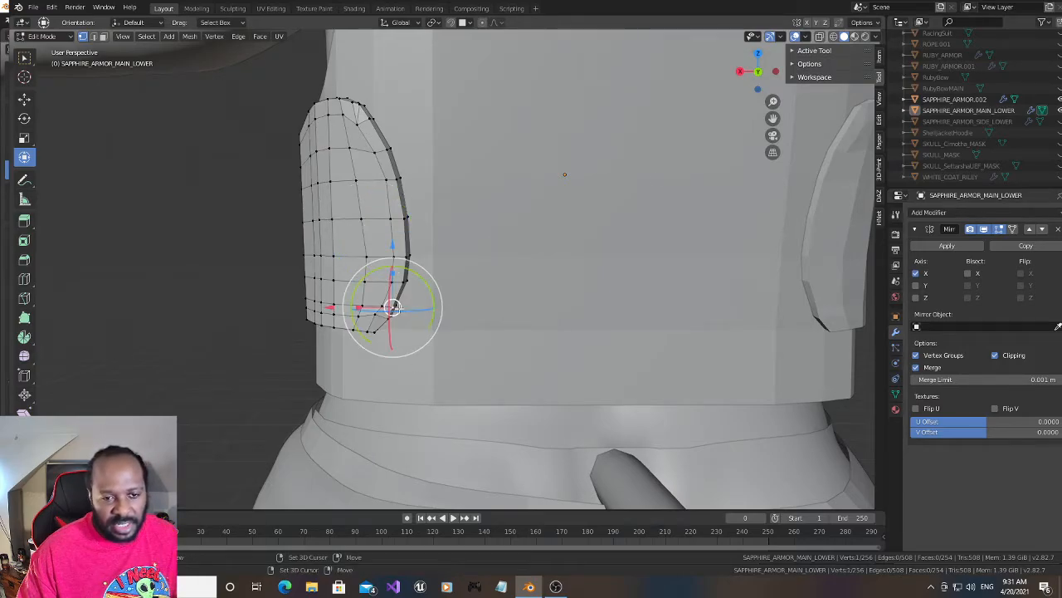
shift+click(396, 306)
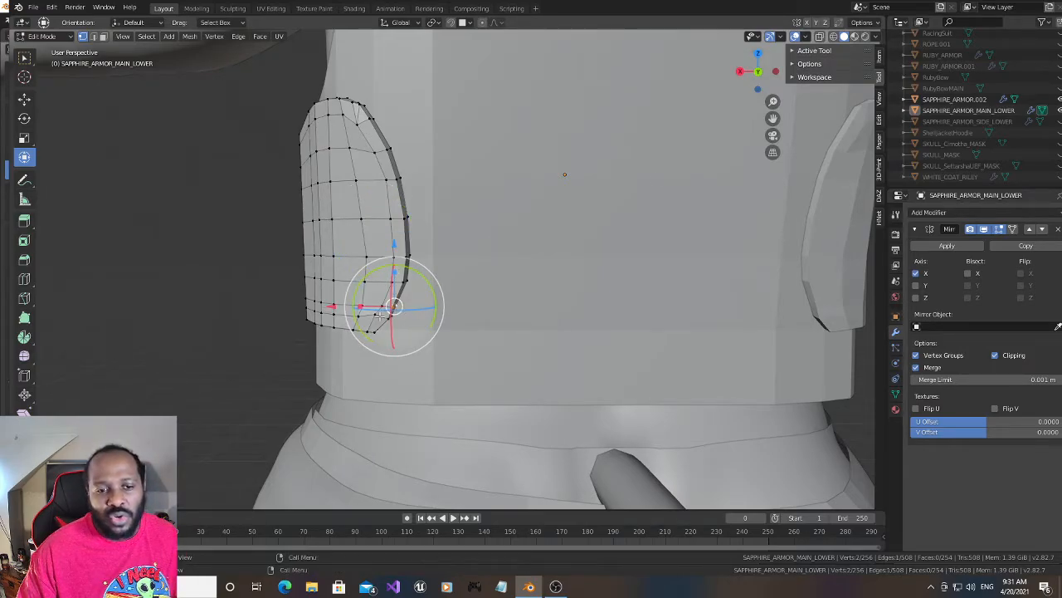
drag(334, 306, 339, 307)
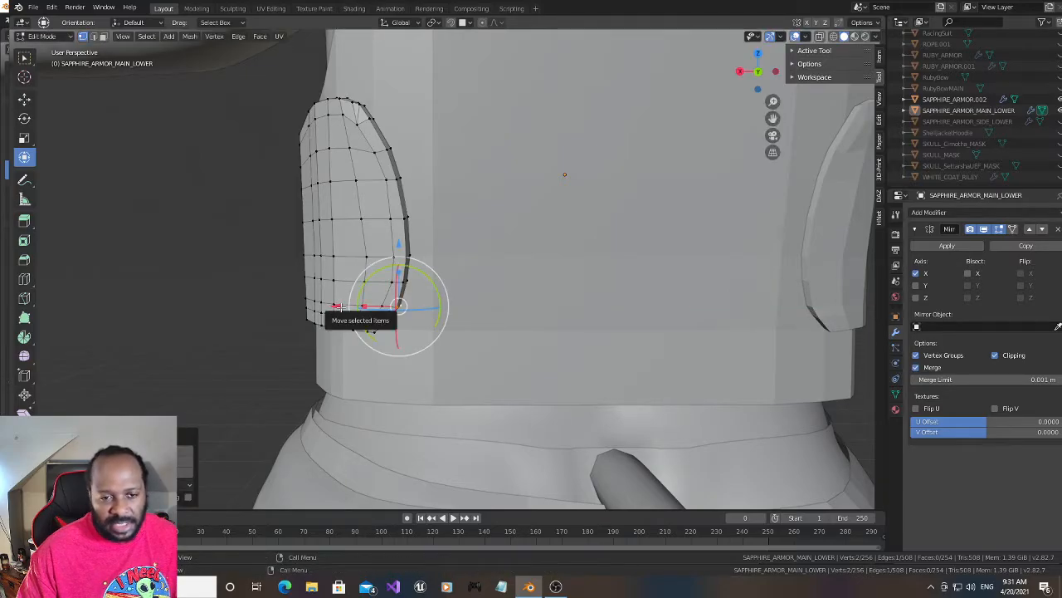
- Add one centred vertical edge loop to the panel's outer face between the rear rim's inner column and the next column
middle_drag(561, 175, 449, 175)
drag(751, 73, 823, 75)
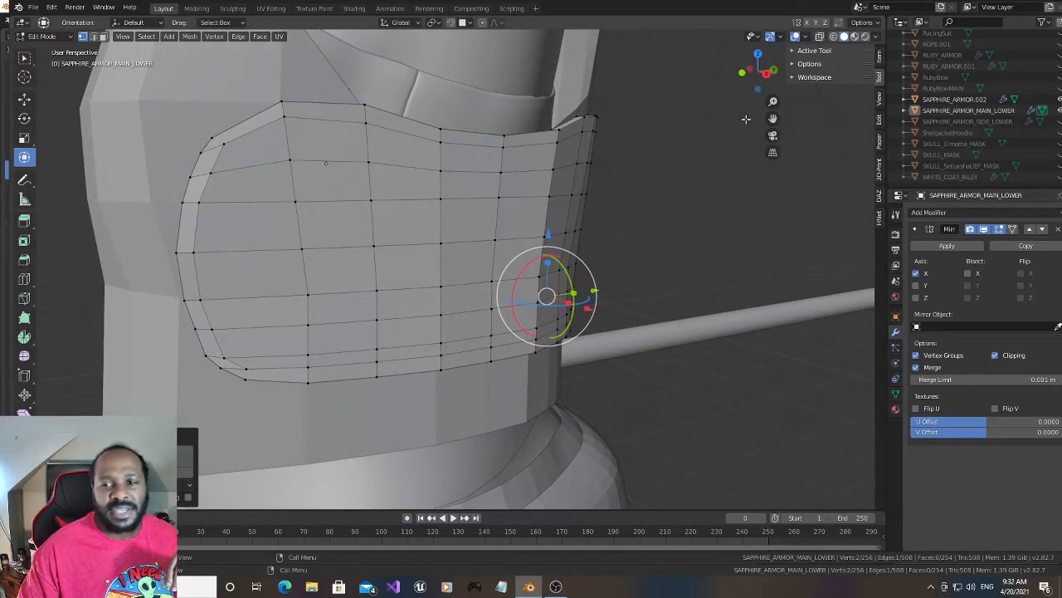
drag(743, 74, 695, 98)
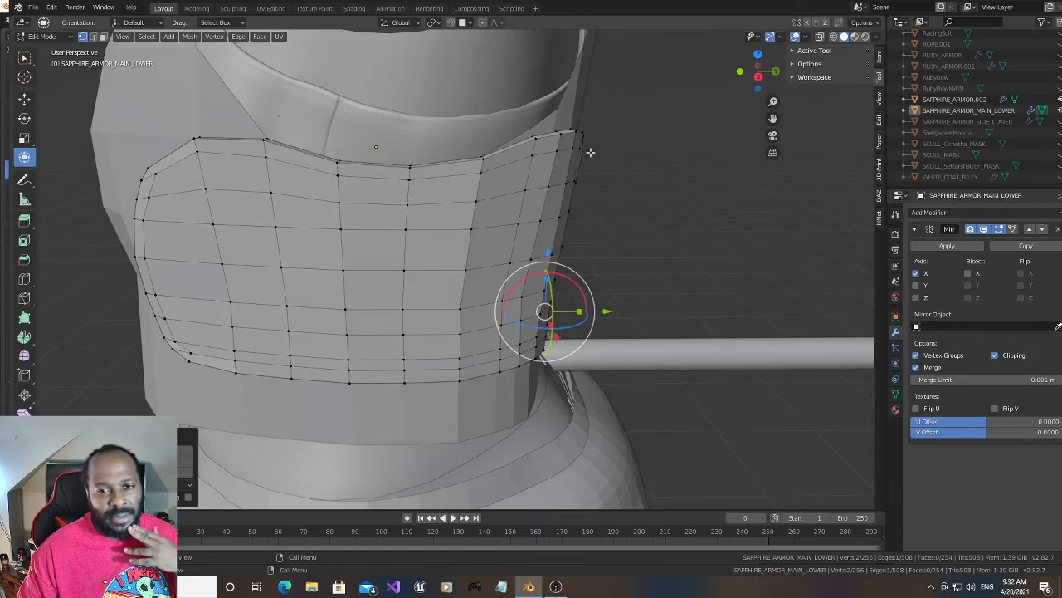
drag(759, 72, 802, 86)
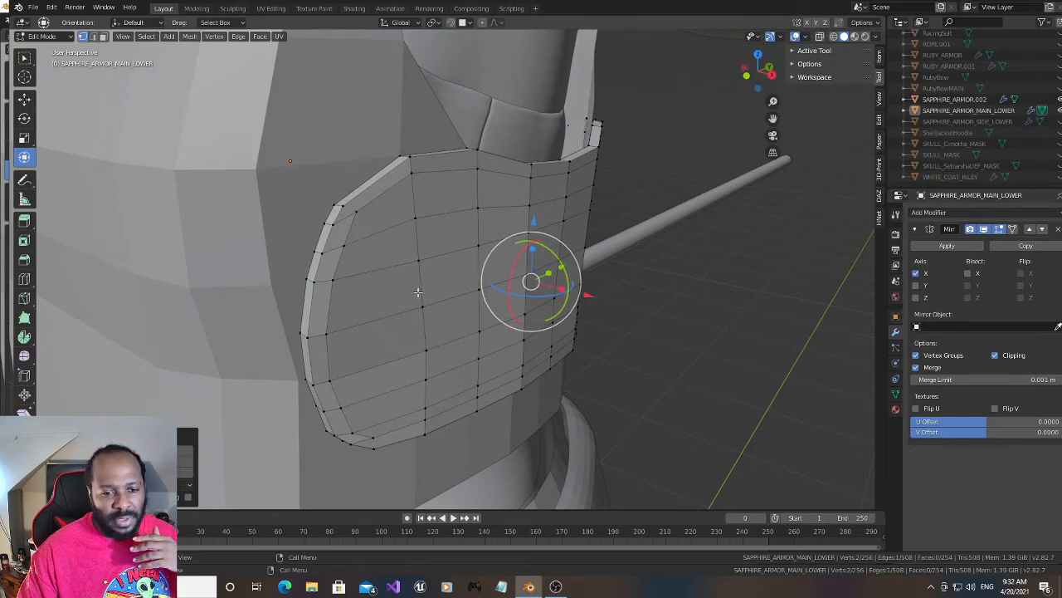
drag(768, 68, 736, 56)
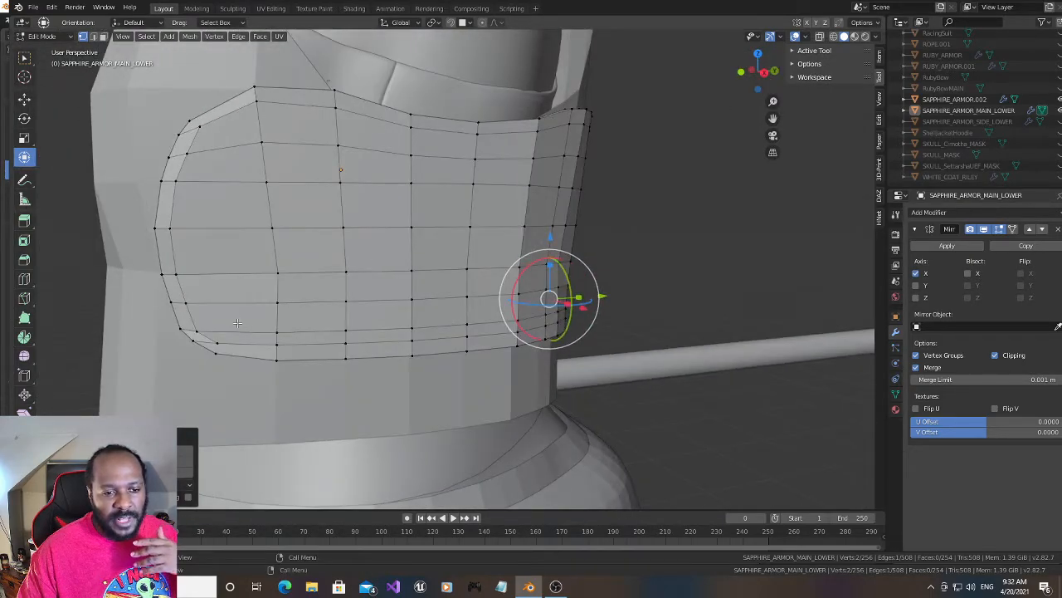
key(ctrl+r)
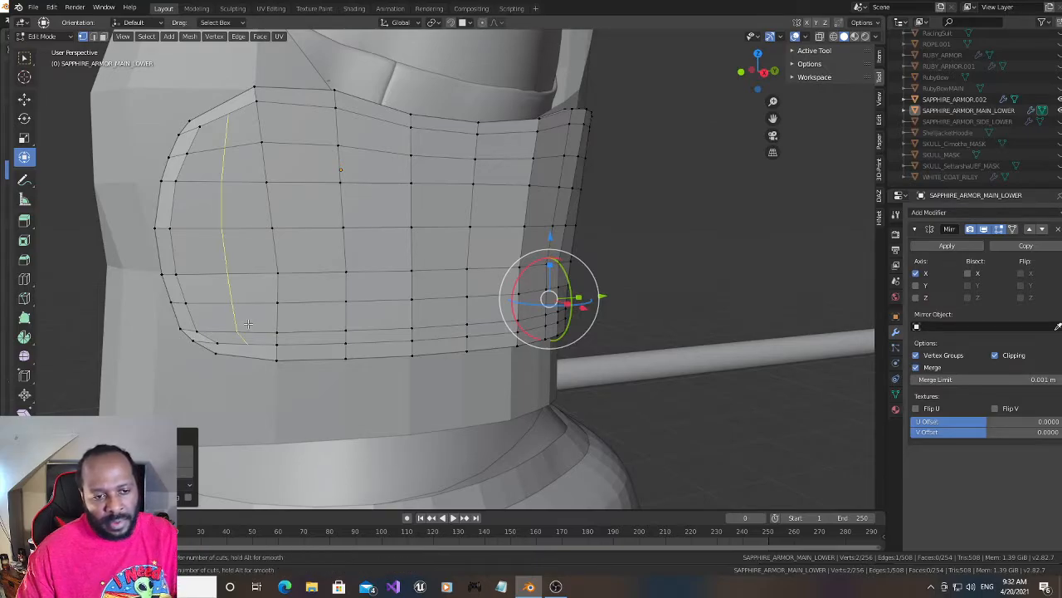
click(248, 324)
right_click(249, 324)
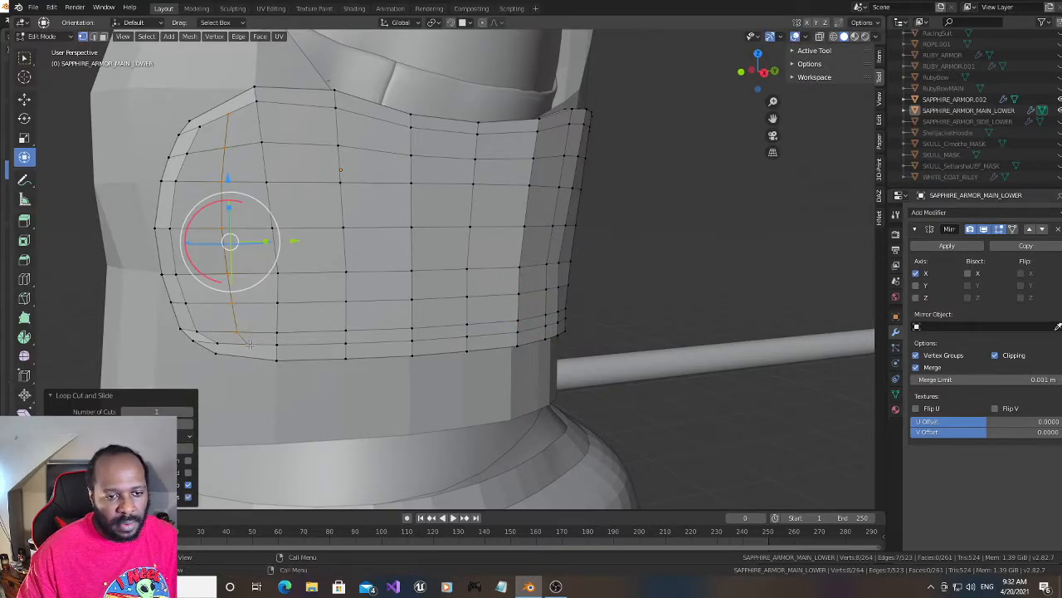
- Subdivide the outer lower rim edge near the rear corner and connect its midpoint to the lower end of the new vertical loop
click(220, 351)
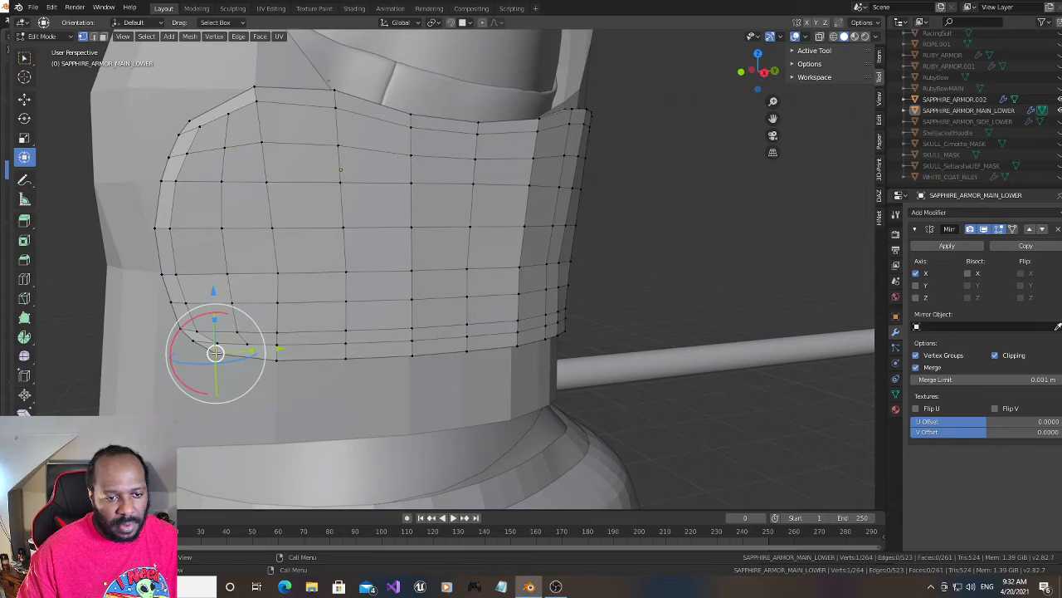
shift+click(282, 361)
right_click(257, 359)
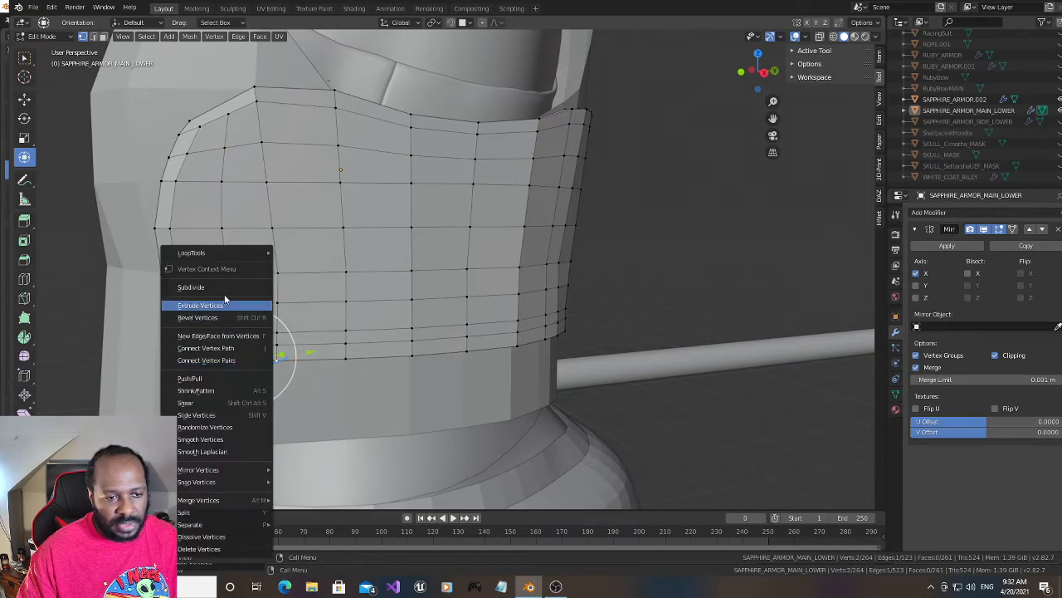
click(224, 293)
click(245, 345)
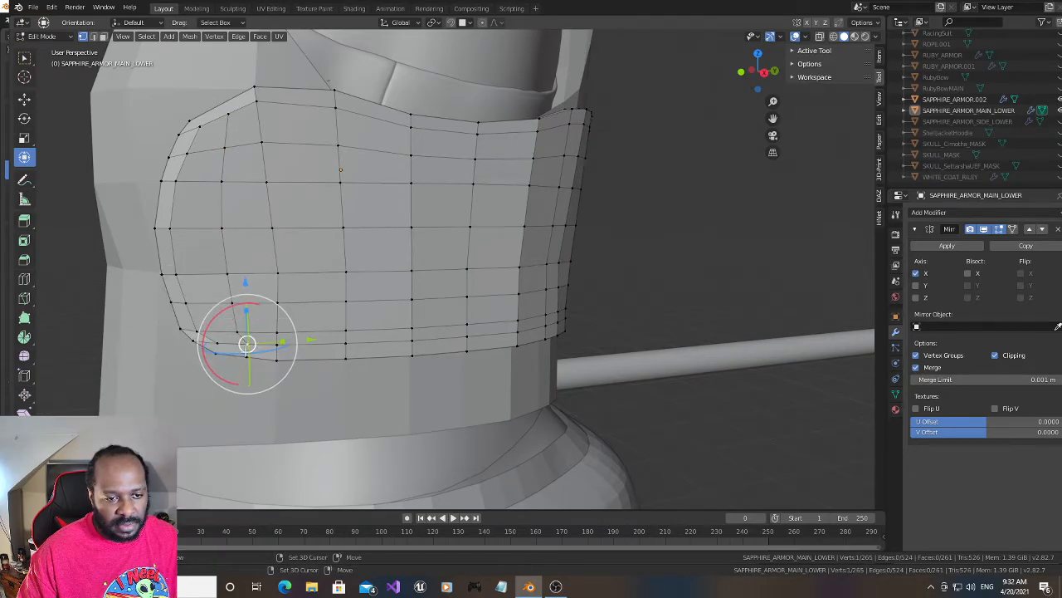
shift+click(246, 353)
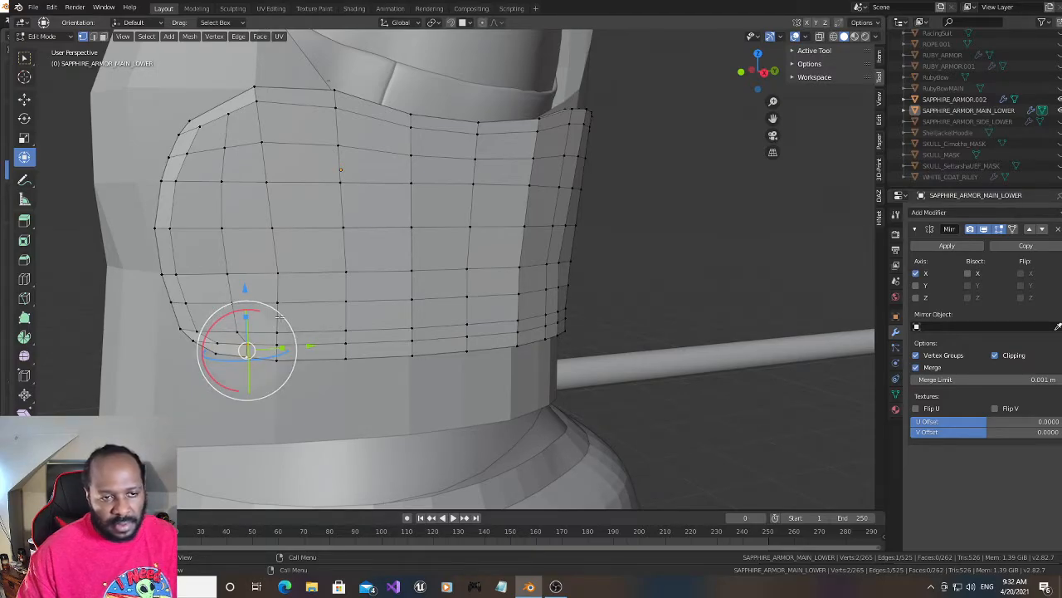
- Subdivide the outer upper rim edge near the rear corner and connect its midpoint to the upper end of the new vertical loop
click(200, 121)
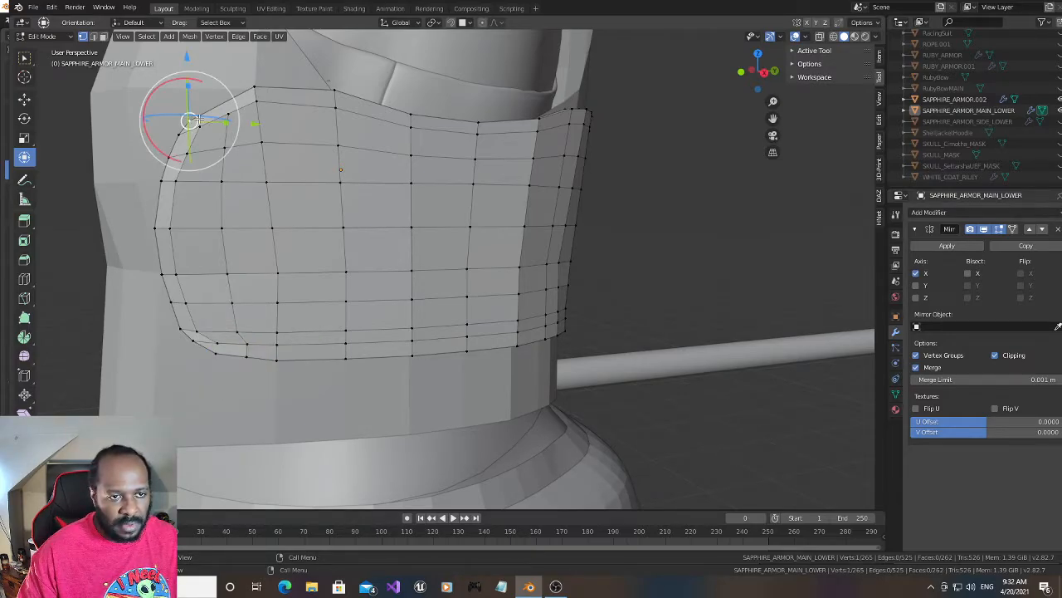
shift+click(255, 88)
right_click(232, 109)
click(231, 106)
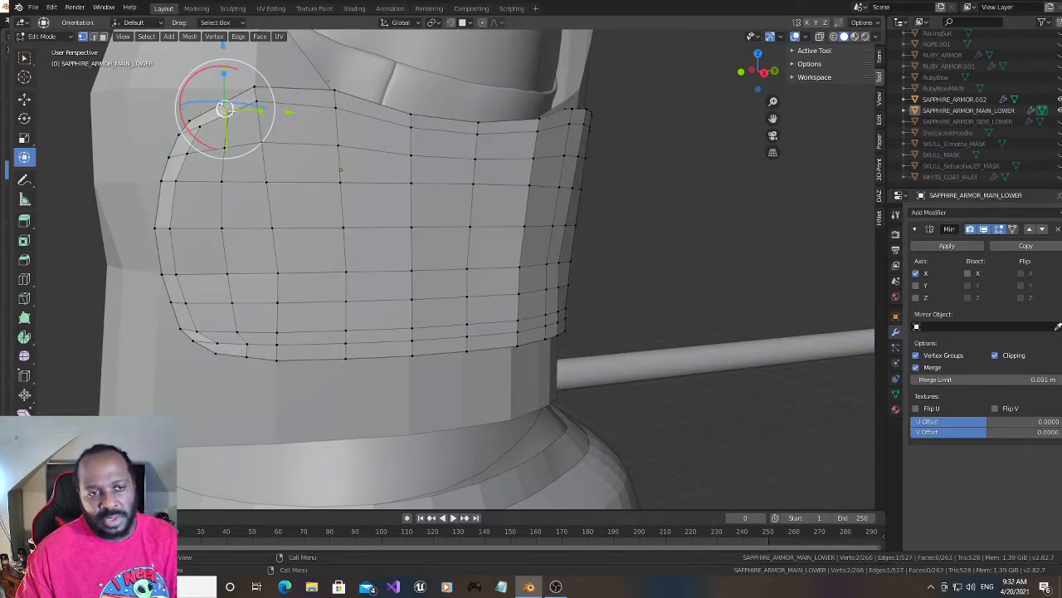
- Subdivide the inner-side upper rim edge near the rear corner and connect its midpoint across the thickness to the outer rim's midpoint
drag(756, 70, 802, 96)
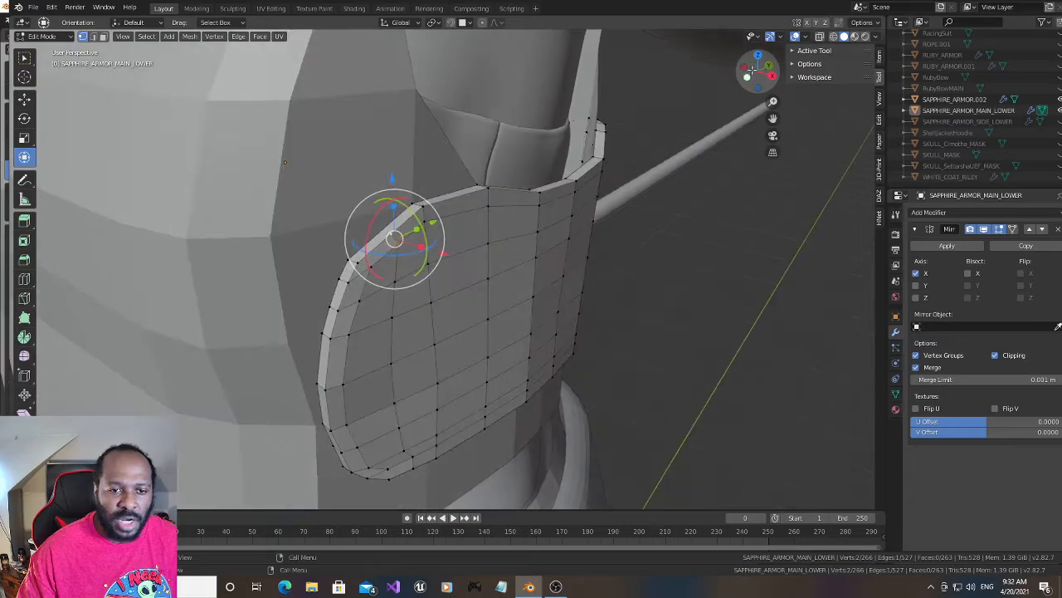
click(349, 260)
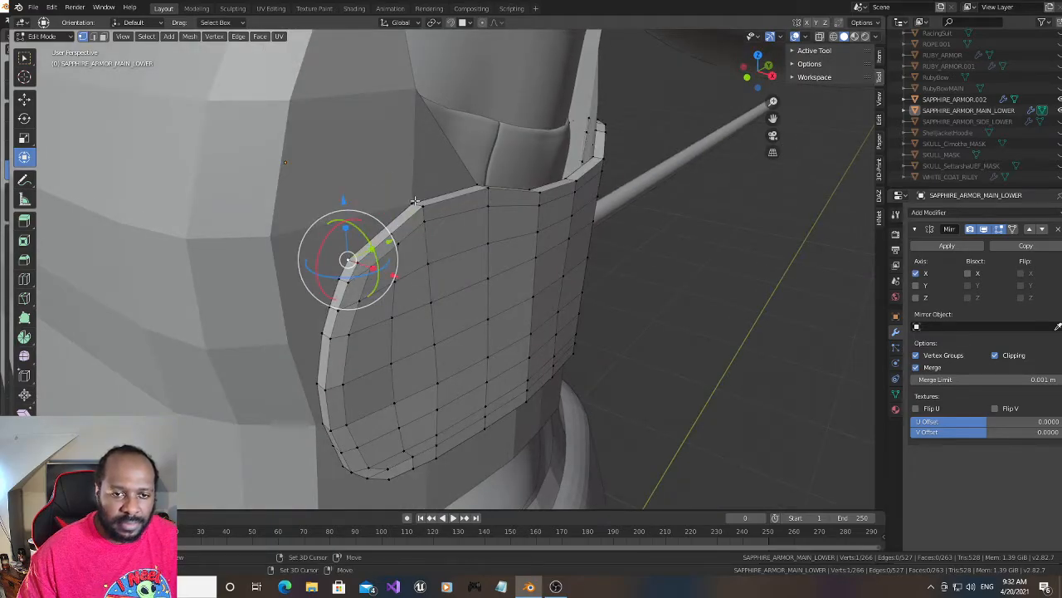
shift+click(415, 201)
right_click(394, 223)
click(393, 224)
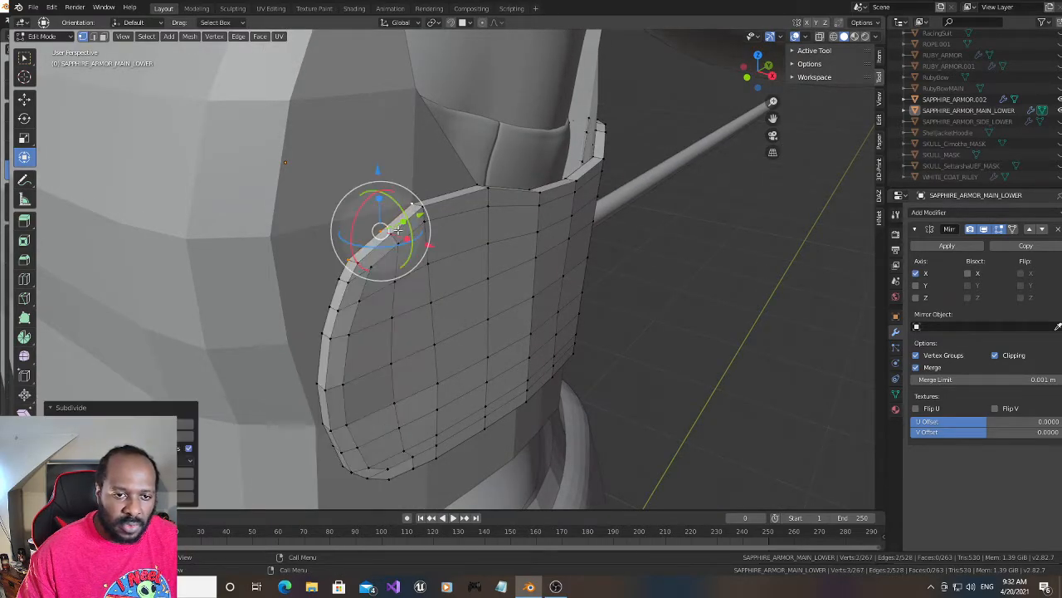
click(391, 233)
shift+click(381, 232)
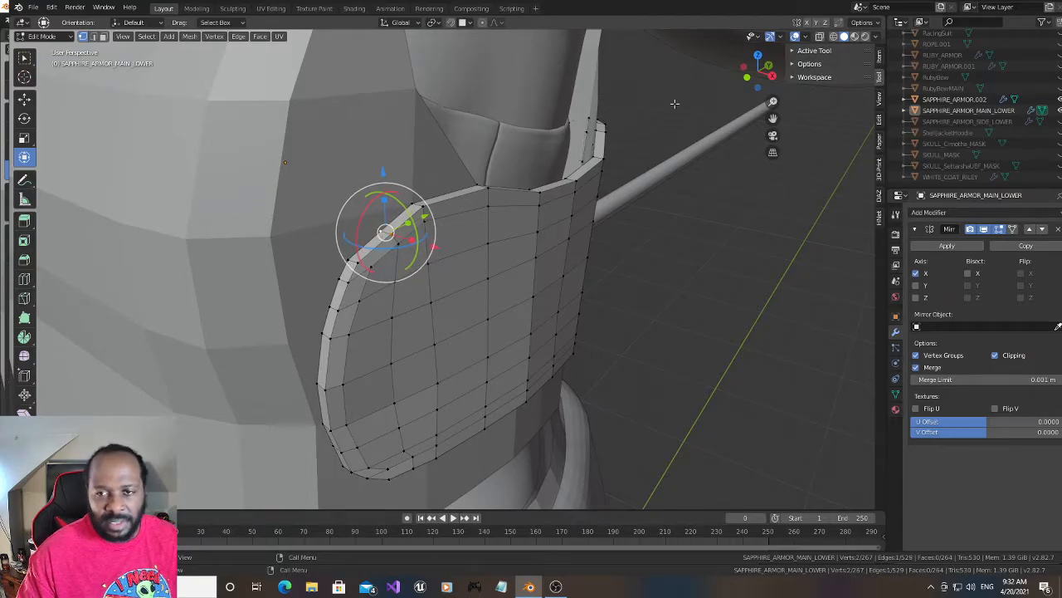
- Subdivide the inner-side lower rim edge near the rear corner and connect its midpoint across the thickness to the outer rim's midpoint
drag(745, 73, 738, 17)
click(319, 195)
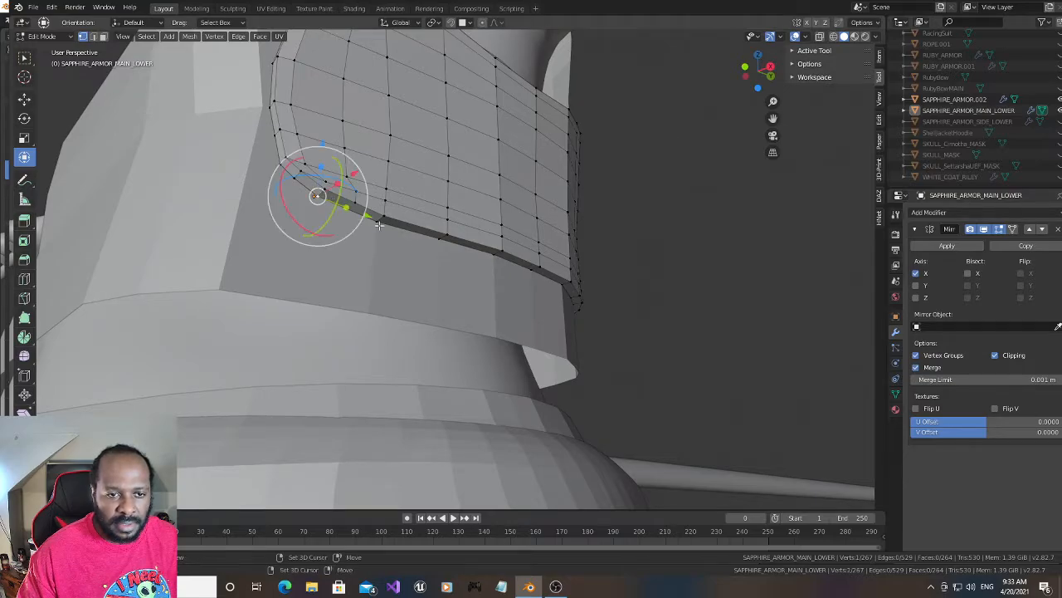
shift+click(375, 223)
right_click(357, 216)
click(353, 214)
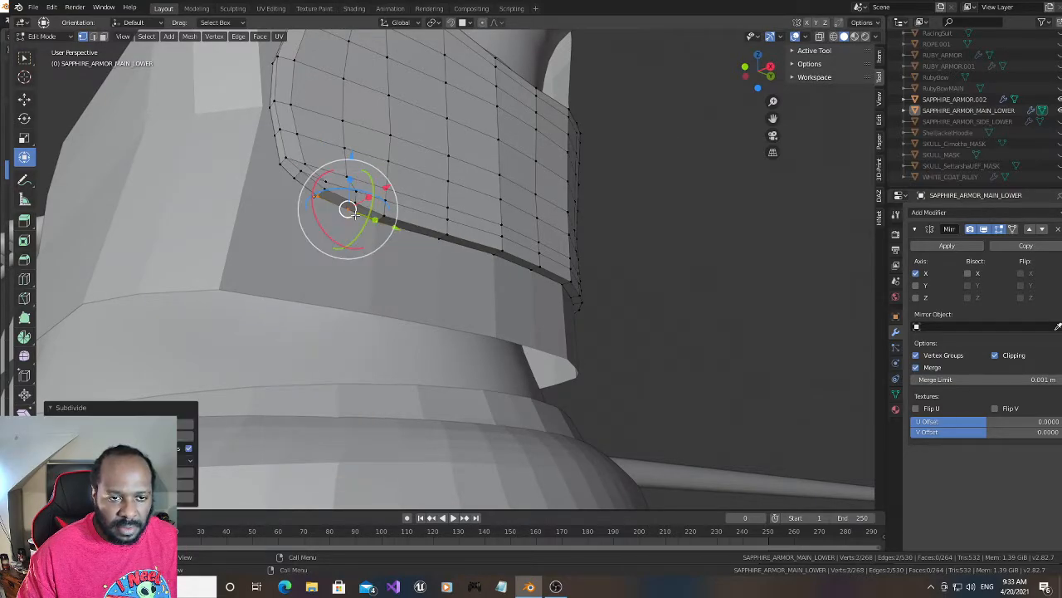
click(357, 204)
shift+click(351, 217)
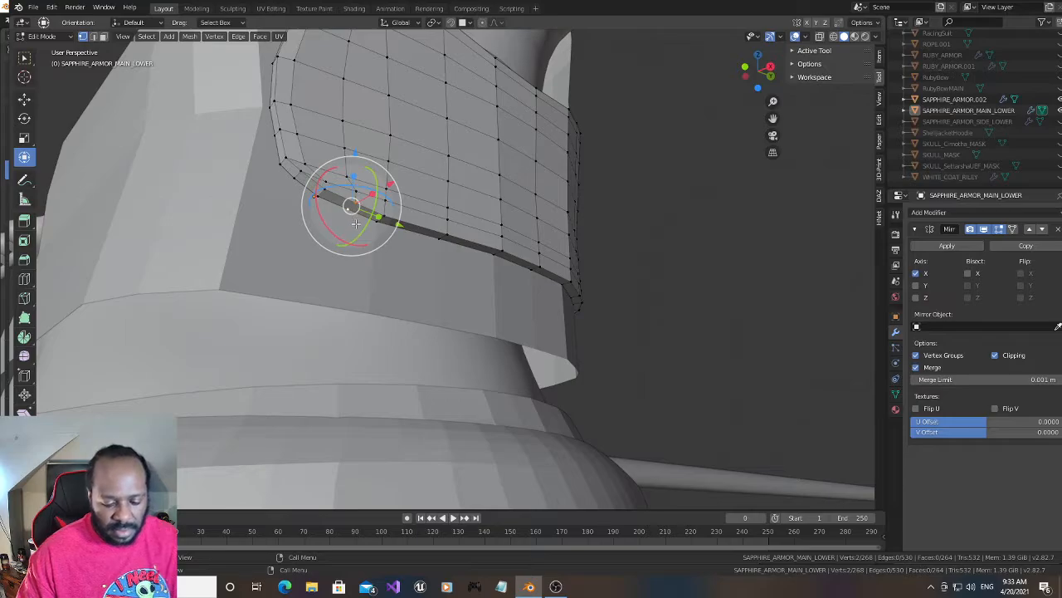
key(j)
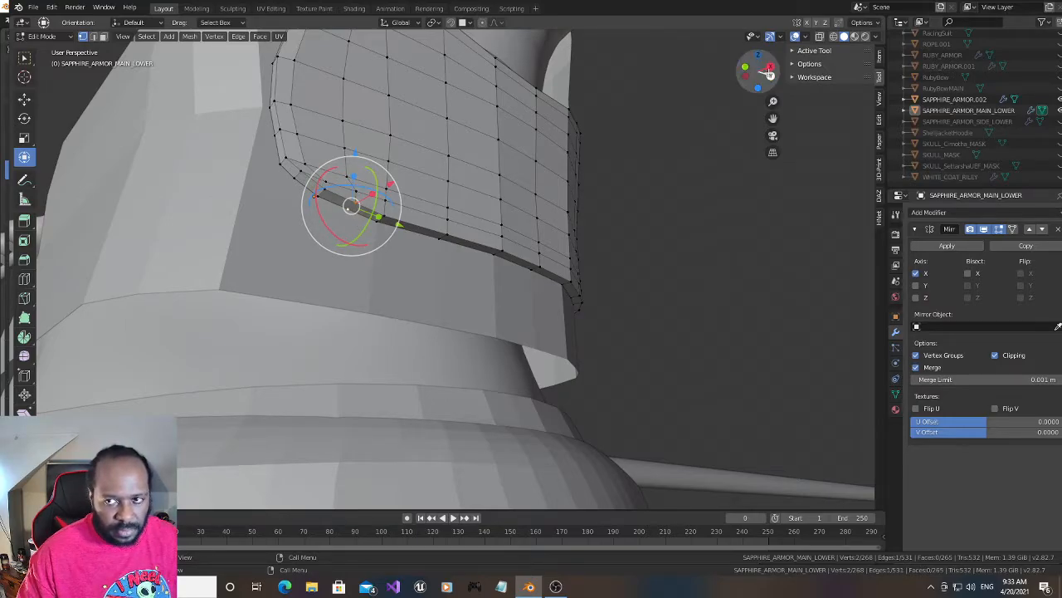
- Hide the 00Jade_Ruby_Sapphire_10YrsOld body, the UNDERWEAR collection and SAPPHIRE_ARMOR.002 in the viewport
drag(768, 79, 747, 88)
scroll(1049, 121, up, 5)
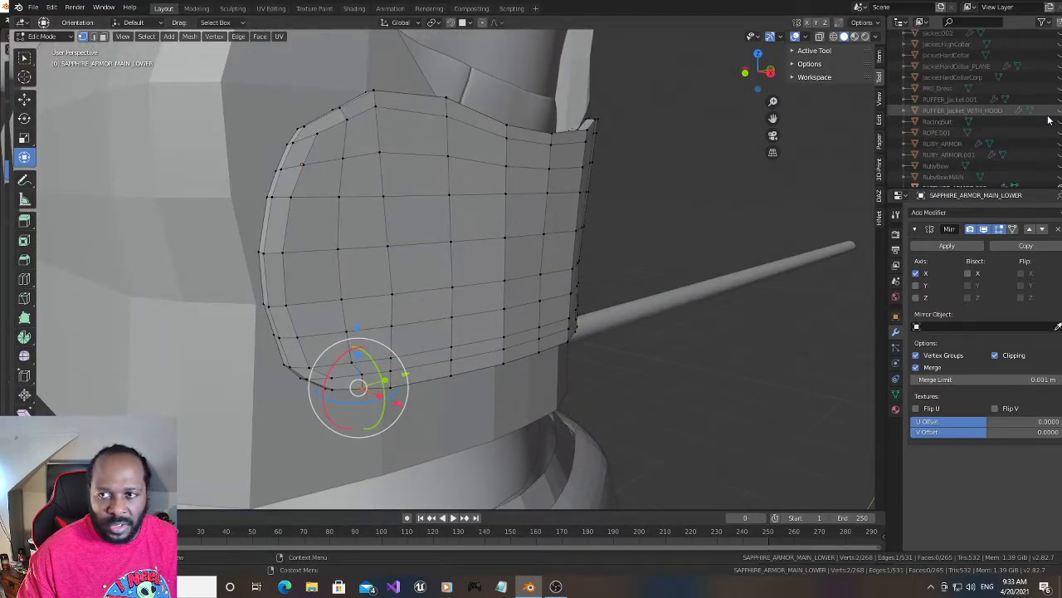
scroll(1049, 120, up, 4)
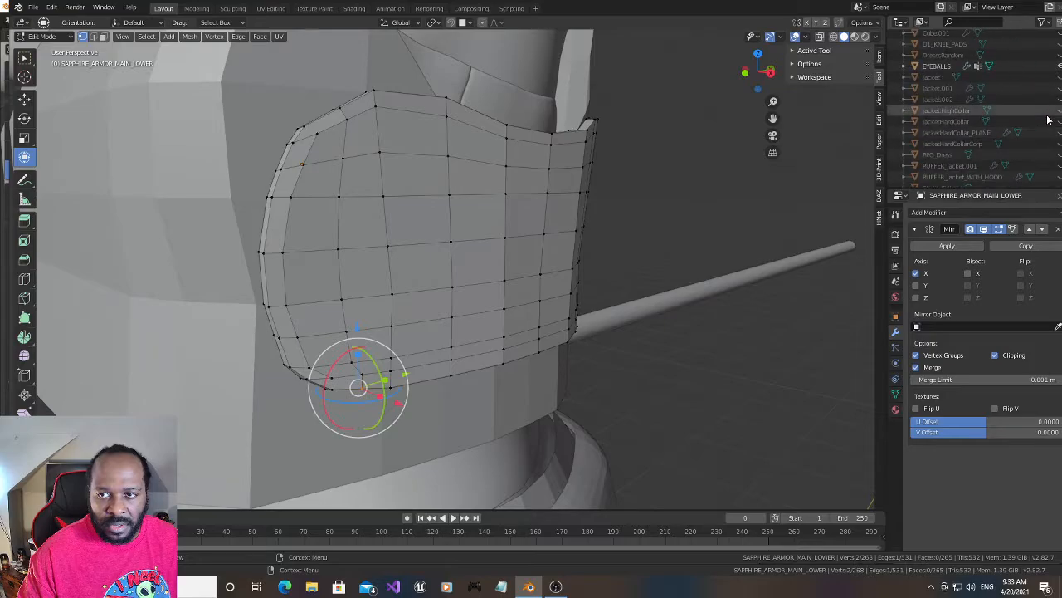
scroll(1049, 120, up, 4)
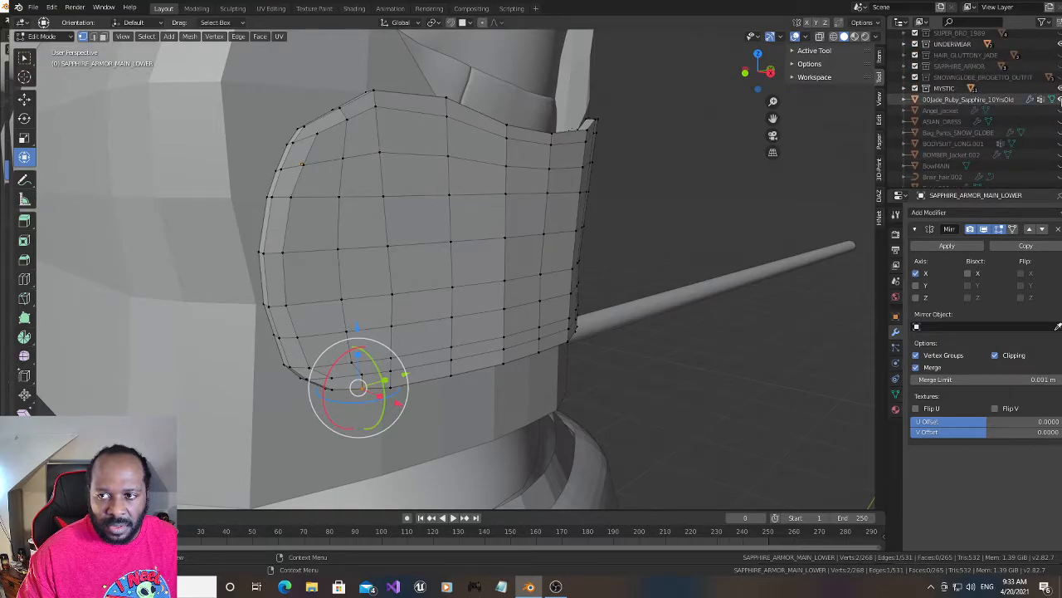
click(1060, 99)
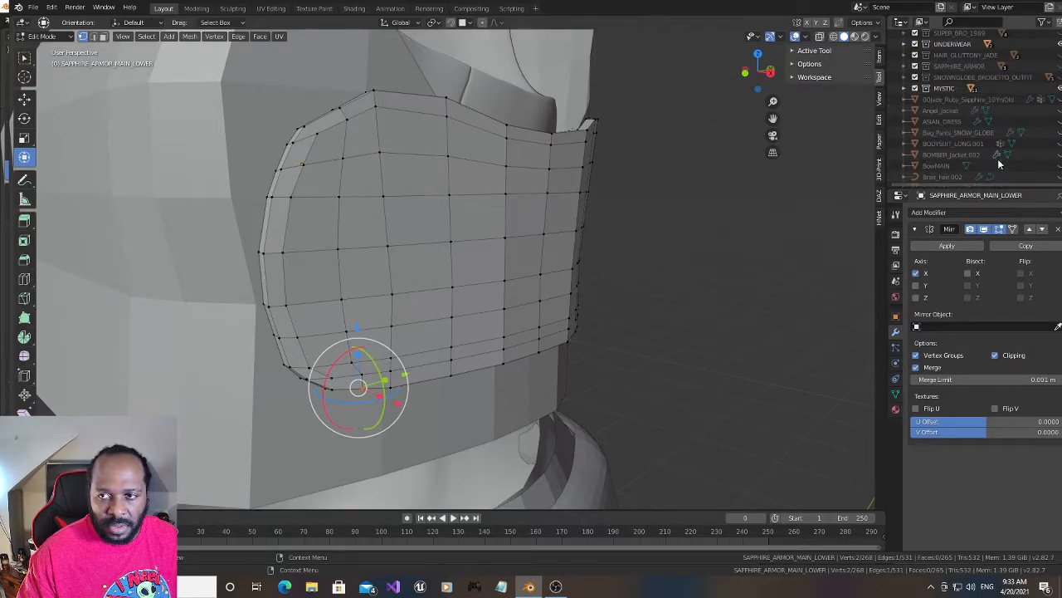
scroll(1014, 122, up, 2)
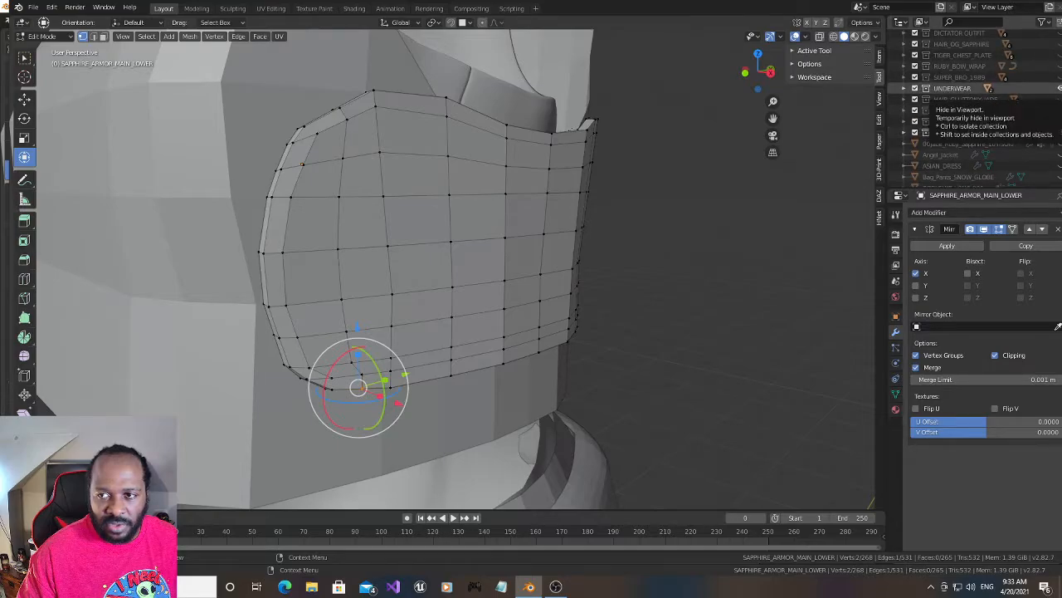
click(1059, 88)
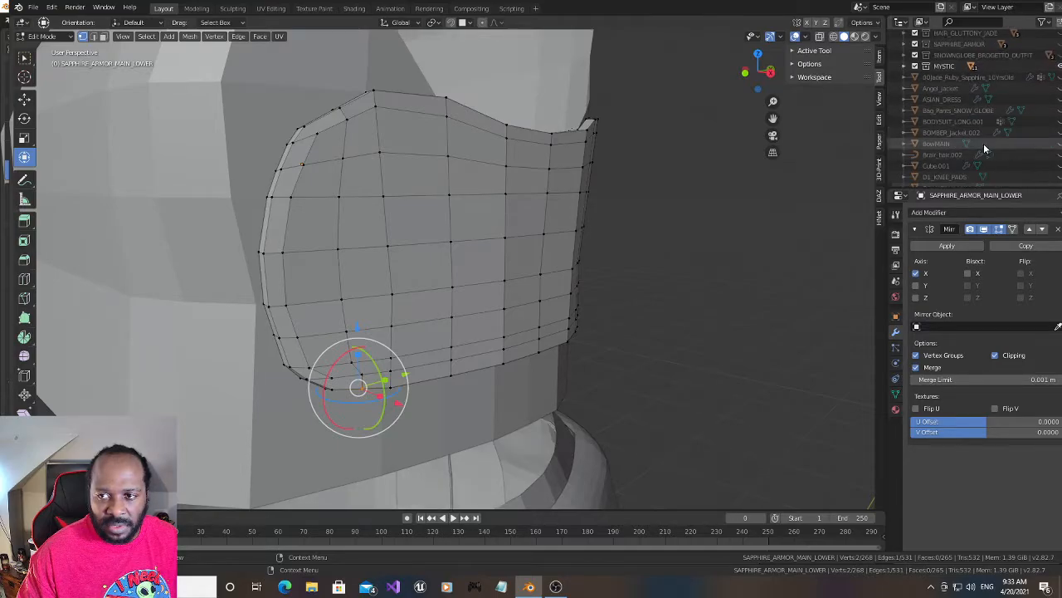
scroll(983, 143, down, 5)
scroll(984, 146, down, 5)
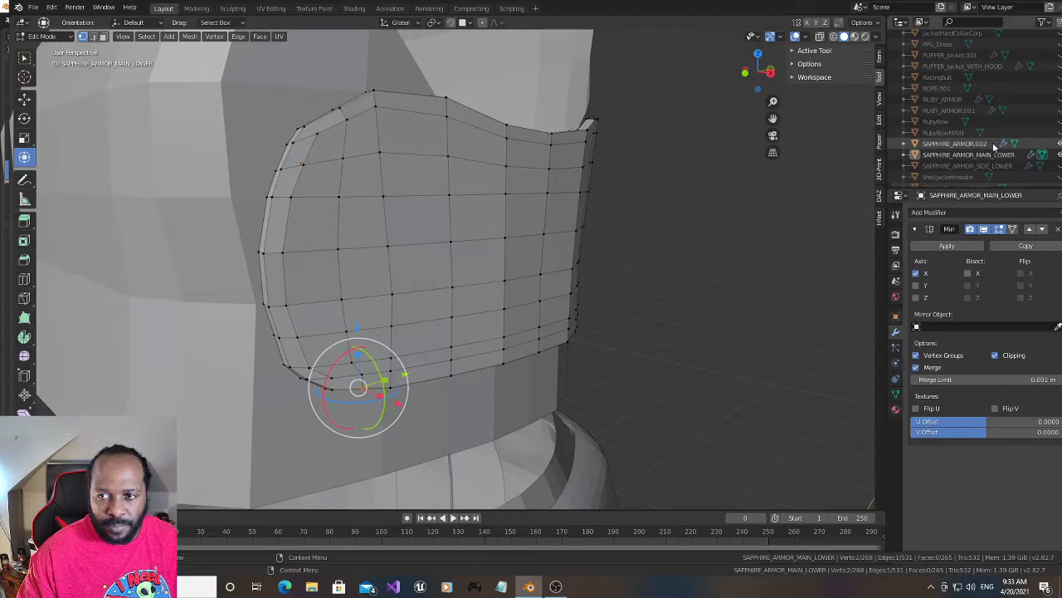
click(1059, 144)
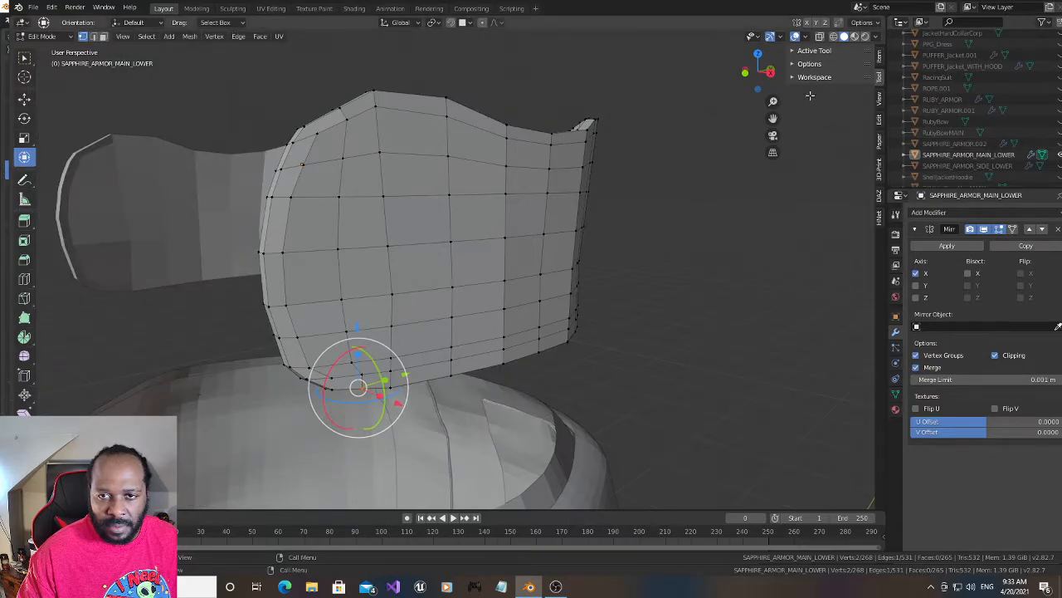
- Add a centred vertical edge loop beside the rear rim on the panel's inner face and connect both ends to the rim midpoints
drag(767, 75, 874, 89)
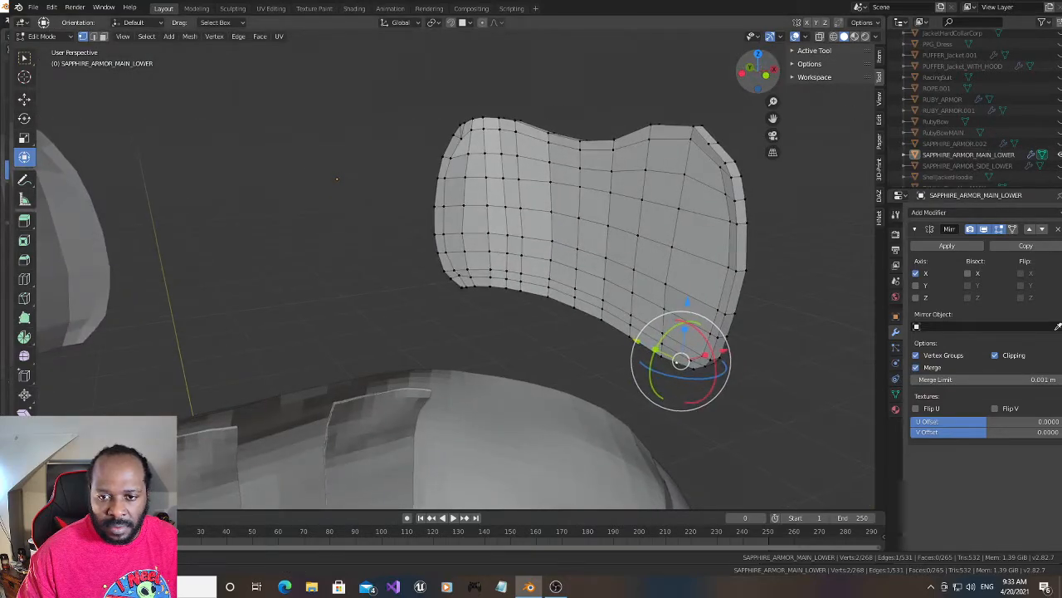
key(ctrl+r)
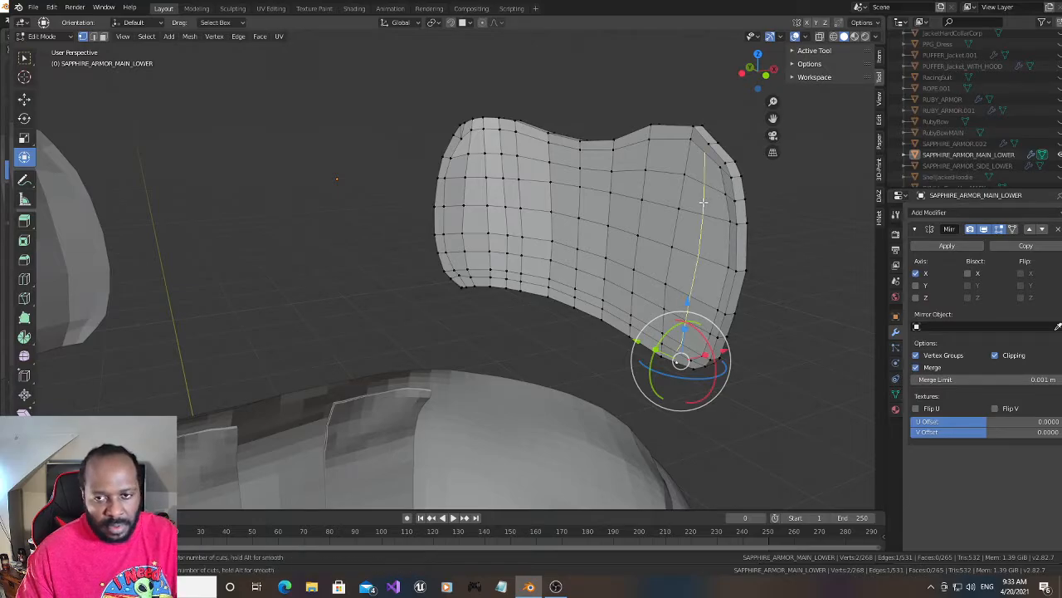
click(702, 184)
right_click(701, 184)
click(706, 156)
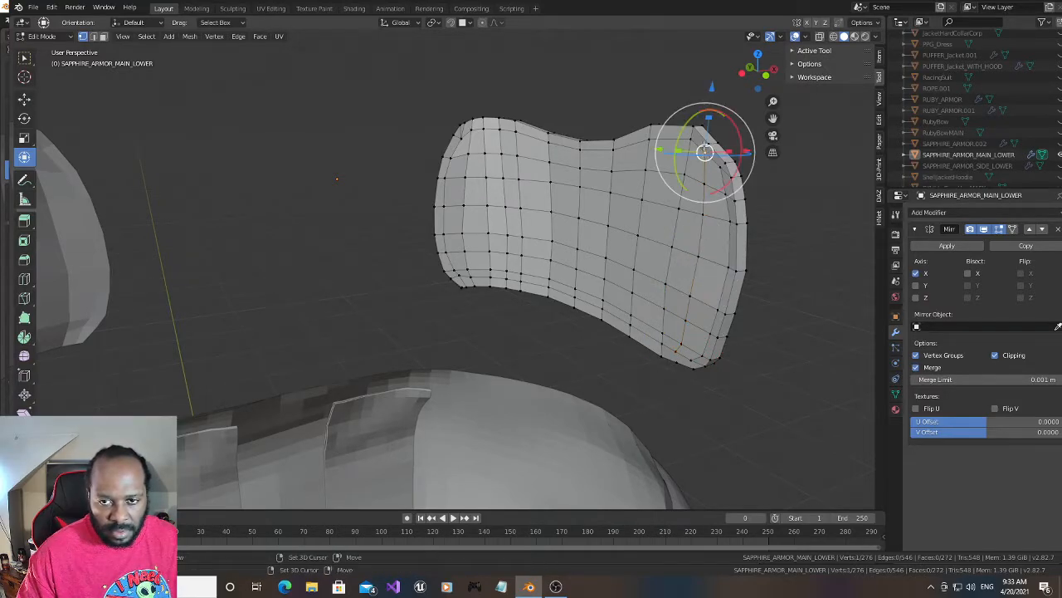
click(675, 355)
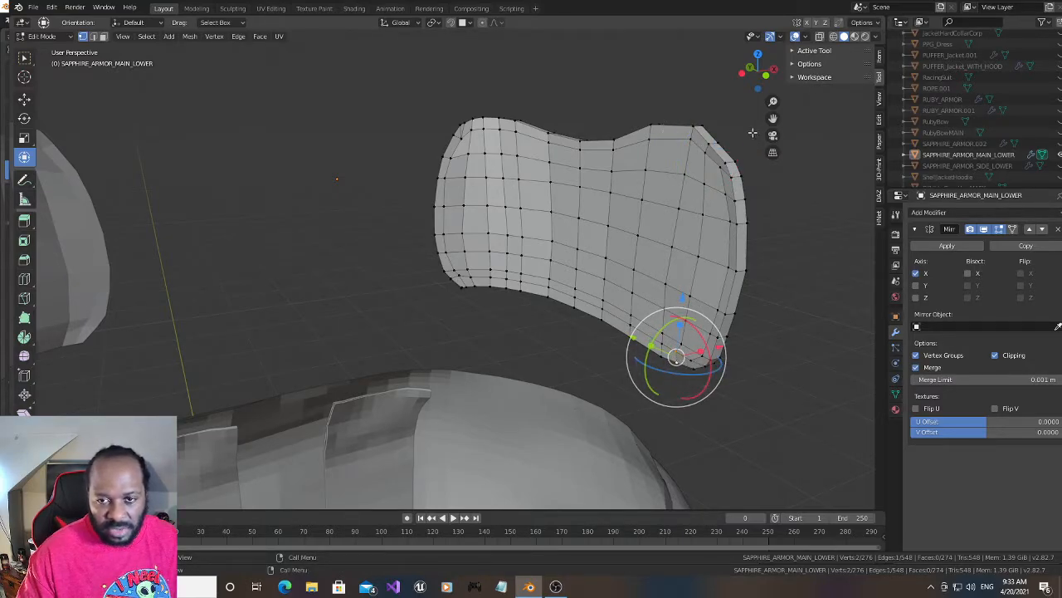
- Select the new upper and lower rim midpoint vertex pairs on both faces and scale them slightly apart along Z
mouse_move(757, 73)
mouse_down()
mouse_move(796, 78)
mouse_move(762, 73)
mouse_move(769, 89)
mouse_up()
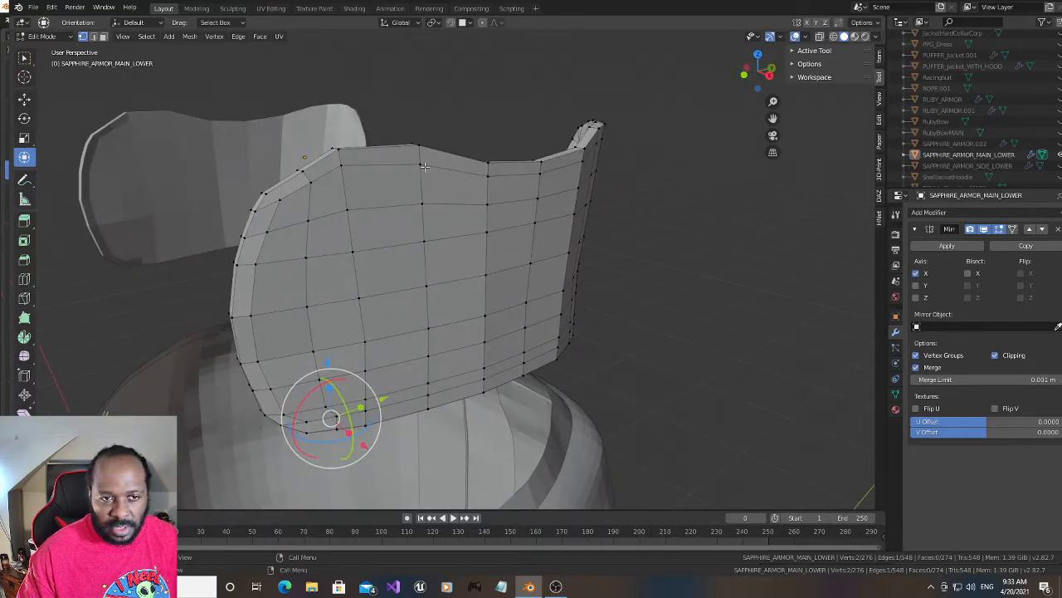
click(299, 167)
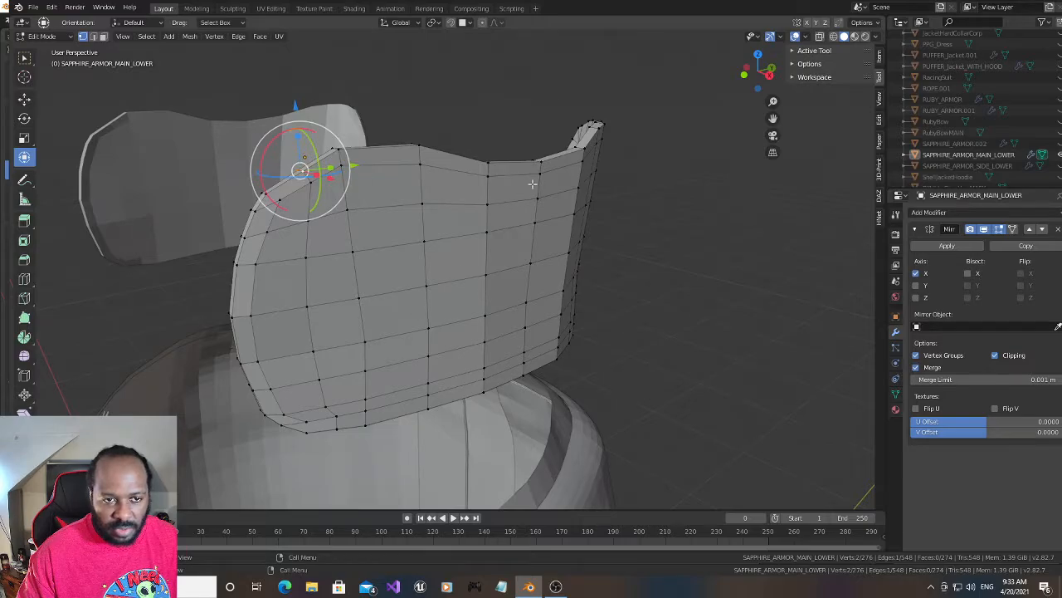
drag(758, 71, 755, 45)
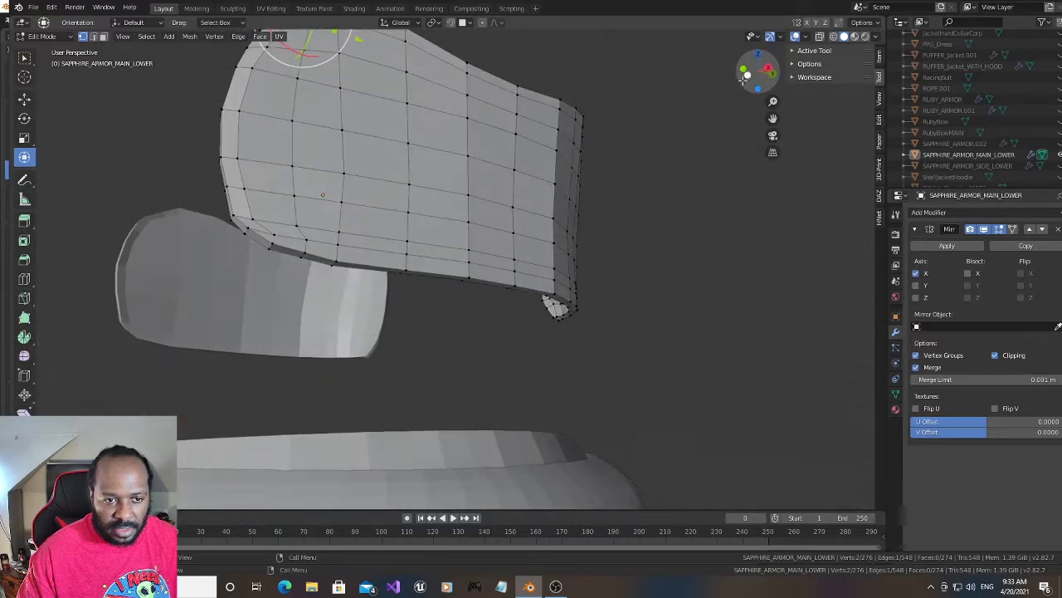
shift+click(303, 253)
shift+click(300, 260)
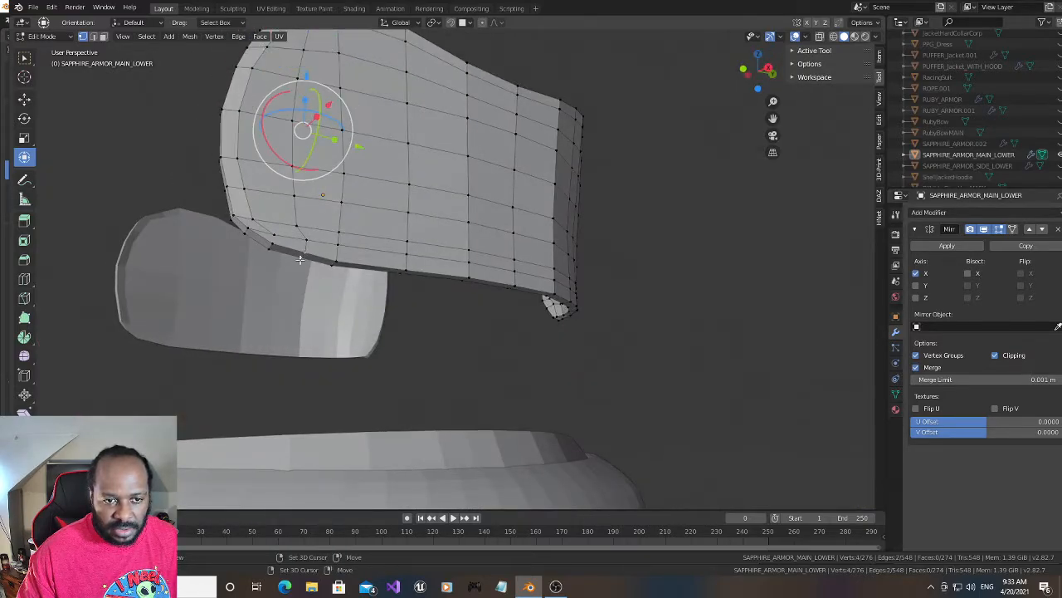
drag(739, 80, 406, 265)
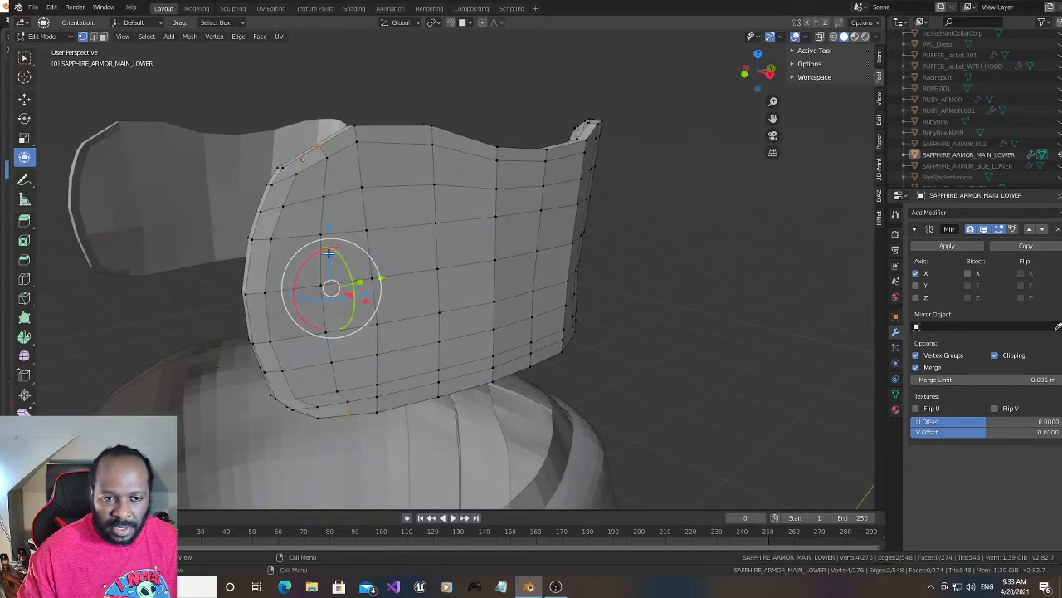
key(s)
key(z)
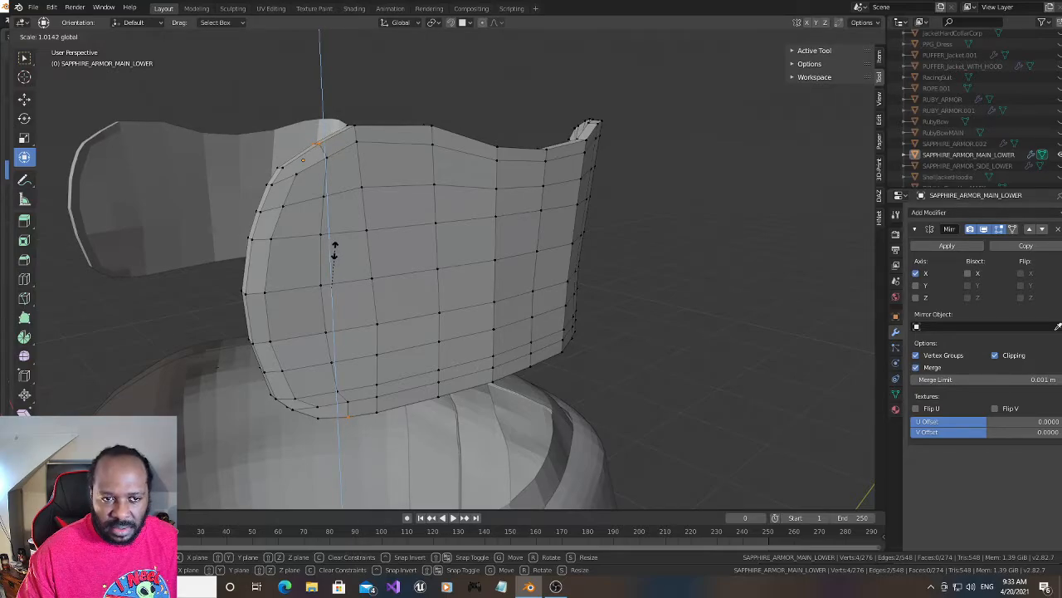
click(335, 249)
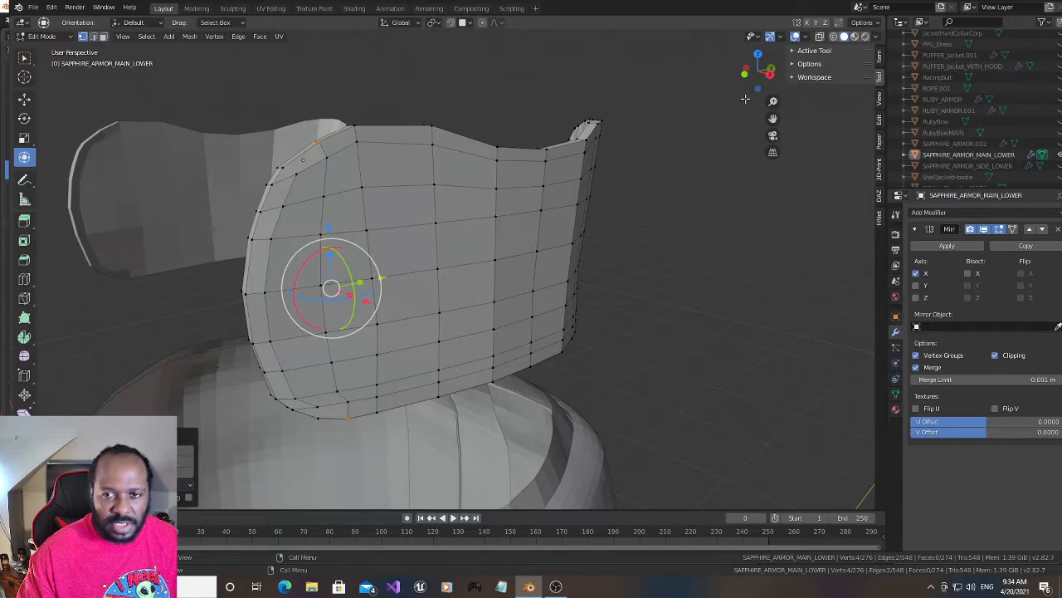
- Connect the outer lower rim vertex at the rear corner to the vertex just above it with a new edge
drag(748, 87, 686, 131)
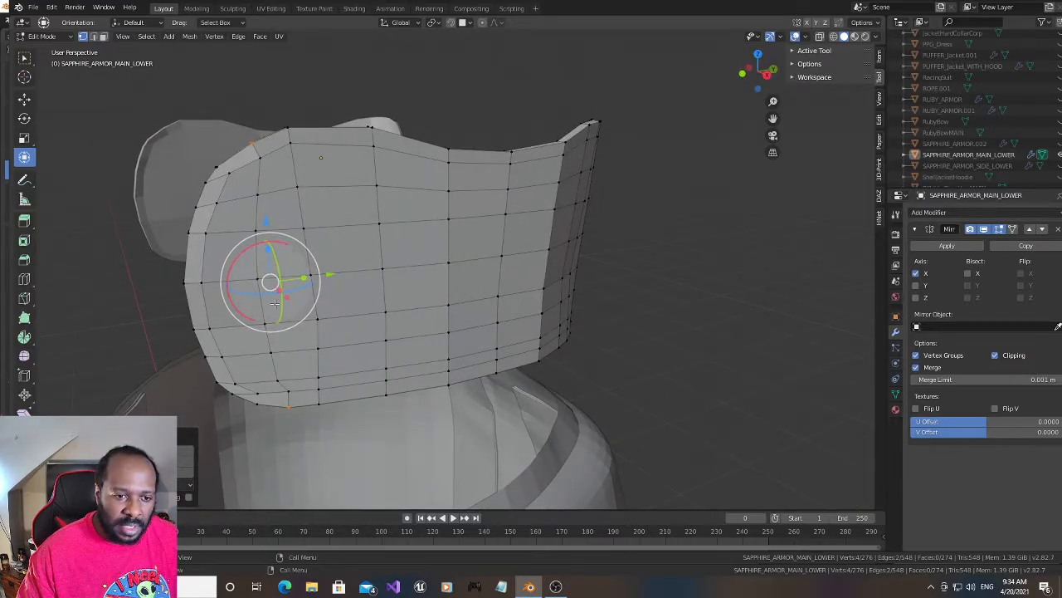
click(255, 399)
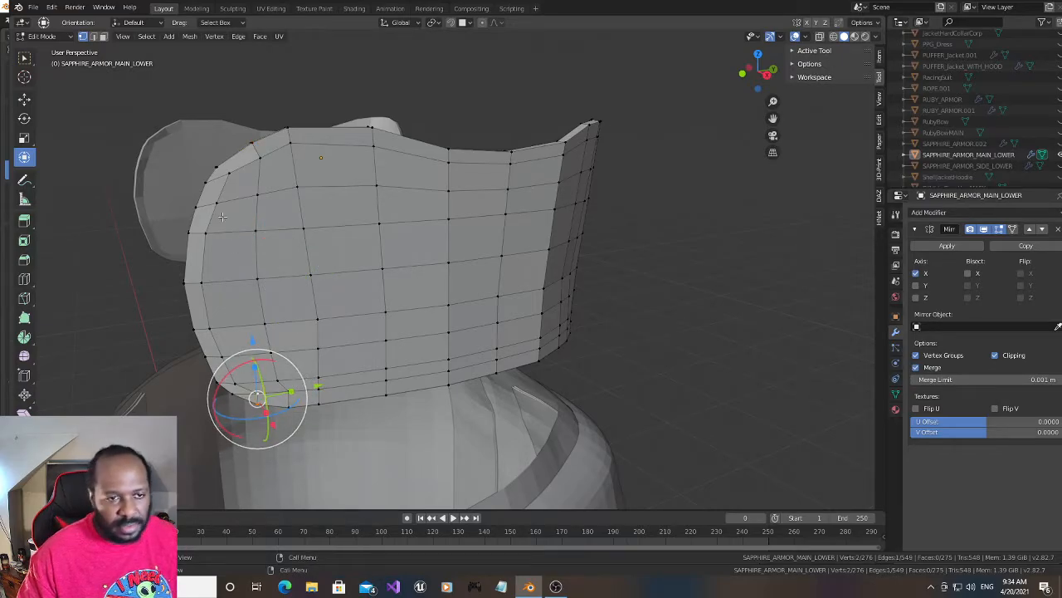
- Connect the upper rear corner vertices on both faces and the lower rear corner vertices on the inner face with new edges
click(227, 173)
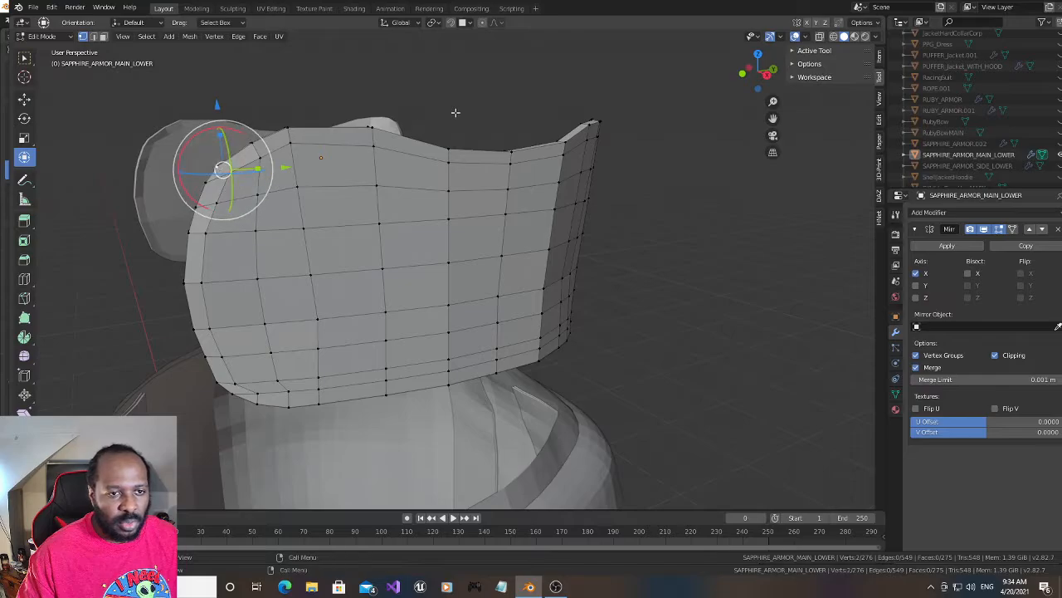
drag(772, 61, 835, 87)
click(737, 158)
shift+click(729, 164)
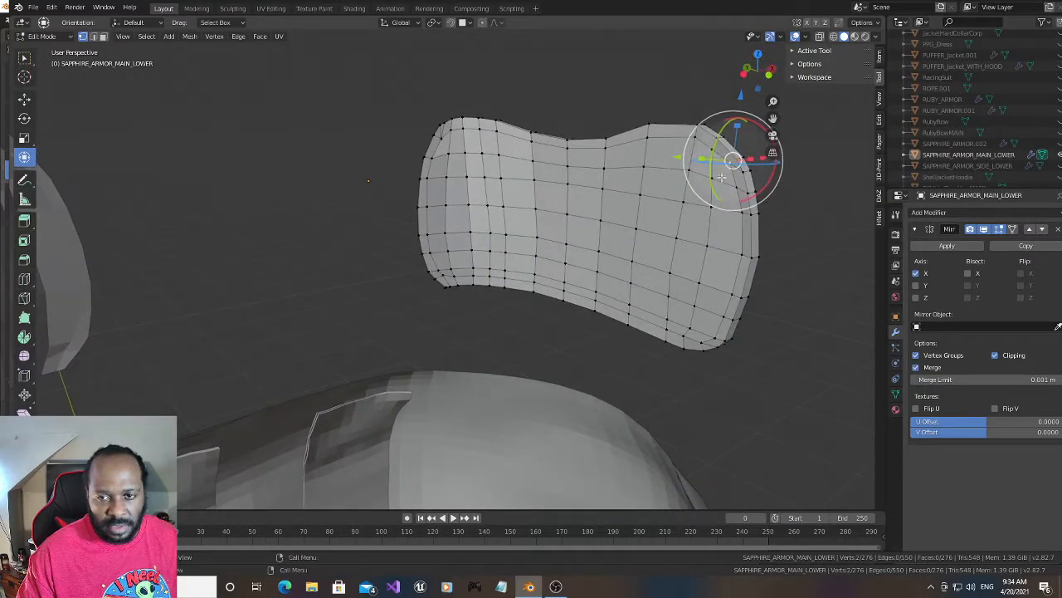
click(699, 344)
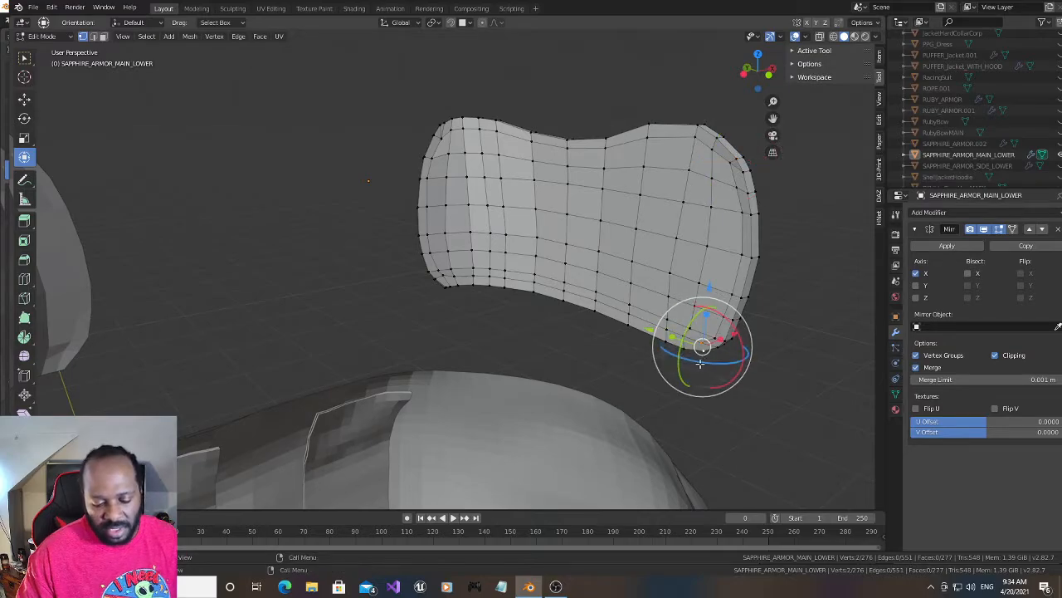
drag(753, 66, 641, 63)
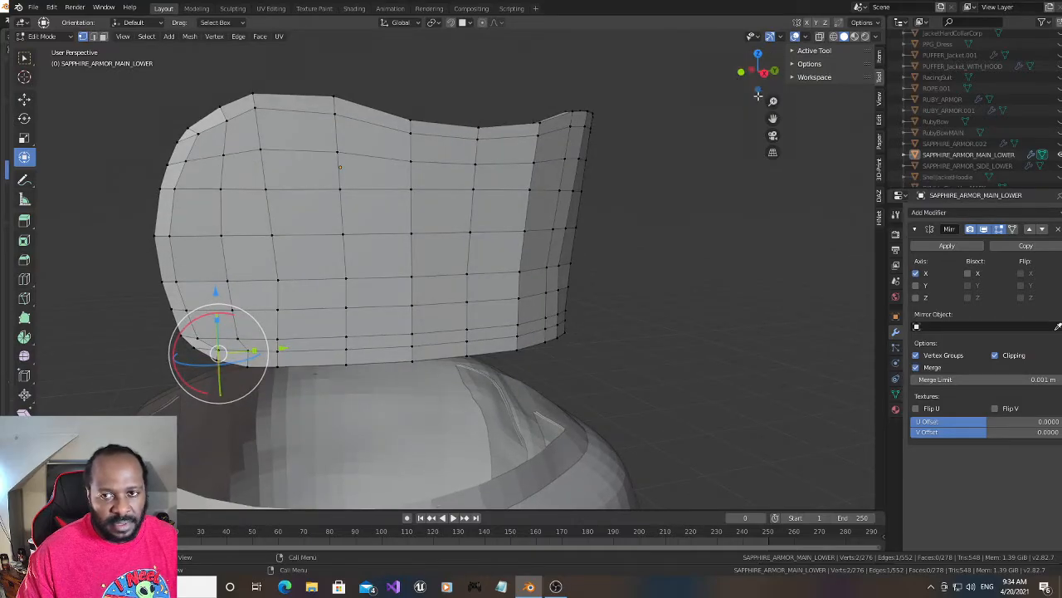
- Show SAPPHIRE_ARMOR.002, the 00Jade_Ruby_Sapphire_10YrsOld body and the UNDERWEAR collection in the viewport again
drag(757, 76, 807, 83)
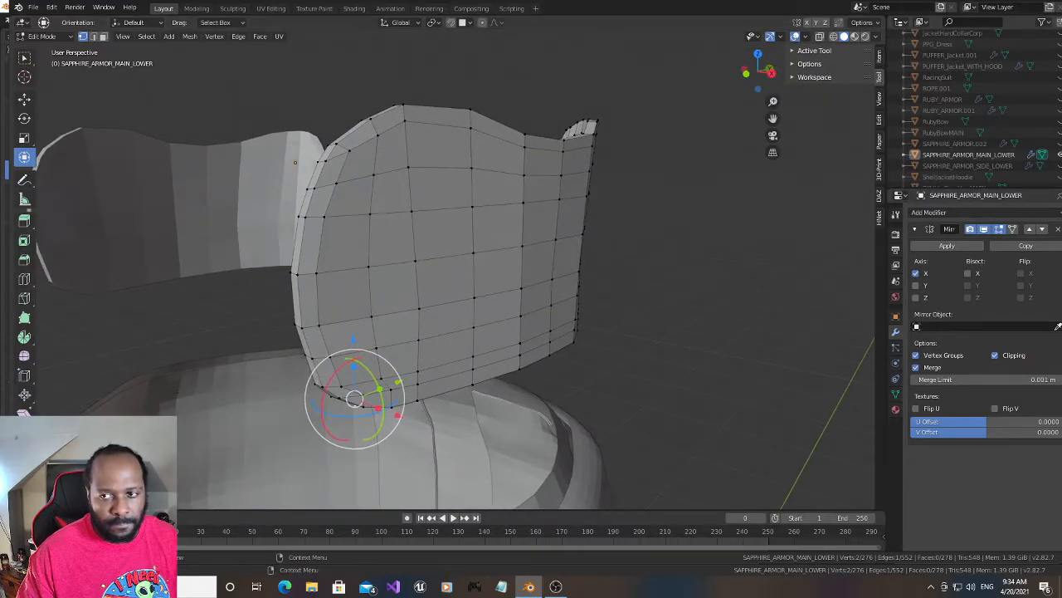
click(1059, 144)
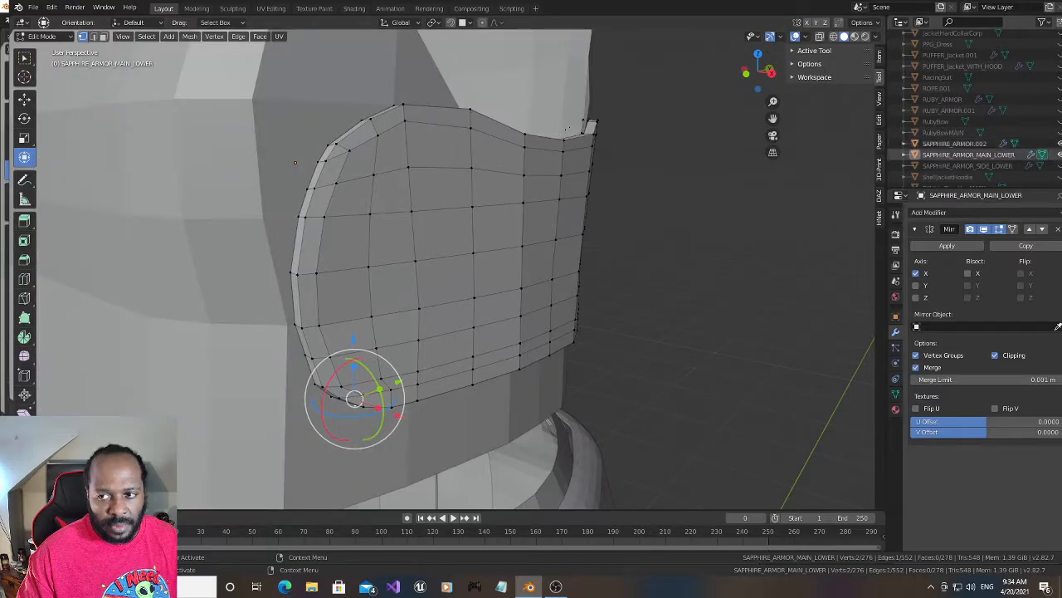
scroll(1058, 166, up, 5)
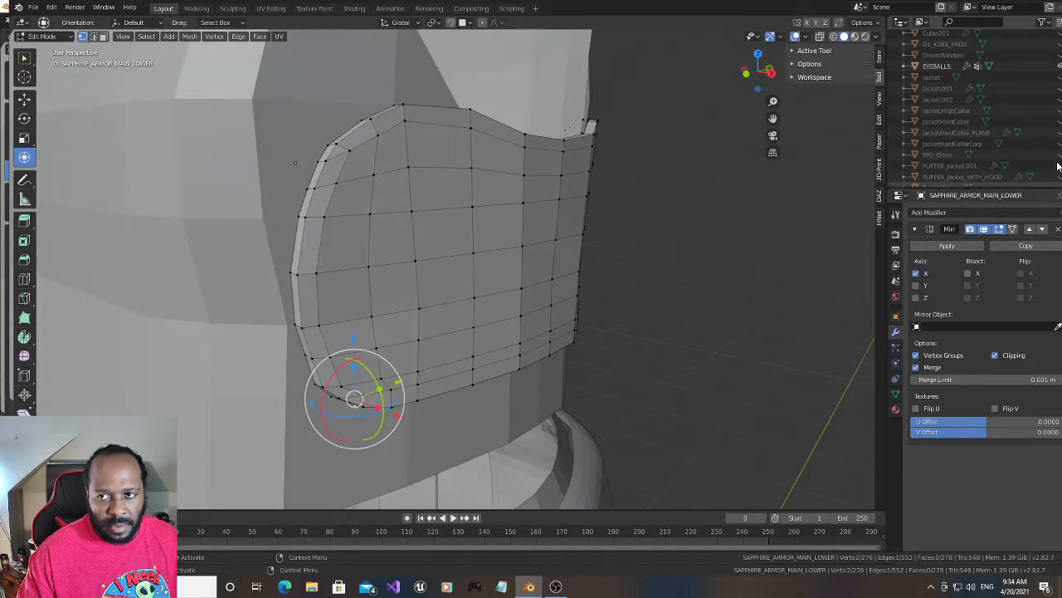
scroll(1058, 167, up, 3)
scroll(1058, 166, up, 2)
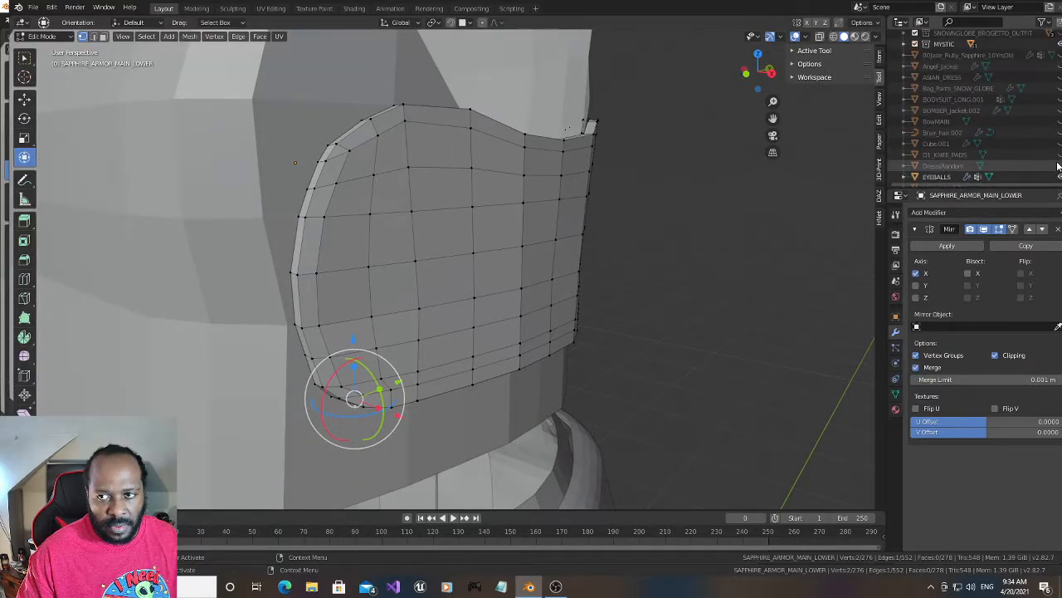
click(1059, 56)
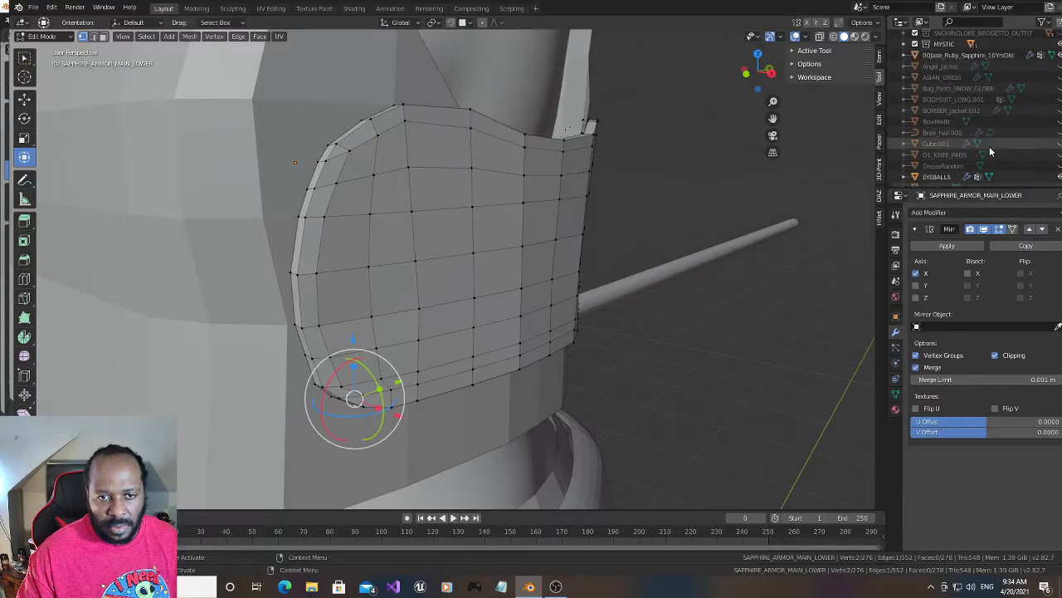
scroll(711, 194, down, 2)
scroll(713, 193, up, 2)
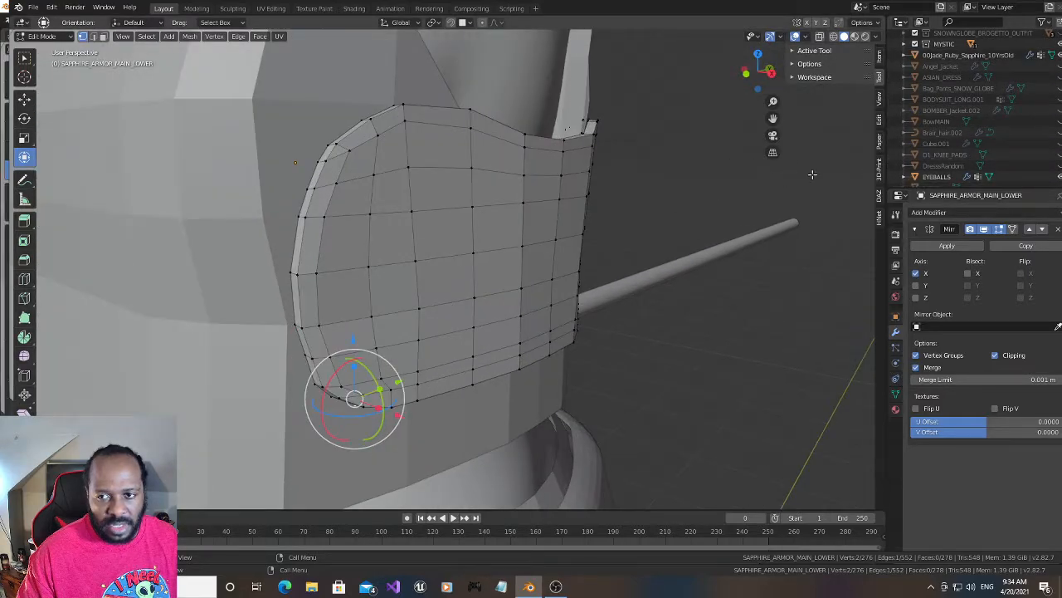
scroll(976, 146, up, 4)
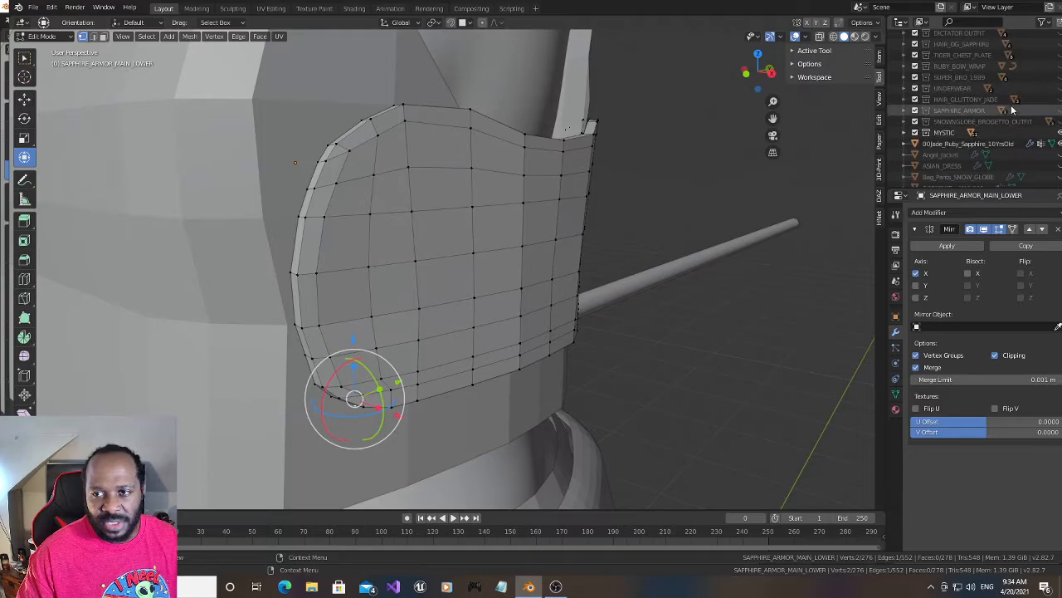
scroll(1011, 110, up, 1)
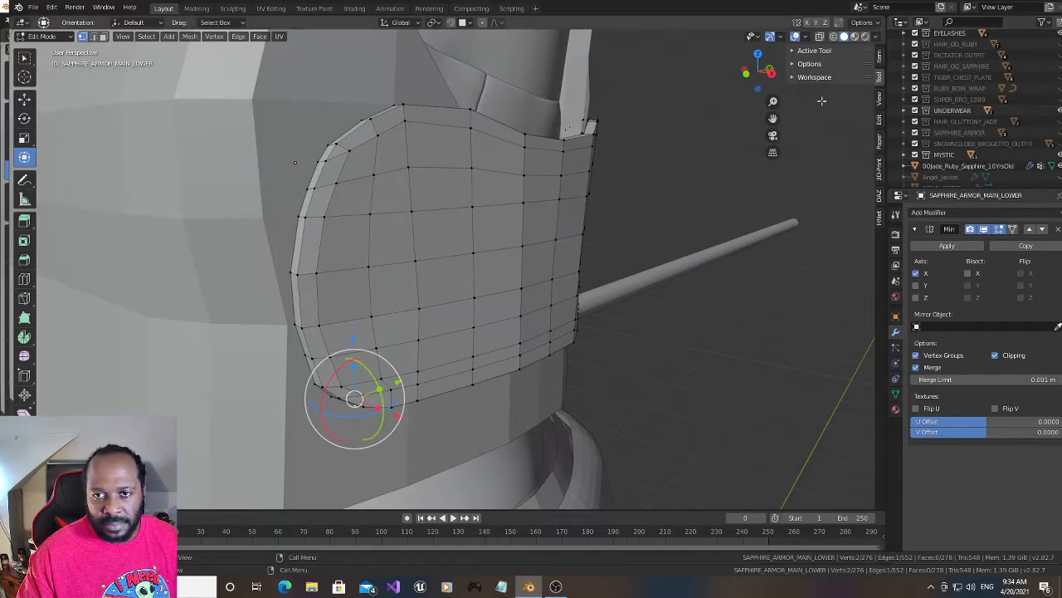
- Select the vertex pair on the rear rim just above the lower corner and nudge it slightly along Y
drag(758, 70, 765, 73)
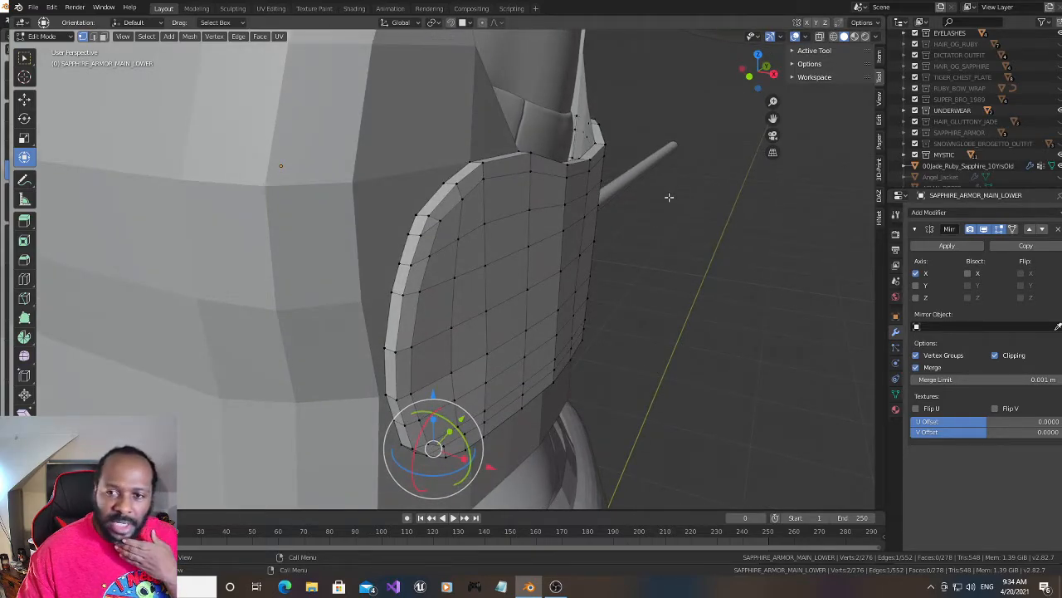
drag(762, 75, 757, 72)
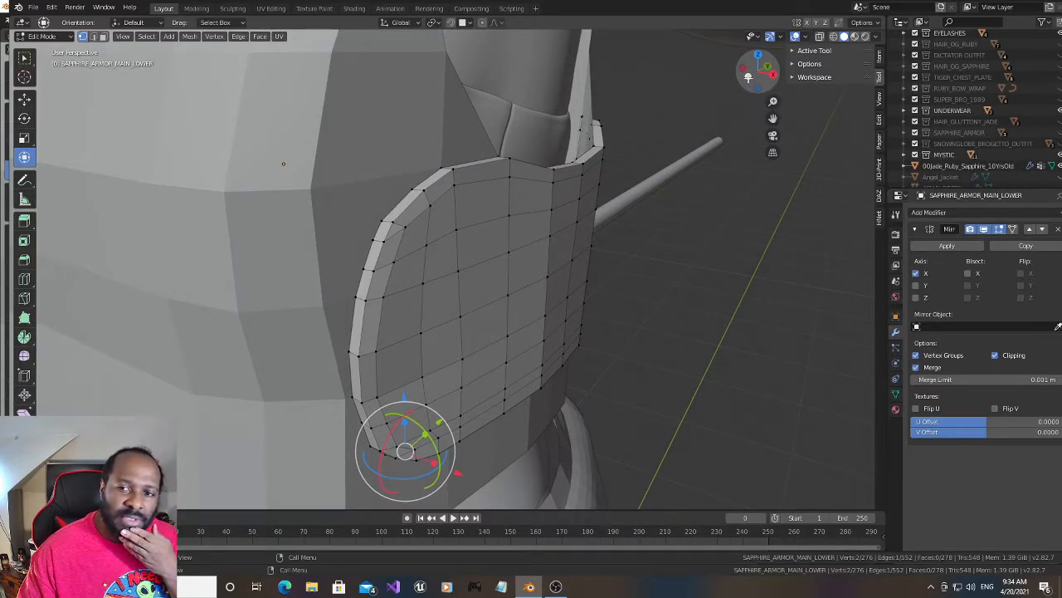
drag(755, 84, 748, 77)
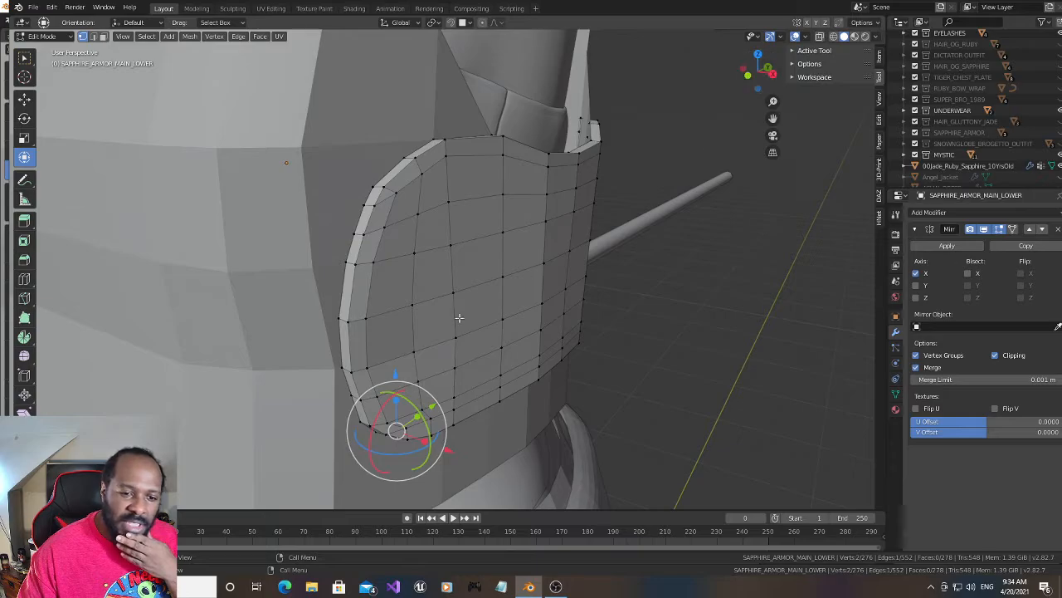
click(349, 399)
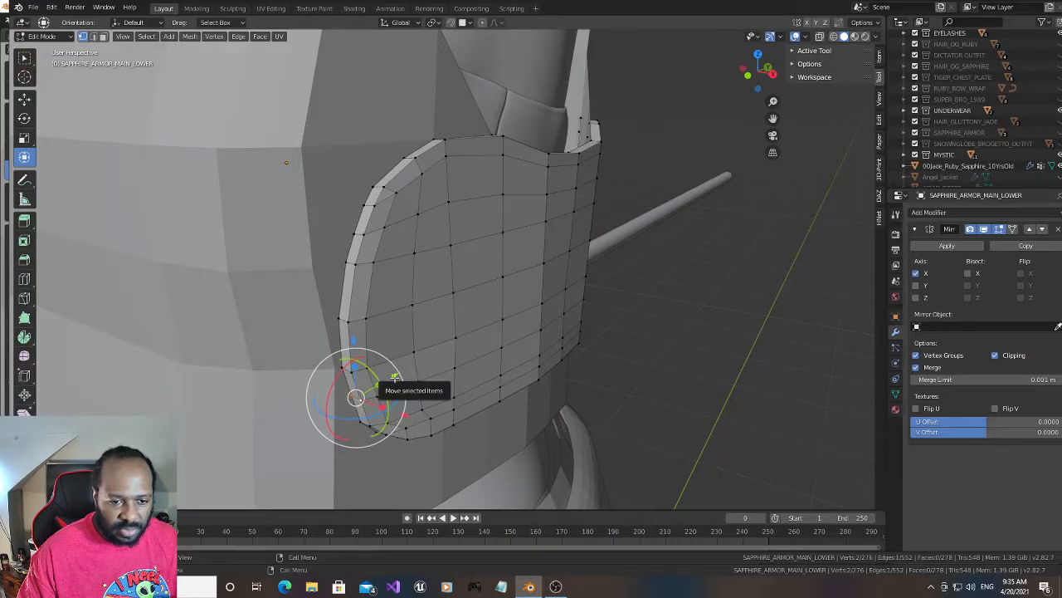
drag(395, 378, 392, 377)
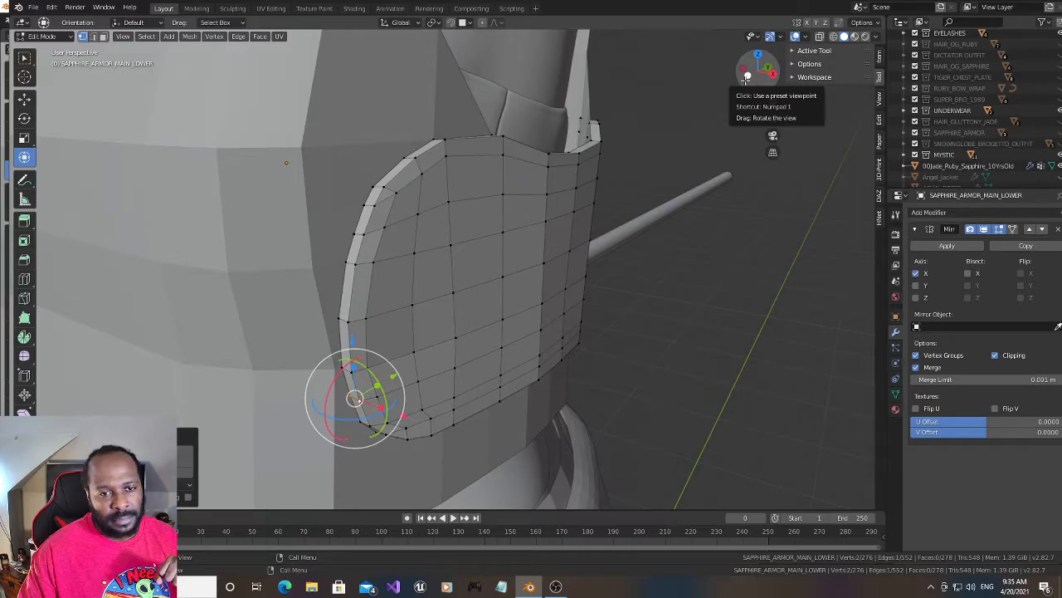
- Add a centred edge loop between the rear rim and the neighbouring vertical loop on the panel's outer face
drag(747, 77, 744, 73)
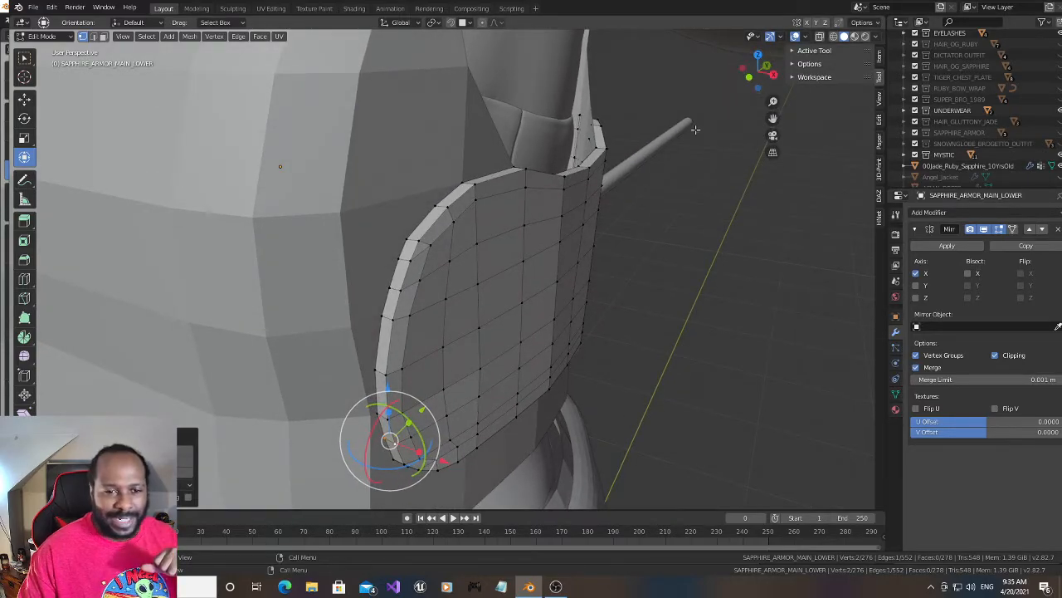
drag(748, 85, 748, 78)
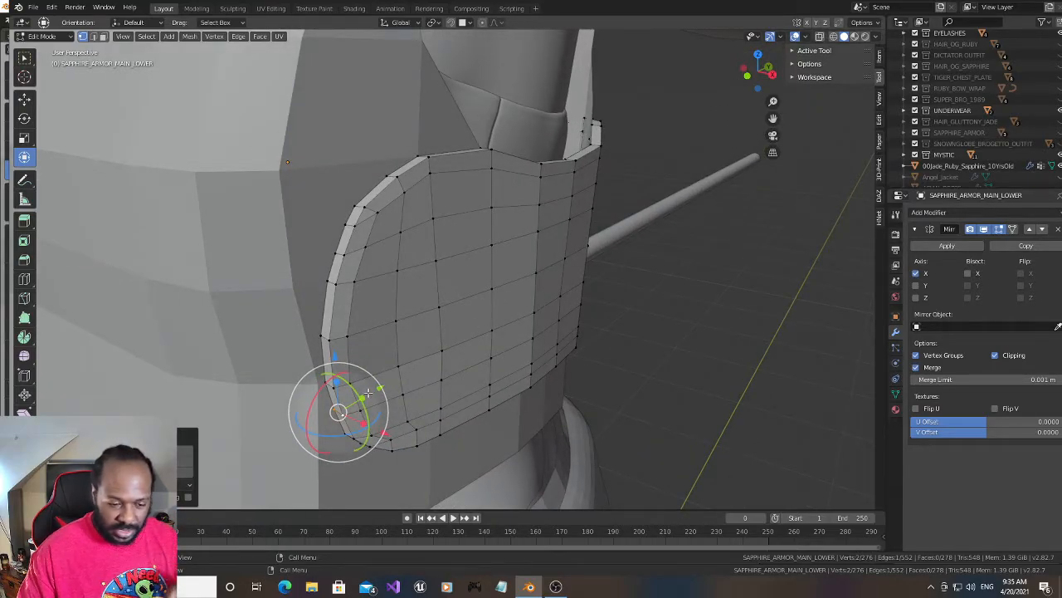
key(ctrl+r)
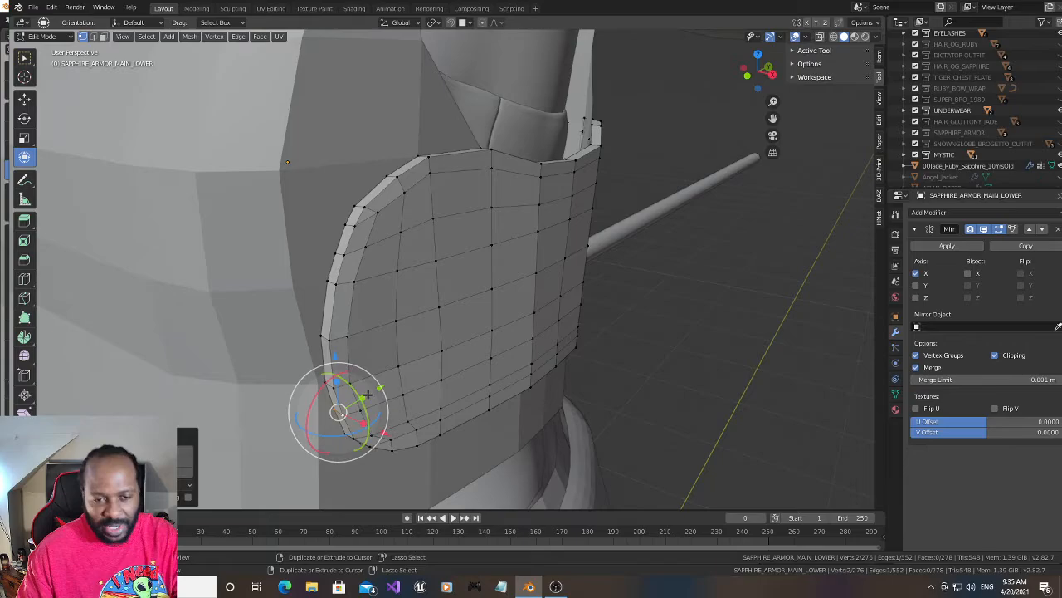
click(336, 341)
click(335, 340)
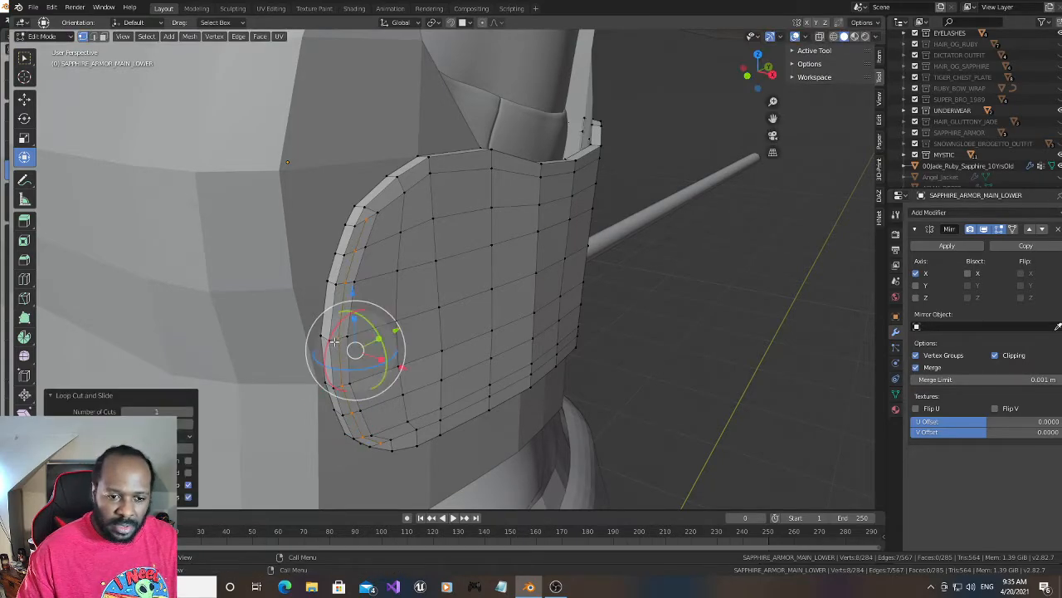
- Subdivide the short corner edge at the upper end of the new rear rim loop
click(367, 205)
shift+click(376, 211)
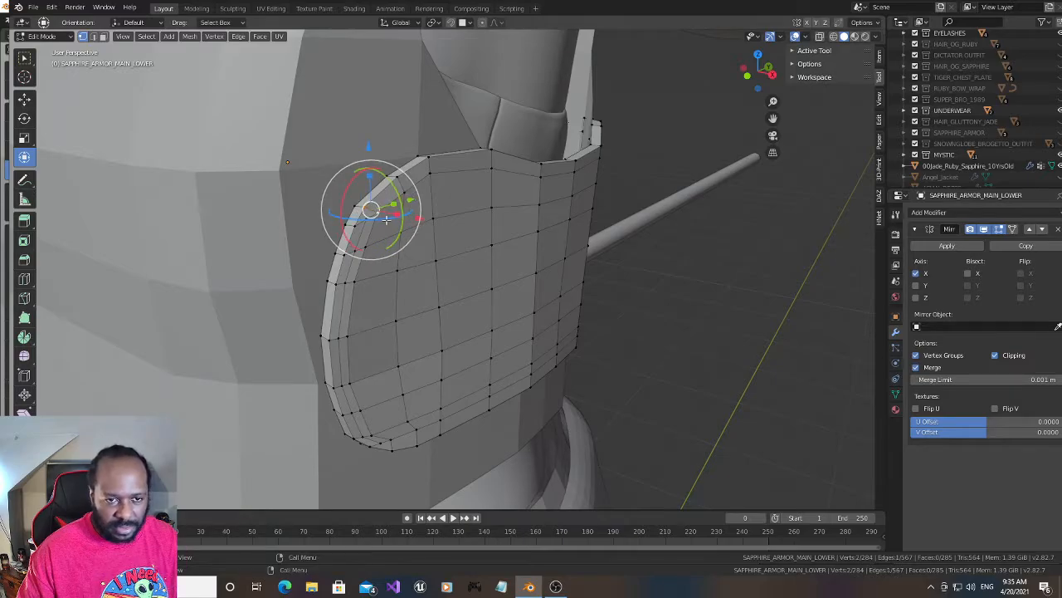
right_click(377, 208)
click(377, 208)
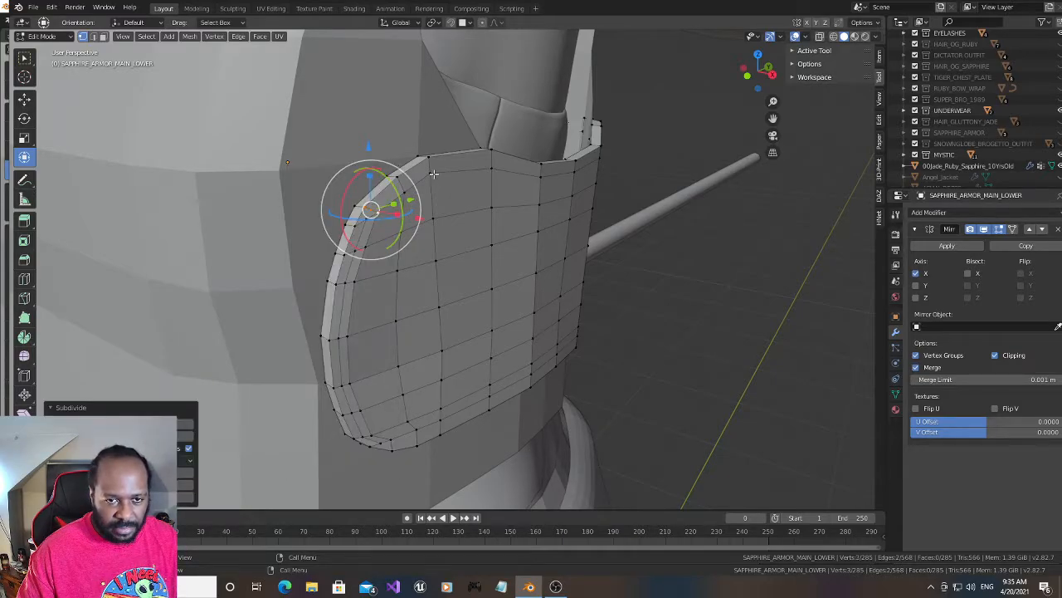
- Add a centred edge loop along the panel's upper rim and join it to the rear rim loop through the corner midpoint
key(ctrl+r)
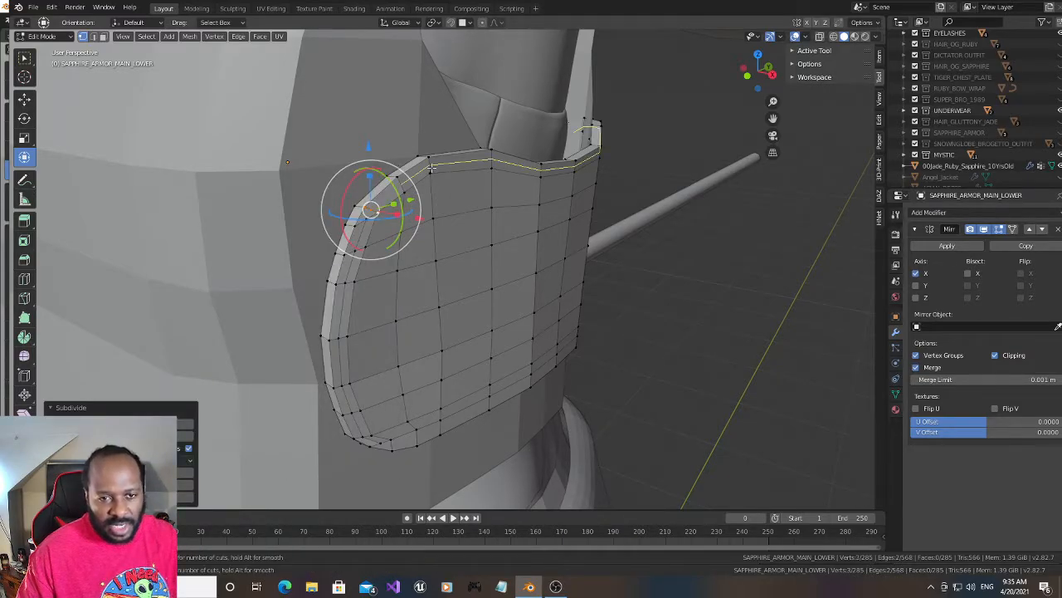
click(431, 168)
right_click(431, 168)
click(369, 212)
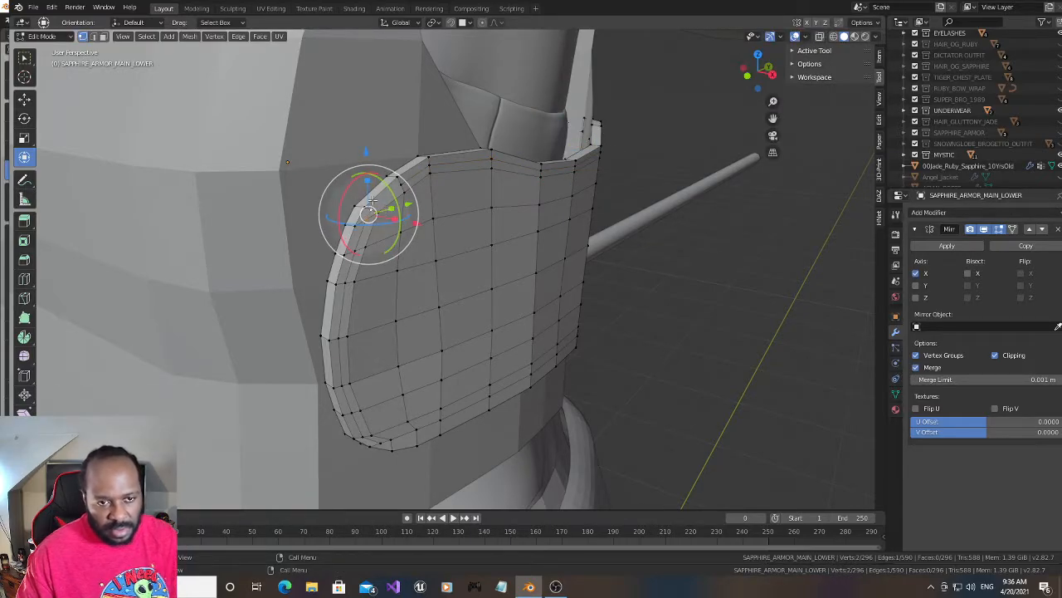
click(373, 209)
shift+click(402, 186)
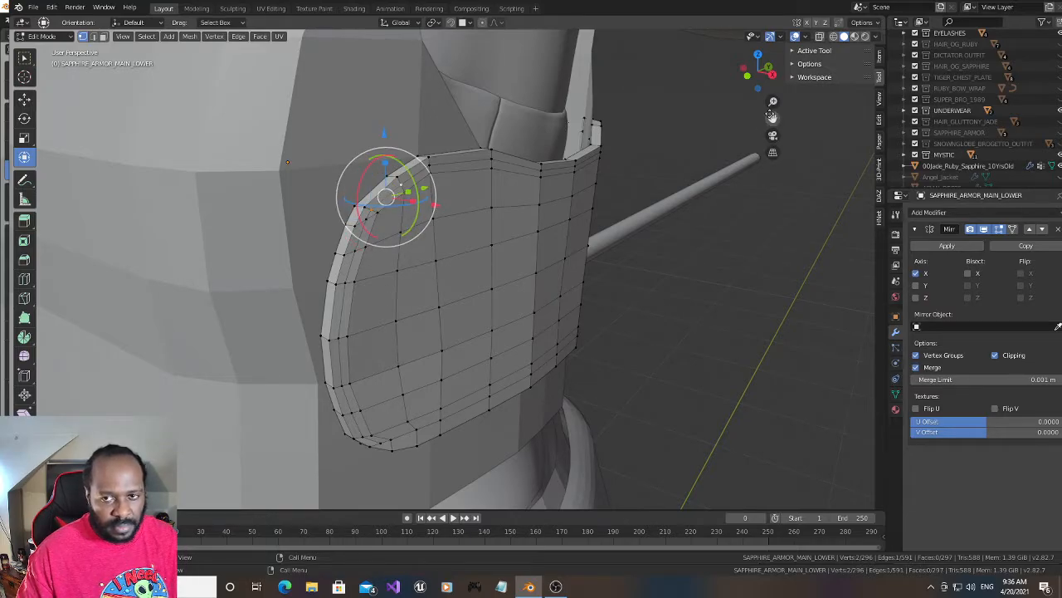
- Subdivide the upper corner edge at the panel's opposite end to continue the upper rim loop there
drag(752, 72, 770, 66)
click(452, 161)
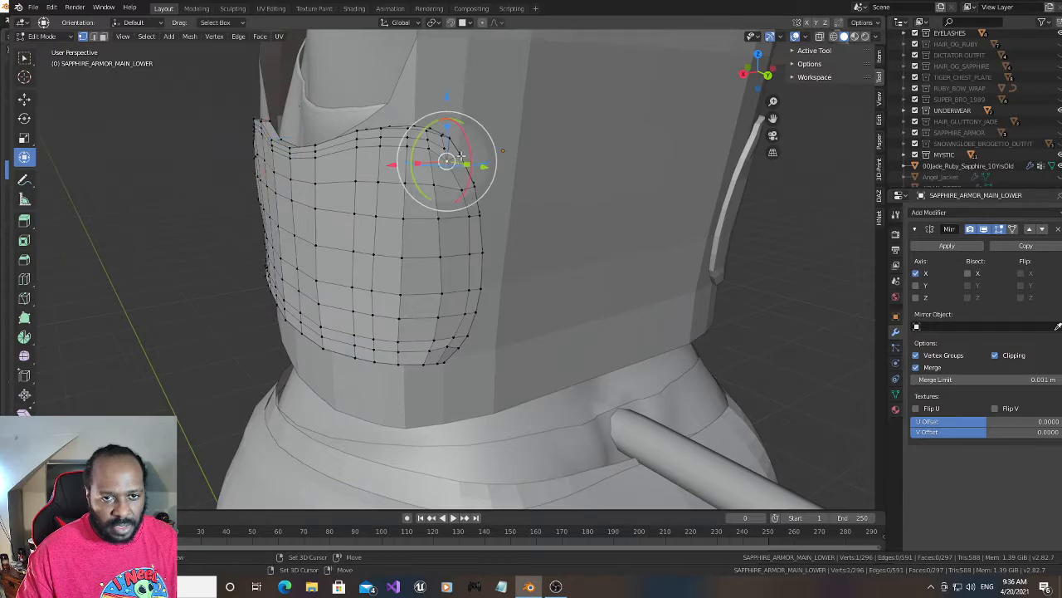
right_click(457, 161)
click(457, 158)
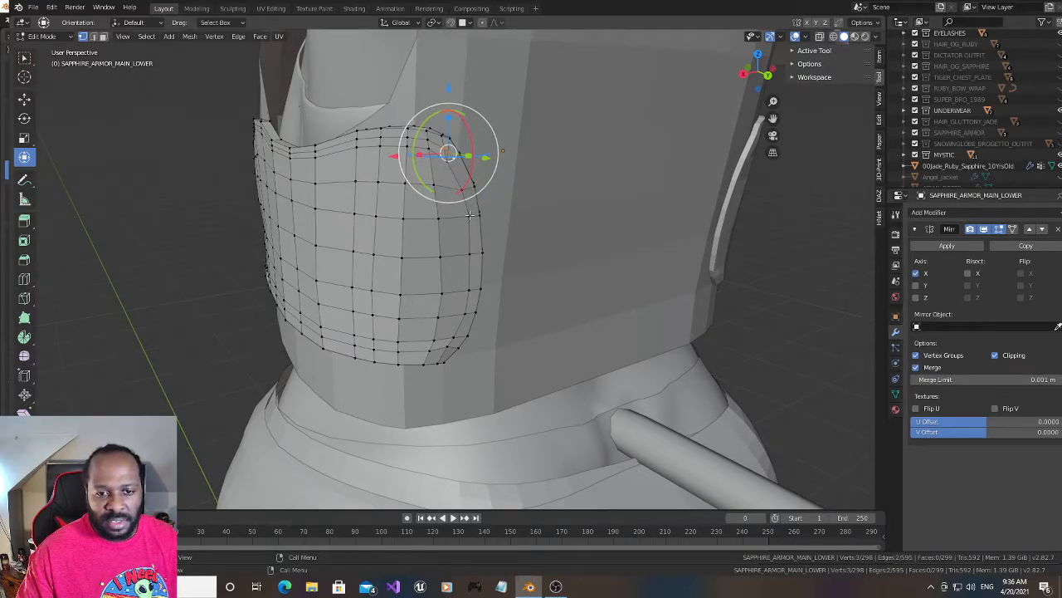
- Subdivide the short edge at the lower rear corner and connect its midpoint to the end of the rear rim loop
drag(756, 76, 850, 72)
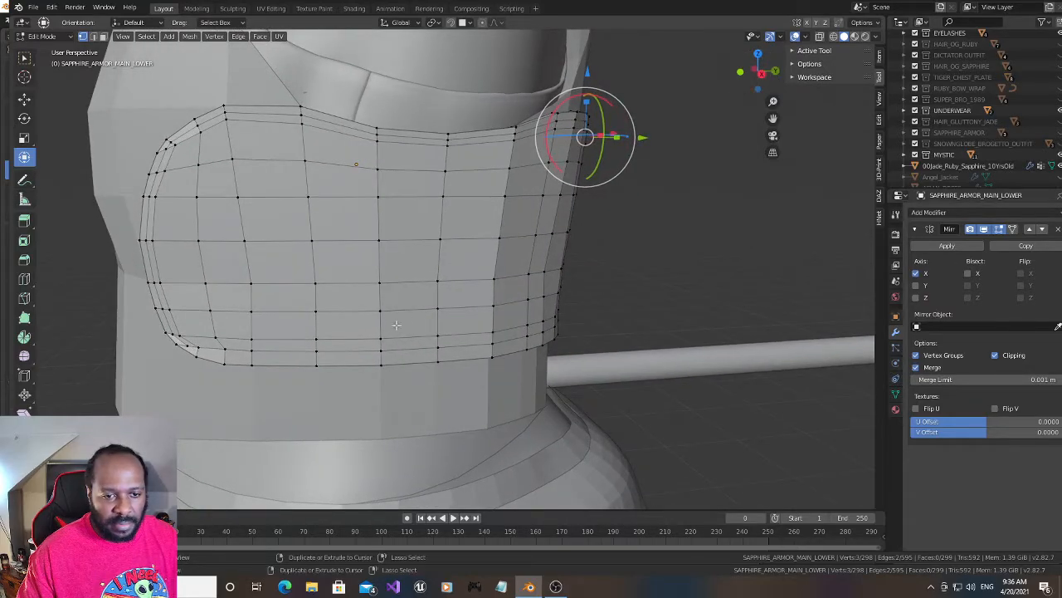
key(ctrl+r)
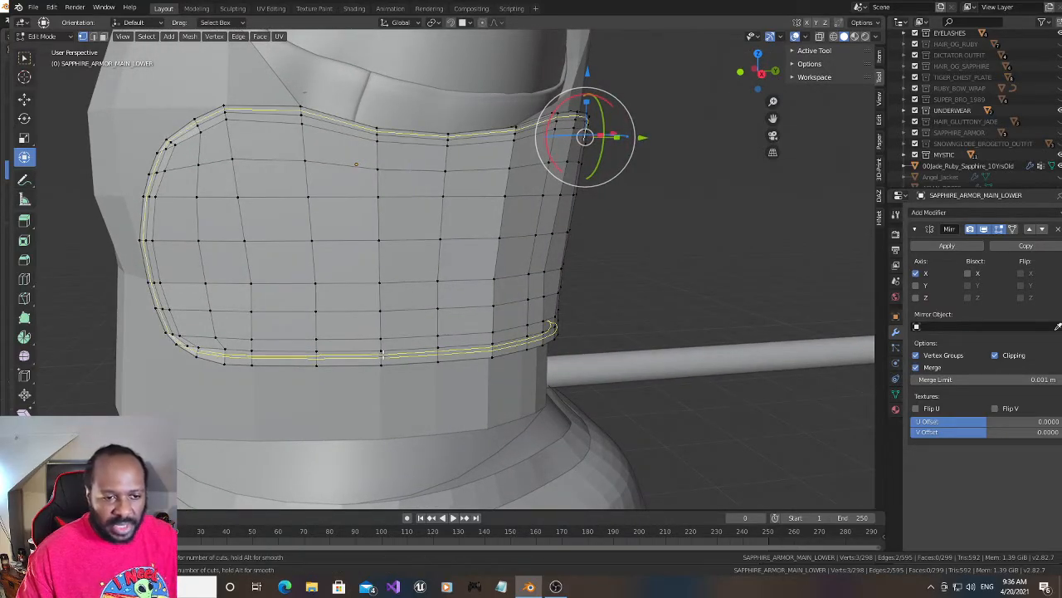
key(Escape)
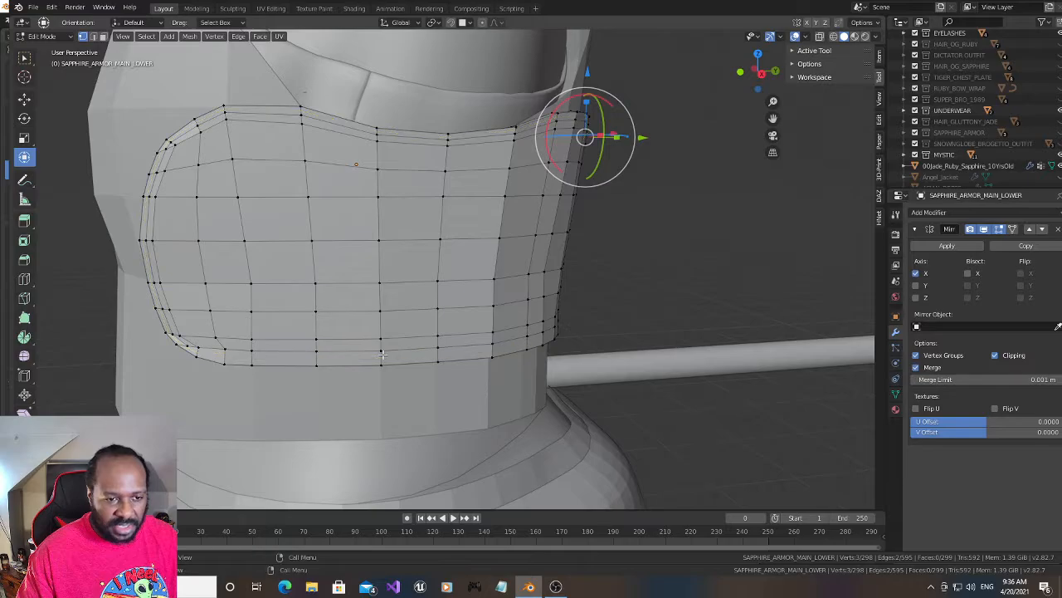
click(199, 345)
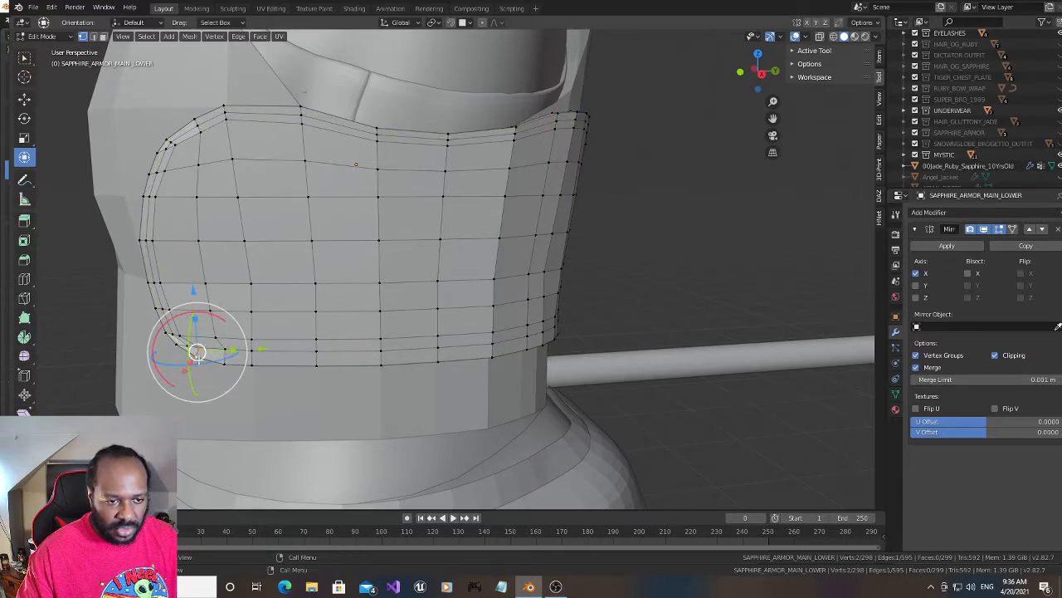
right_click(197, 360)
click(183, 287)
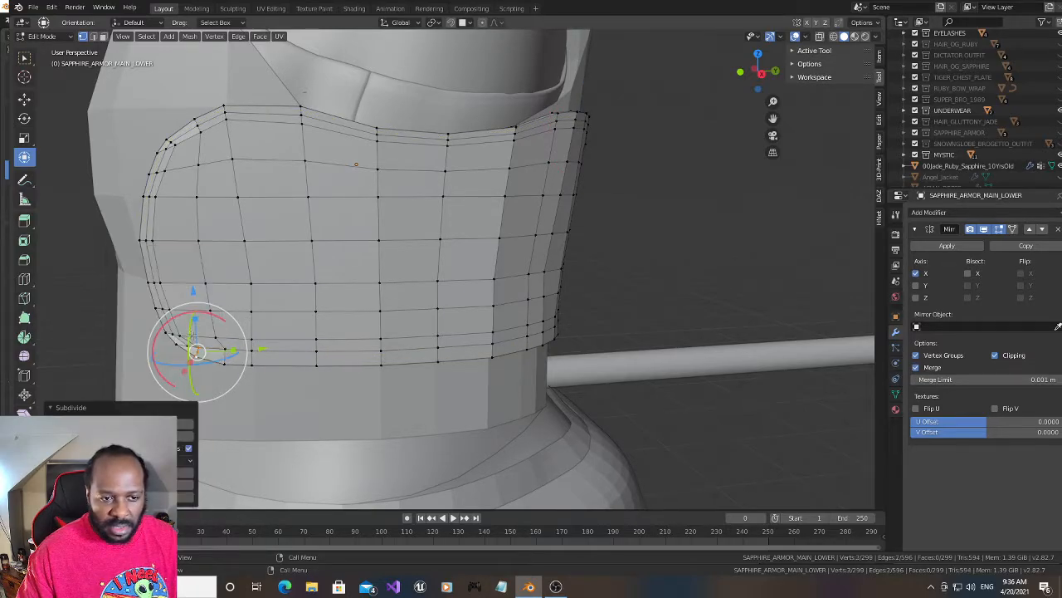
click(190, 346)
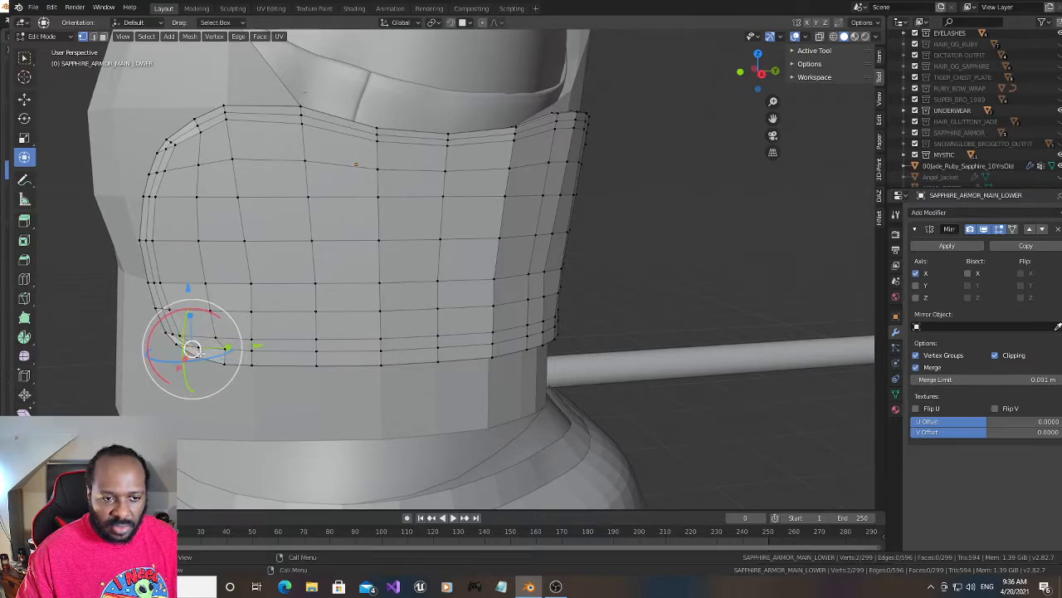
- Subdivide the first short edge of the lower rim beside the rear corner and connect its midpoint to the corner midpoint
click(225, 349)
shift+click(222, 362)
right_click(224, 358)
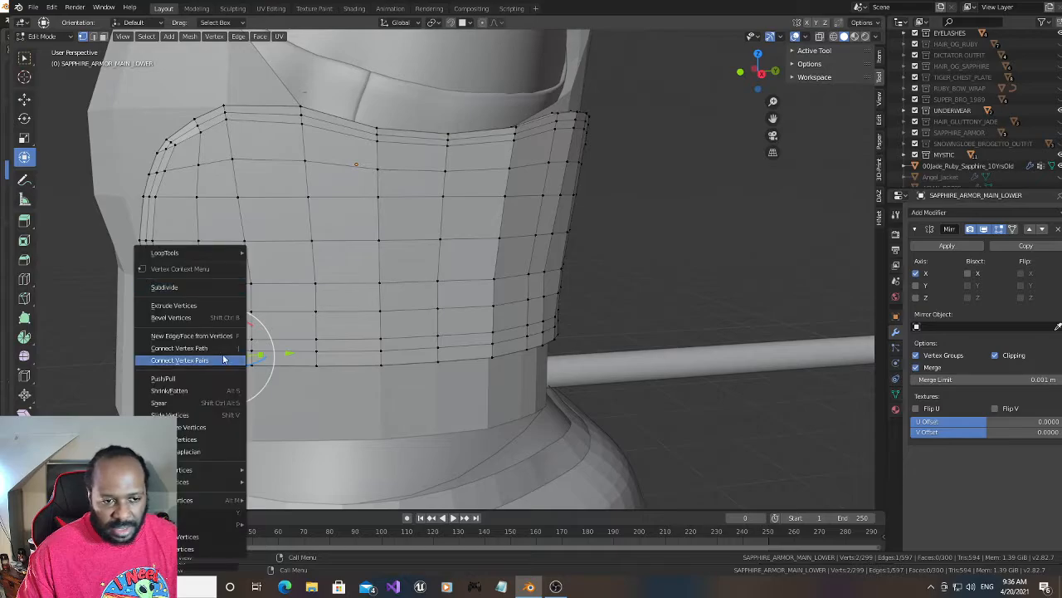
click(207, 286)
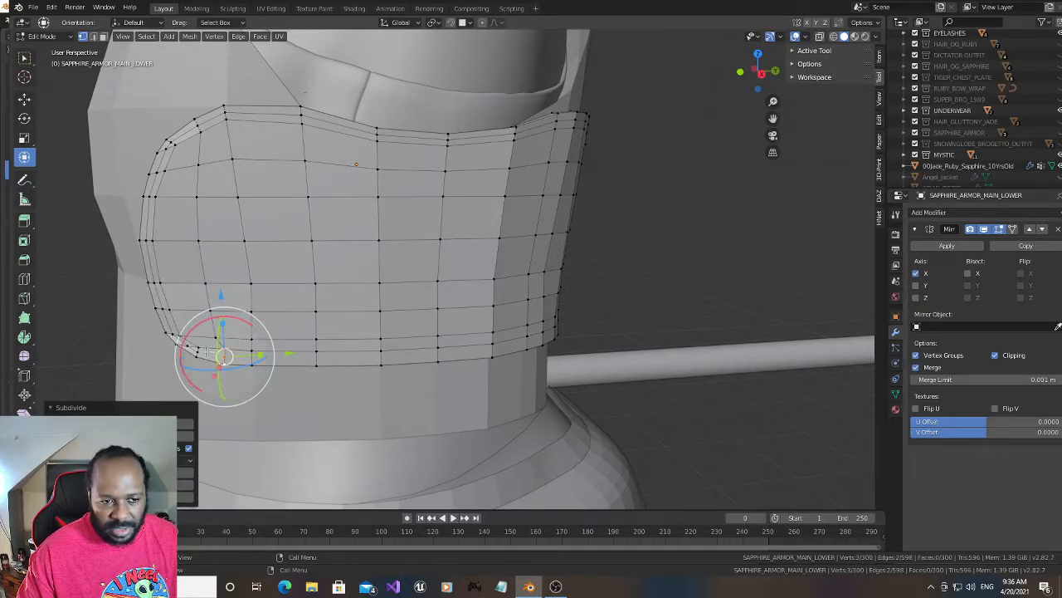
click(198, 351)
shift+click(225, 357)
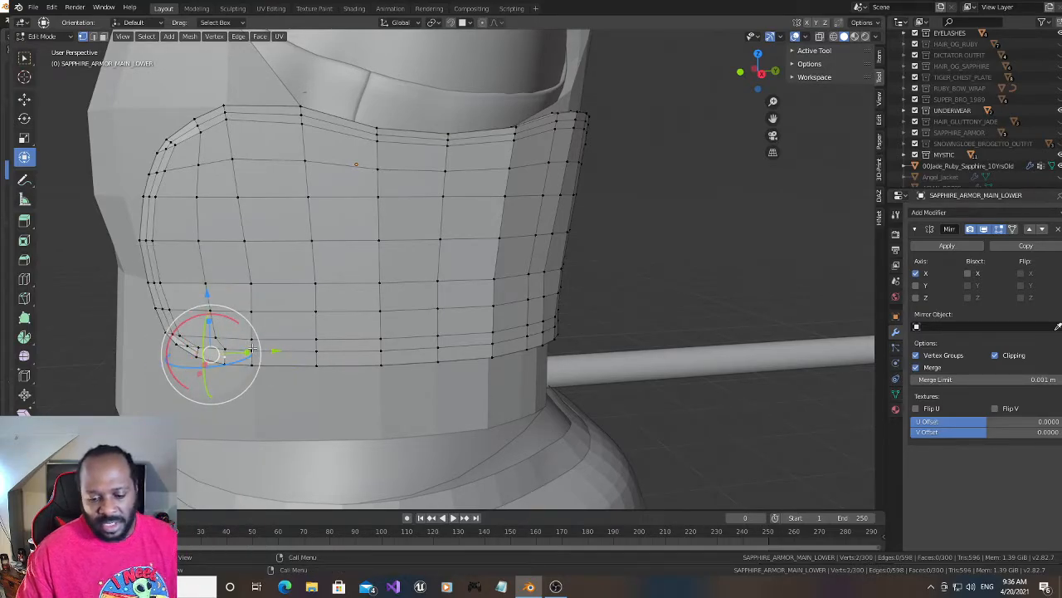
- Subdivide the next short edge along the lower rim and connect its midpoint to the preceding one
click(250, 352)
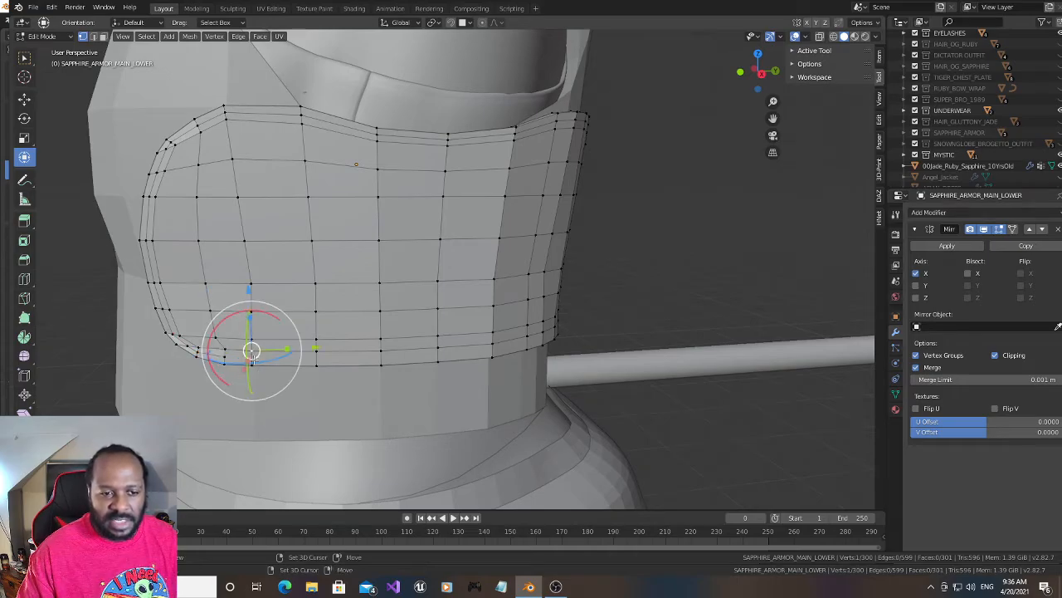
right_click(249, 355)
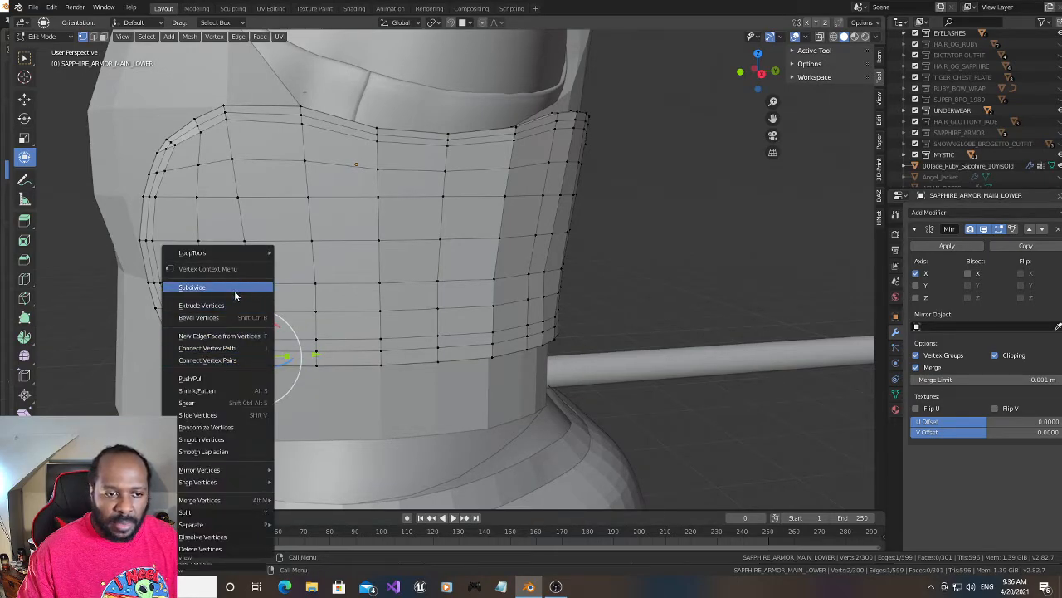
click(236, 295)
click(236, 357)
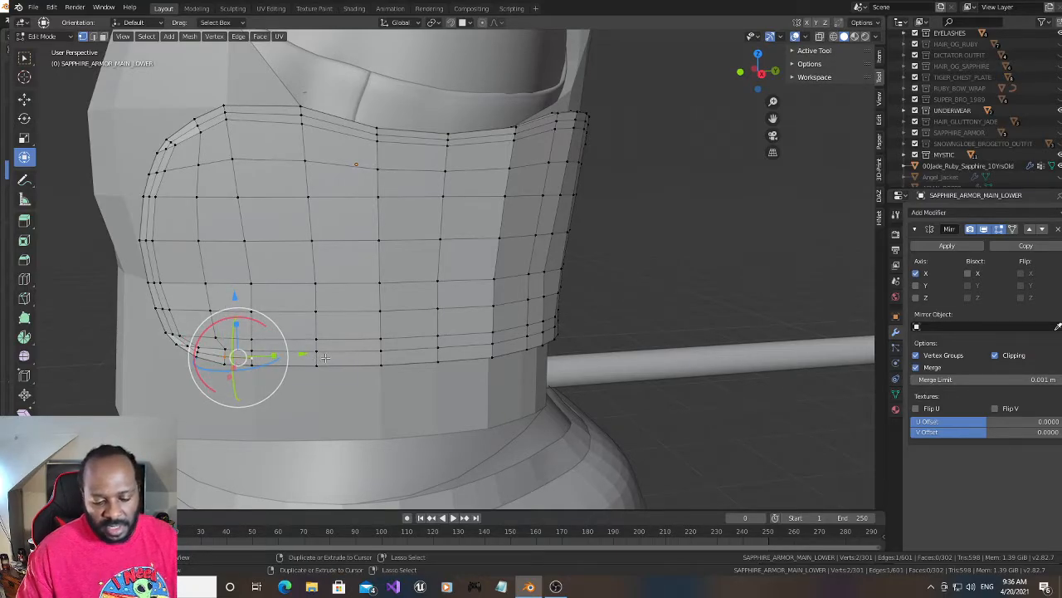
key(ctrl+r)
key(Escape)
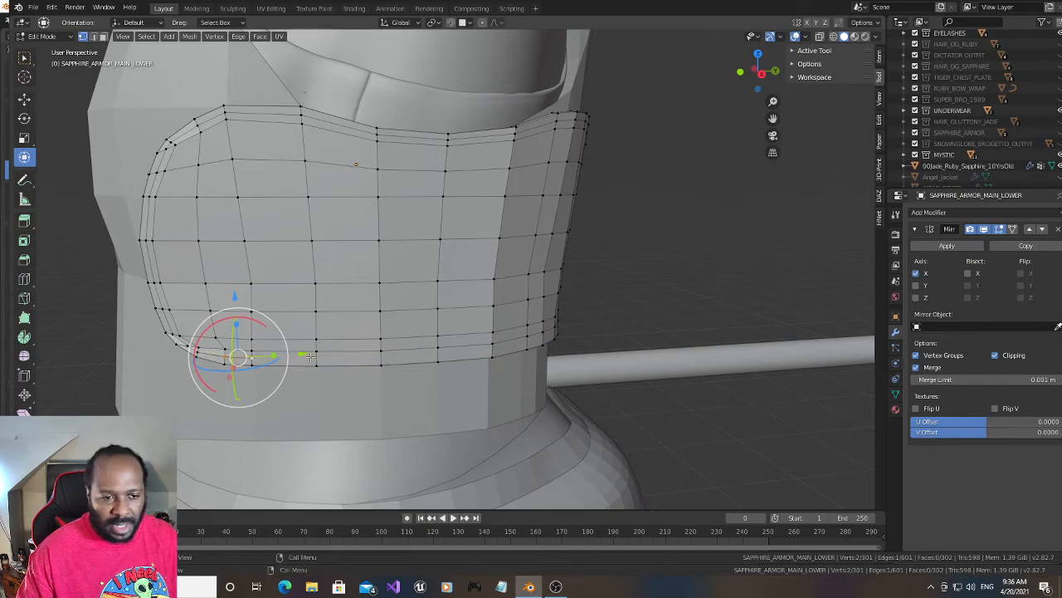
- Select the closely spaced inner-row vertices near the rim opposite the rear in wireframe shading and nudge them slightly along X
drag(767, 71, 688, 75)
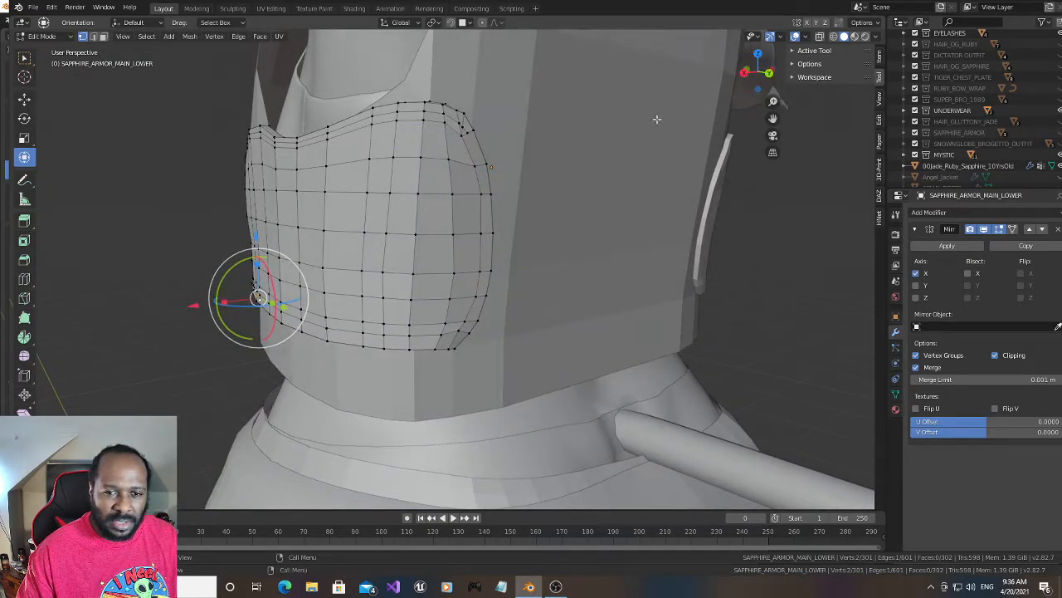
click(482, 194)
click(834, 36)
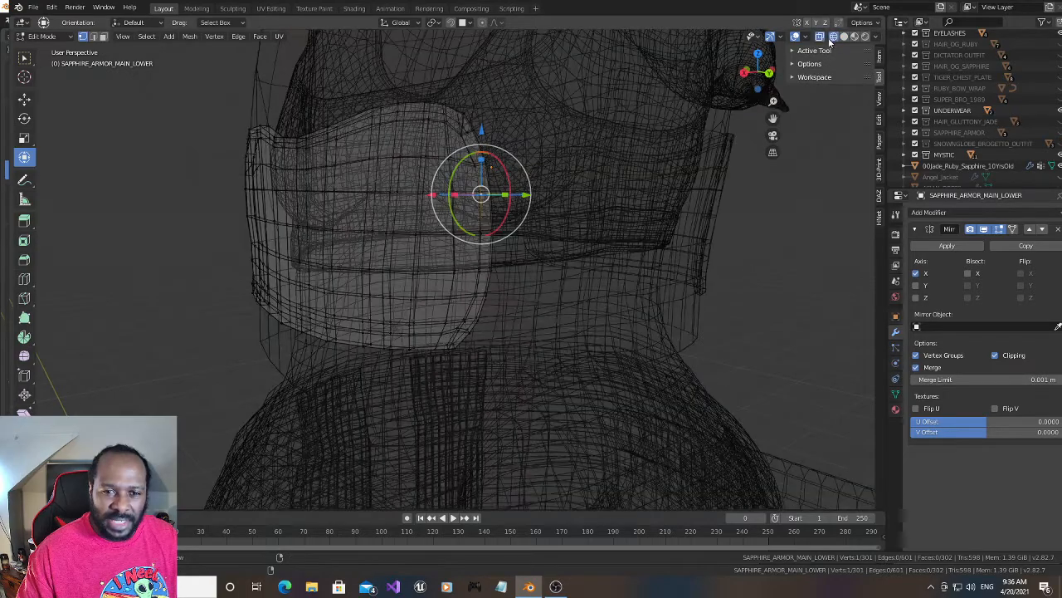
key(c)
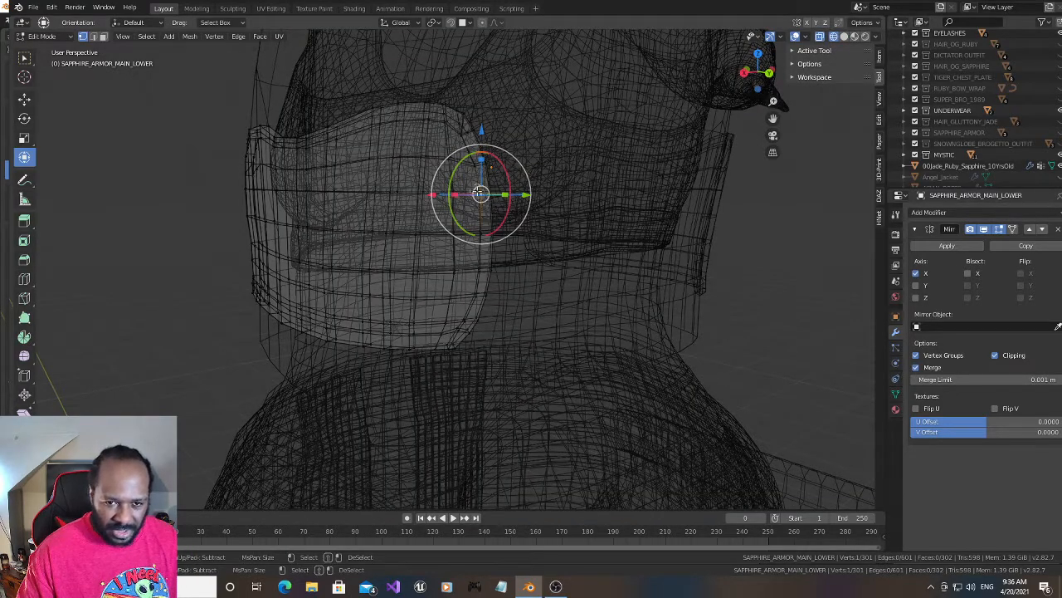
click(478, 193)
right_click(479, 192)
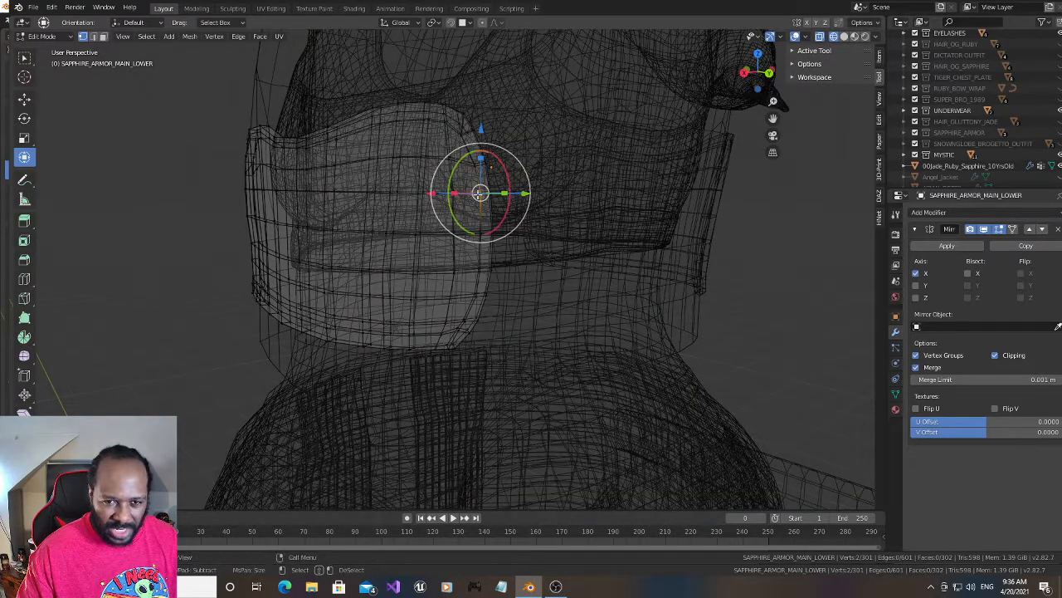
click(844, 36)
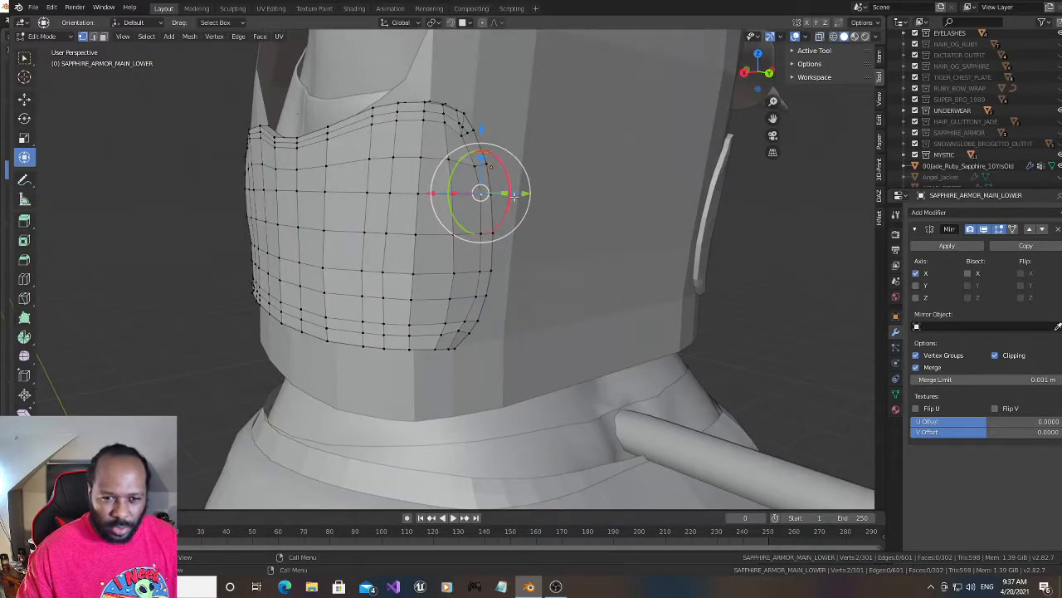
drag(752, 77, 759, 103)
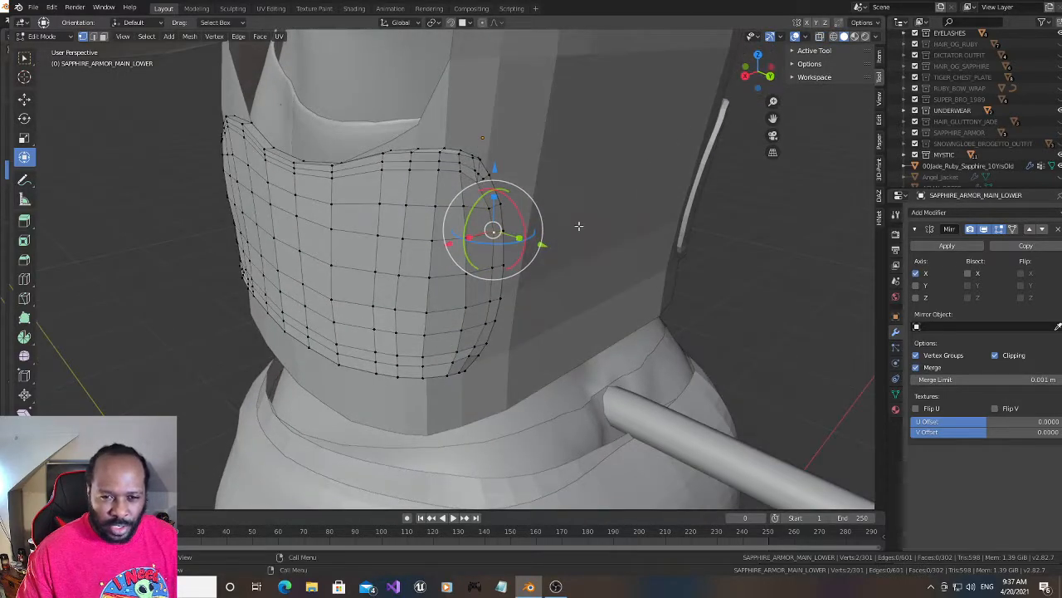
scroll(579, 227, up, 1)
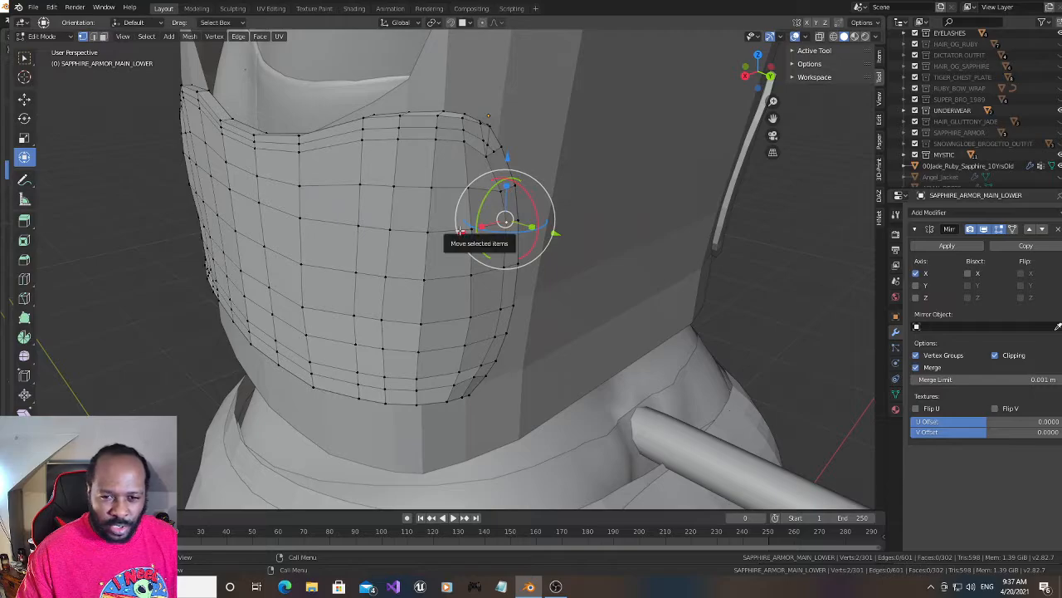
drag(463, 234, 454, 229)
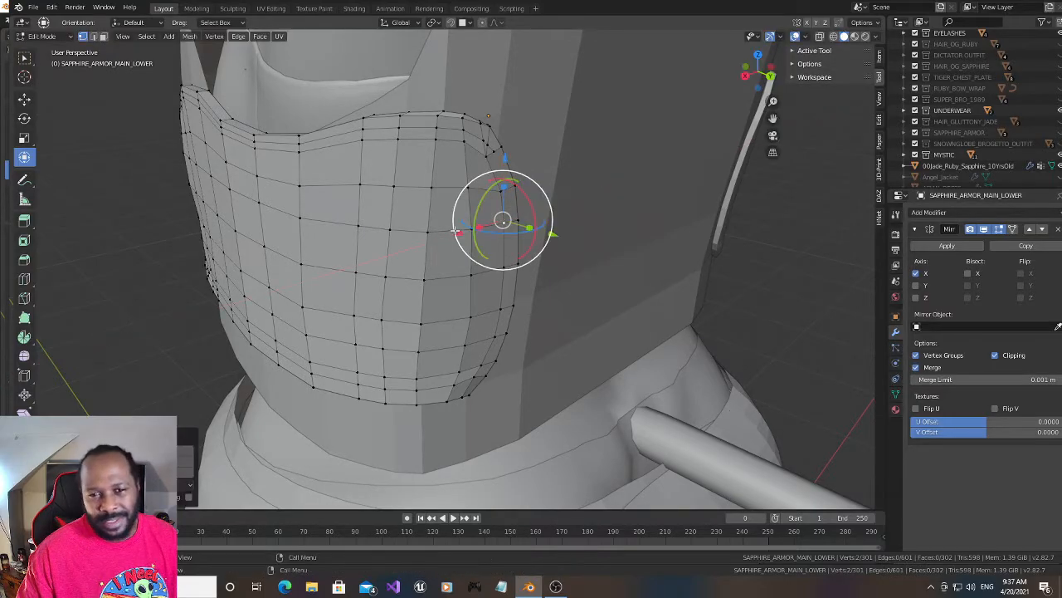
- Subdivide two neighbouring short edges below the upper corner on the side rim opposite the rear
drag(751, 75, 748, 60)
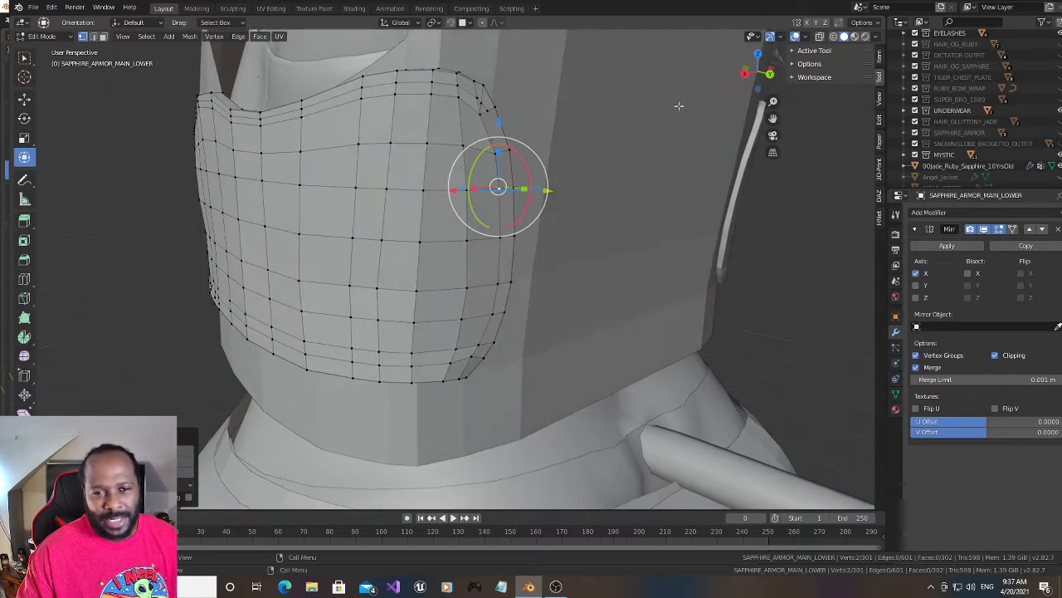
right_click(506, 188)
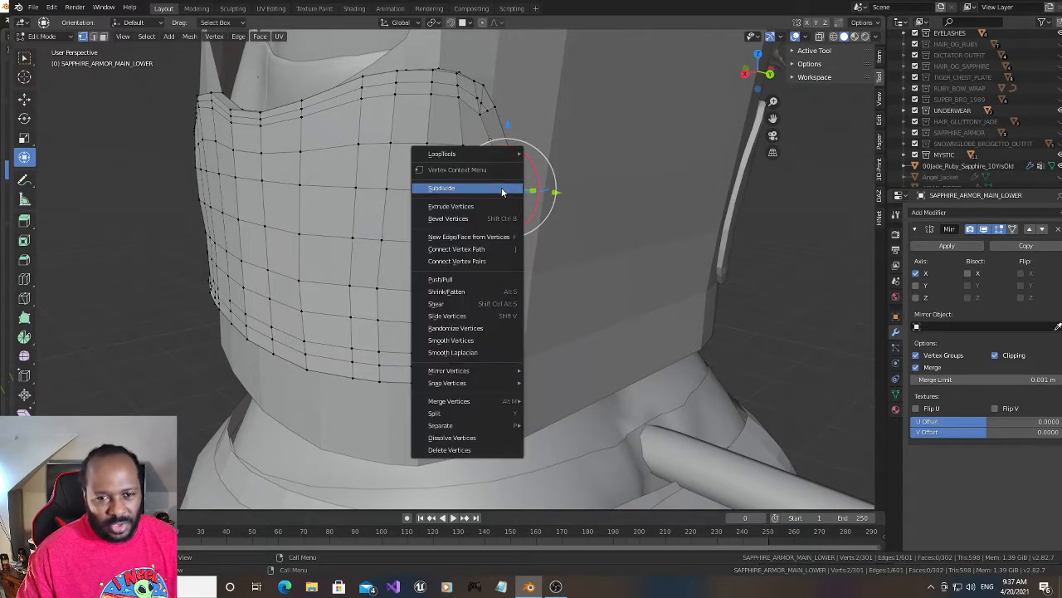
click(504, 185)
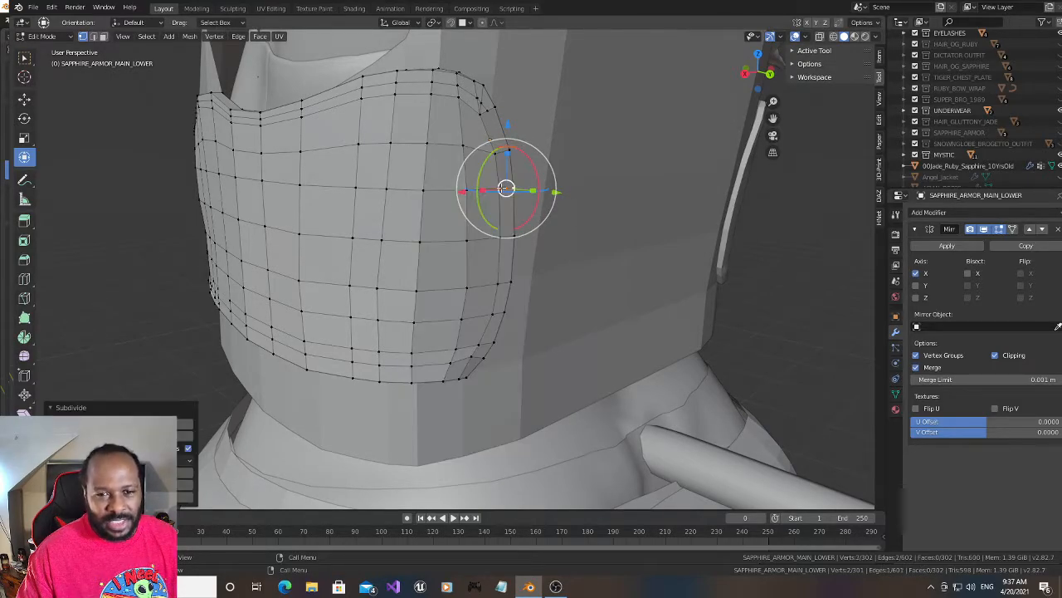
click(489, 115)
click(498, 155)
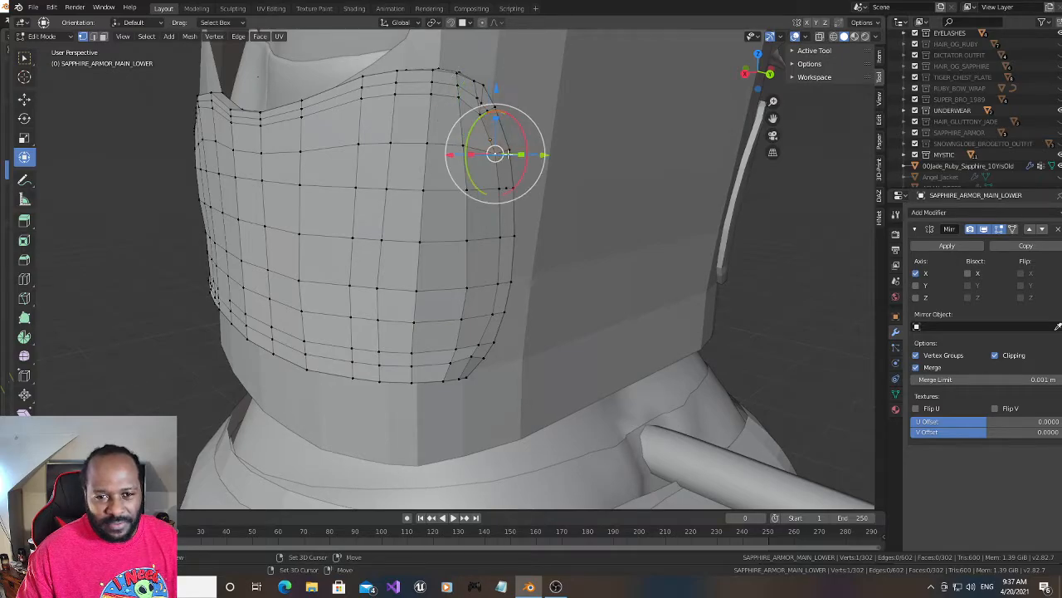
shift+click(510, 155)
right_click(506, 155)
click(505, 156)
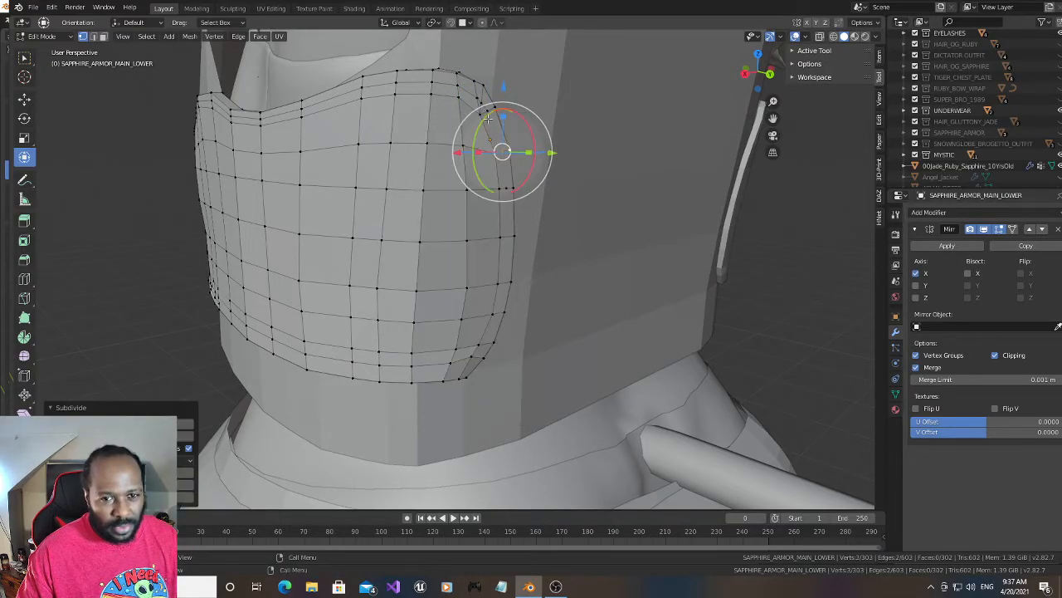
- Connect the upper corner midpoint down through the two new side-rim midpoints
click(488, 114)
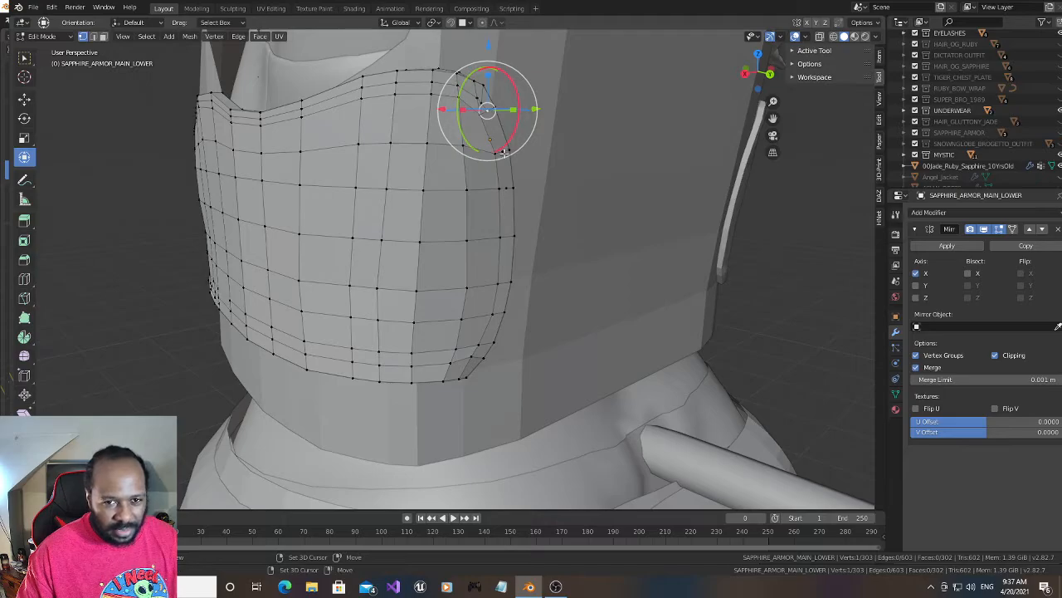
shift+click(508, 155)
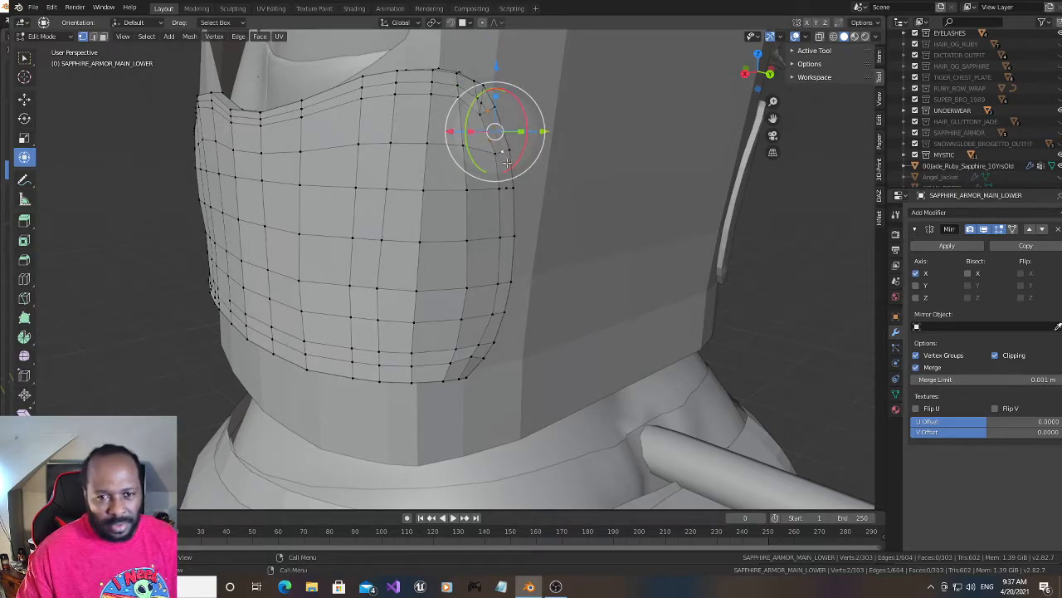
shift+click(506, 175)
shift+click(505, 188)
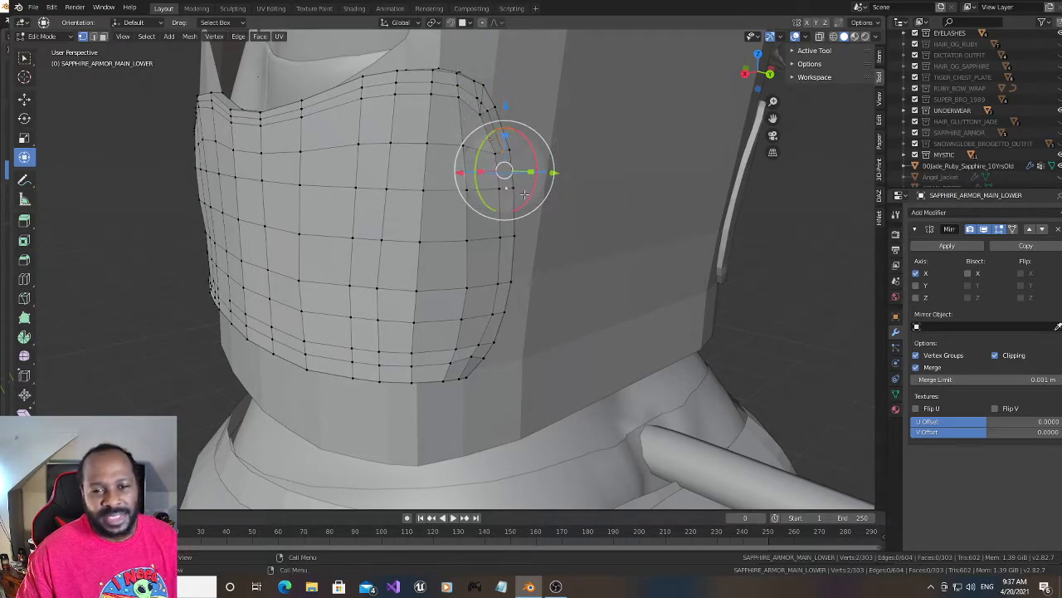
- Subdivide the third short edge down that side rim and connect its midpoint to the one above
click(506, 237)
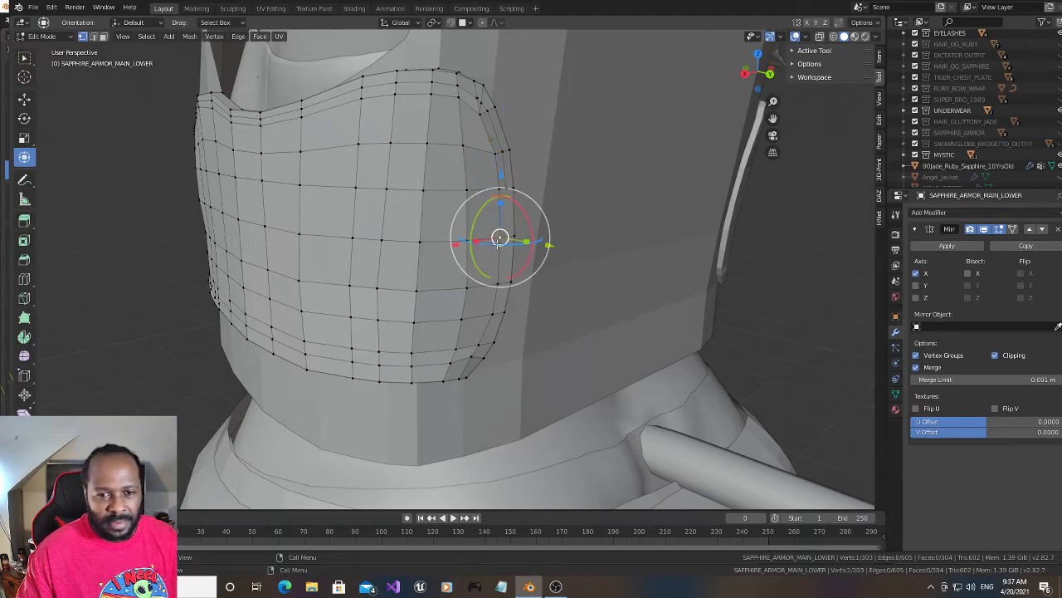
right_click(506, 238)
click(506, 237)
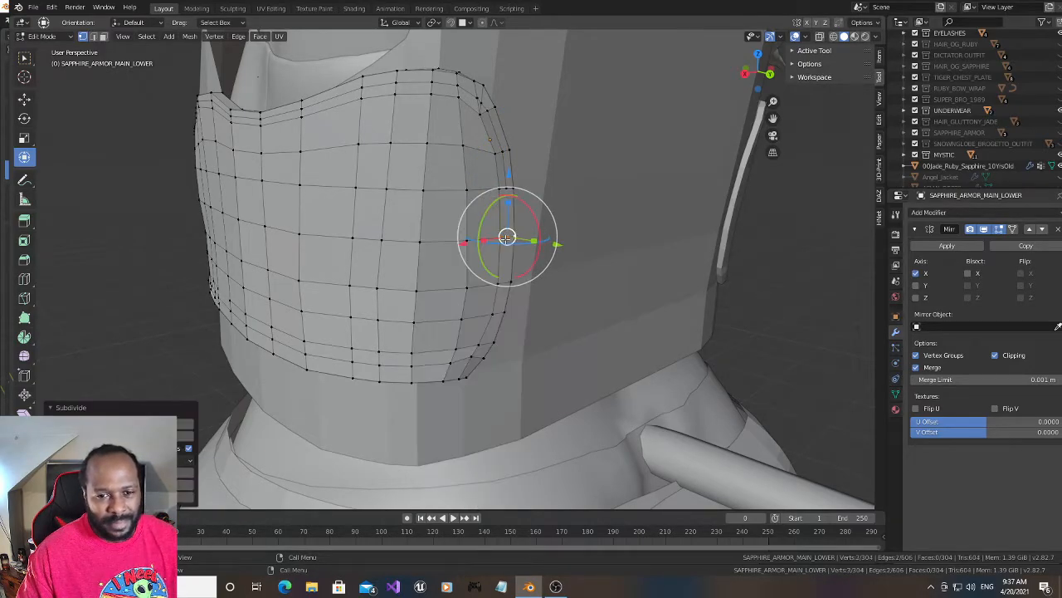
click(506, 235)
click(506, 211)
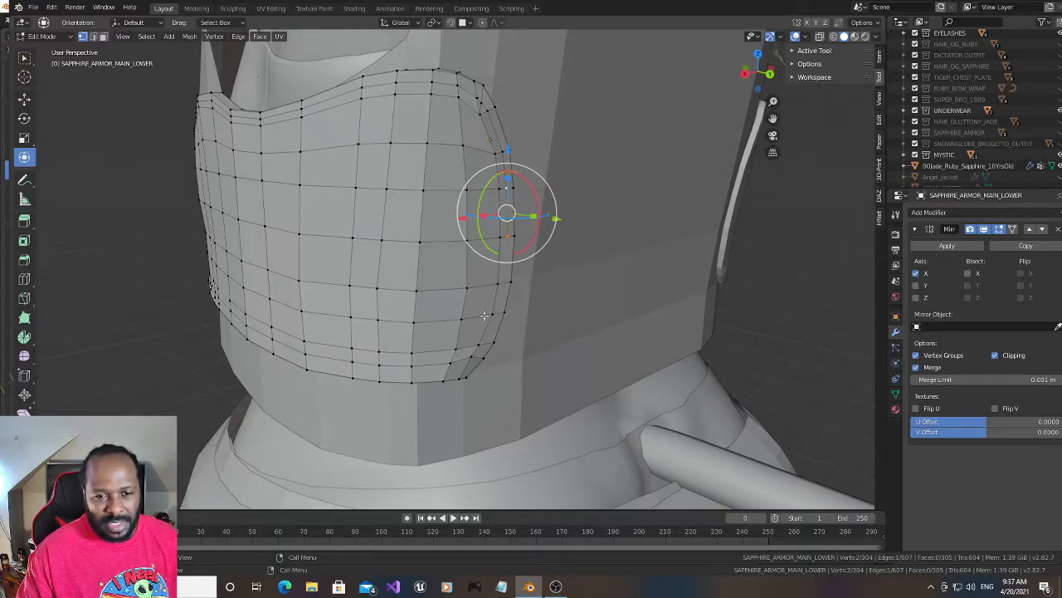
- Subdivide a short edge midway along the lower rim and connect its midpoint across the faces to the rear corner's loop end
drag(754, 75, 811, 68)
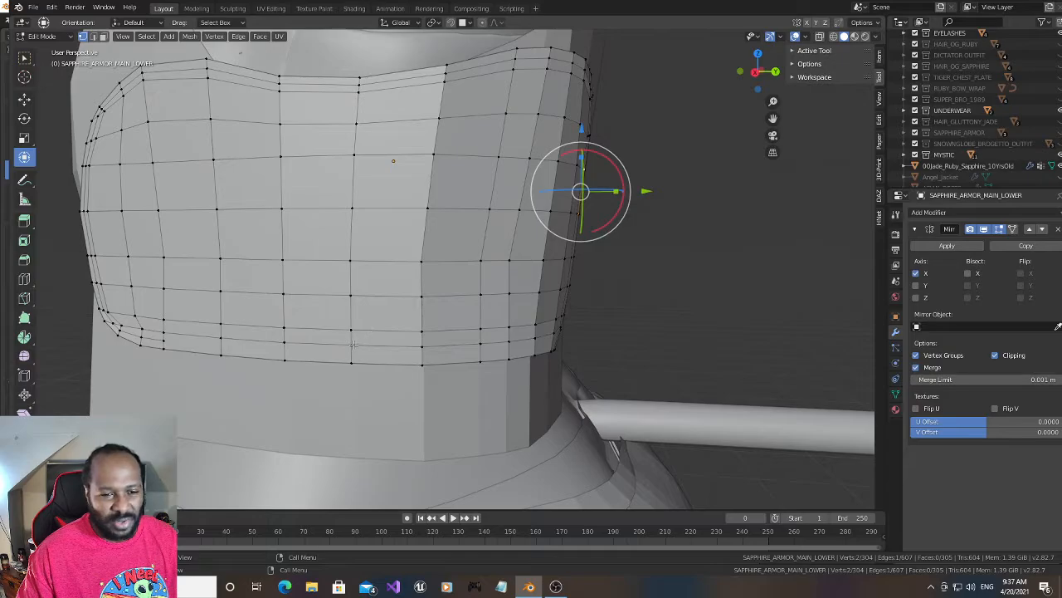
shift+right_click(352, 347)
right_click(346, 317)
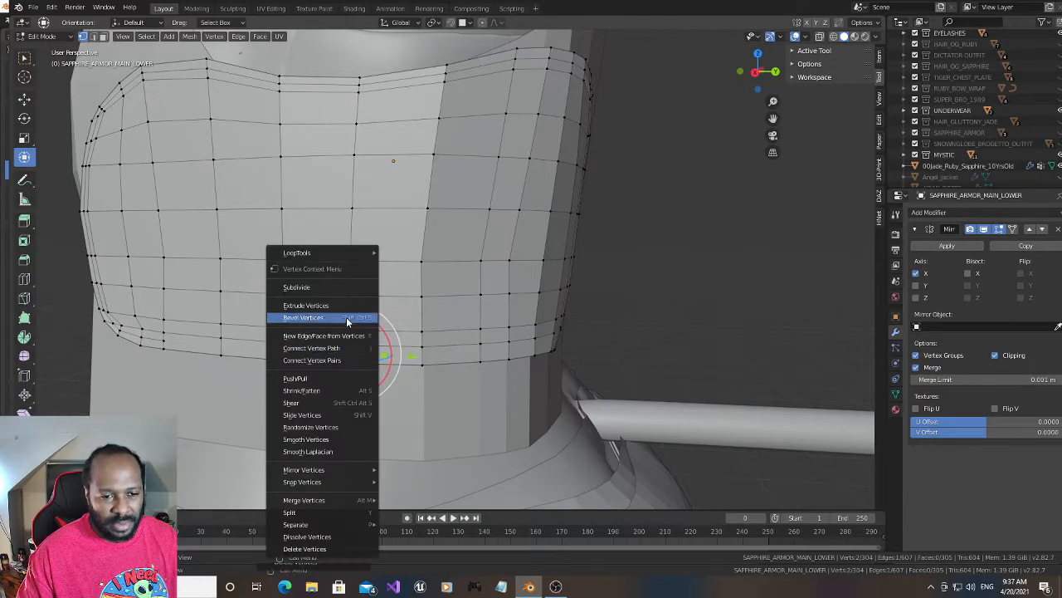
click(342, 286)
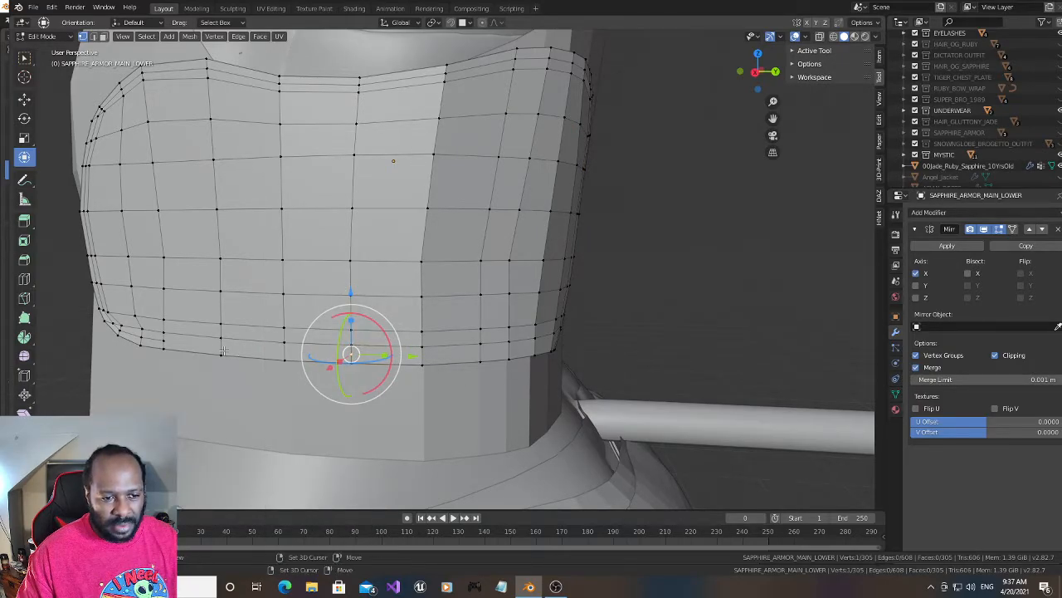
ctrl+click(164, 343)
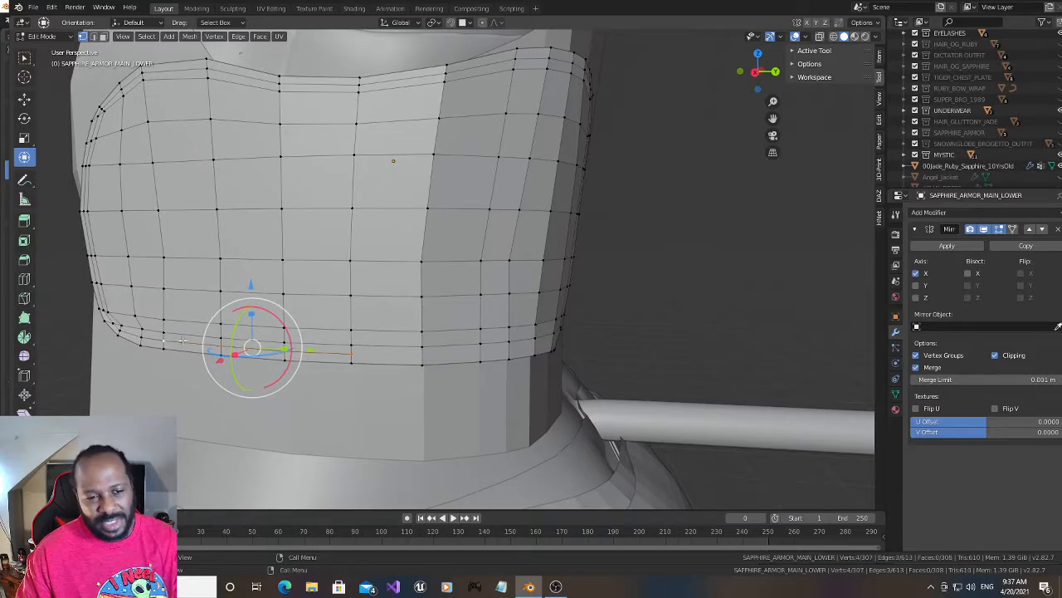
- Subdivide the next short edge along the lower rim and the one near its far corner to add loop midpoints
click(422, 355)
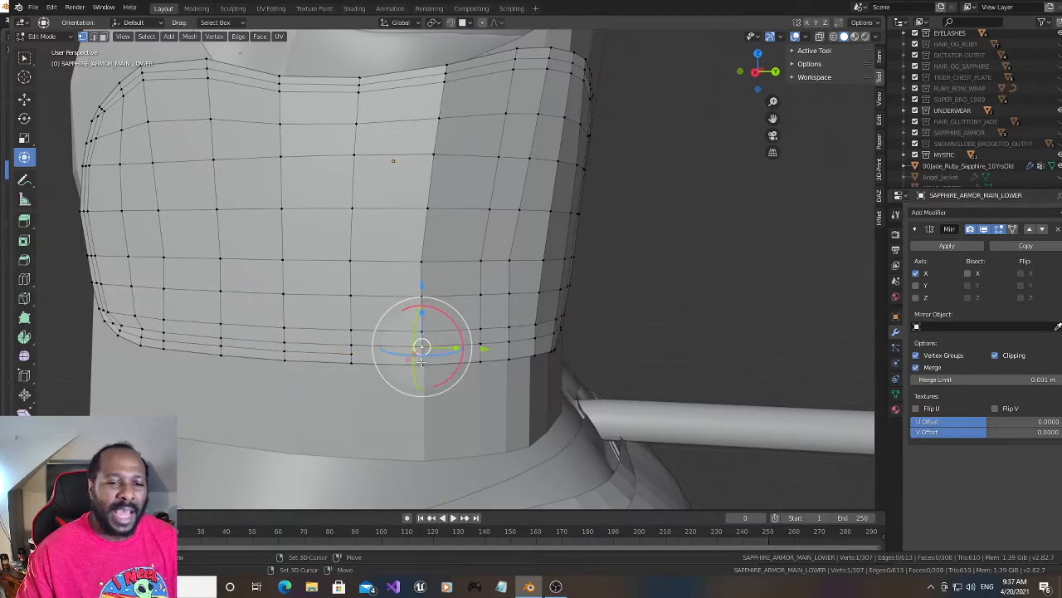
right_click(421, 355)
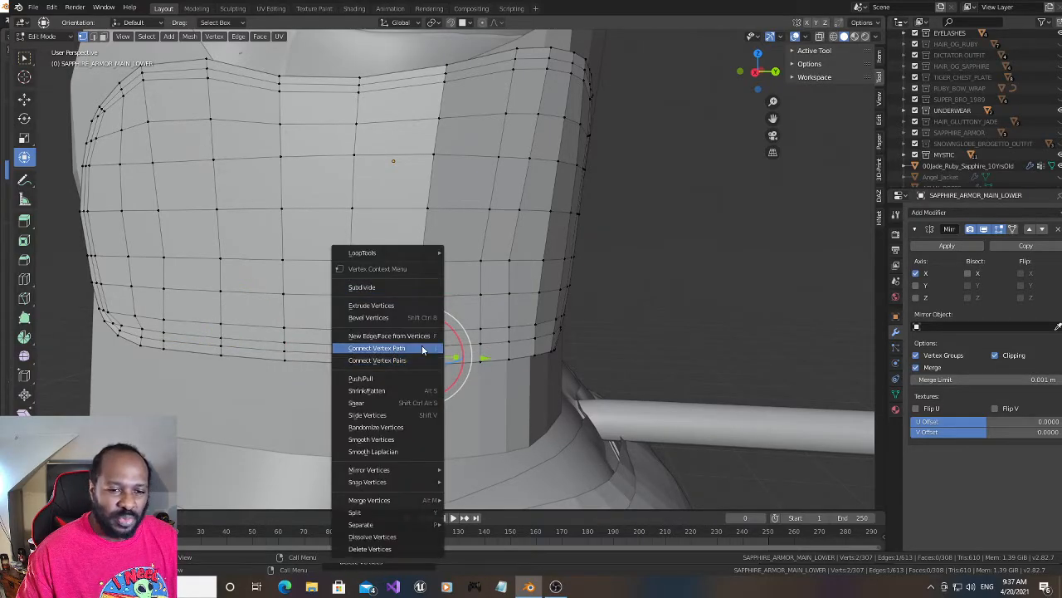
click(421, 287)
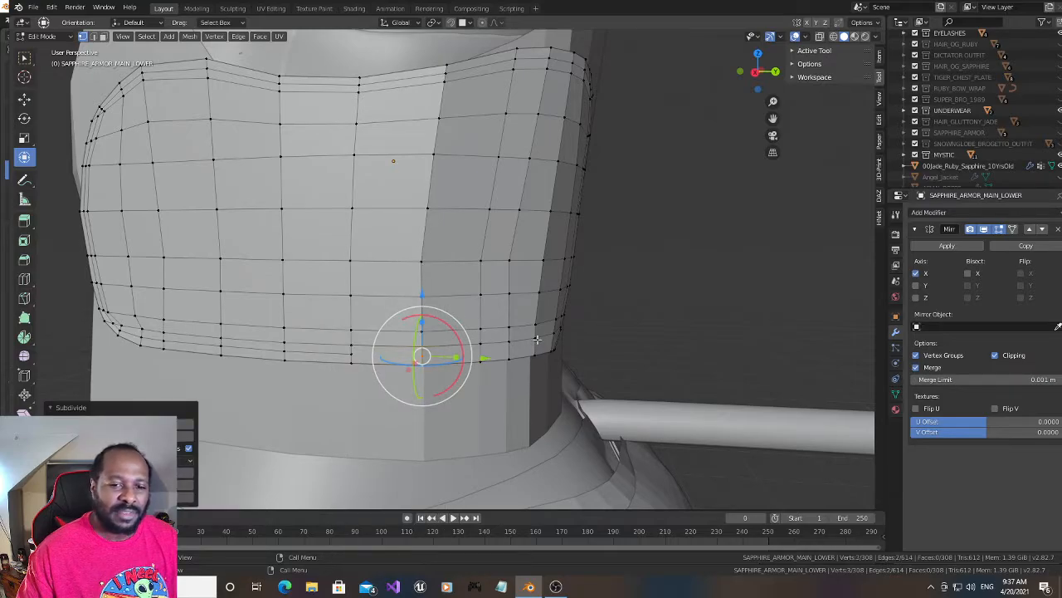
click(535, 341)
right_click(535, 349)
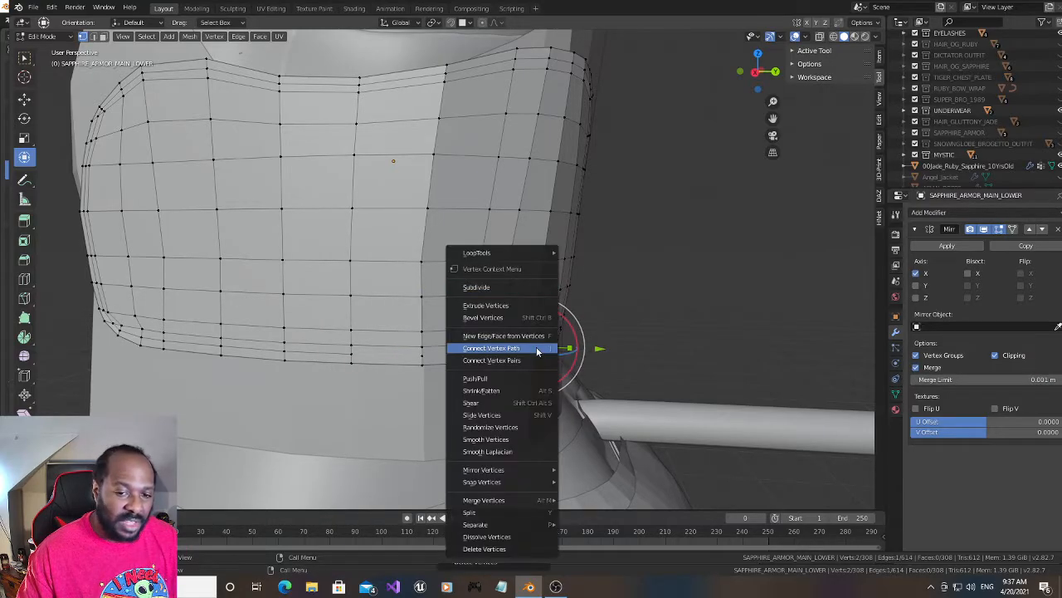
click(509, 287)
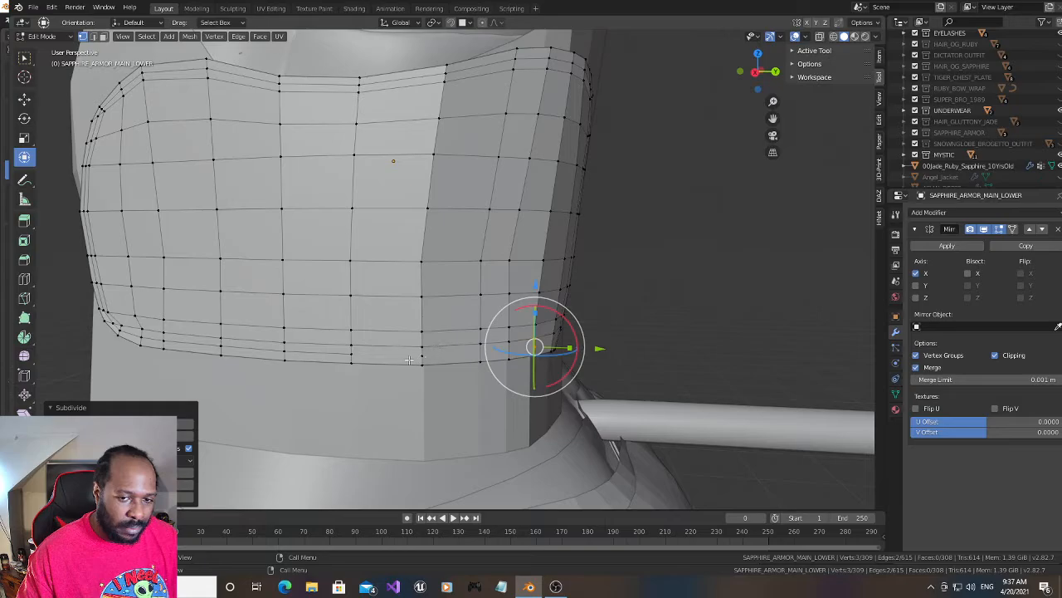
- Connect the lower rim's midpoints across the faces, from the midway loop end through to the midpoint near the far corner
click(355, 357)
shift+click(421, 356)
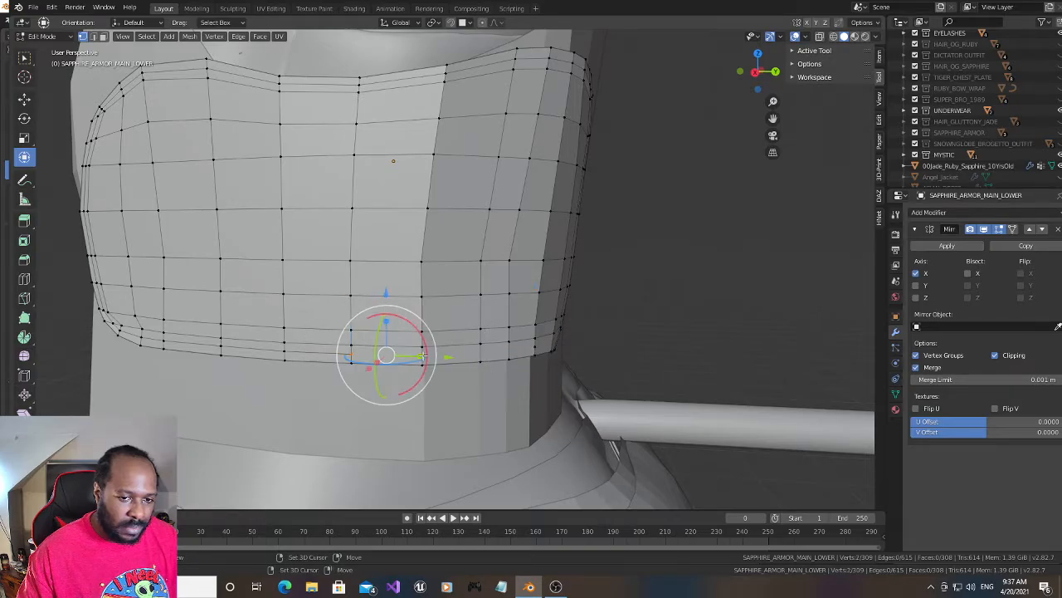
key(j)
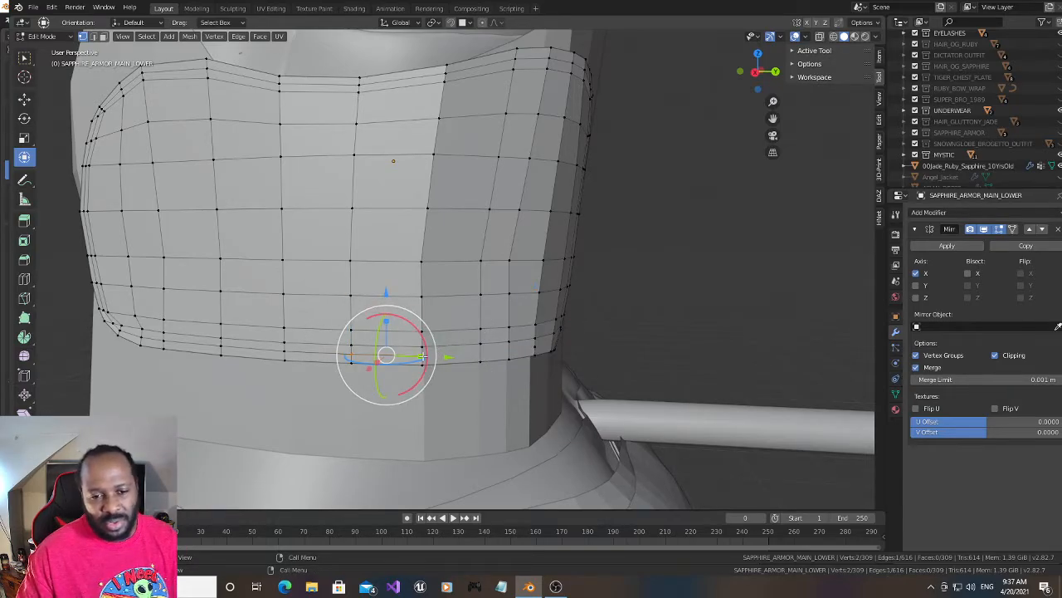
click(423, 357)
shift+click(534, 349)
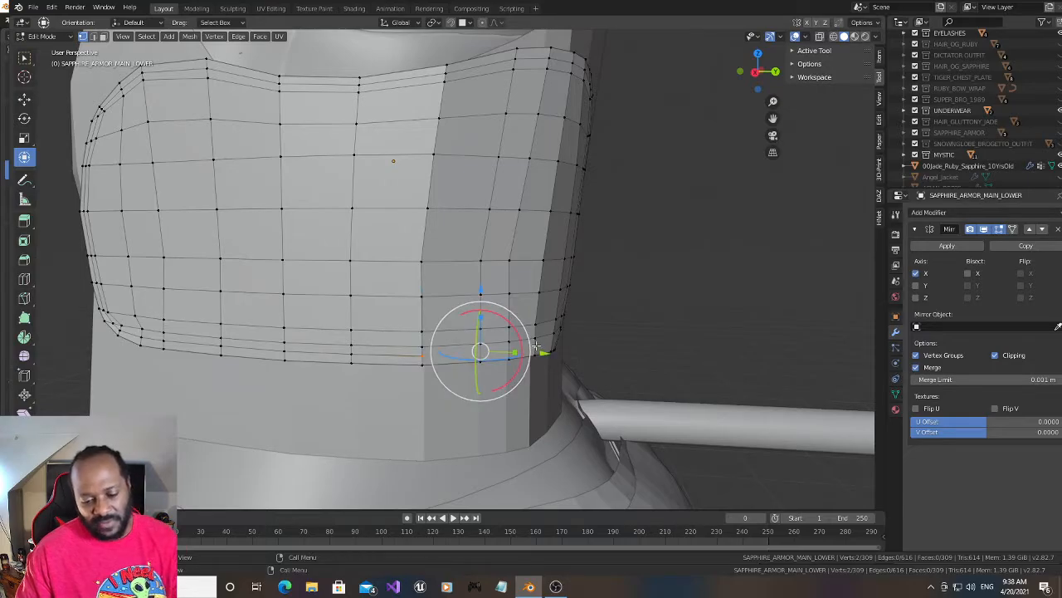
key(j)
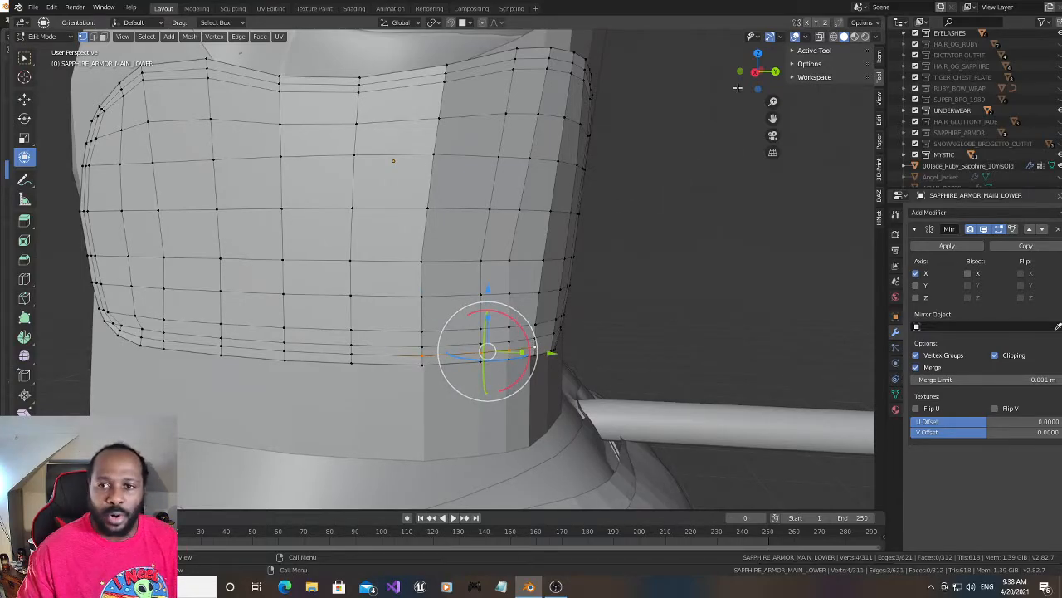
- Subdivide the short edge on the side rim above the lower corner and connect its midpoint up to the side loop's end
drag(758, 70, 739, 85)
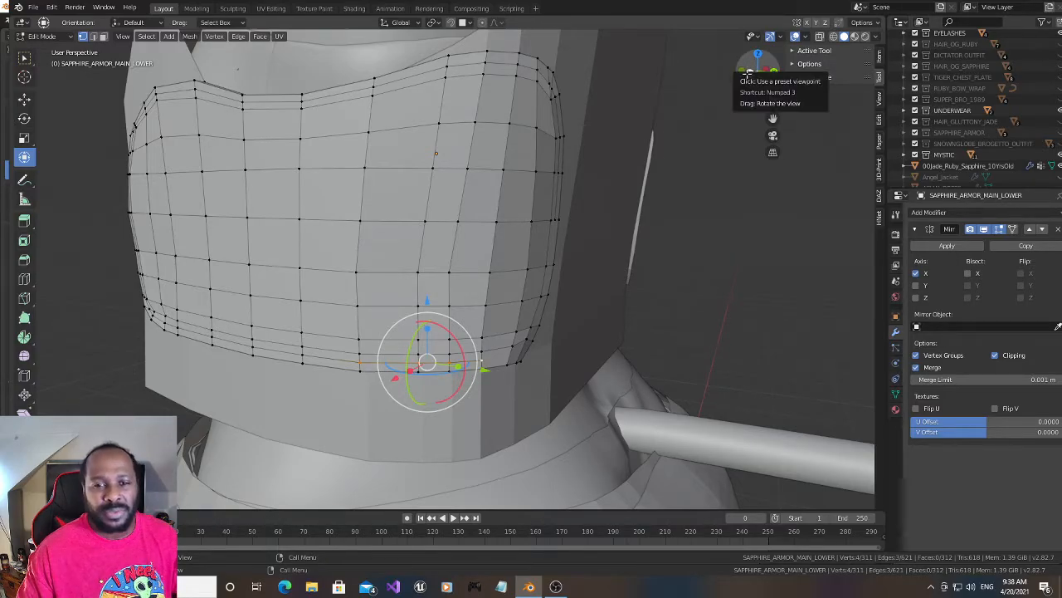
mouse_move(751, 69)
mouse_down()
mouse_move(731, 73)
mouse_move(747, 73)
mouse_up()
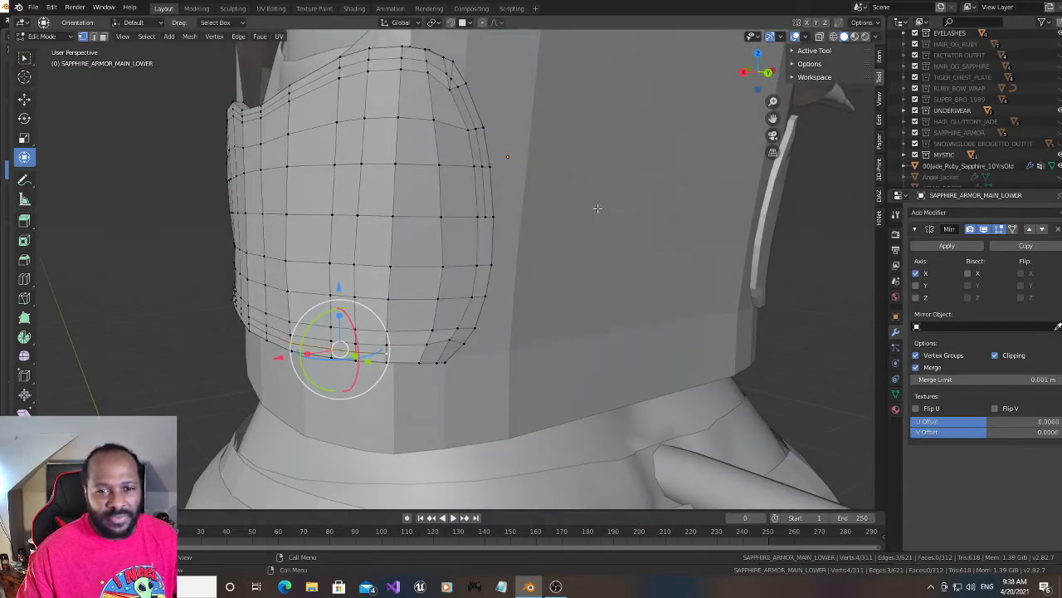
click(471, 298)
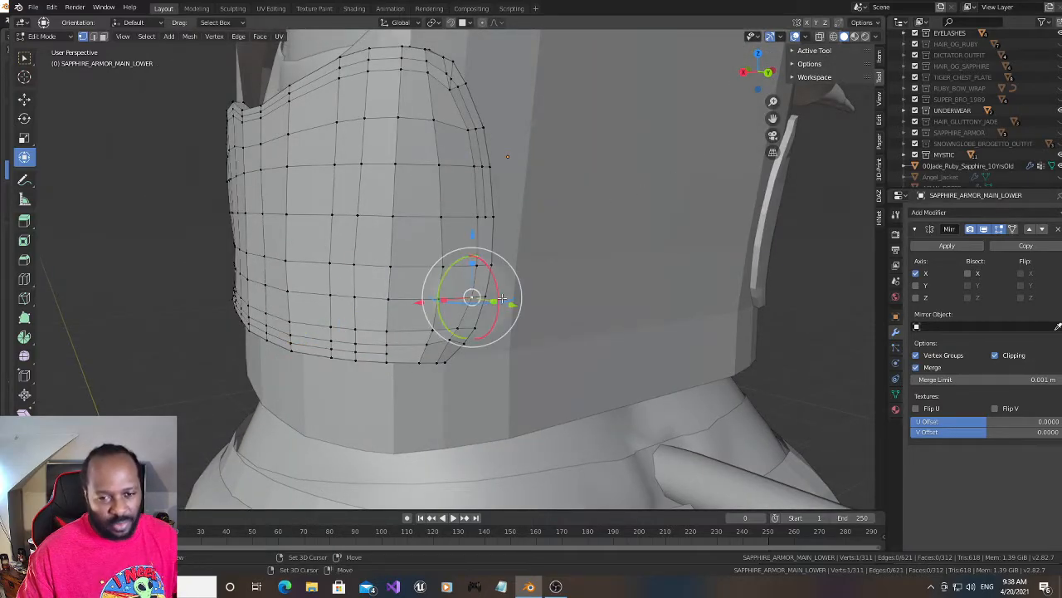
right_click(480, 296)
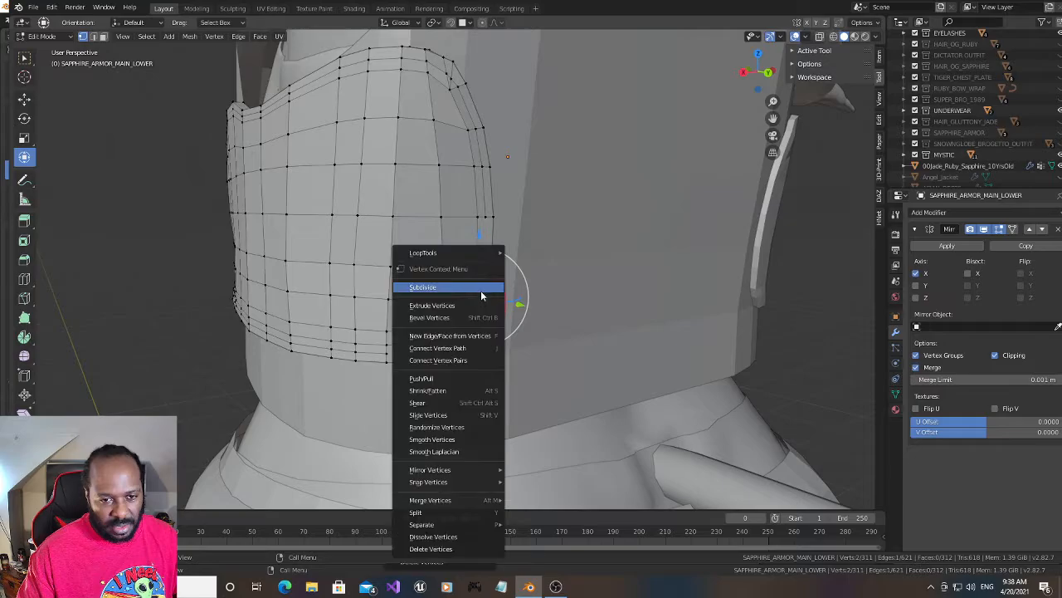
click(481, 291)
click(480, 297)
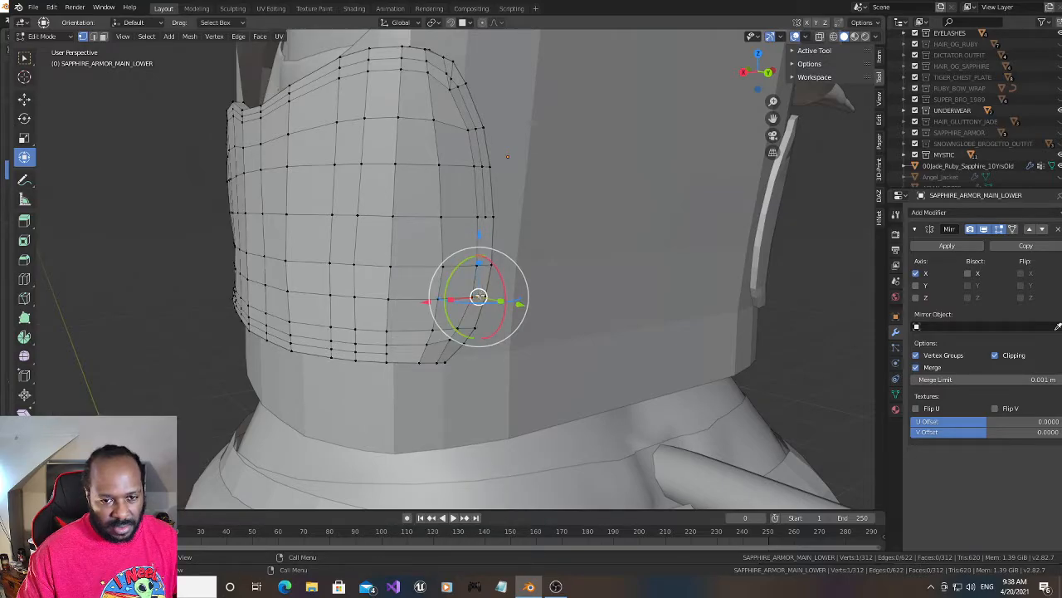
ctrl+click(481, 217)
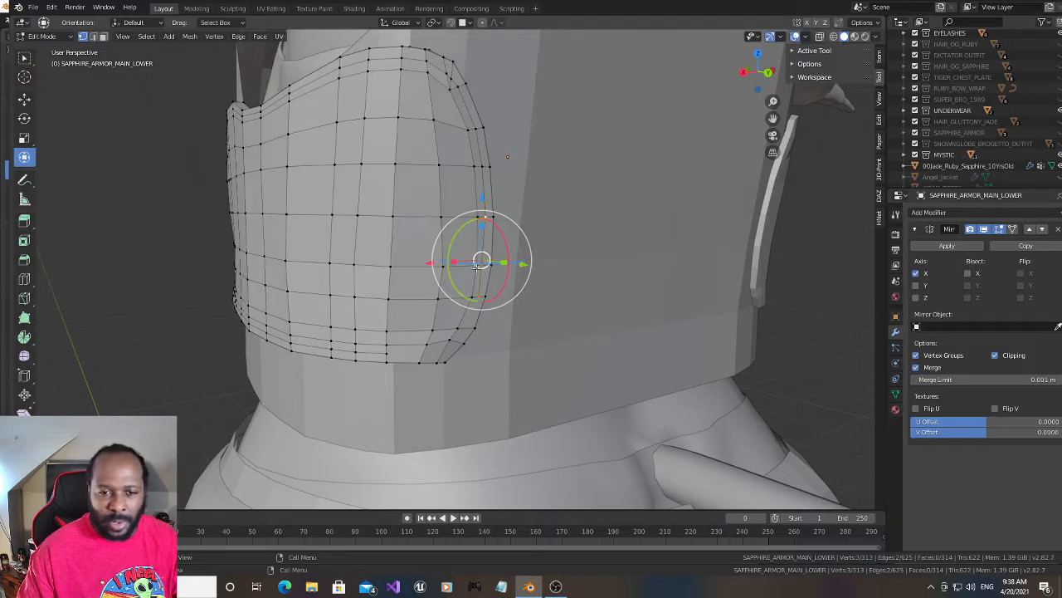
- Nudge the two closely spaced vertices on the lower side rim slightly apart along the X axis to even the loop spacing
click(479, 266)
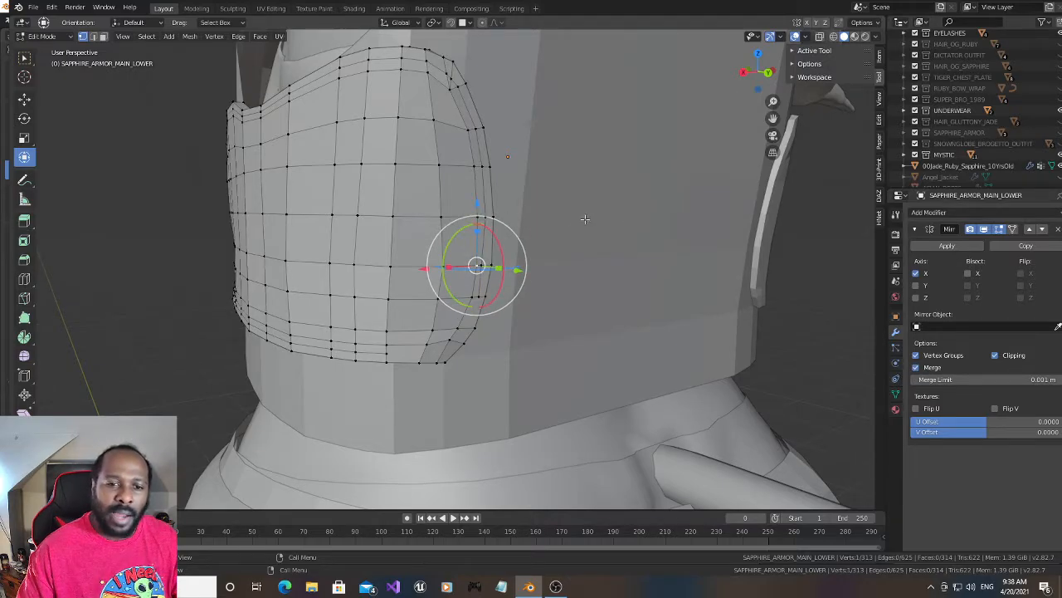
click(834, 36)
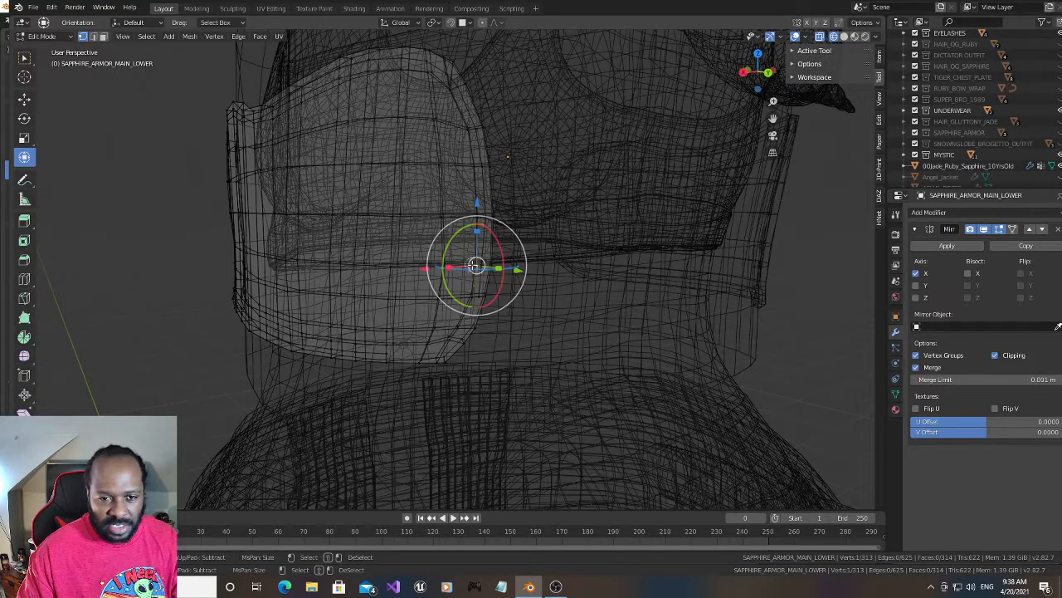
click(844, 36)
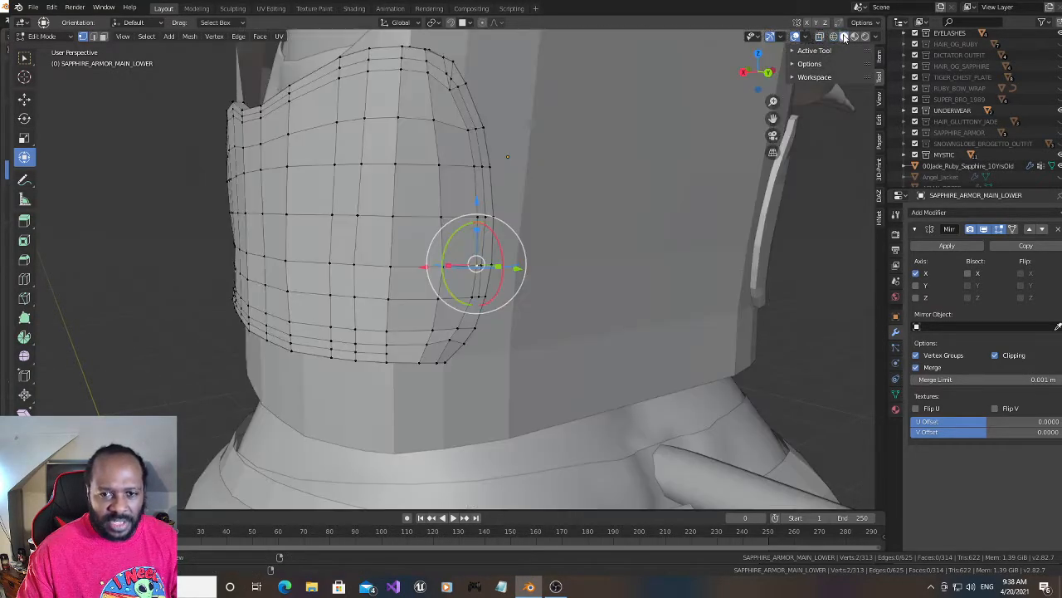
drag(424, 267, 418, 269)
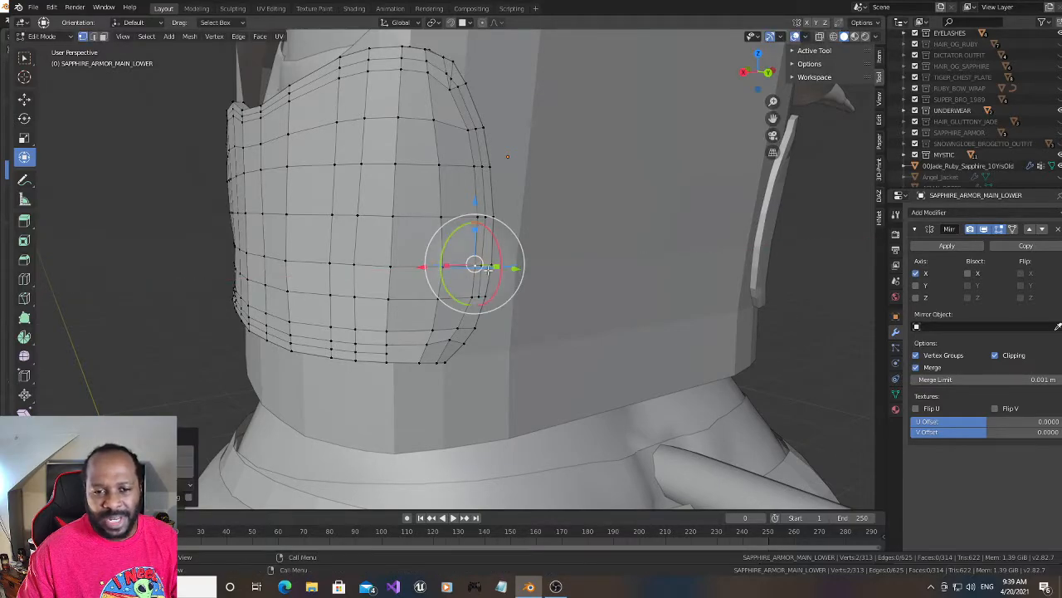
click(482, 267)
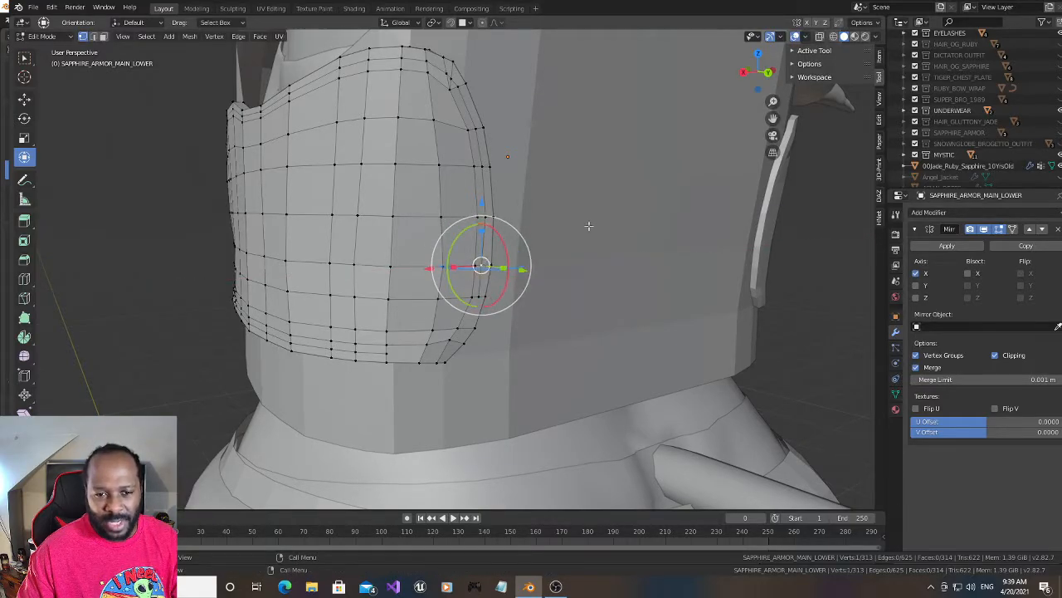
click(833, 36)
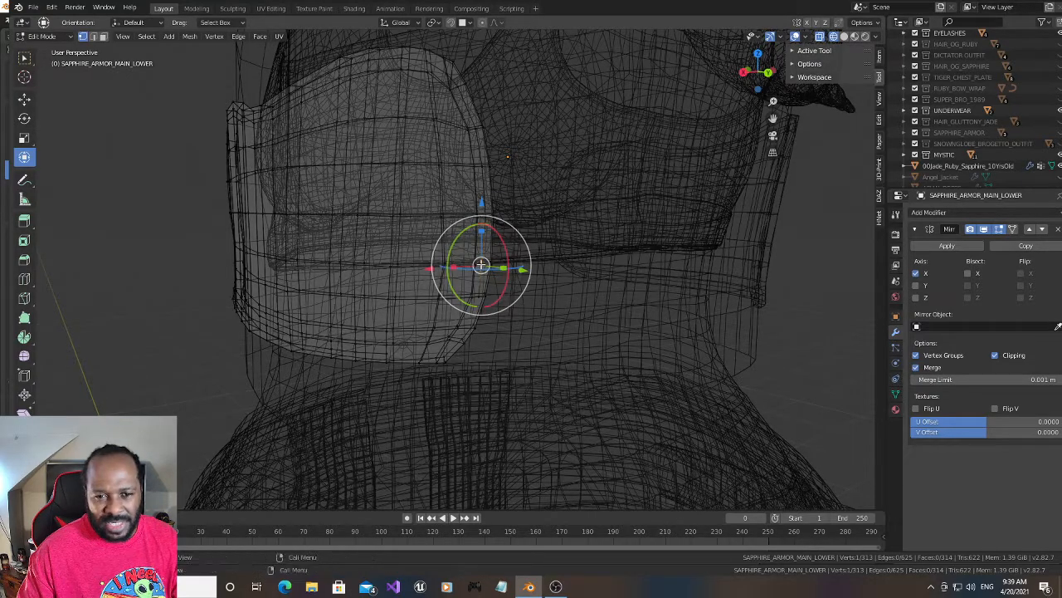
click(844, 36)
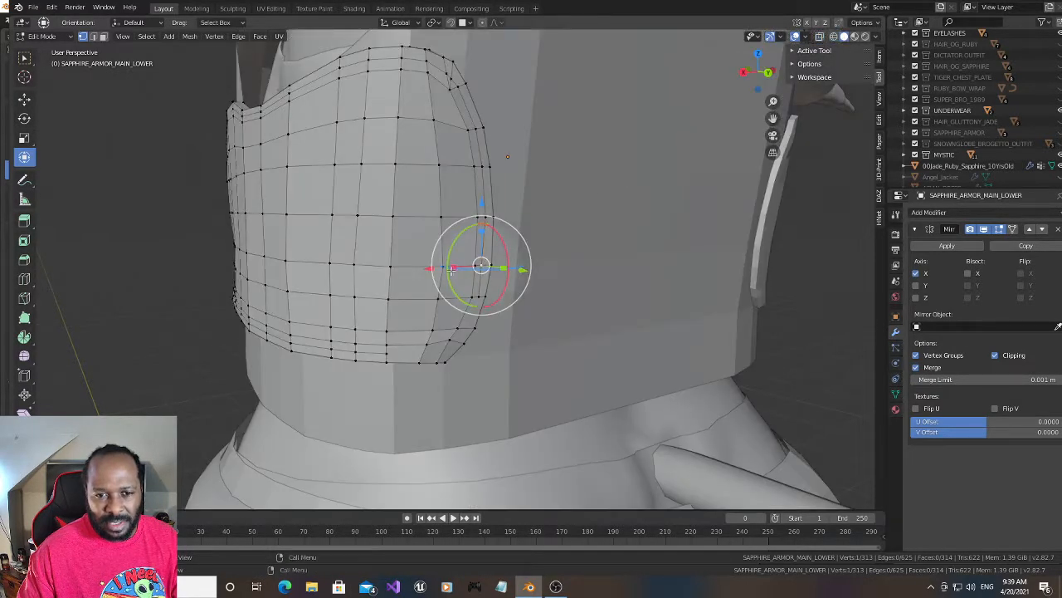
drag(430, 269, 434, 272)
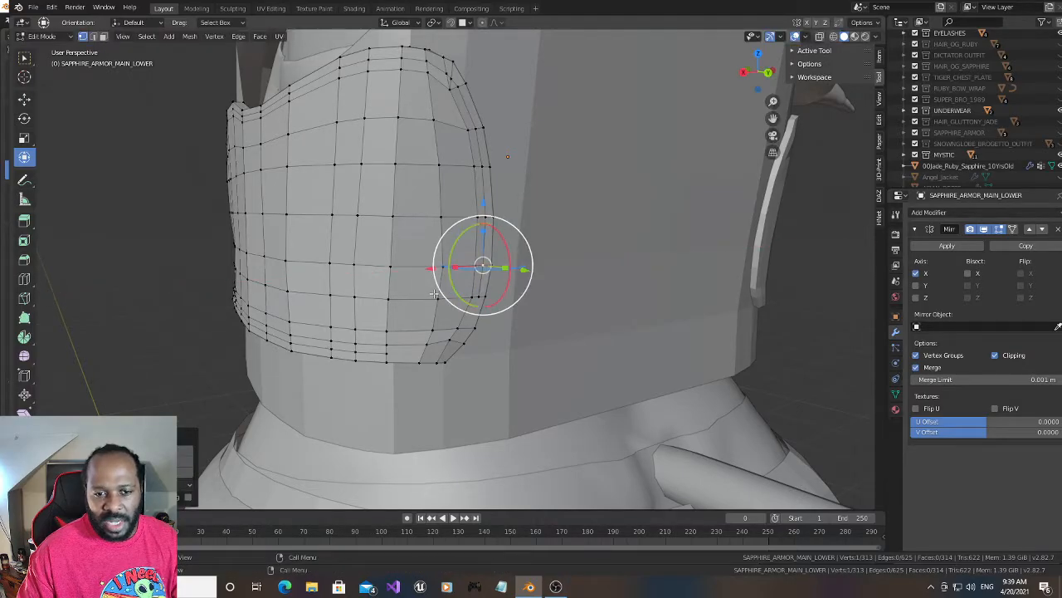
- Subdivide the short edge where the lower rim meets the corner and connect its midpoint to the lower rim loop's end
shift+right_click(426, 344)
right_click(418, 359)
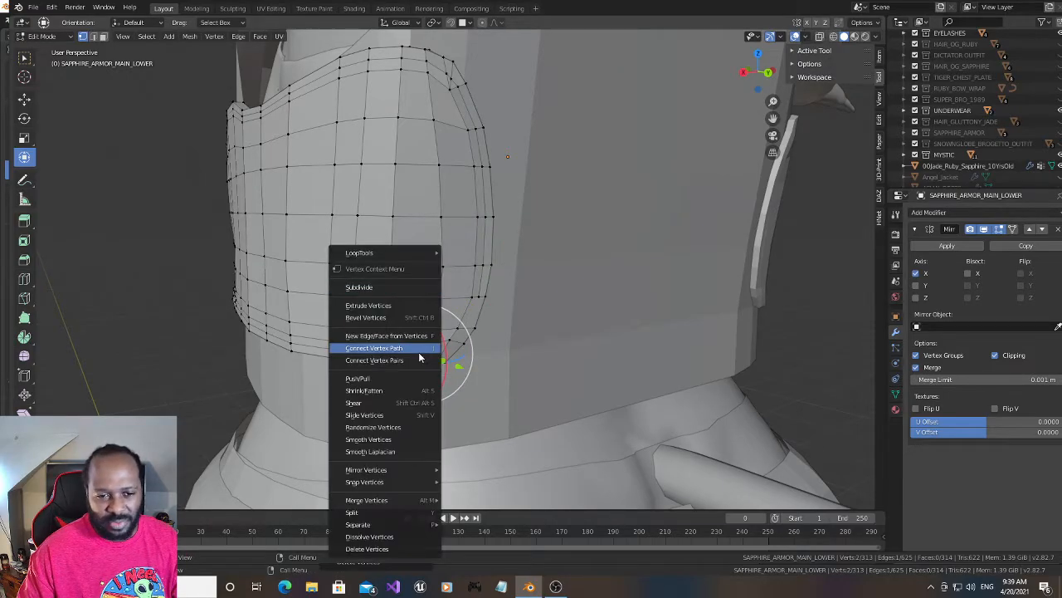
click(401, 286)
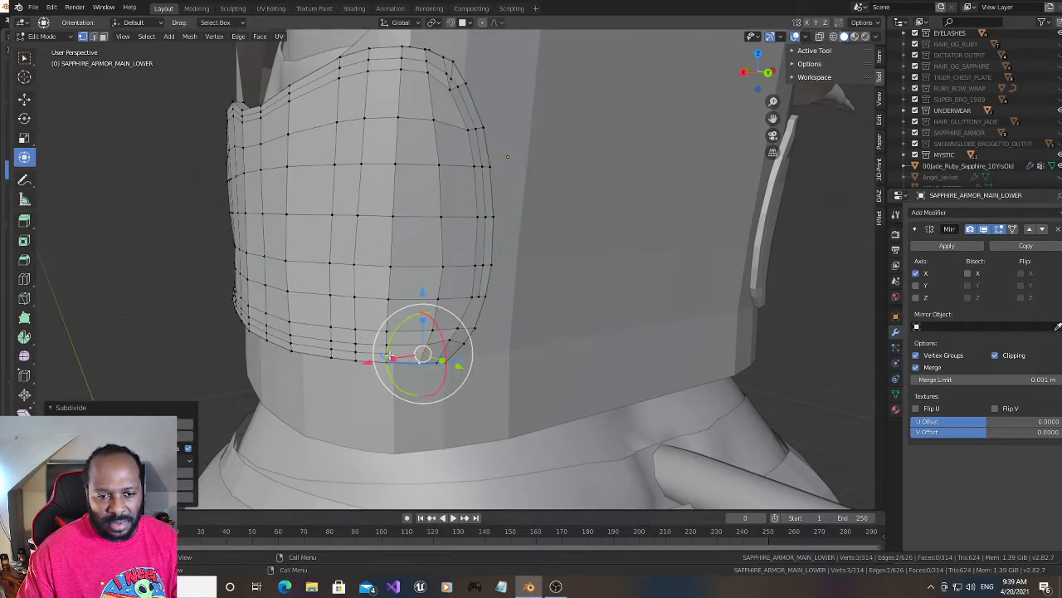
shift+right_click(387, 356)
shift+right_click(404, 356)
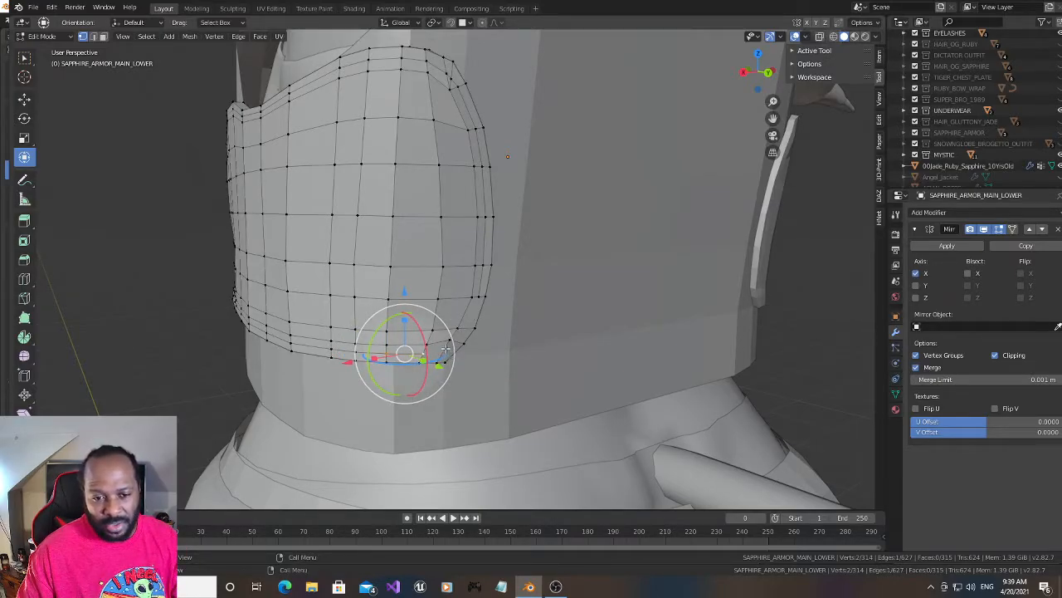
- Subdivide the diagonal edge at the bottom of the lower corner and connect its midpoint to the adjacent lower-rim midpoint
shift+right_click(445, 349)
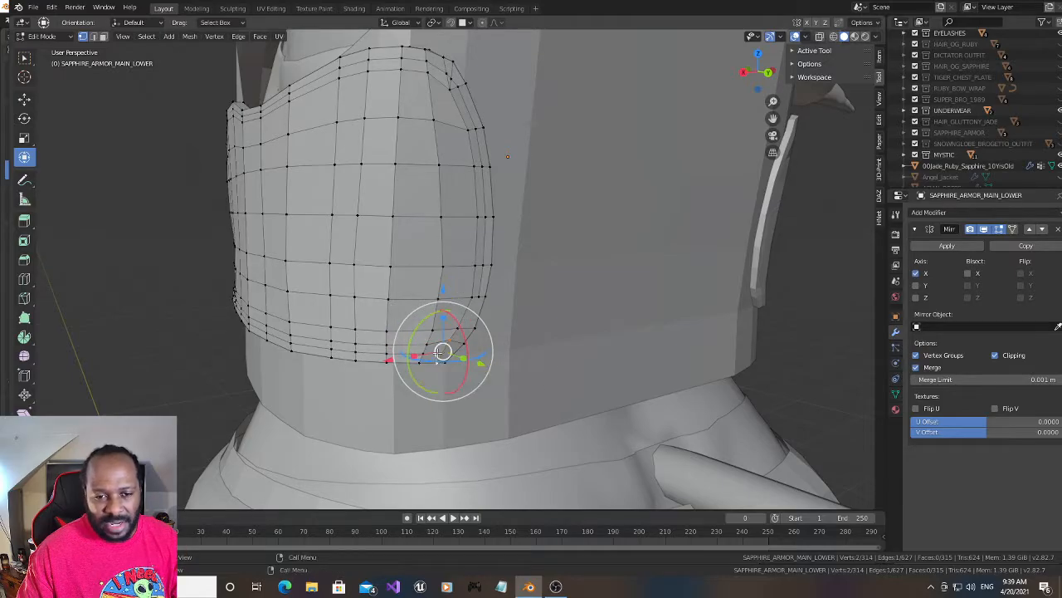
right_click(442, 352)
click(415, 287)
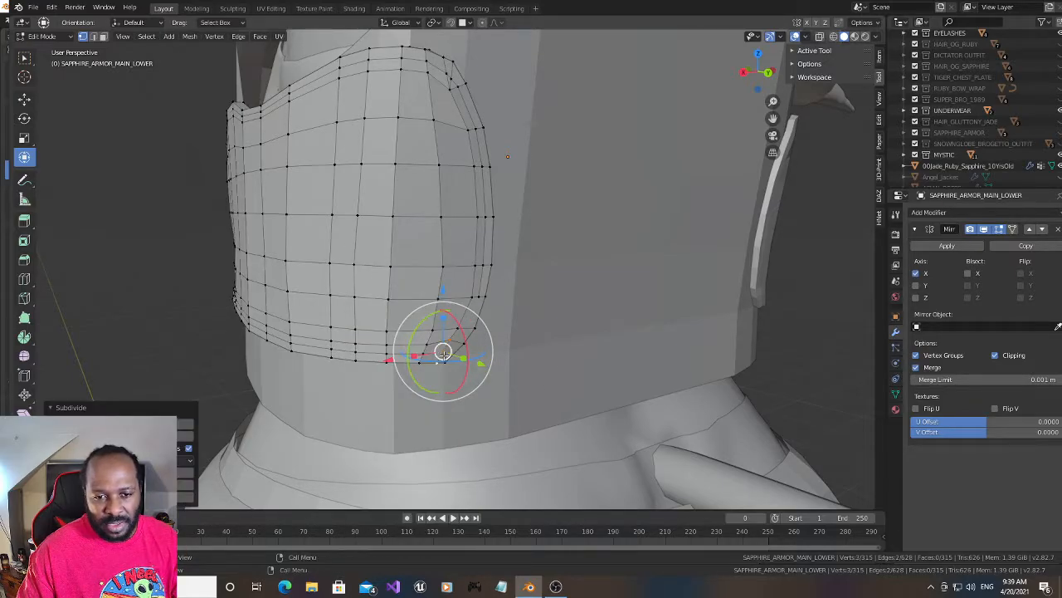
click(424, 354)
shift+click(443, 352)
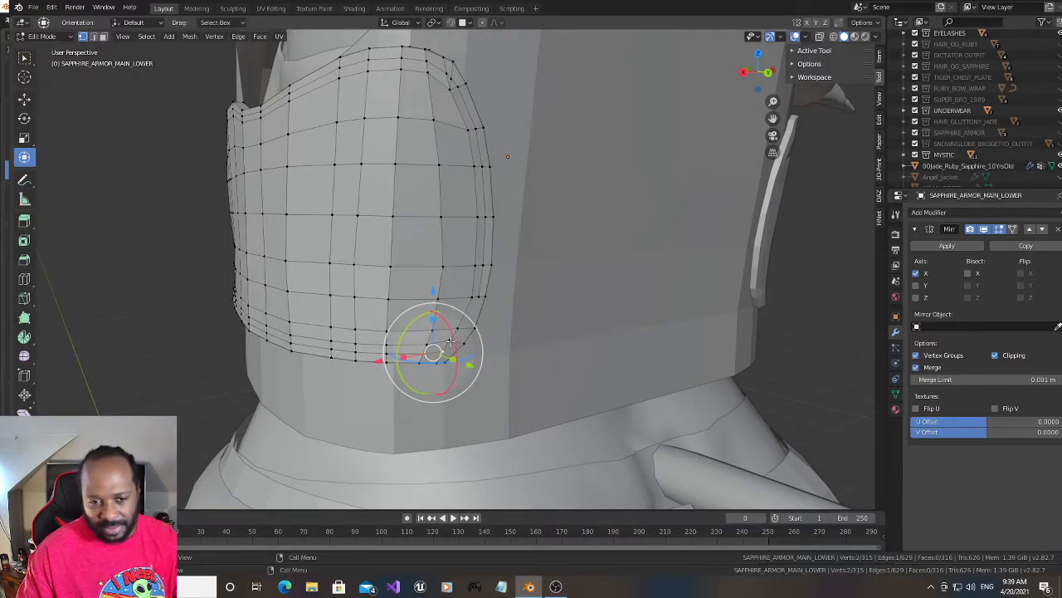
- Subdivide the short edge midway around the lower corner and connect its midpoint to the one just below it
click(449, 340)
shift+click(464, 344)
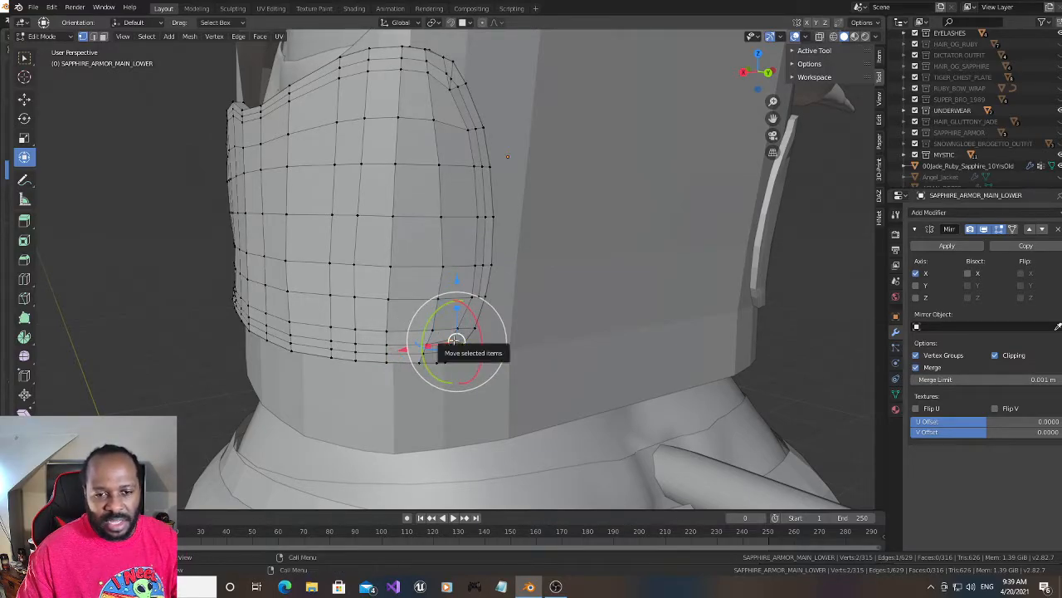
right_click(454, 342)
click(444, 288)
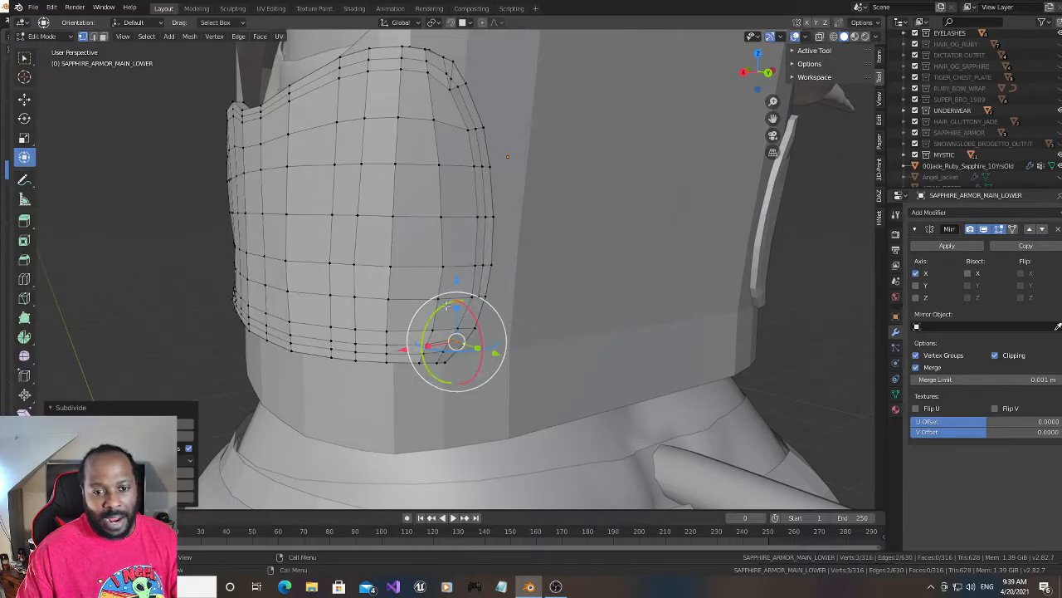
click(443, 353)
shift+click(456, 343)
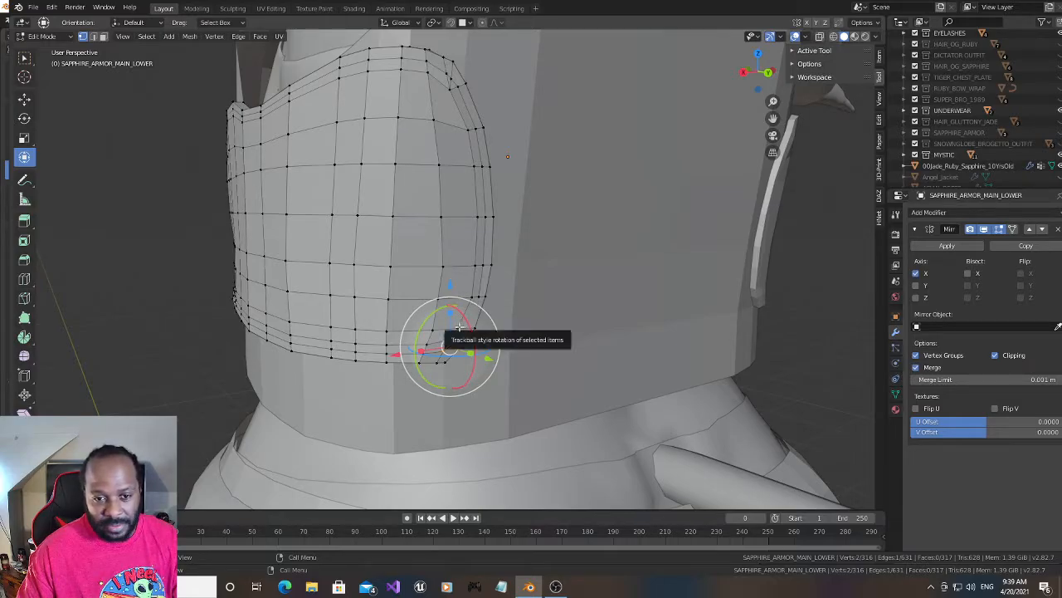
- Subdivide the last short edge at the top of the lower corner and connect its midpoint to the loop vertices above and below
right_click(451, 306)
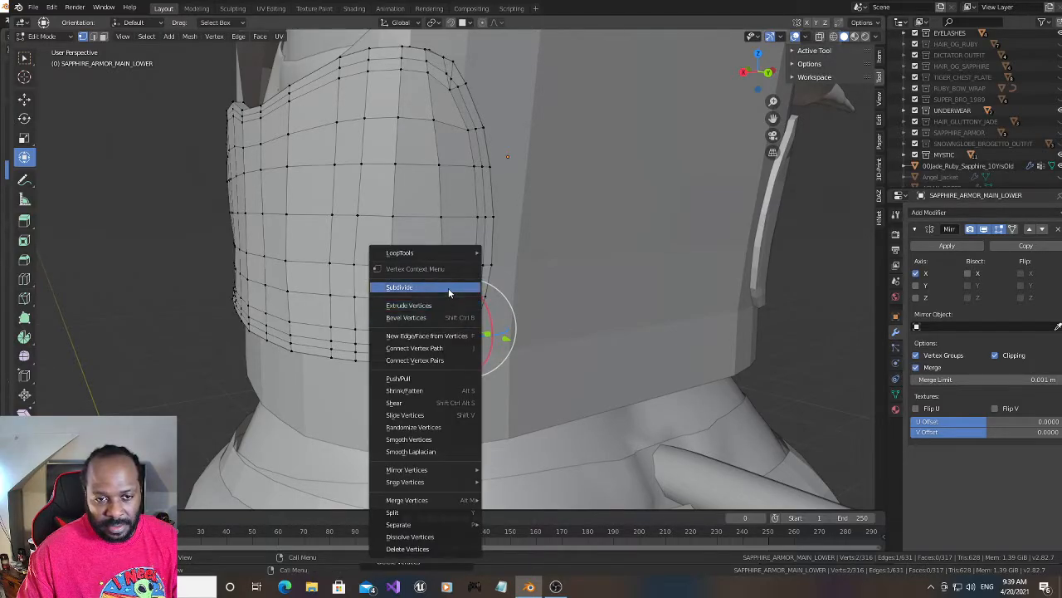
click(449, 287)
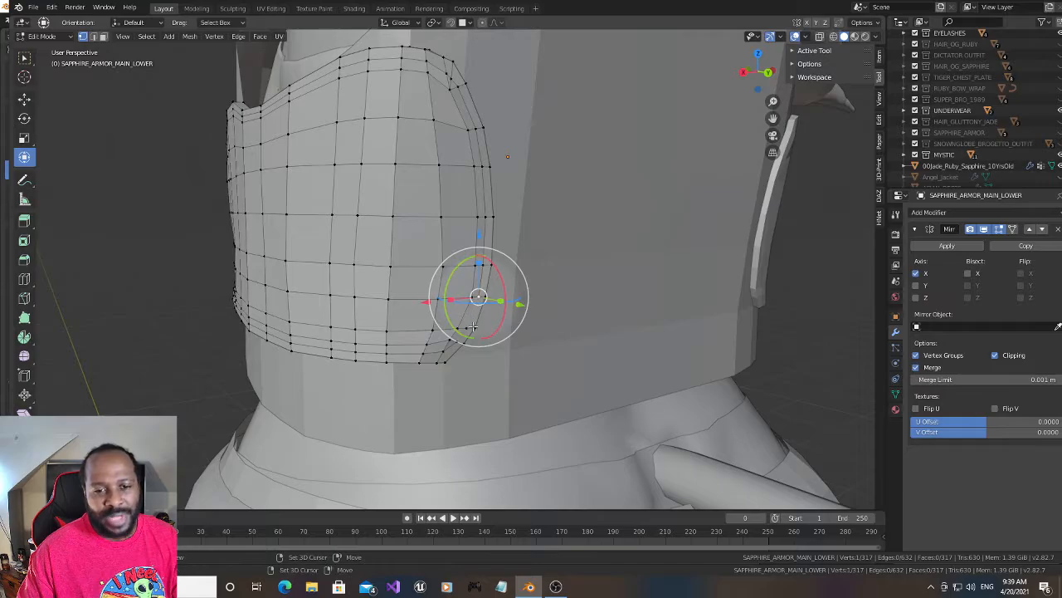
shift+click(467, 328)
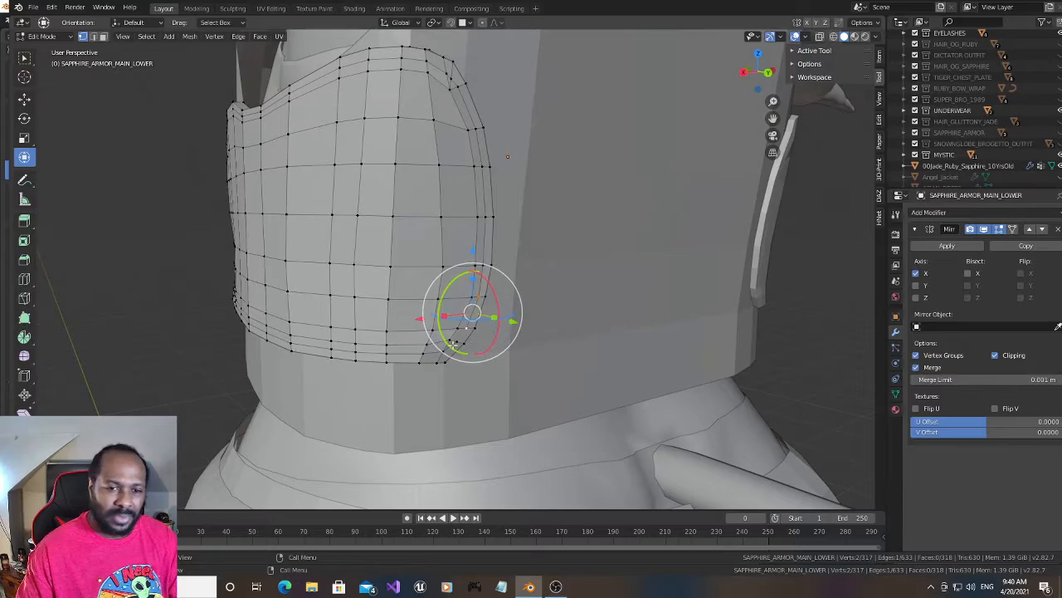
click(455, 340)
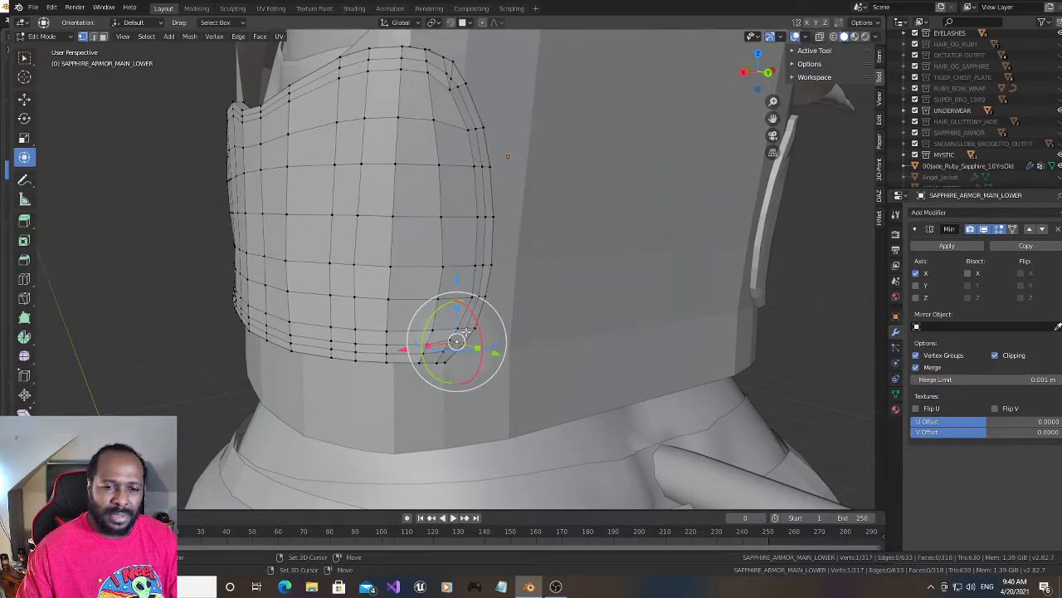
shift+click(466, 330)
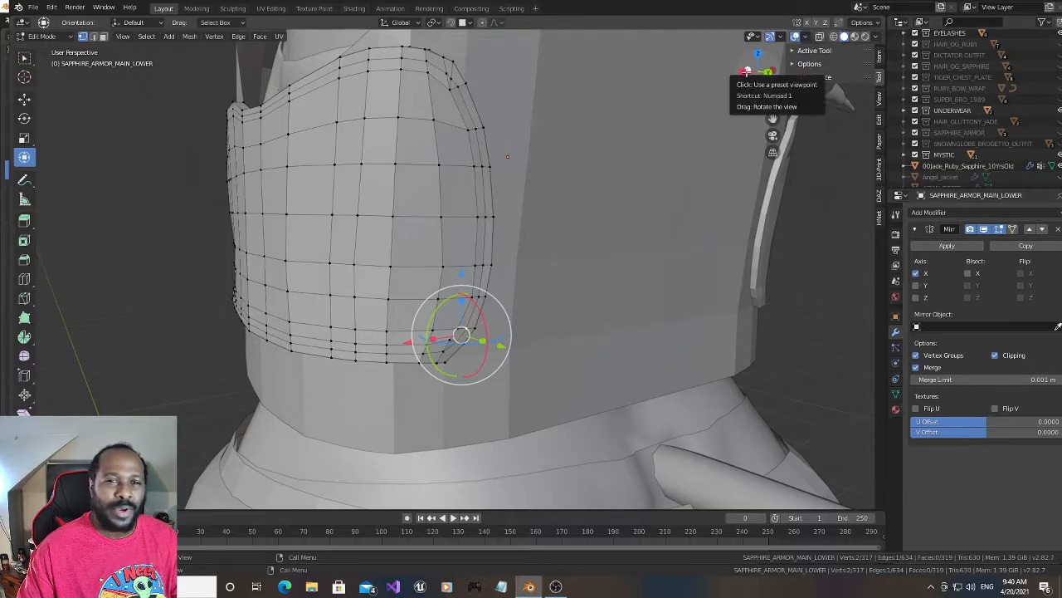
drag(757, 73, 753, 75)
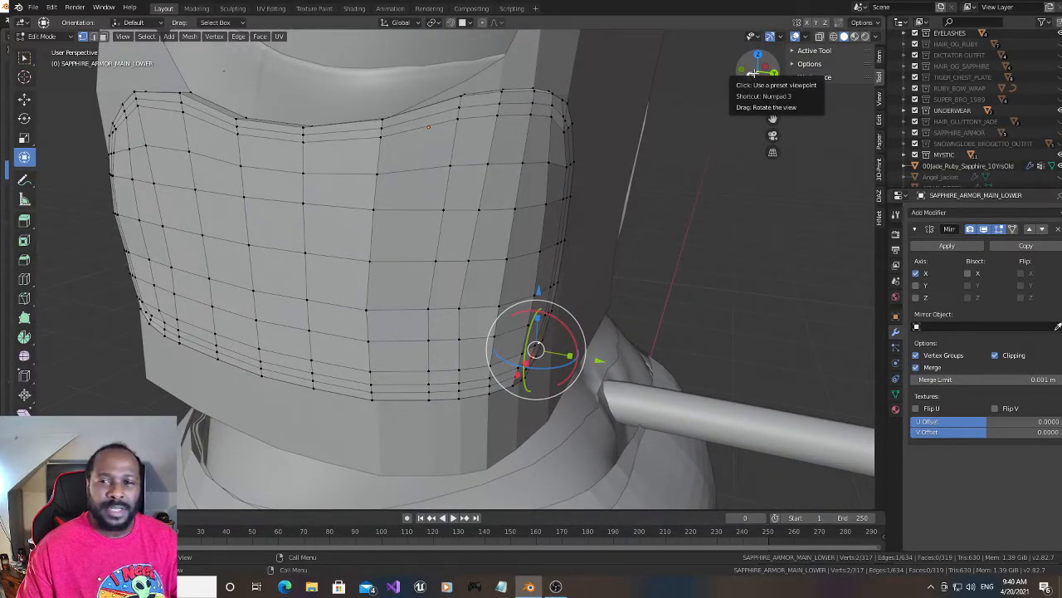
drag(752, 74, 749, 71)
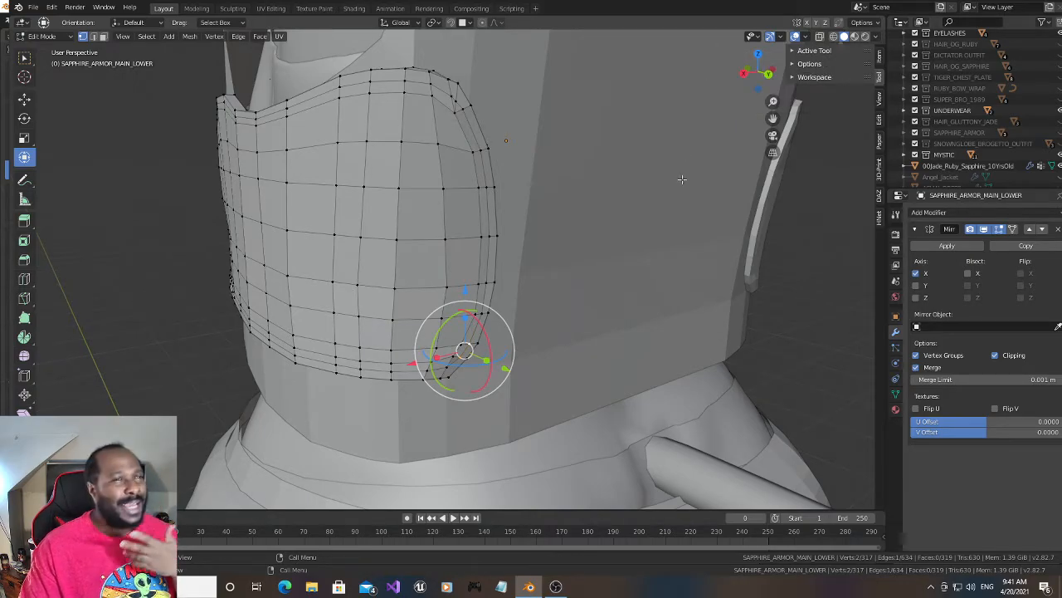
drag(765, 72, 762, 72)
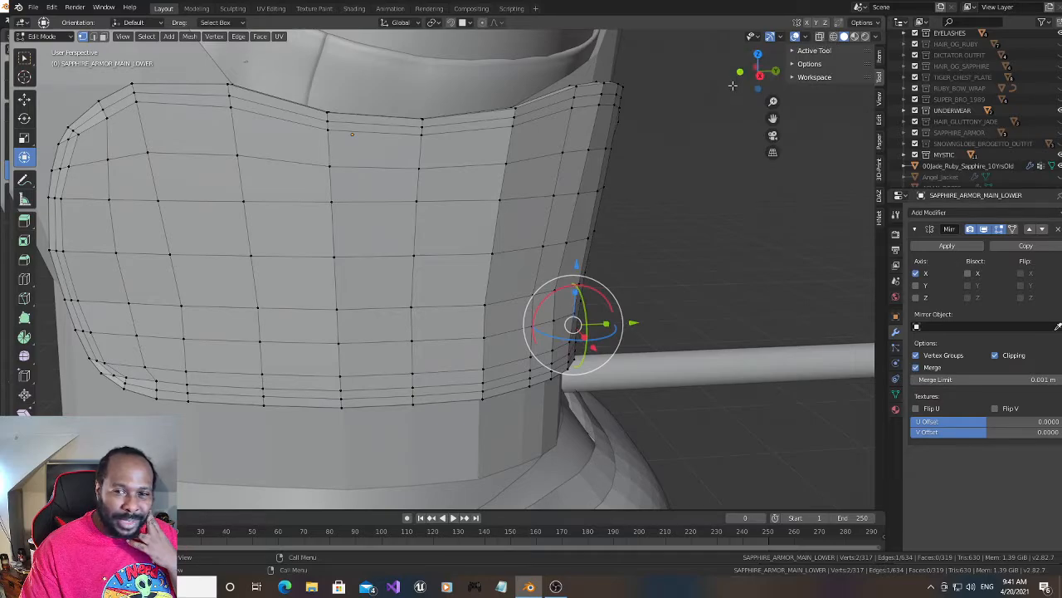
- Select the two outermost upper-rim vertices where the rim starts sloping toward the front and lower them slightly
drag(748, 66, 750, 74)
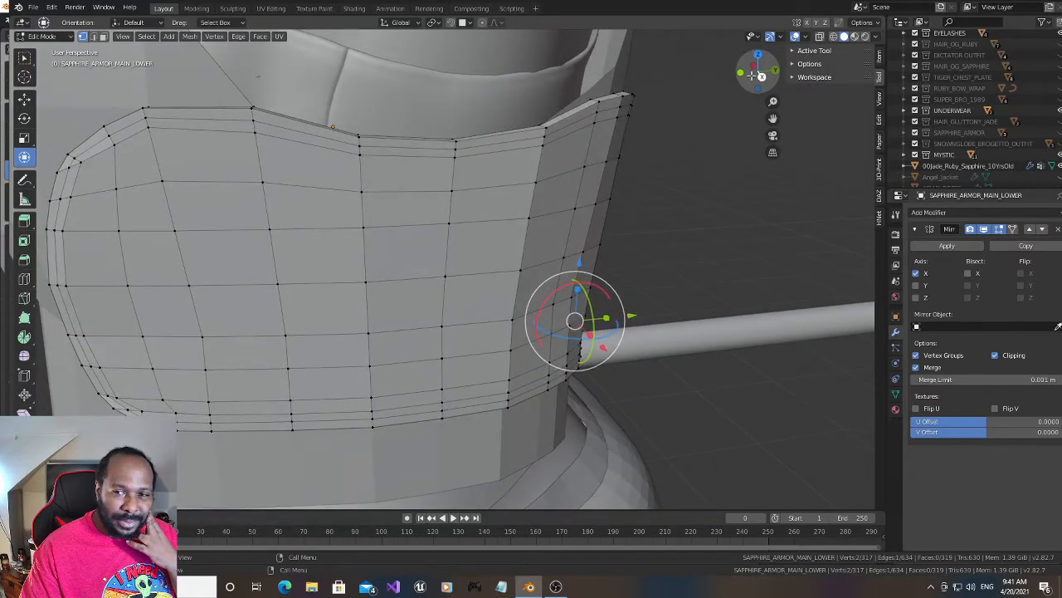
click(833, 36)
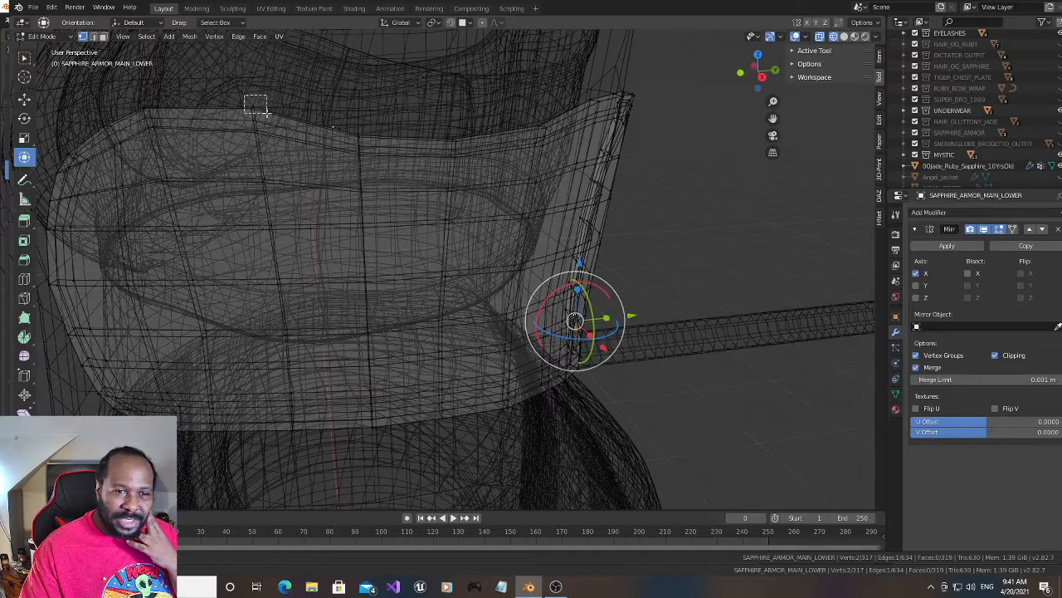
click(252, 106)
click(844, 37)
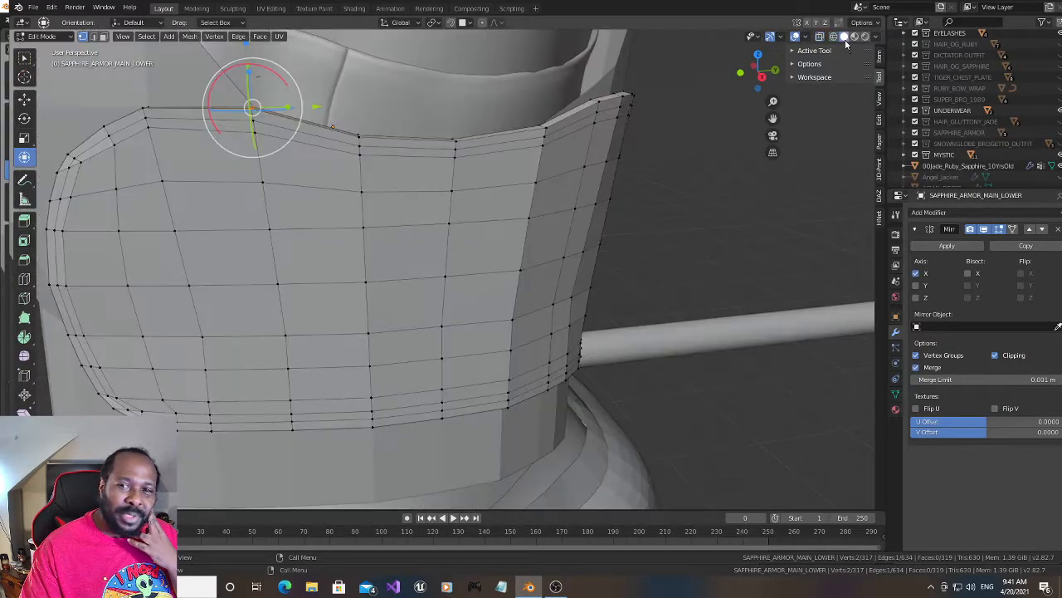
drag(773, 119, 798, 146)
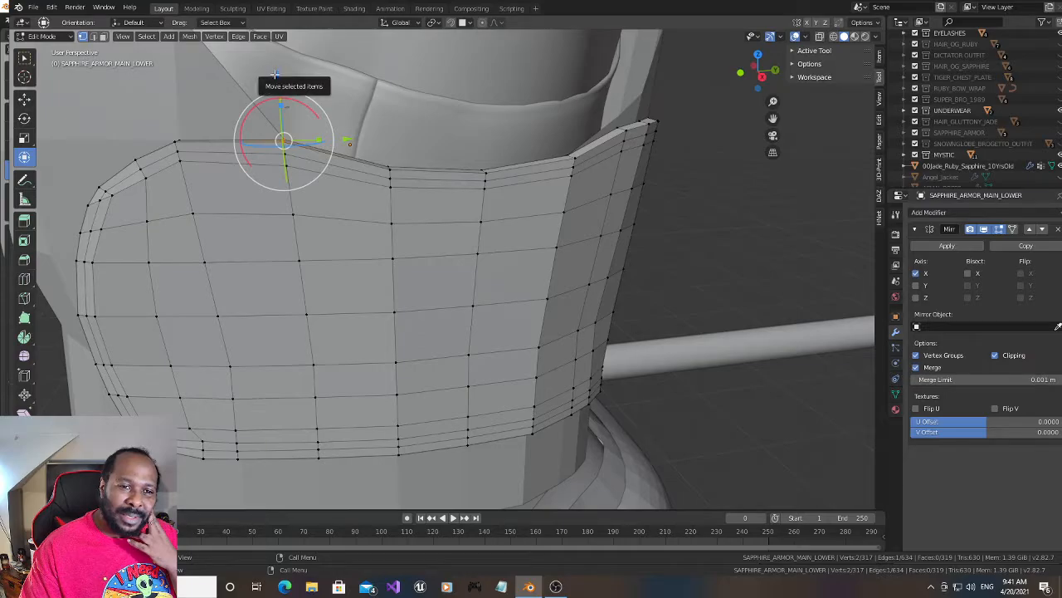
drag(274, 73, 275, 77)
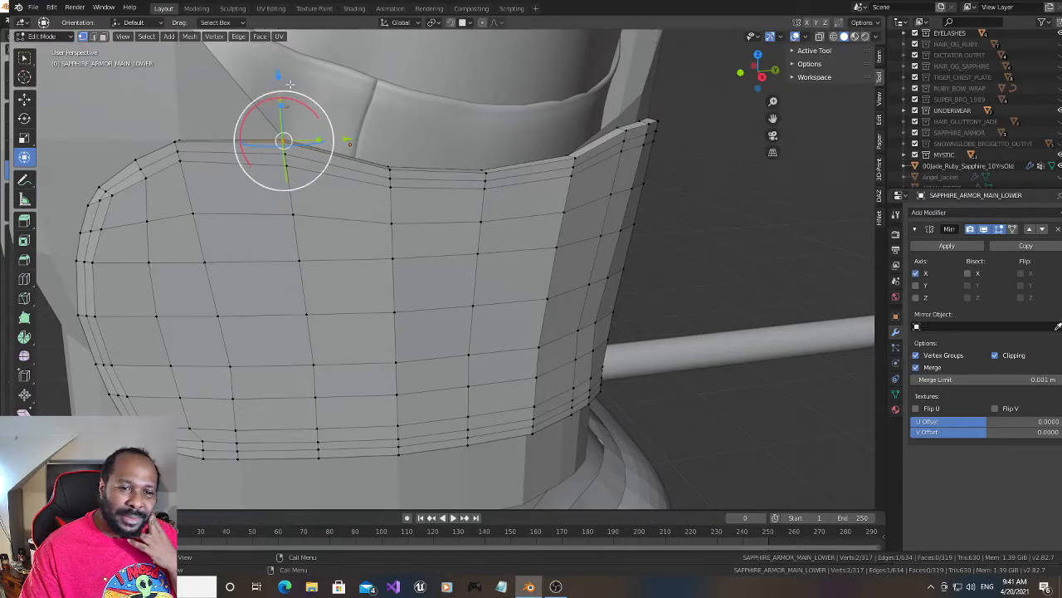
- Select the full column of rim vertices at the start of the upper slope and lower it slightly
drag(759, 80, 760, 75)
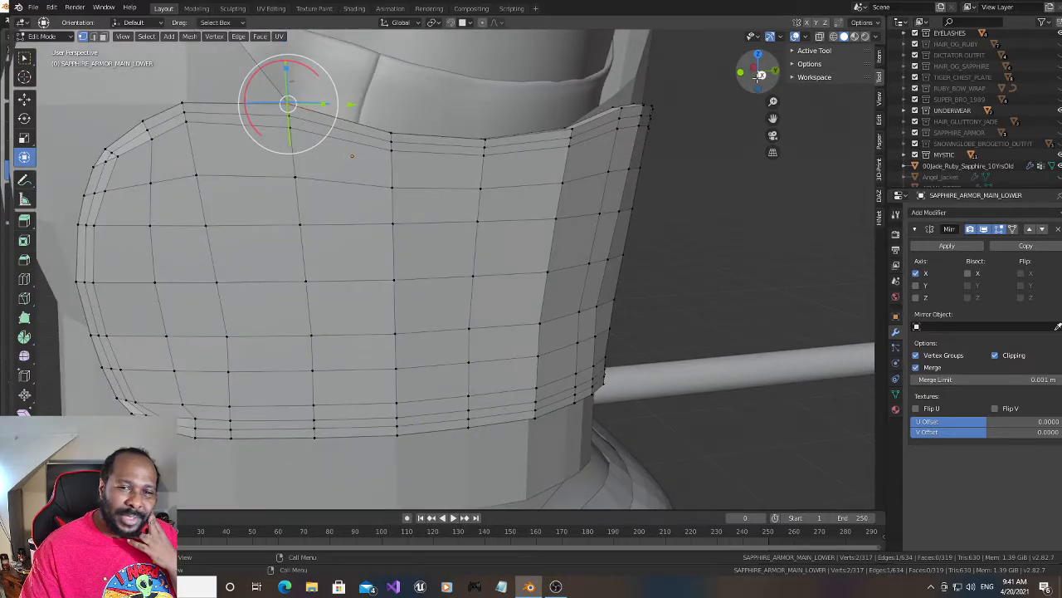
click(834, 35)
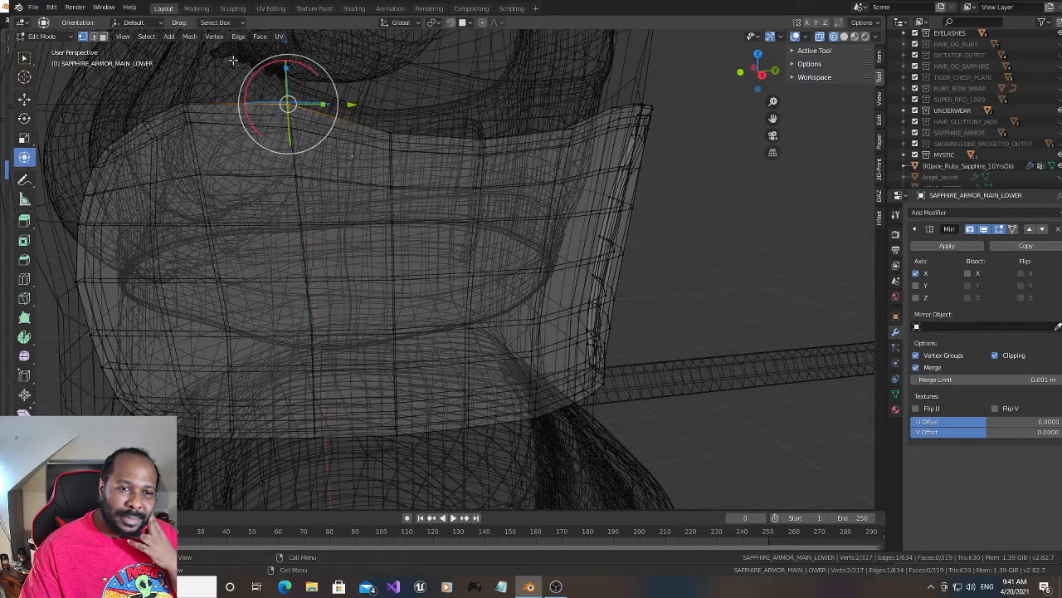
drag(233, 61, 320, 140)
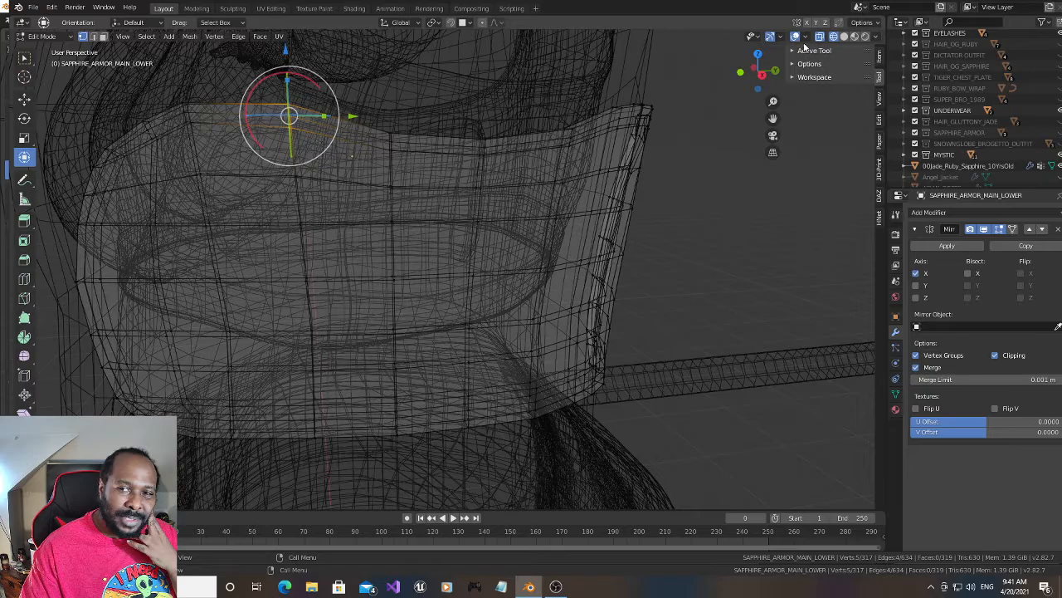
click(844, 36)
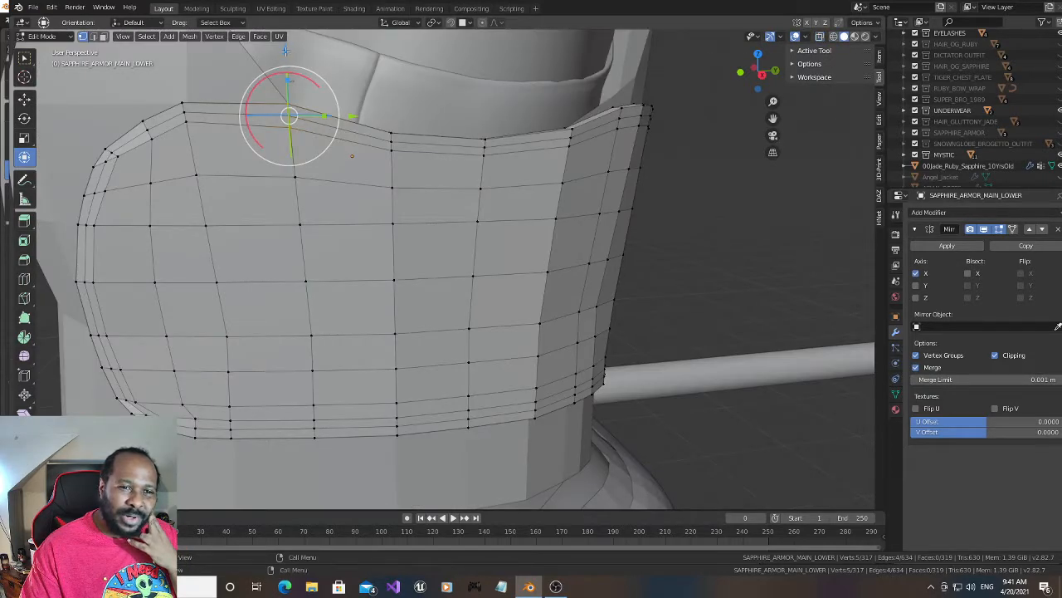
drag(286, 53, 287, 59)
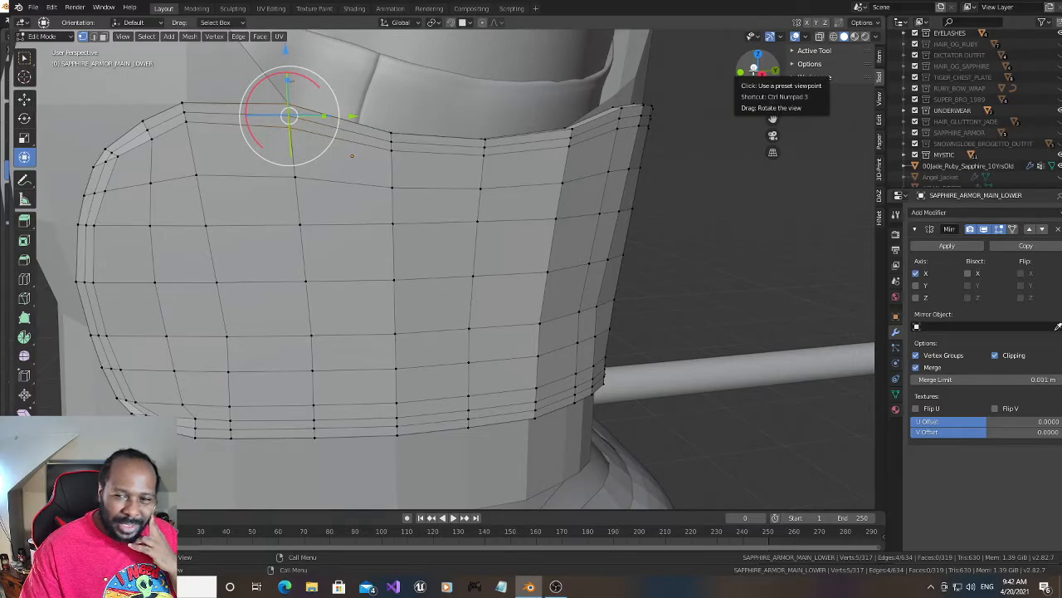
- Select the middle edge loop around the panel's rim and offset it slightly with Shrink/Fatten
drag(754, 71, 745, 71)
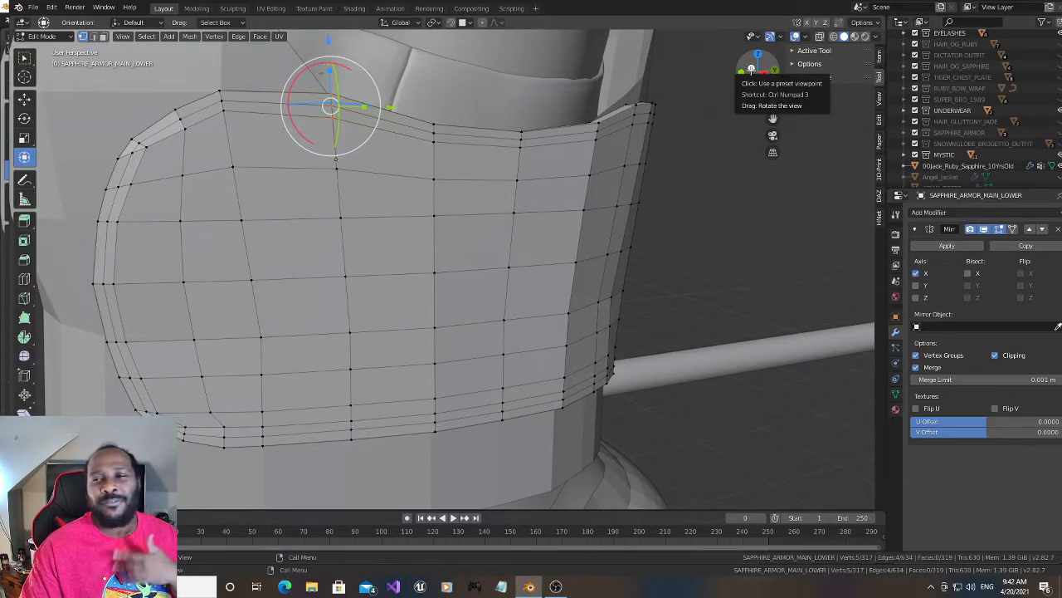
drag(750, 68, 747, 74)
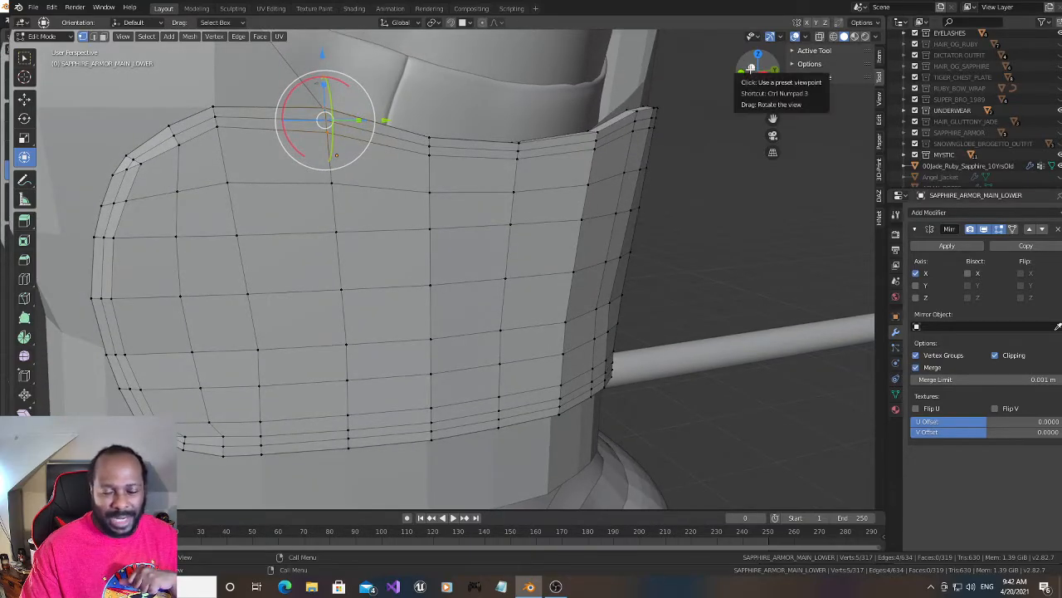
drag(749, 73, 730, 73)
drag(537, 165, 518, 193)
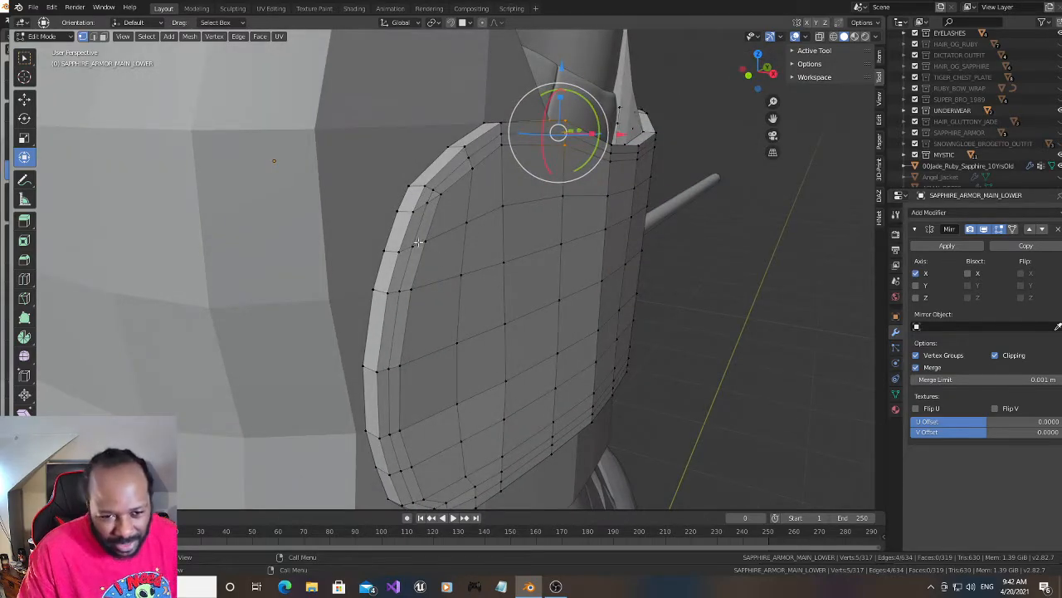
alt+click(407, 272)
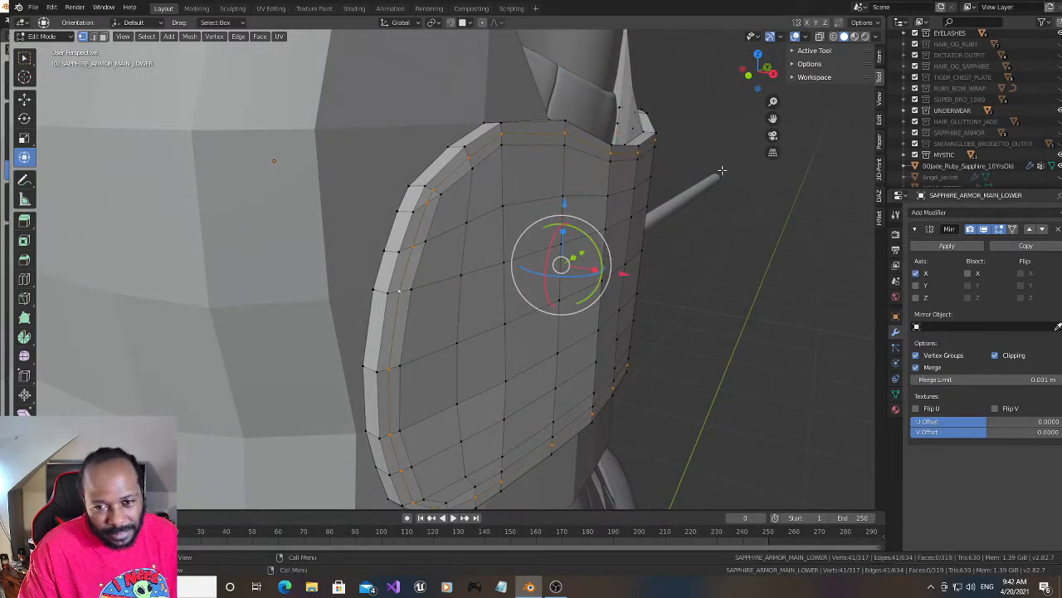
mouse_move(757, 75)
mouse_down()
mouse_move(733, 76)
mouse_move(762, 74)
mouse_up()
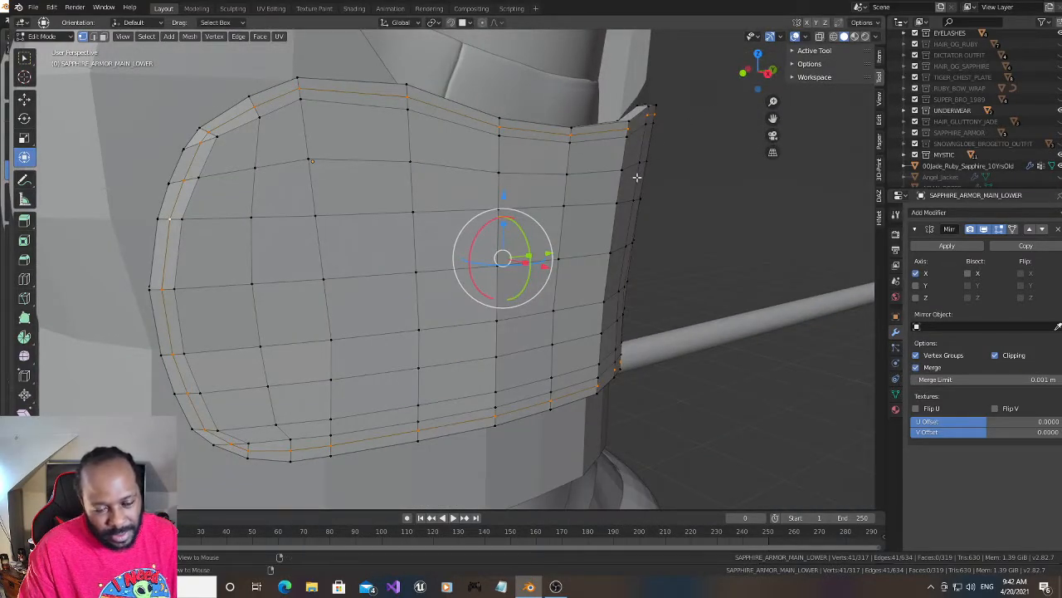
key(alt+s)
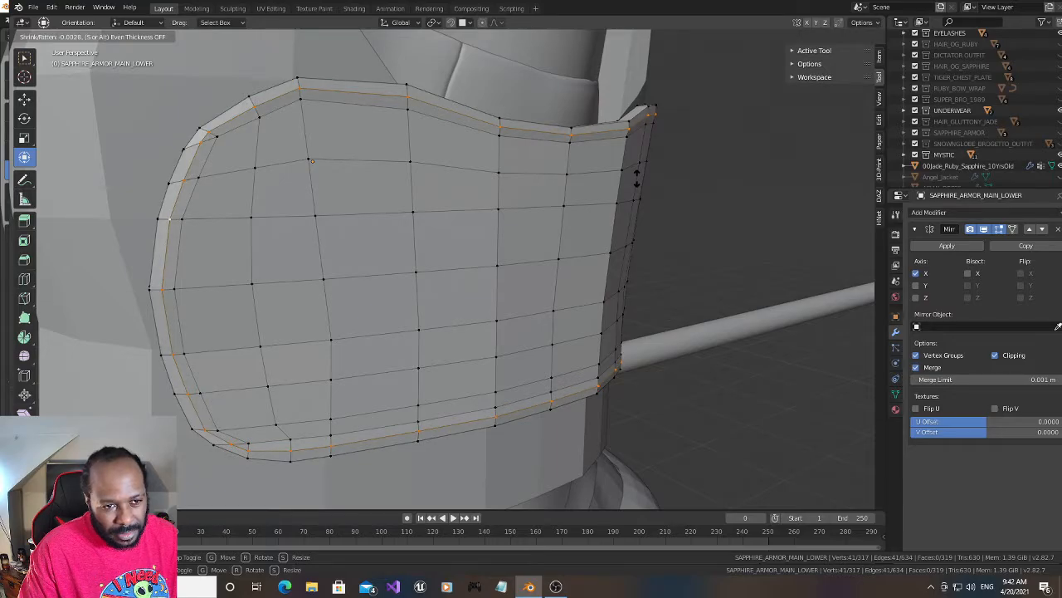
click(636, 177)
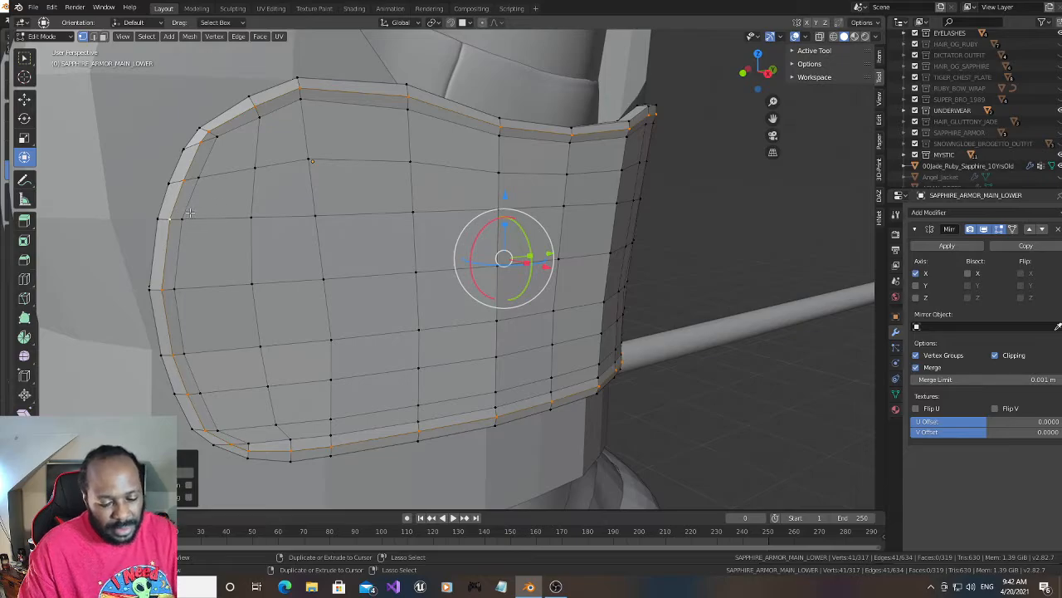
- Add a centred loop cut around the whole perimeter between the rim's outer edge and its middle loop
key(ctrl+r)
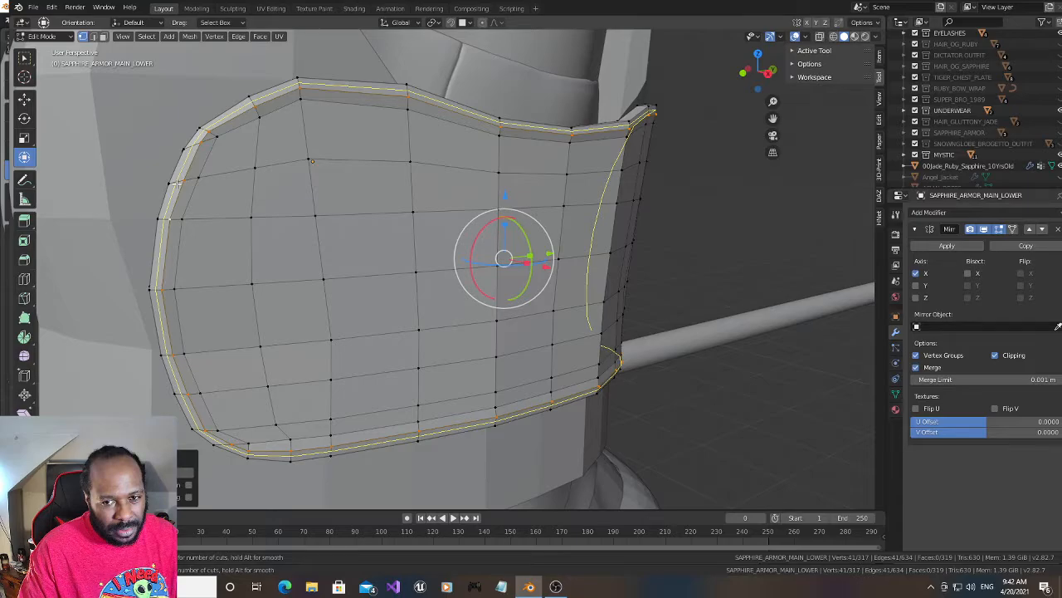
click(177, 182)
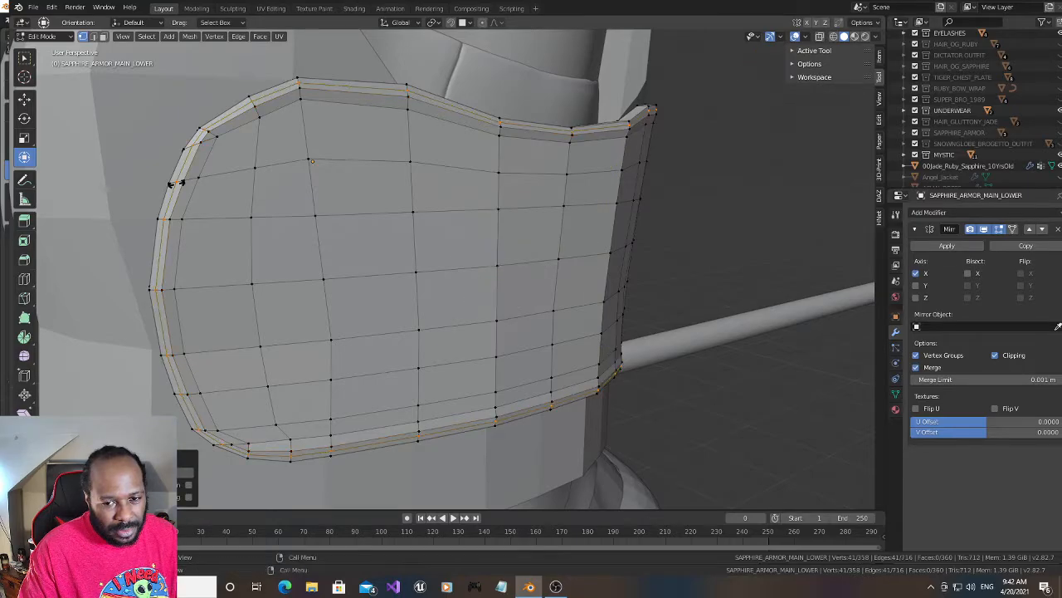
click(177, 182)
- Add a centred loop cut along the upper rim's inner band, between the middle loop and the inner loop
middle_drag(312, 161, 529, 153)
drag(751, 74, 857, 77)
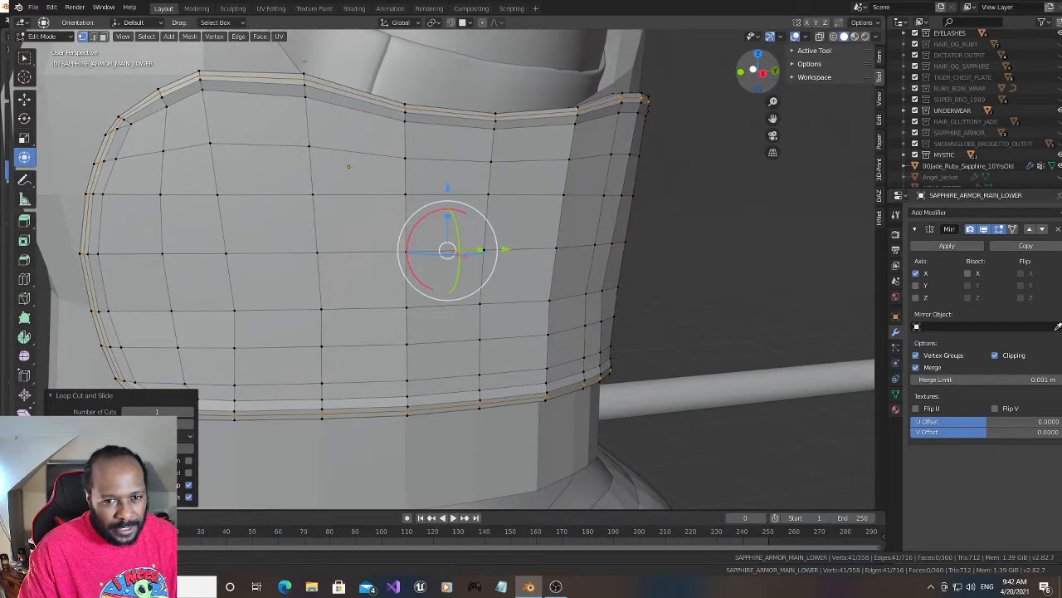
drag(751, 75, 751, 79)
key(ctrl+r)
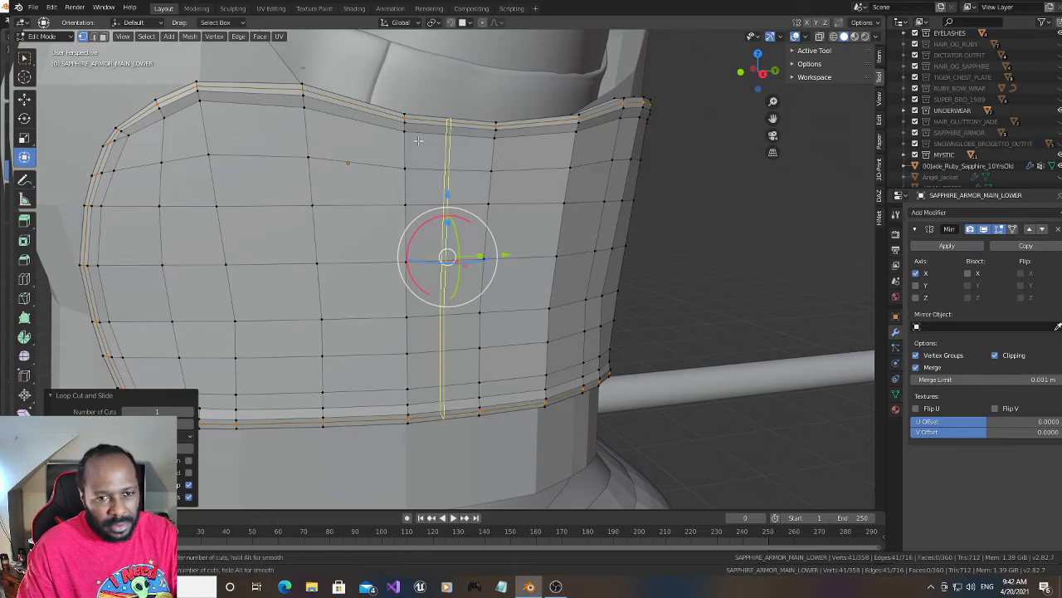
click(405, 126)
right_click(404, 126)
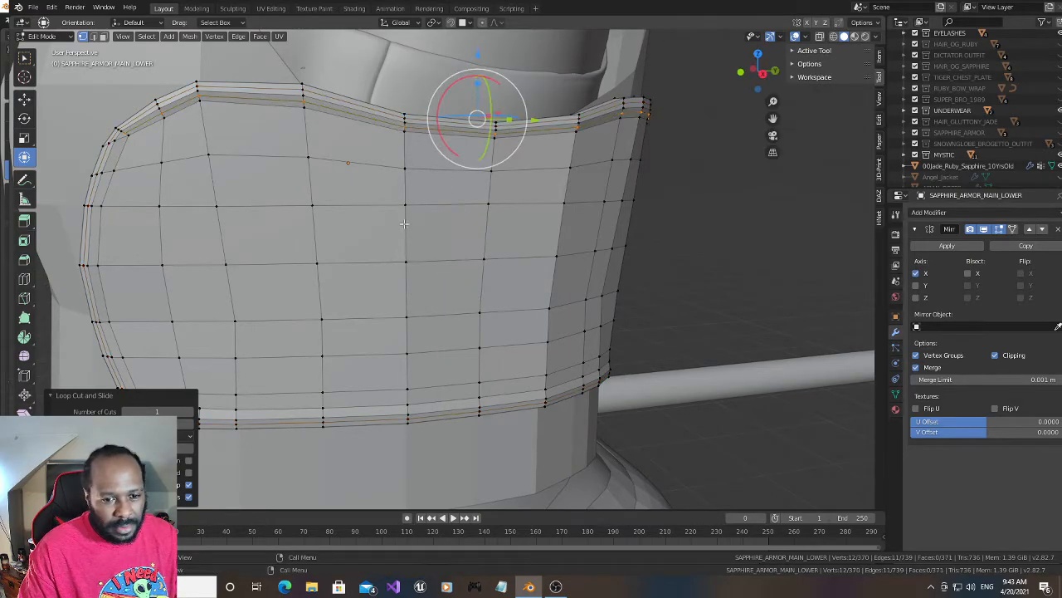
- Add a centred loop cut along the lower rim's inner band
key(ctrl+r)
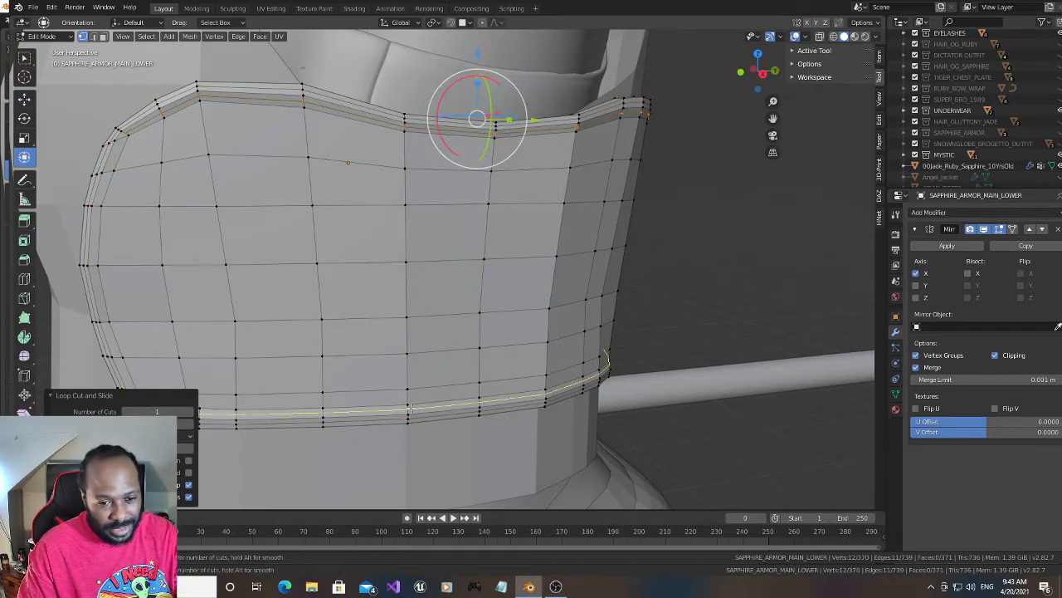
click(408, 408)
right_click(409, 408)
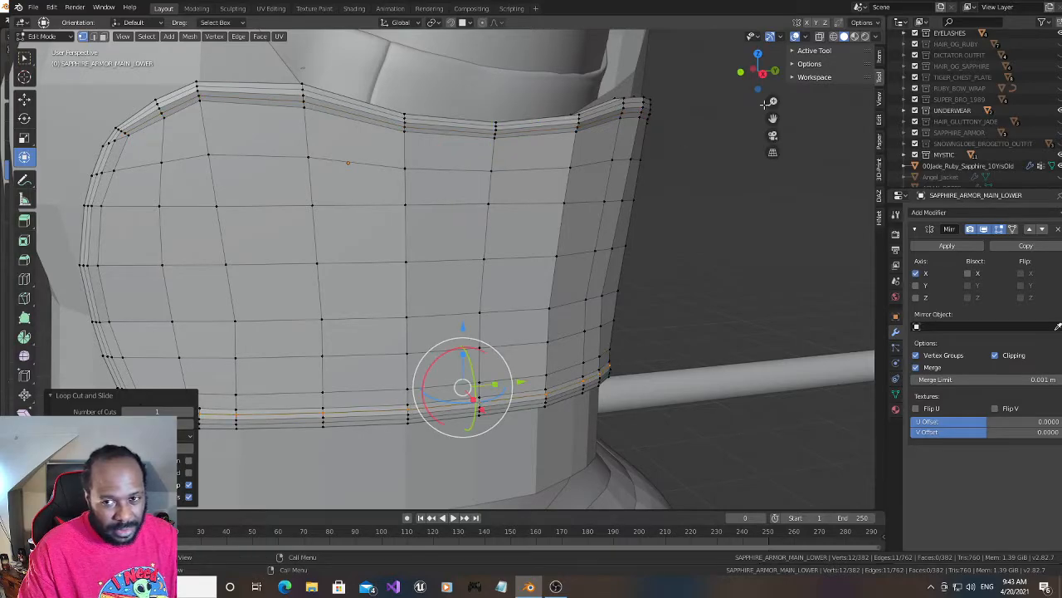
- Subdivide the short edge across the inner band at the panel's upper rounded corner
drag(773, 118, 896, 114)
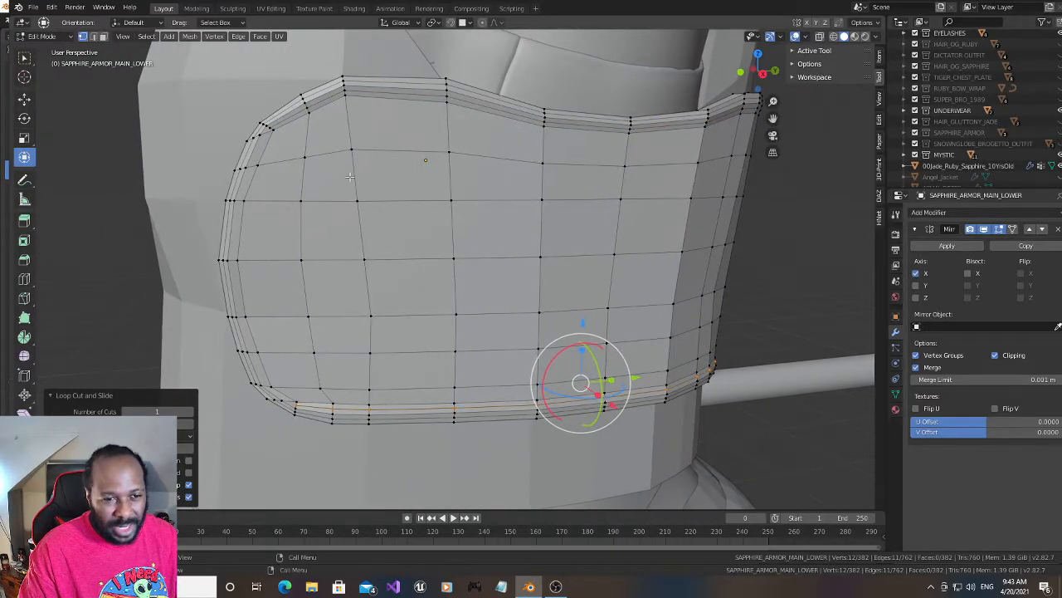
click(271, 134)
shift+click(278, 133)
right_click(278, 132)
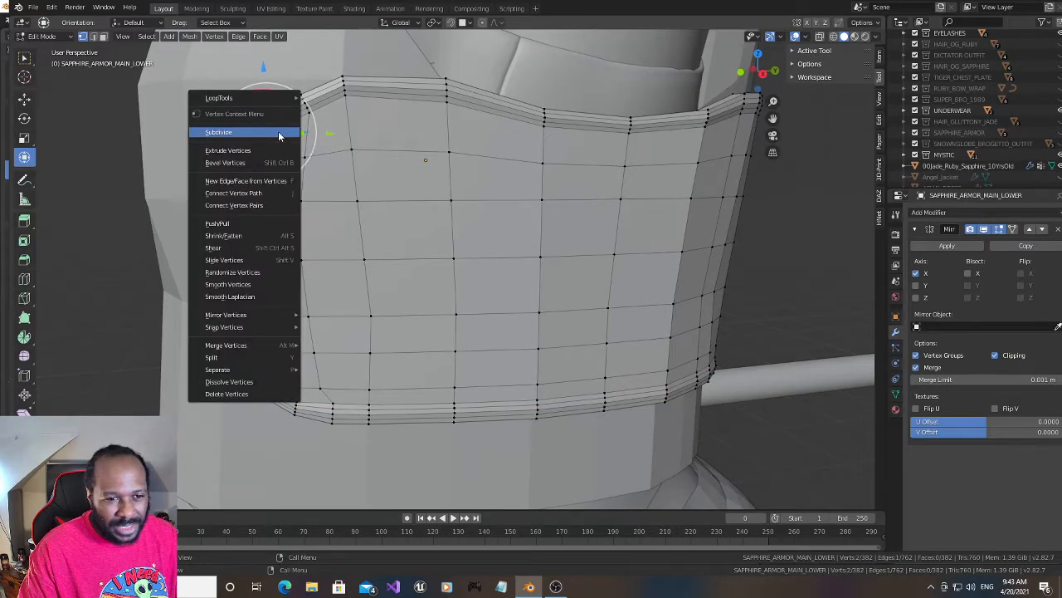
click(278, 132)
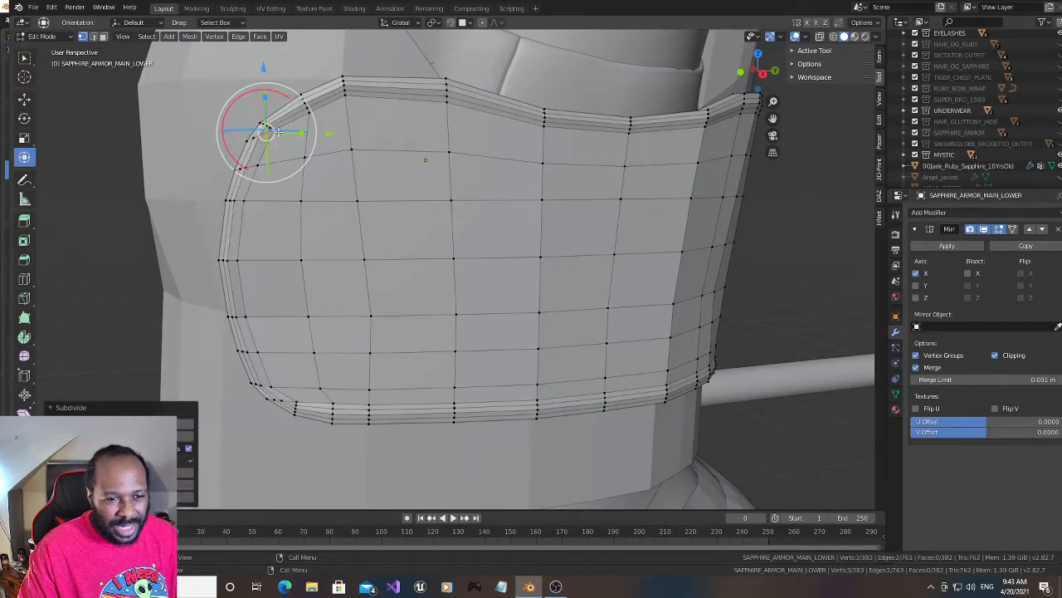
- Subdivide the short inner-band edge at the lower rounded corner and connect its midpoint to the lower rim loop's end
click(282, 401)
shift+click(286, 401)
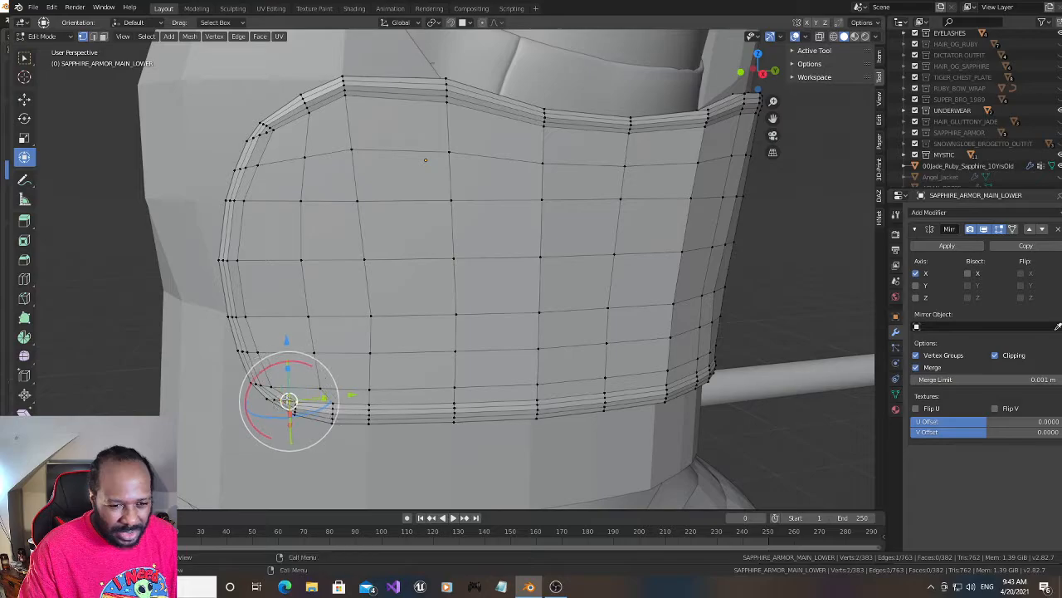
right_click(286, 401)
click(240, 287)
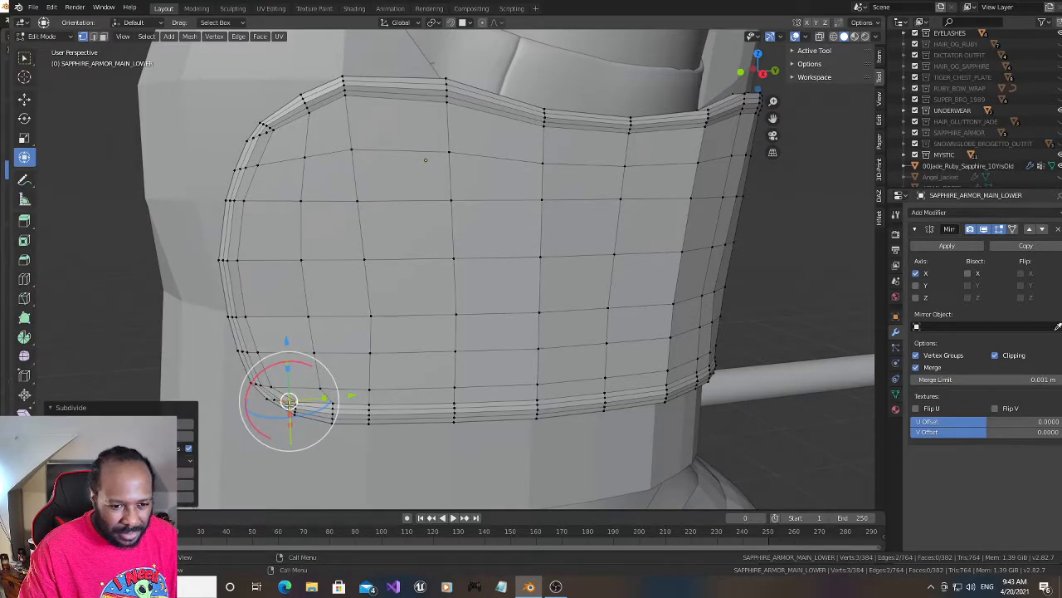
click(289, 401)
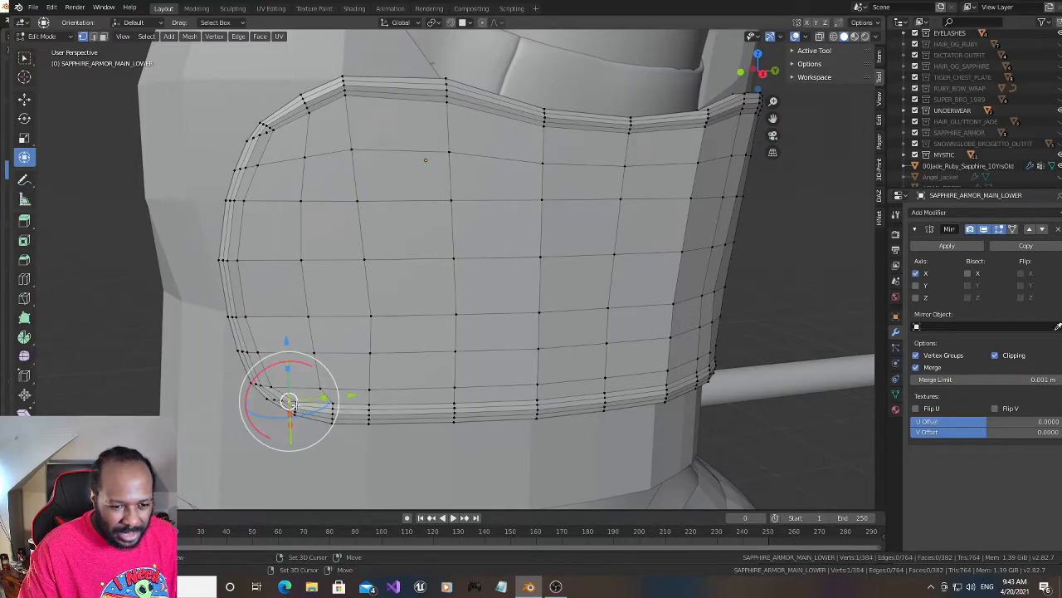
shift+click(296, 406)
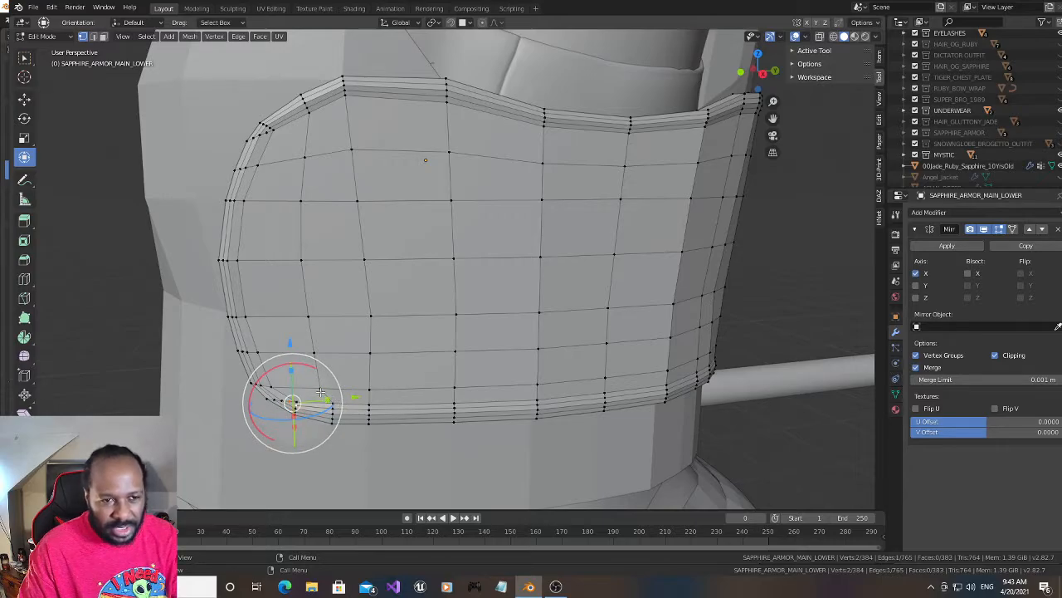
- Connect the upper corner's midpoint to the upper rim loop's end and subdivide the next short inner-band edge below it
click(264, 125)
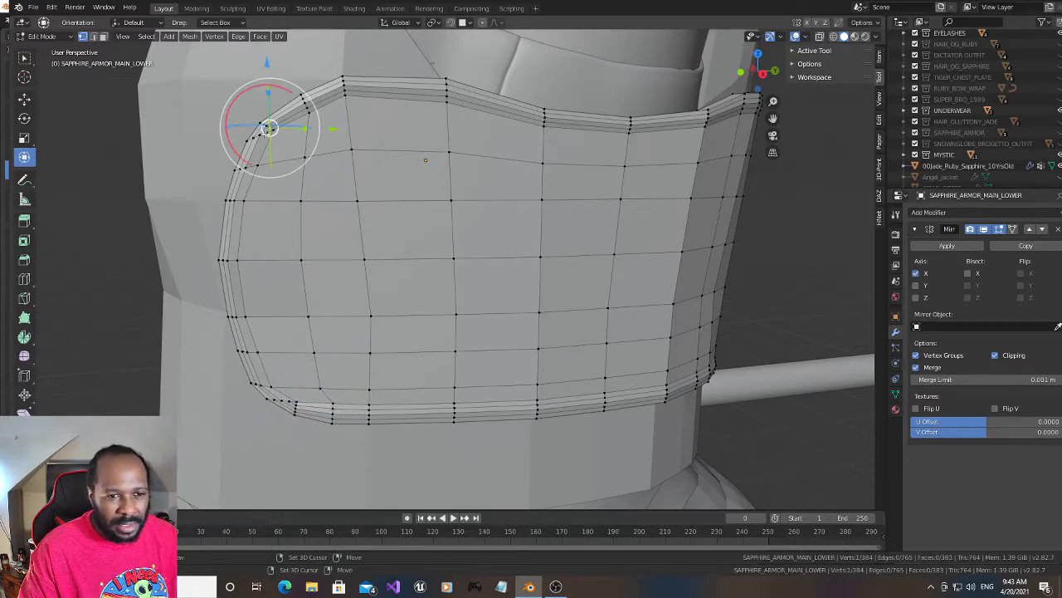
shift+click(269, 133)
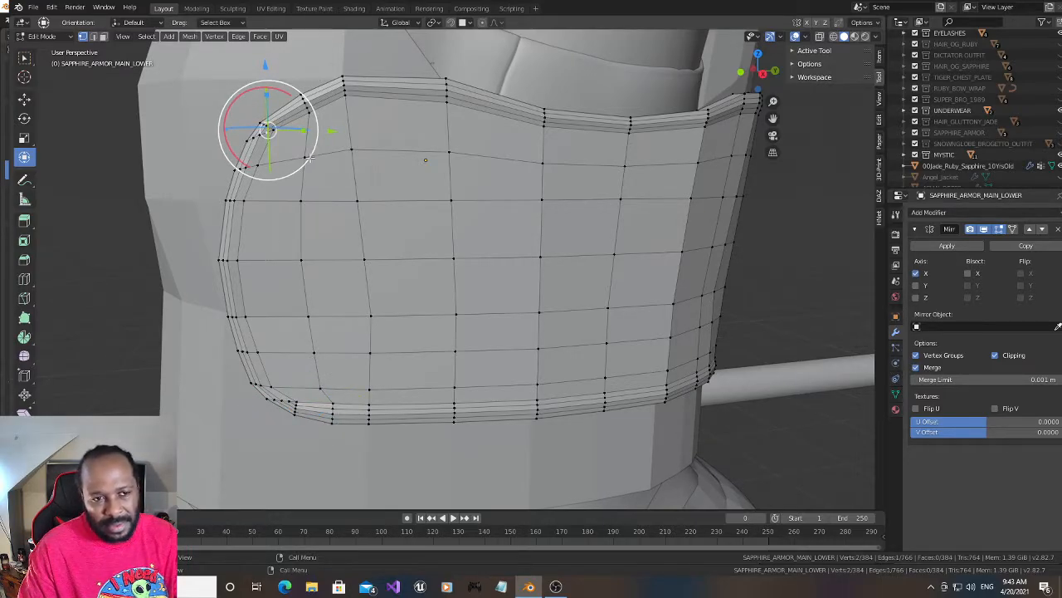
click(249, 166)
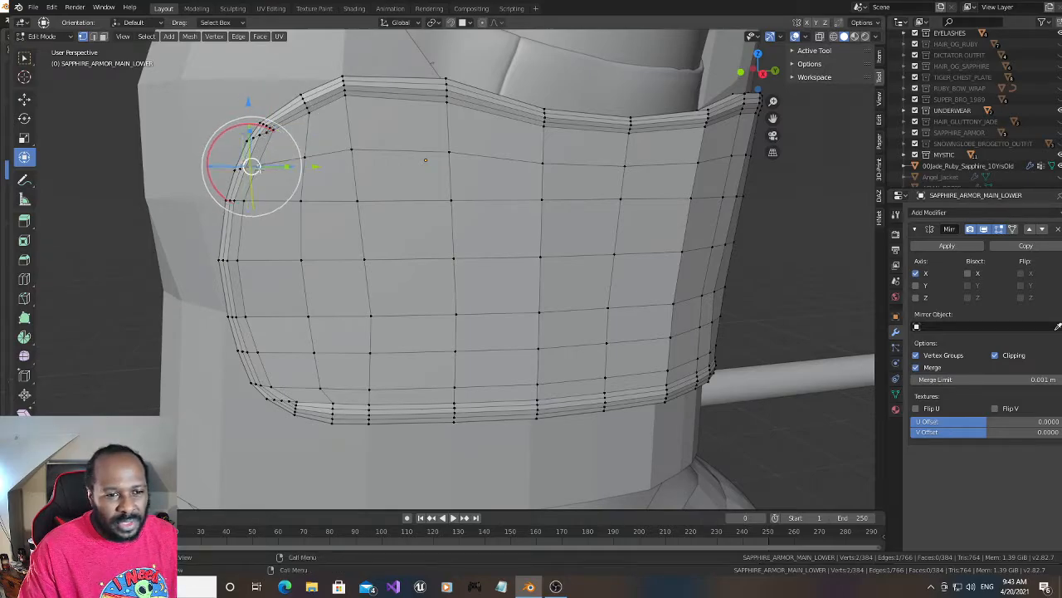
right_click(249, 169)
click(251, 169)
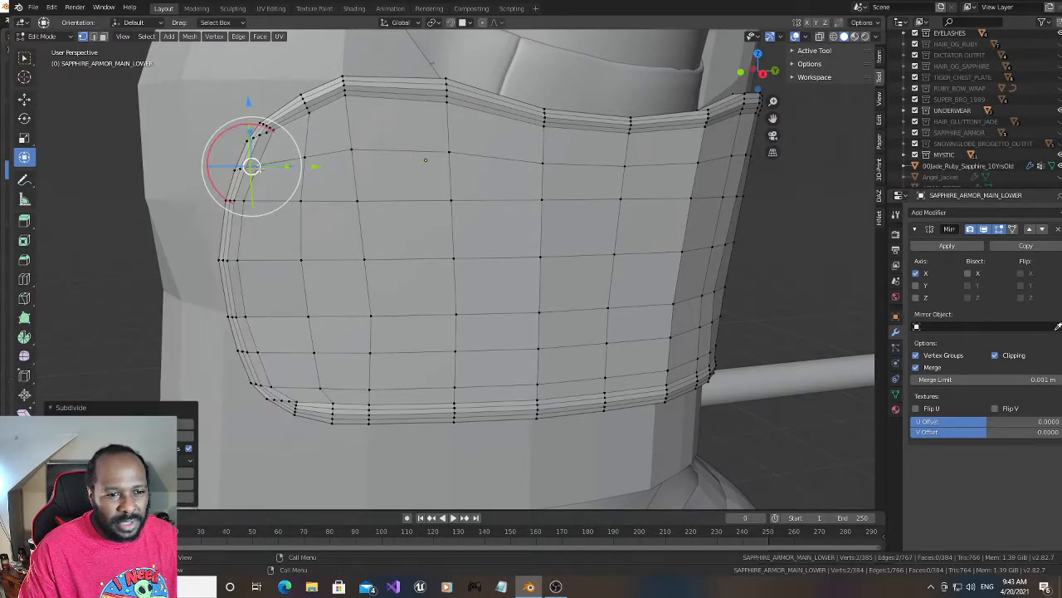
- Subdivide the two short inner-band edges along the panel's side just below the upper rounded corner
click(235, 201)
shift+click(243, 204)
right_click(241, 204)
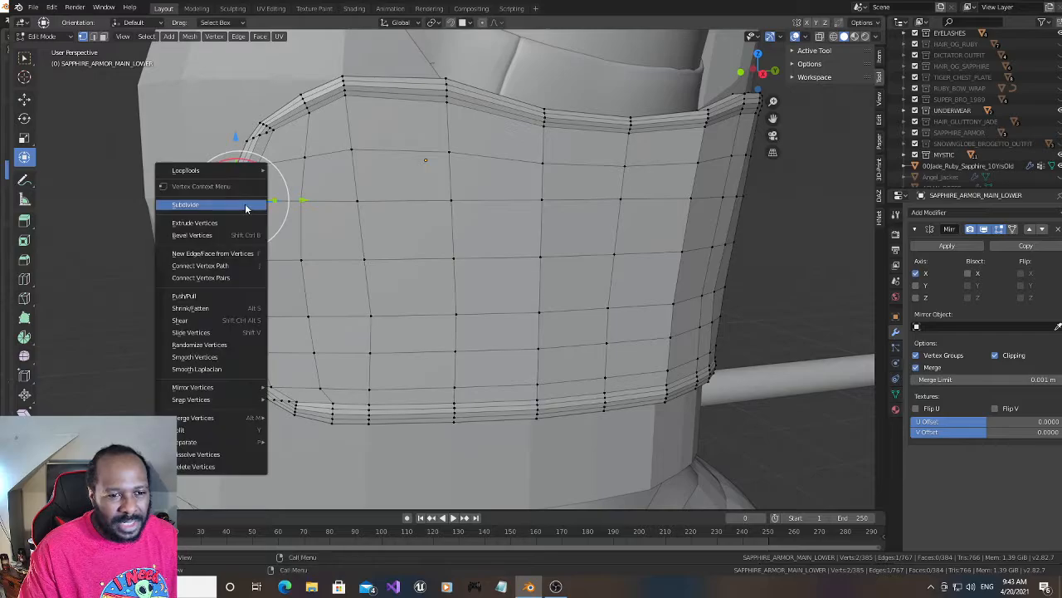
click(241, 205)
click(232, 262)
shift+click(234, 261)
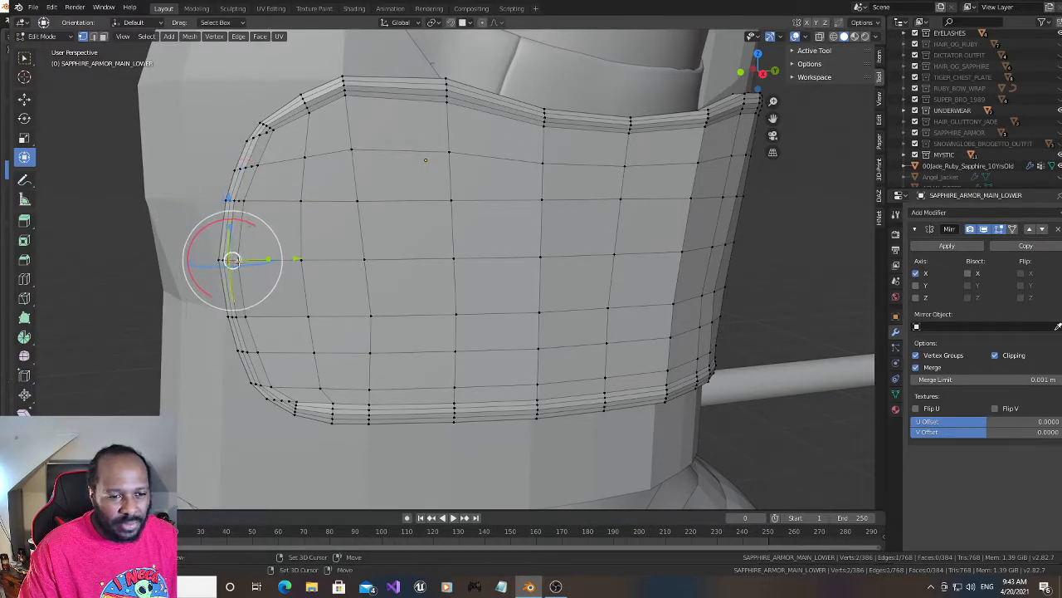
right_click(233, 260)
click(233, 260)
- Subdivide the remaining three short inner-band edges down the panel's side to the lower rounded corner
click(236, 313)
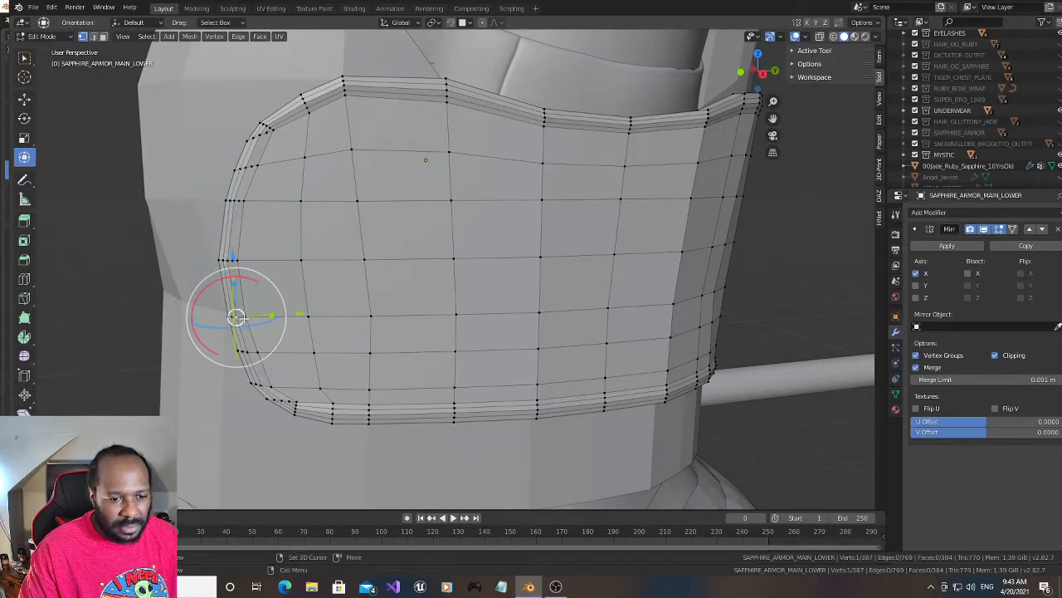
right_click(242, 317)
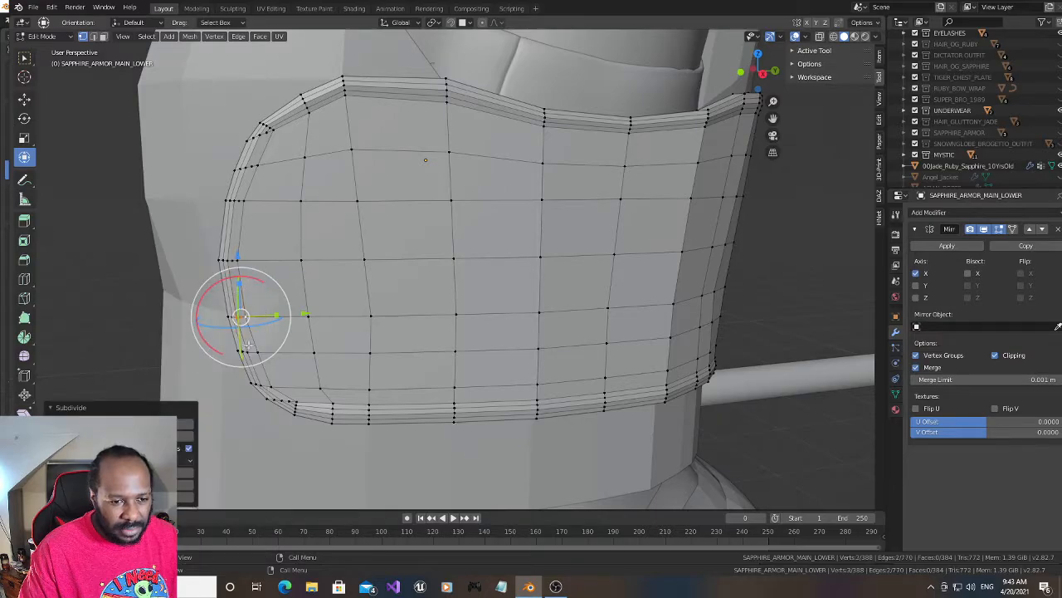
click(247, 351)
shift+click(262, 353)
right_click(262, 353)
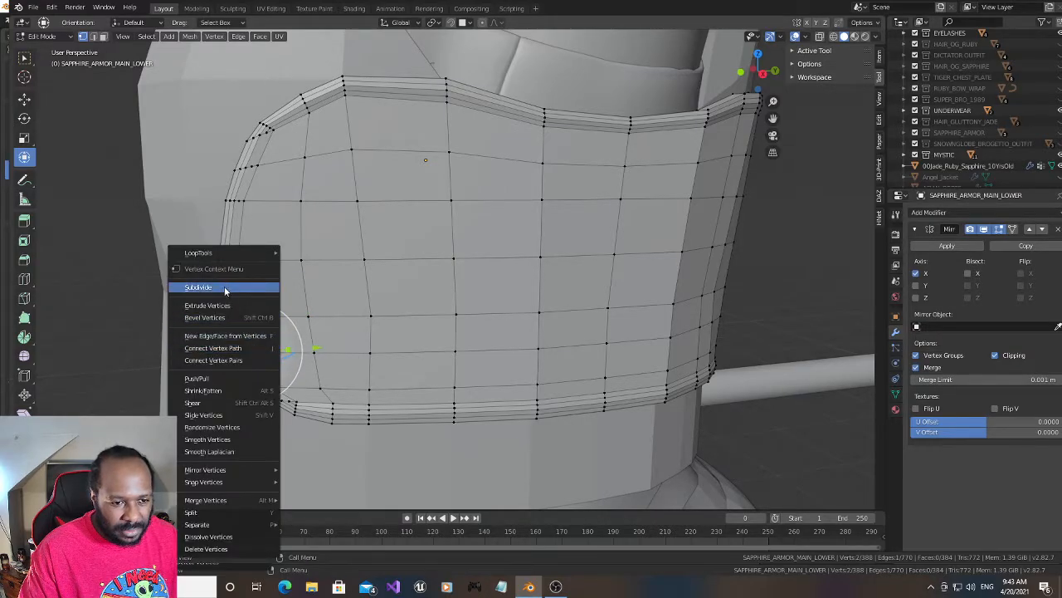
click(259, 289)
click(260, 385)
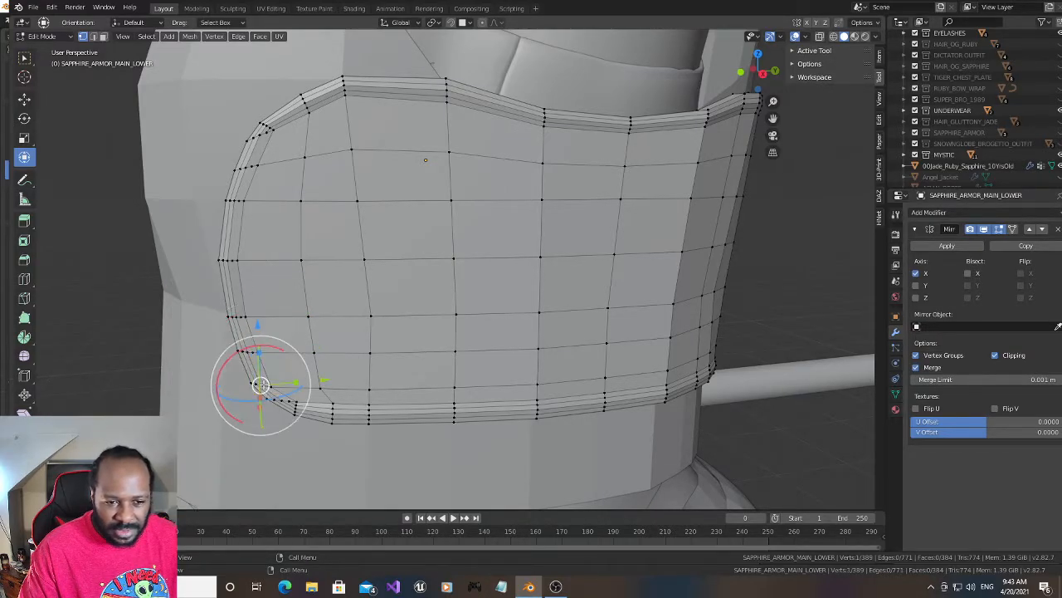
shift+click(271, 384)
right_click(269, 379)
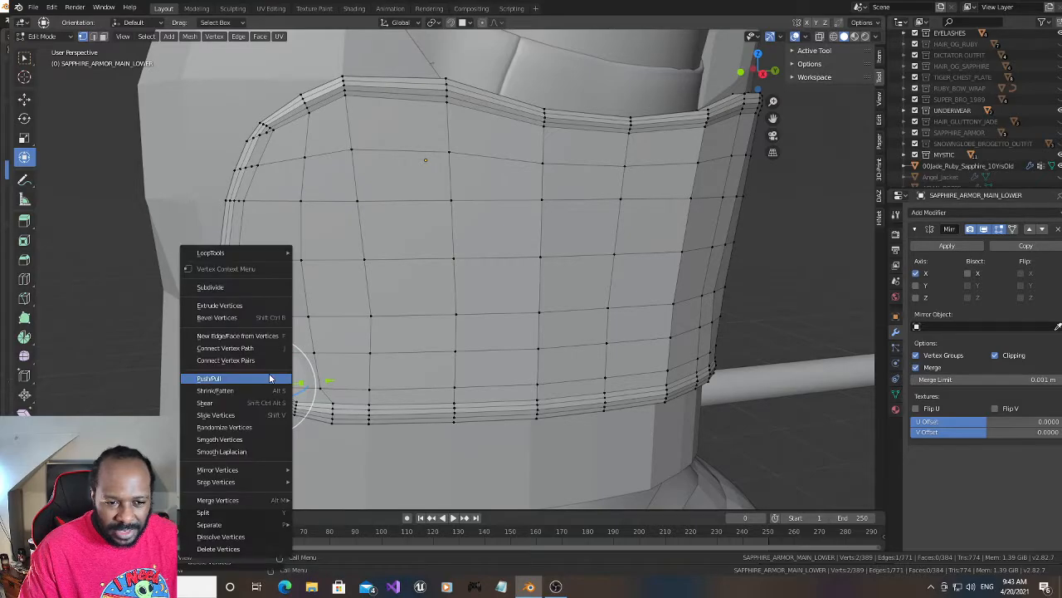
click(241, 286)
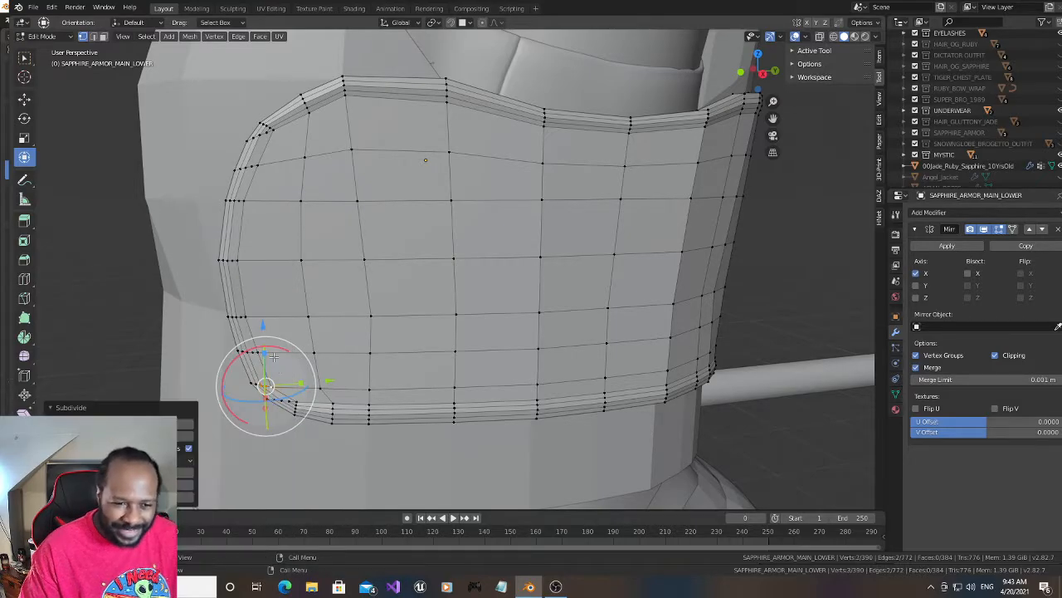
- Connect the inner-band midpoints with edges from the upper rounded corner down to the middle of the panel's side
click(253, 166)
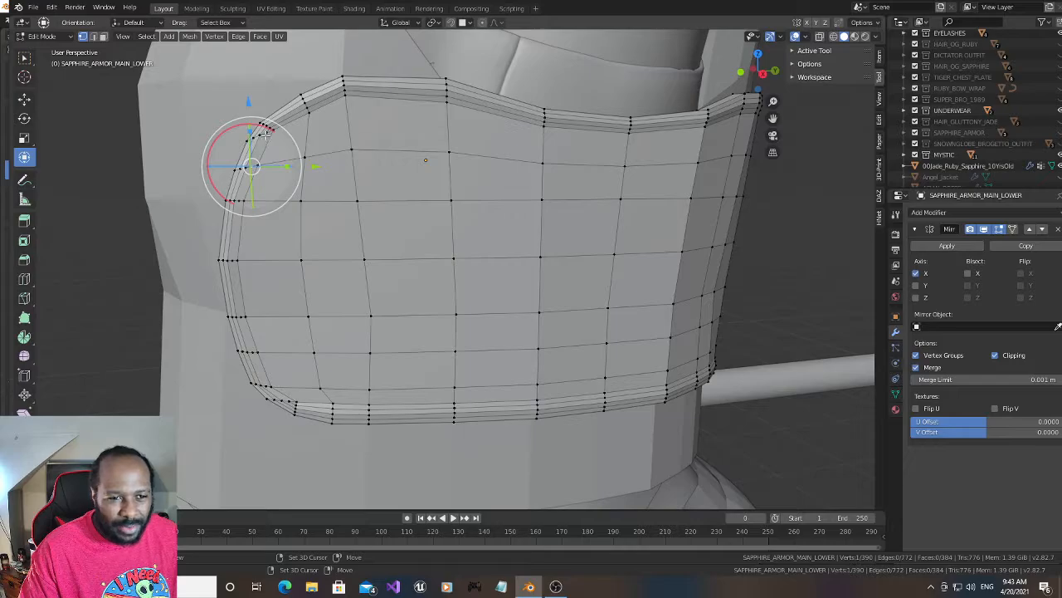
shift+right_click(259, 149)
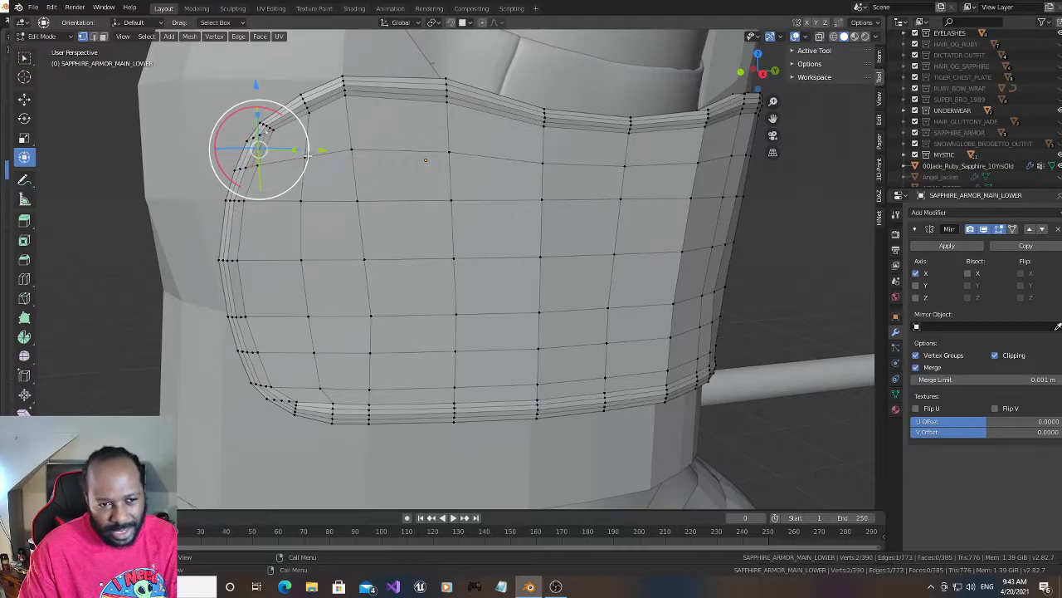
shift+right_click(238, 201)
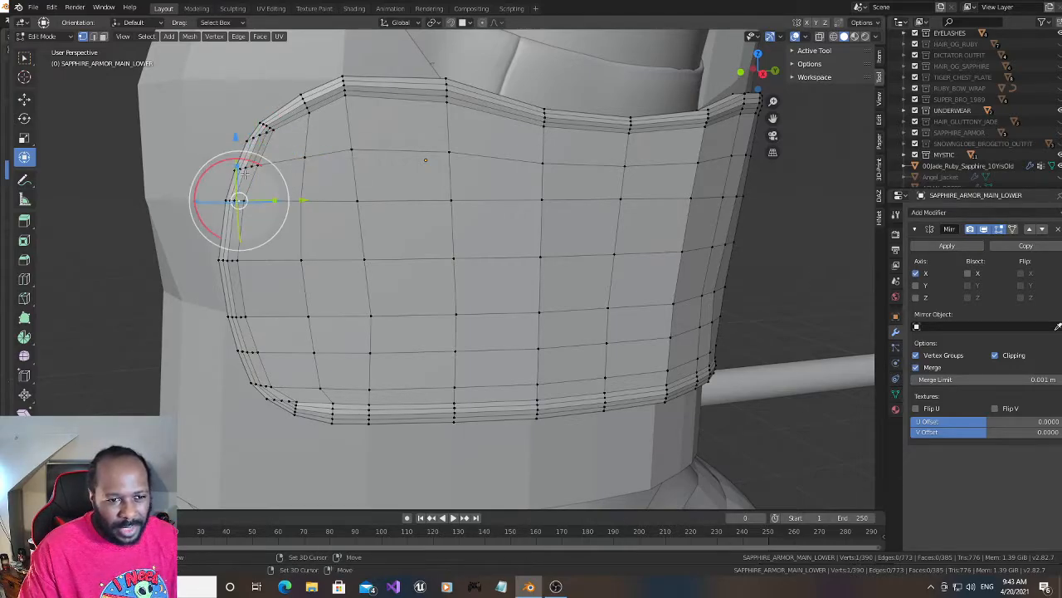
shift+right_click(246, 183)
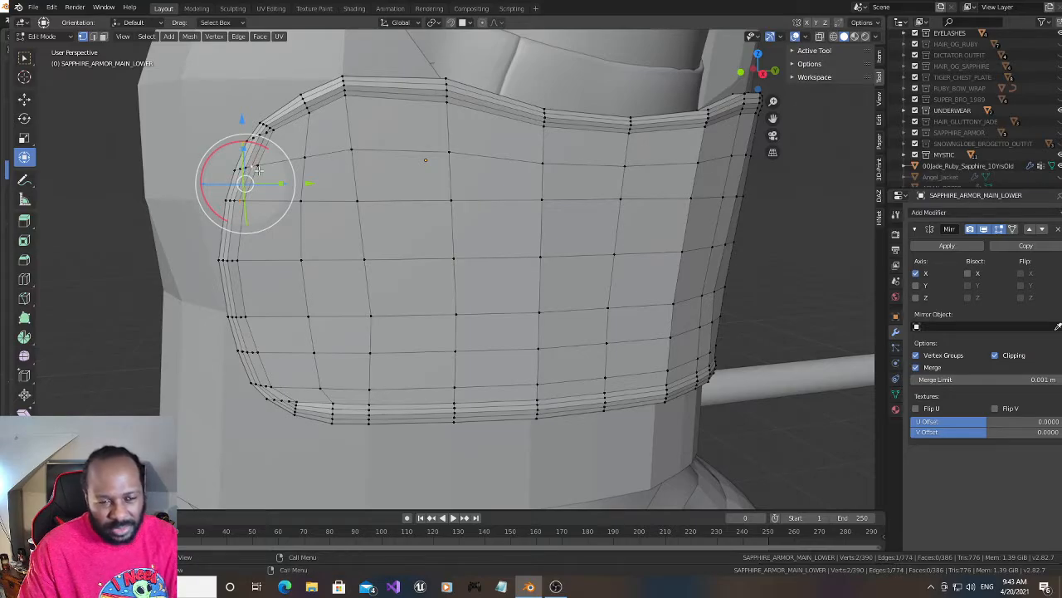
shift+right_click(232, 260)
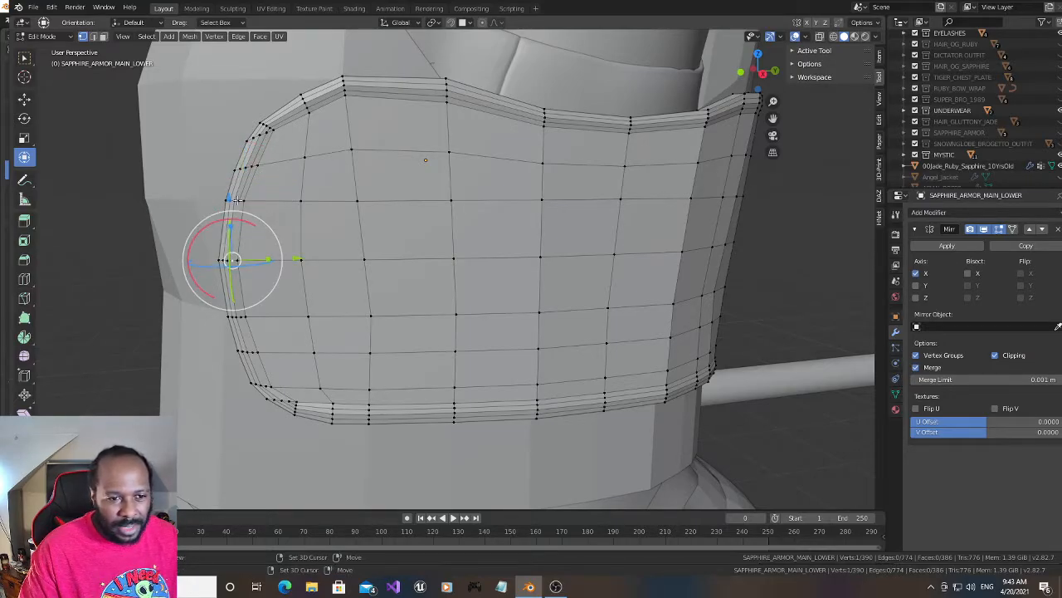
shift+right_click(235, 231)
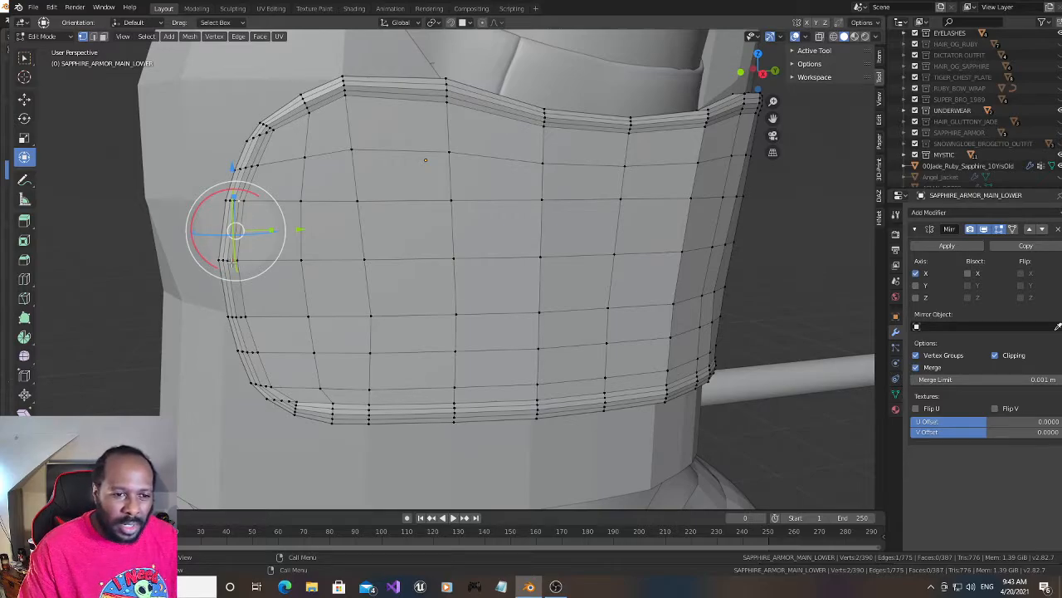
- Connect the next two pairs of inner-band midpoints with edges down the lower half of the panel's side
shift+right_click(232, 260)
shift+right_click(236, 289)
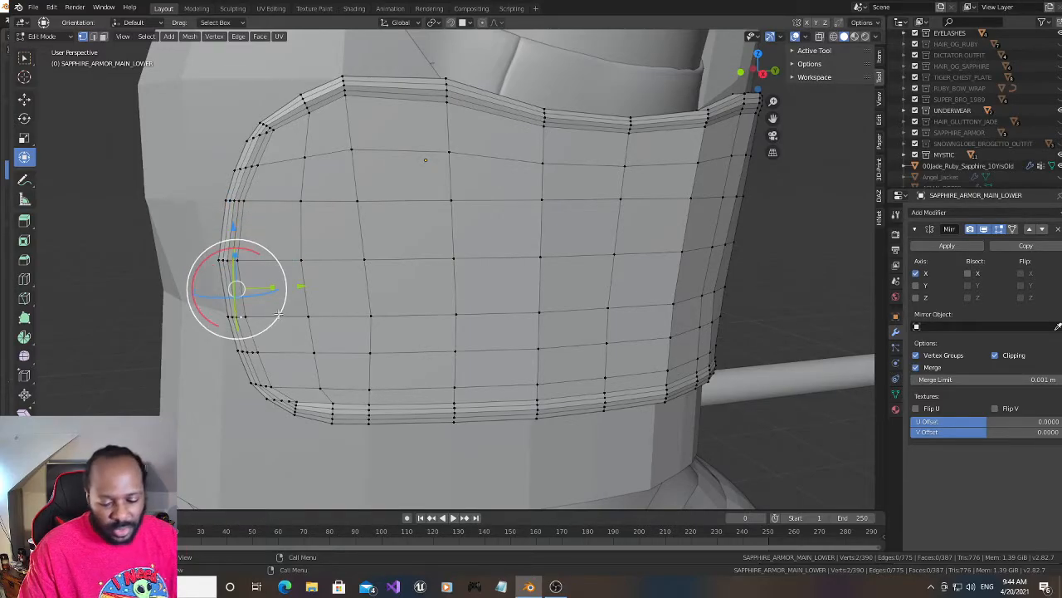
shift+right_click(253, 352)
shift+right_click(247, 335)
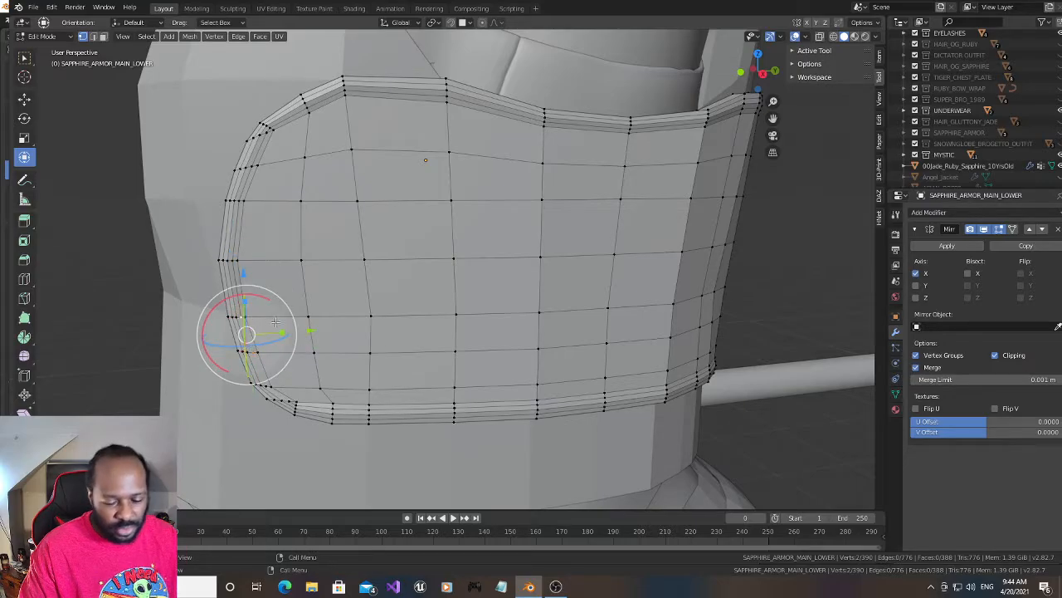
key(f)
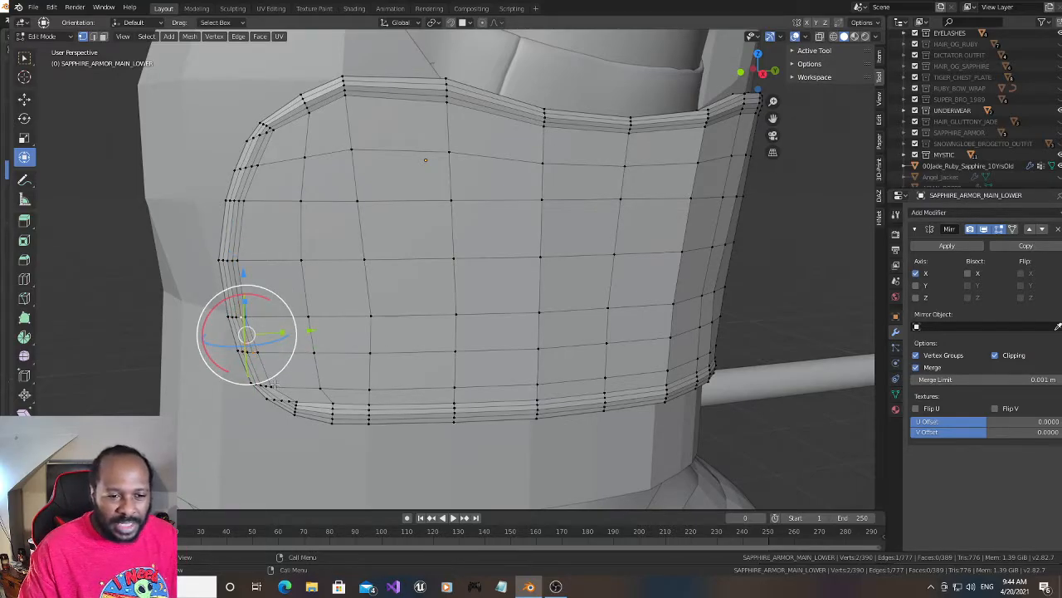
- Connect the last inner-band midpoints around the lower rounded corner, closing the supporting loop into the lower rim
shift+right_click(266, 385)
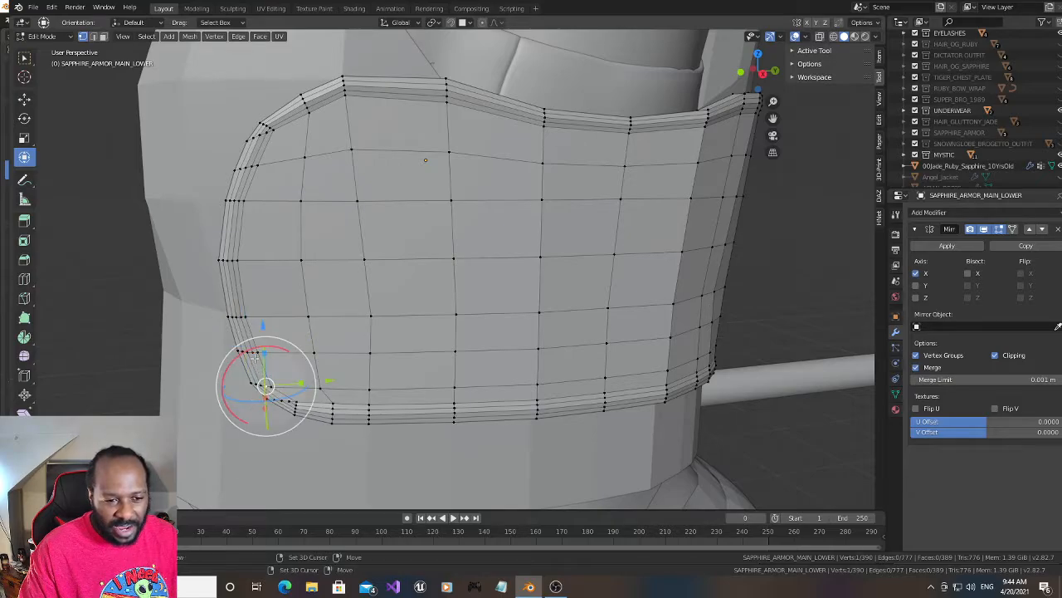
shift+click(253, 351)
key(f)
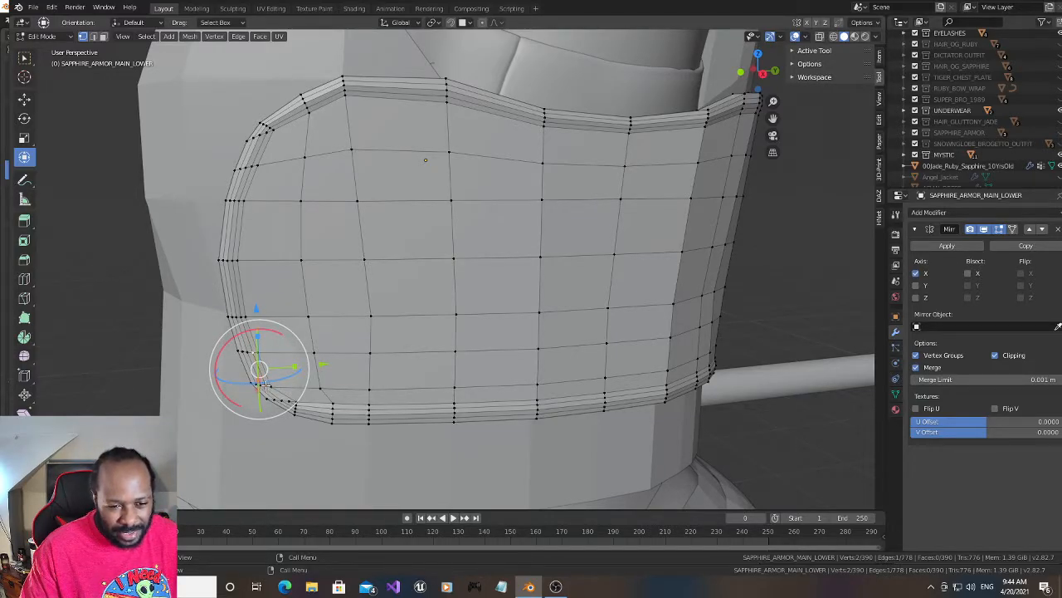
scroll(294, 403, up, 2)
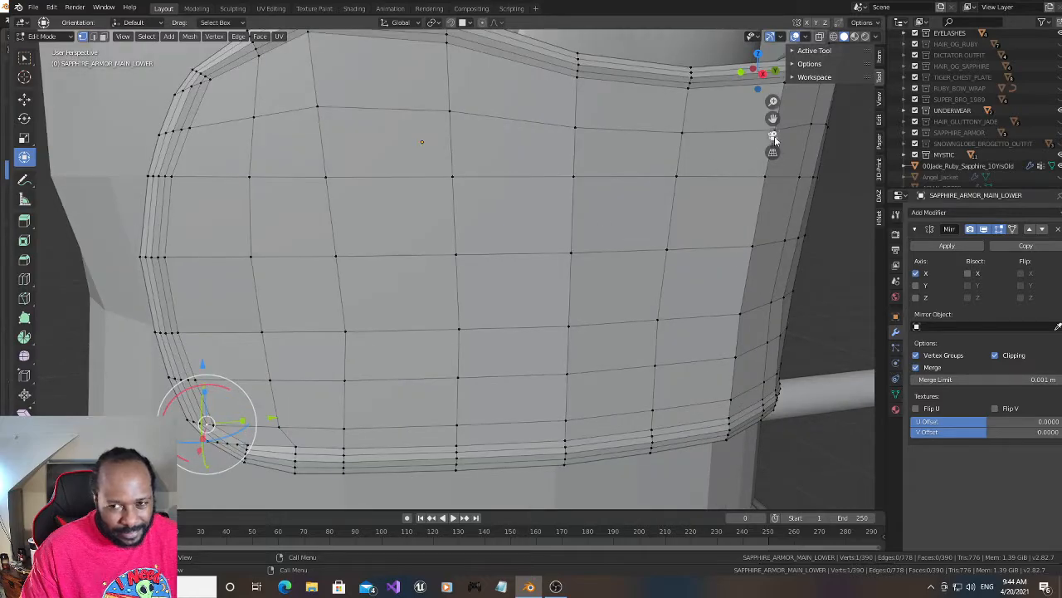
drag(774, 120, 816, 13)
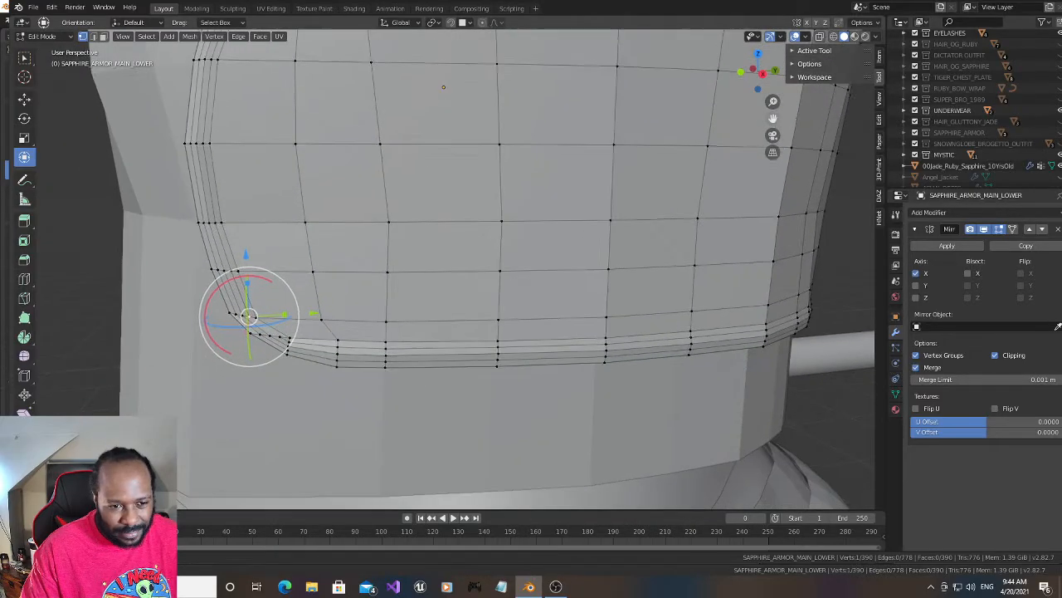
shift+click(282, 337)
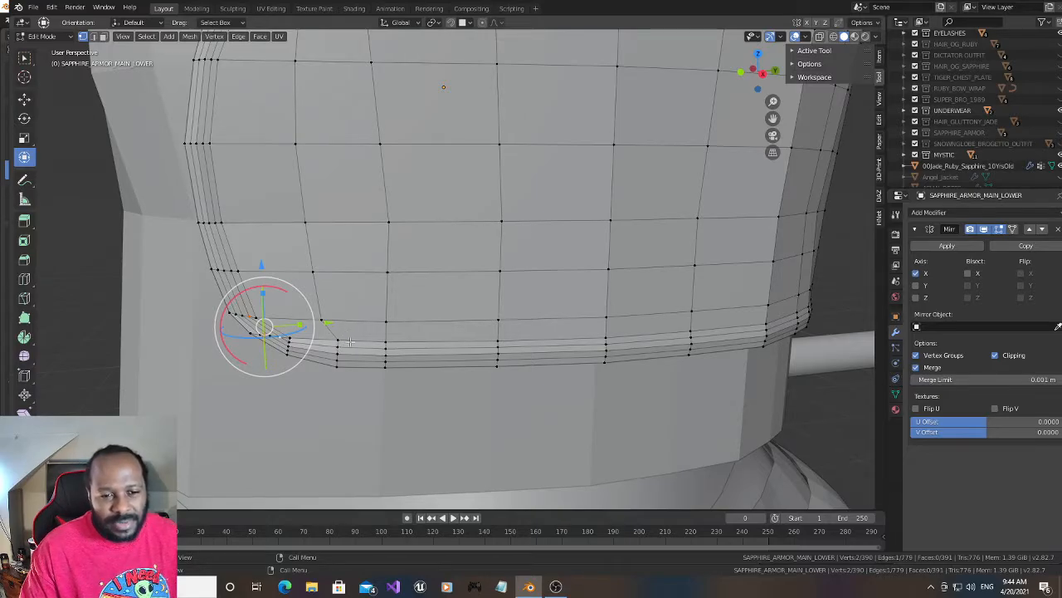
- Select the two inner-rim vertices at the lower rounded corner in wireframe and nudge them slightly upward and along Y
click(290, 336)
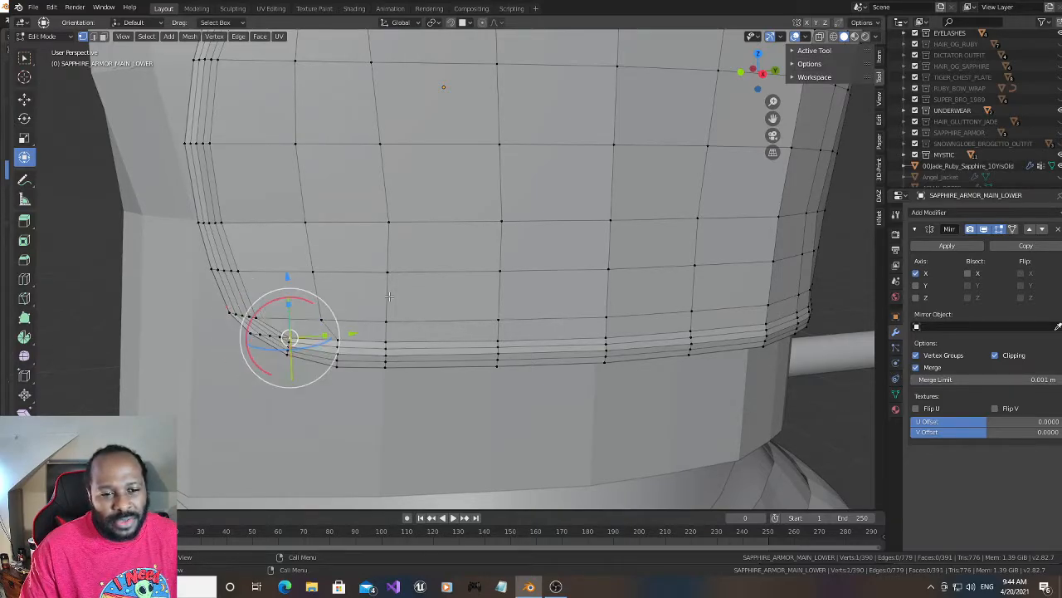
click(834, 38)
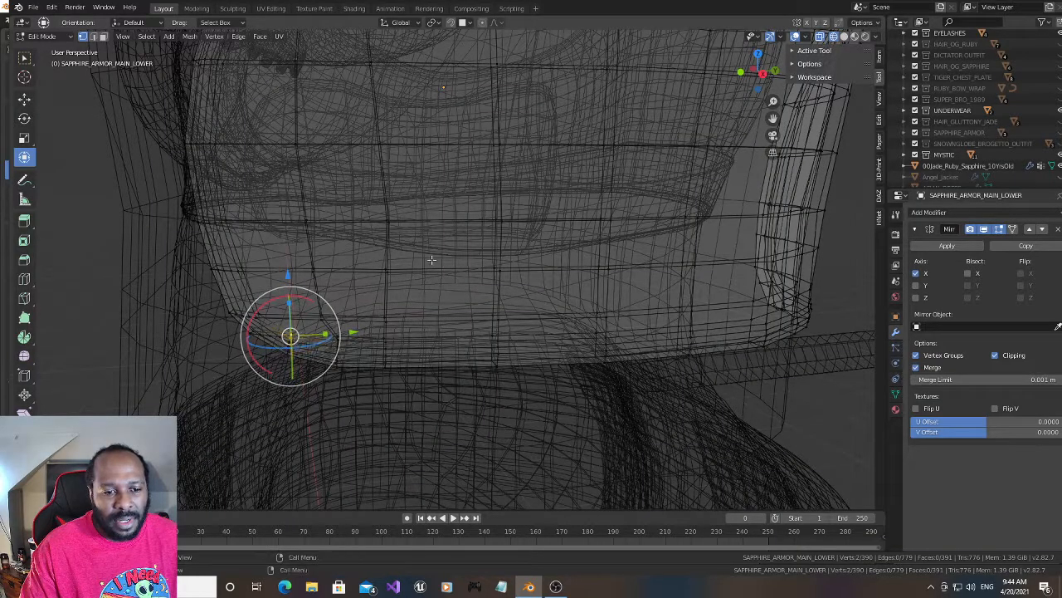
click(845, 36)
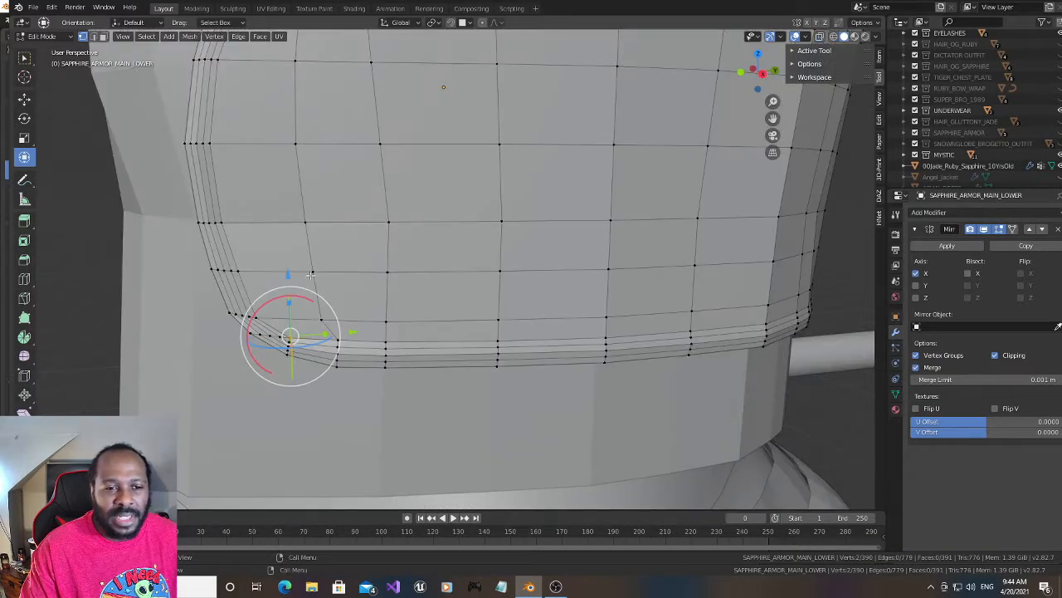
drag(287, 274, 291, 265)
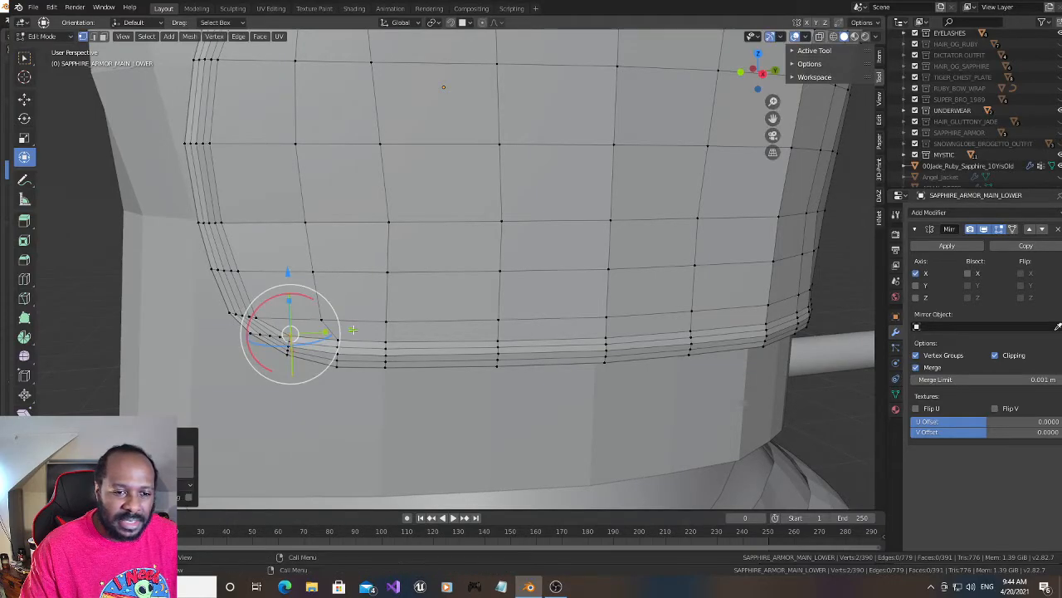
drag(357, 330, 356, 333)
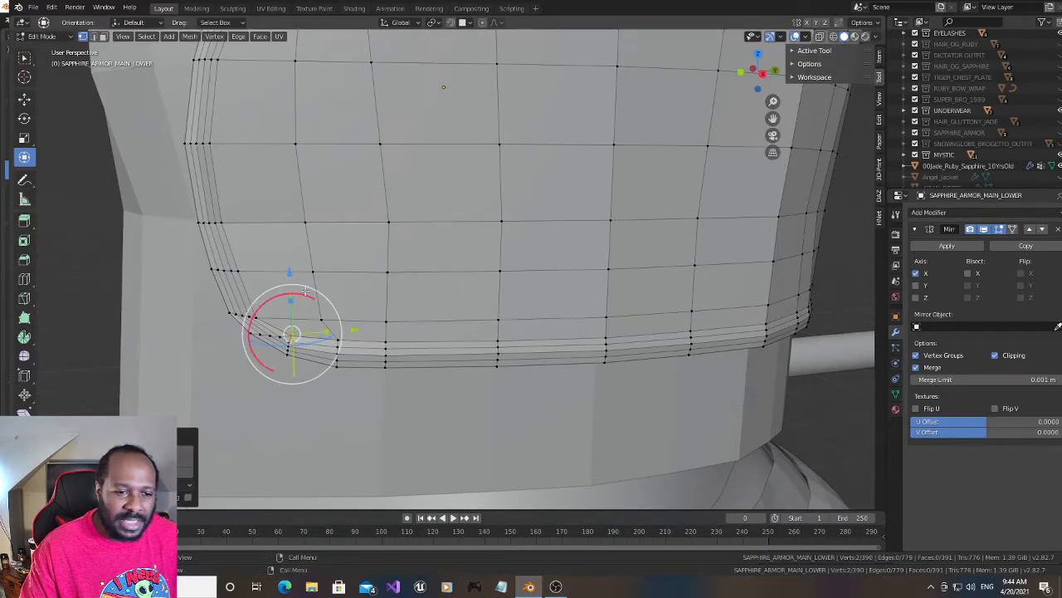
drag(289, 272, 289, 273)
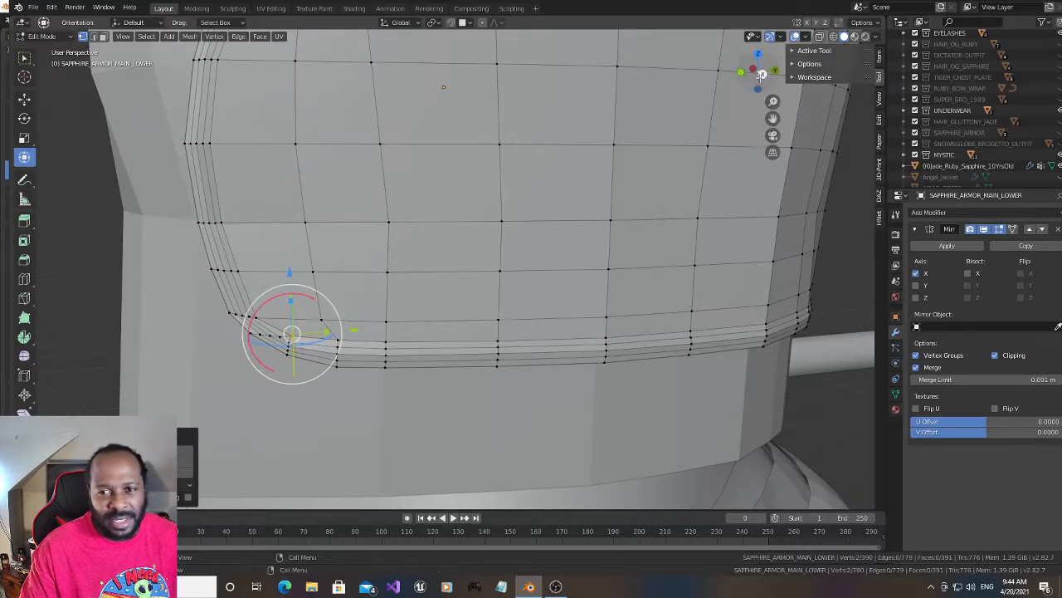
- Select the rim's inner and outer supporting edge loops and push them outward with Shrink/Fatten by about 0.0011
mouse_move(752, 78)
mouse_down()
mouse_move(735, 92)
mouse_move(747, 94)
mouse_move(752, 76)
mouse_up()
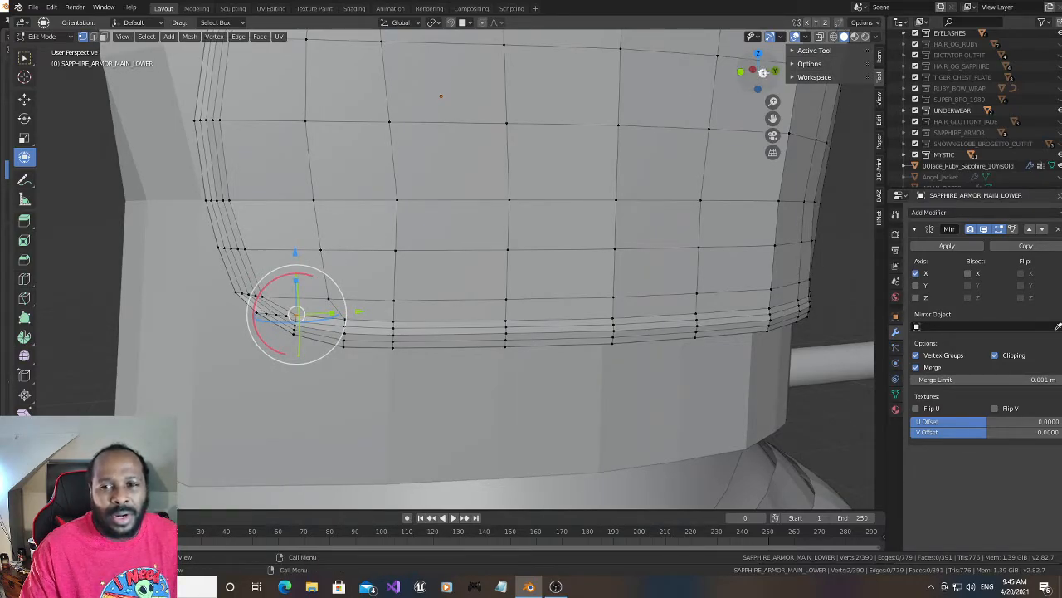
mouse_move(754, 76)
mouse_down()
mouse_move(766, 85)
mouse_move(753, 87)
mouse_up()
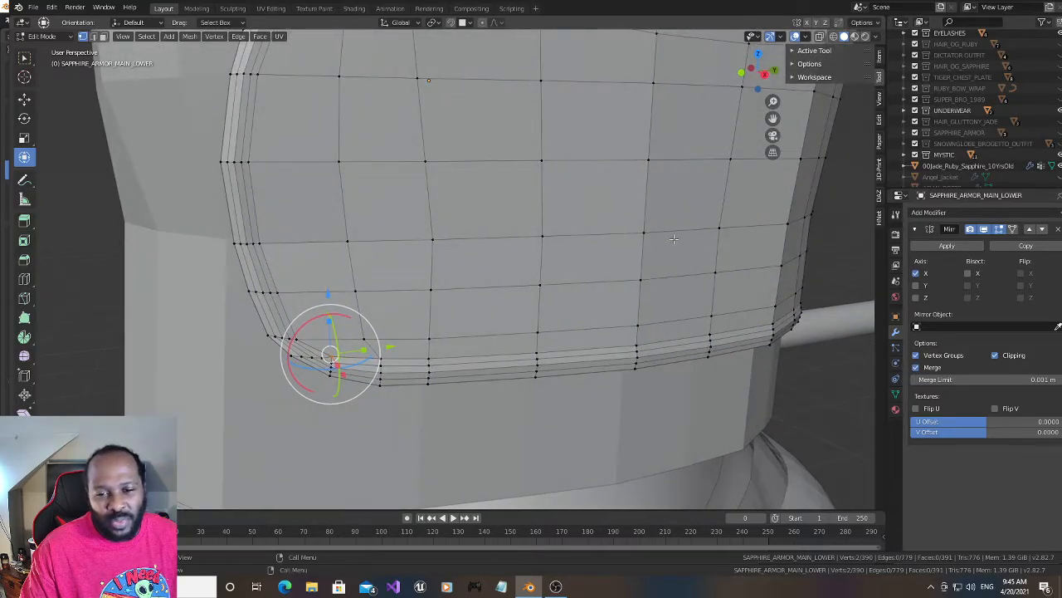
alt+click(566, 357)
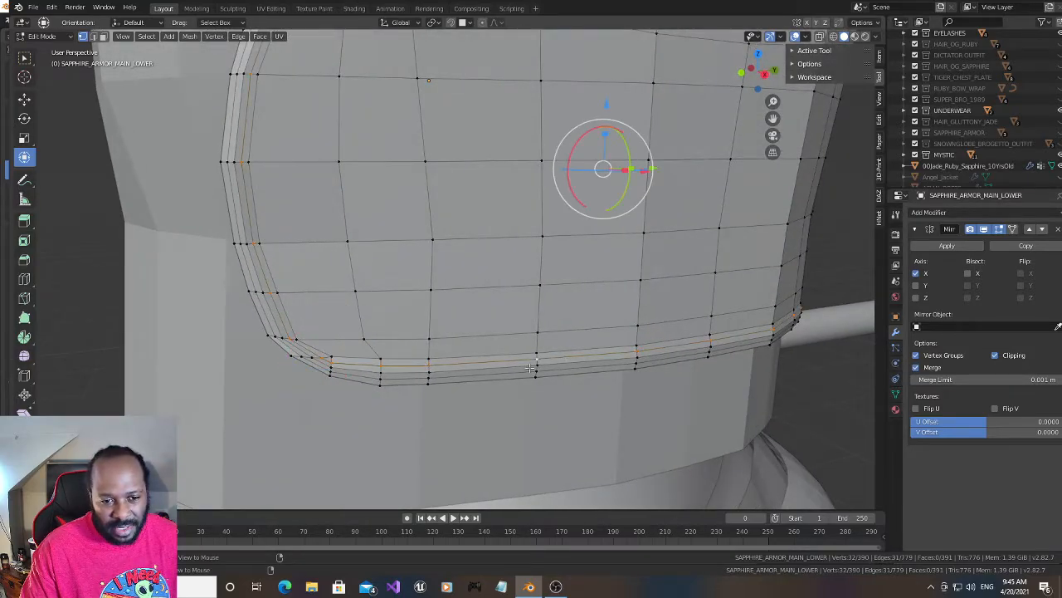
alt+shift+click(404, 378)
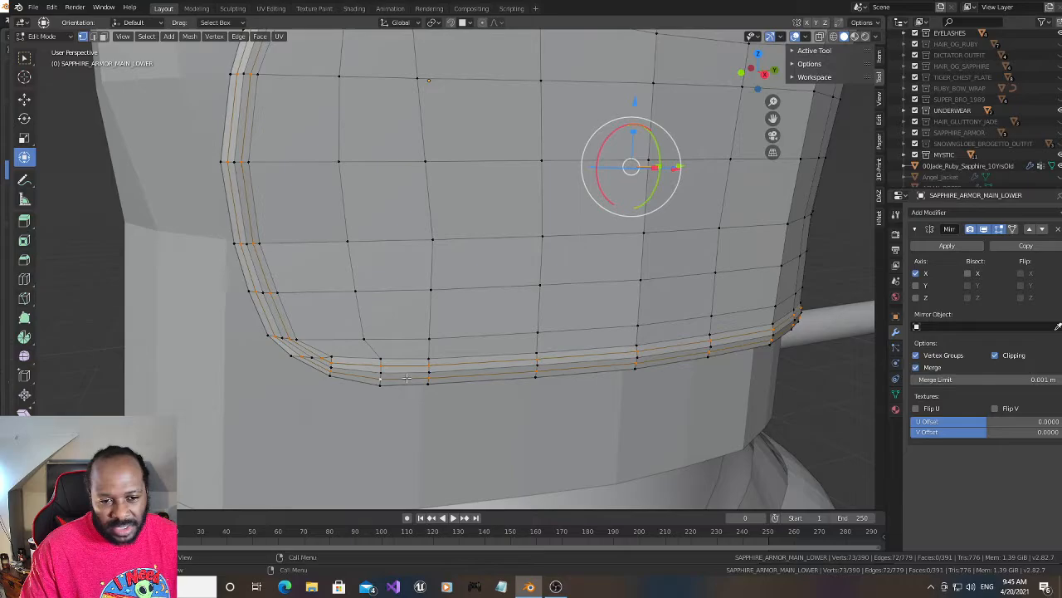
drag(771, 117, 728, 276)
drag(751, 72, 739, 75)
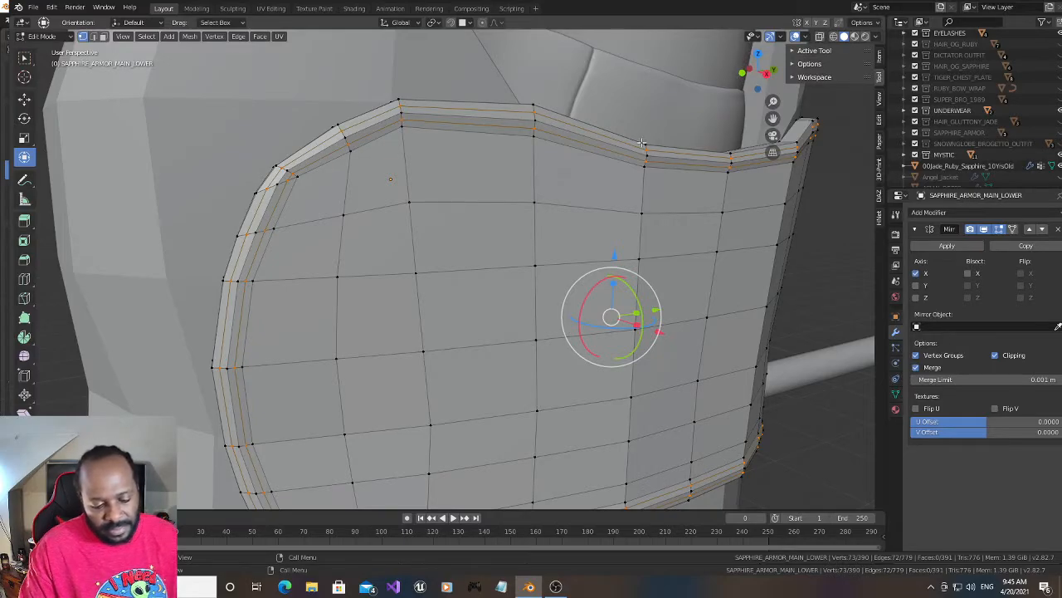
key(alt+s)
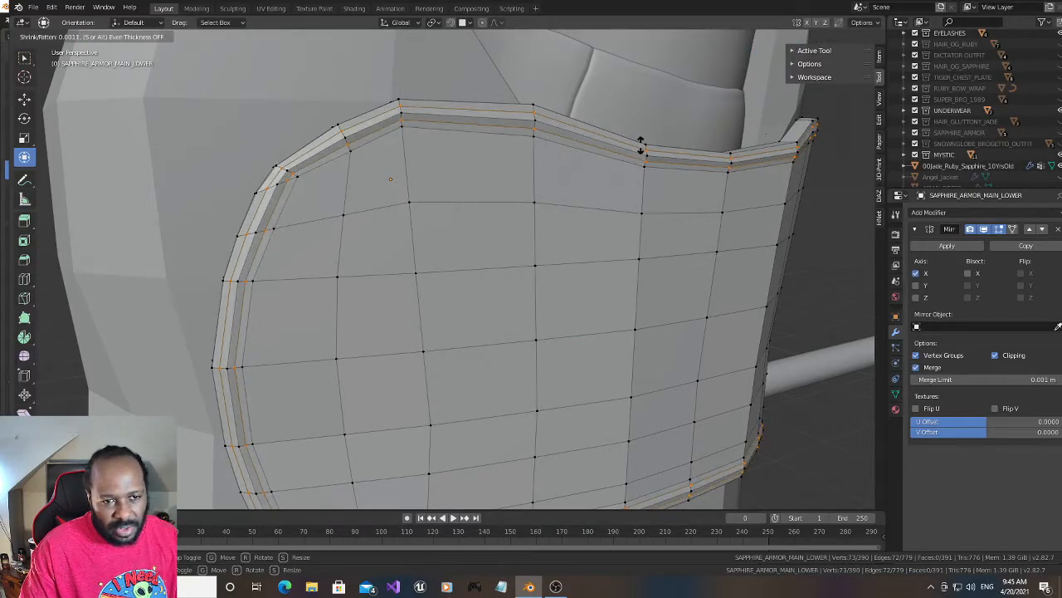
click(641, 143)
drag(749, 70, 760, 73)
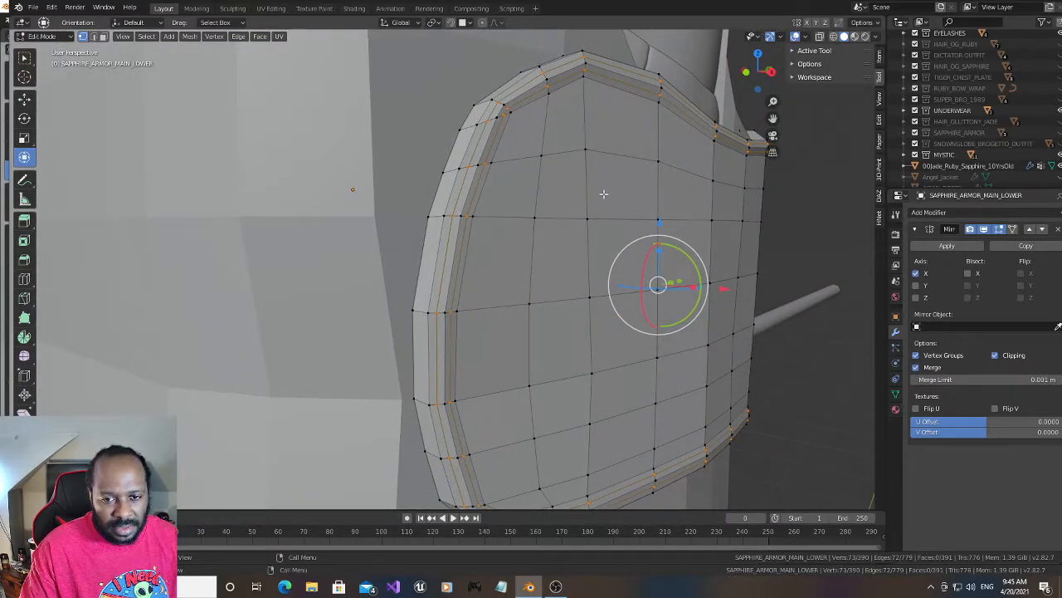
- Push the rim's selected supporting edge loops further outward with Shrink/Fatten by about 0.0010
key(alt+s)
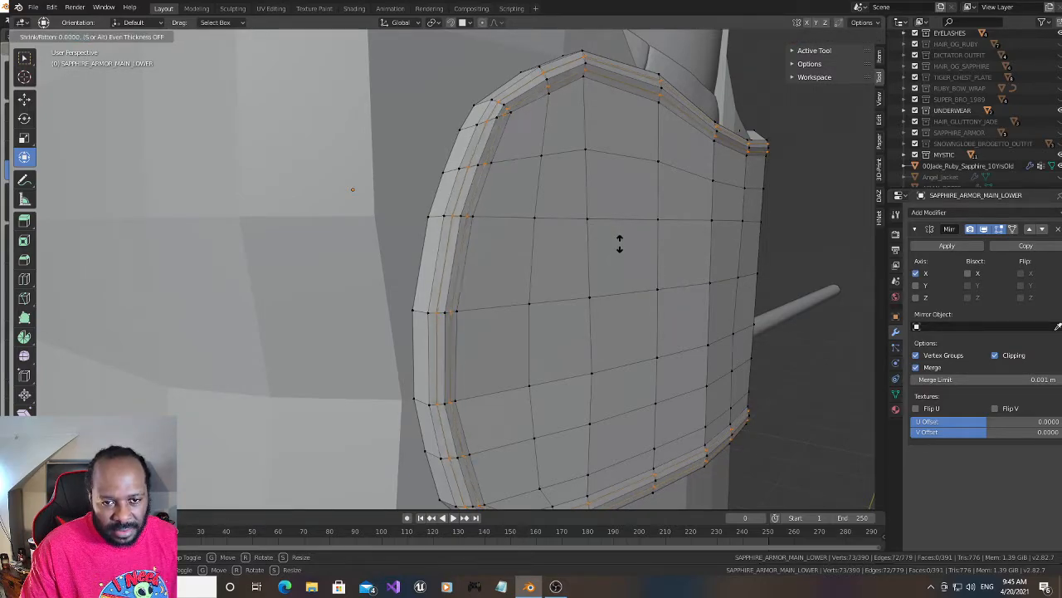
click(619, 243)
mouse_move(750, 72)
mouse_down()
mouse_move(776, 72)
mouse_move(765, 73)
mouse_up()
scroll(578, 217, up, 1)
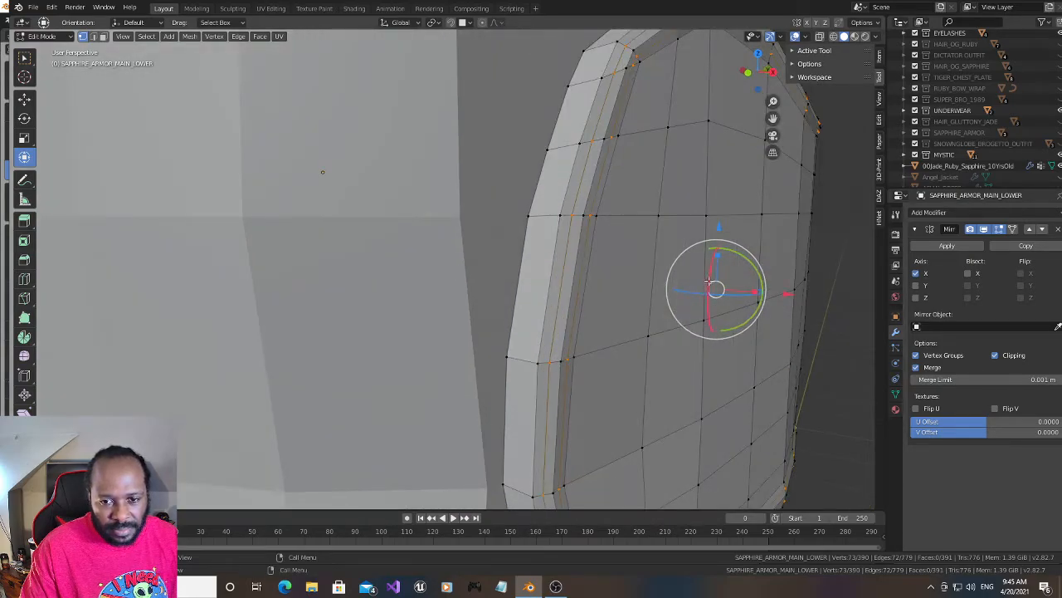
key(alt+s)
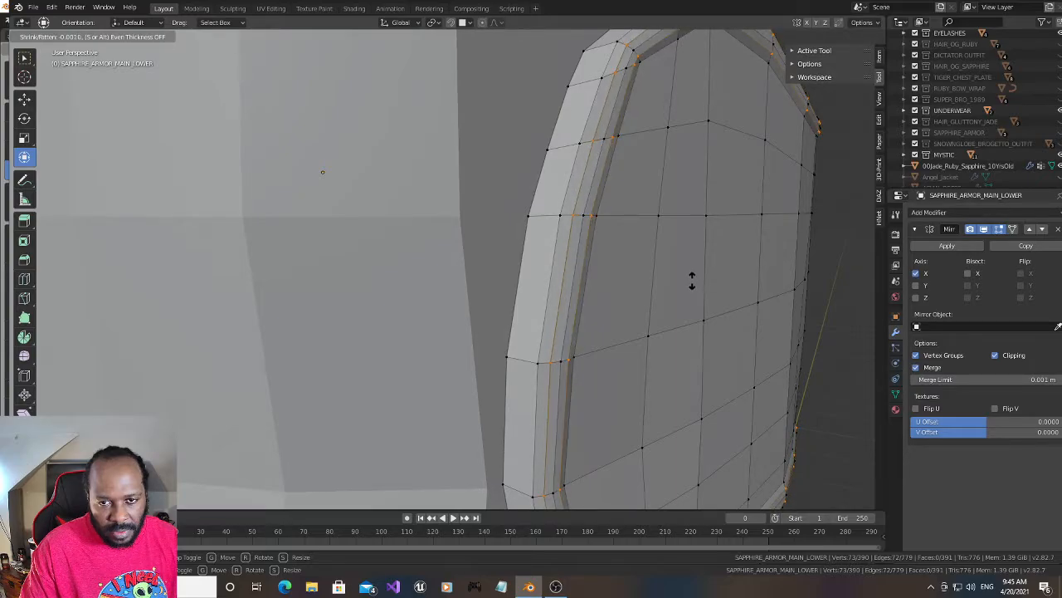
click(693, 281)
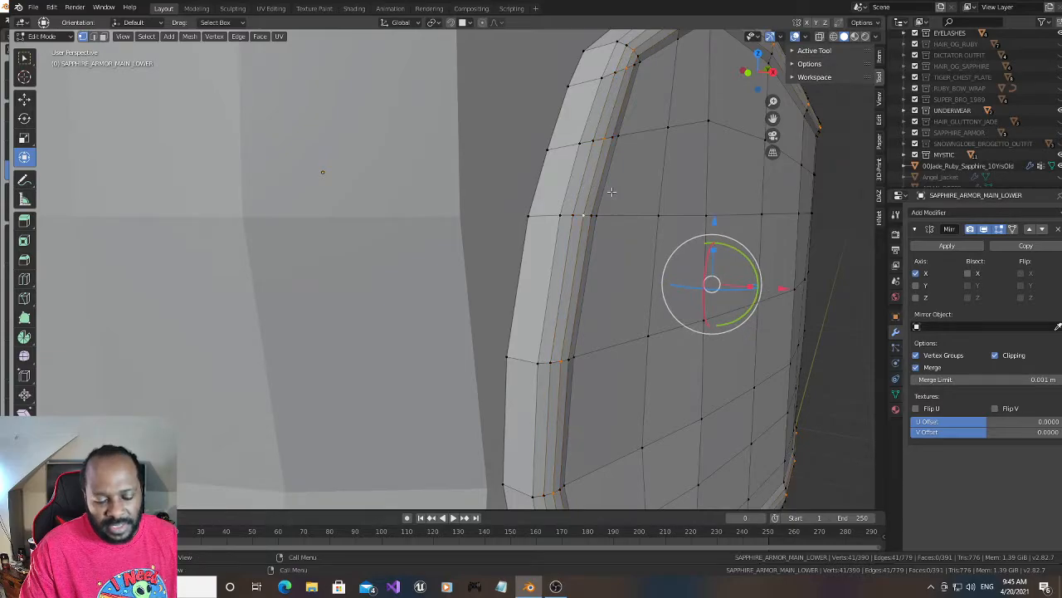
- Push only the middle edge loop of the rim's inner bevel outward with Shrink/Fatten by about 0.0011
key(alt+s)
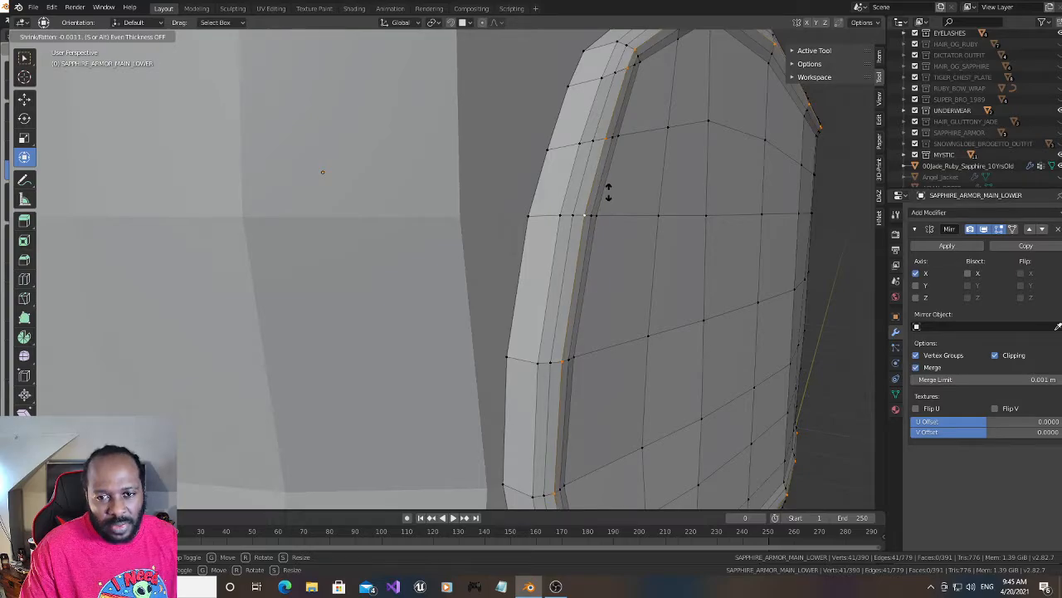
click(608, 191)
drag(754, 70, 737, 70)
scroll(670, 193, down, 1)
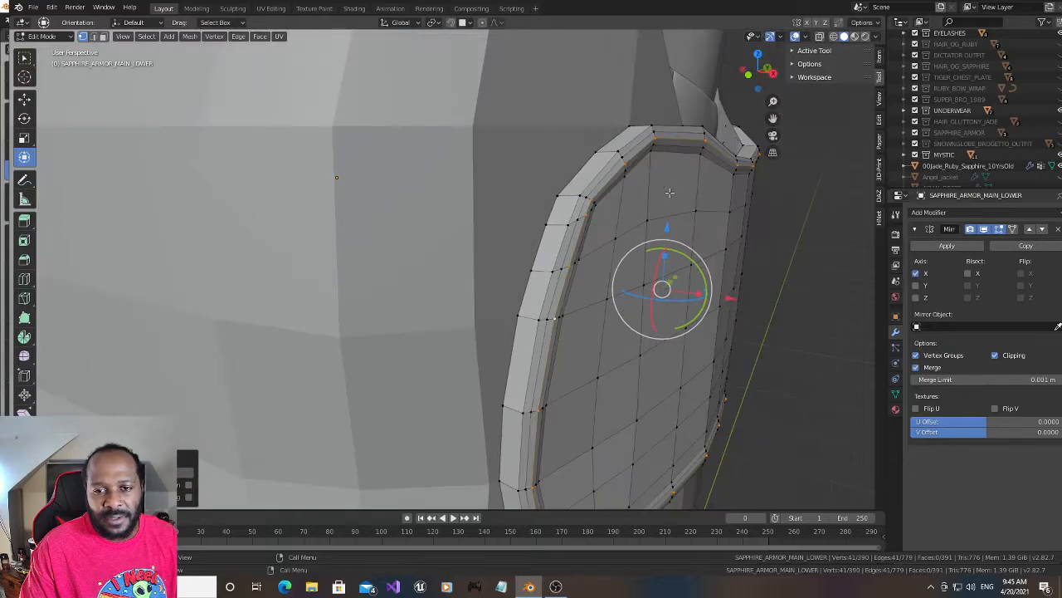
key(ctrl+r)
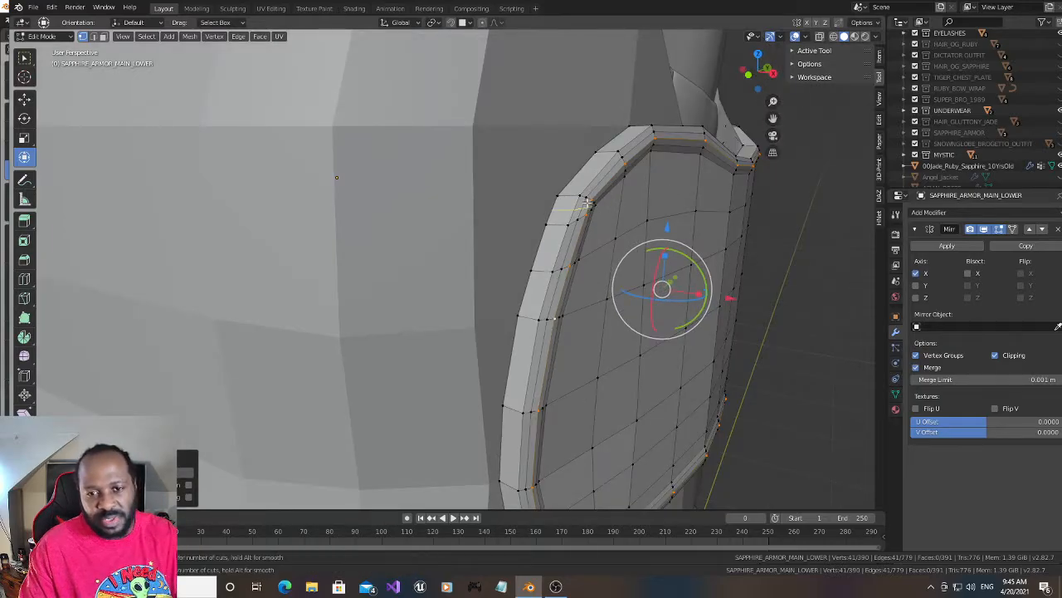
click(571, 193)
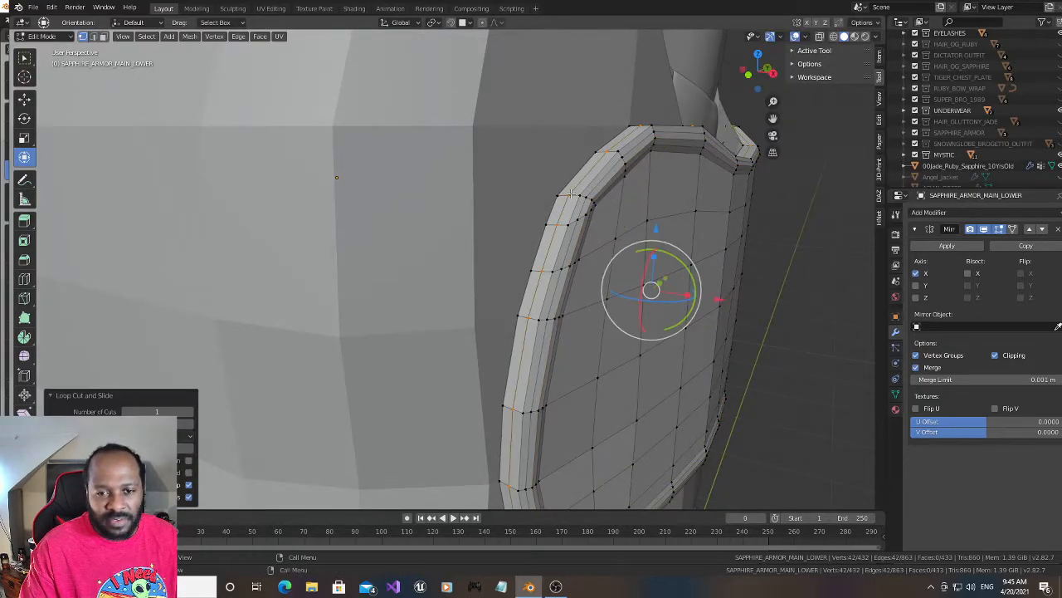
right_click(621, 188)
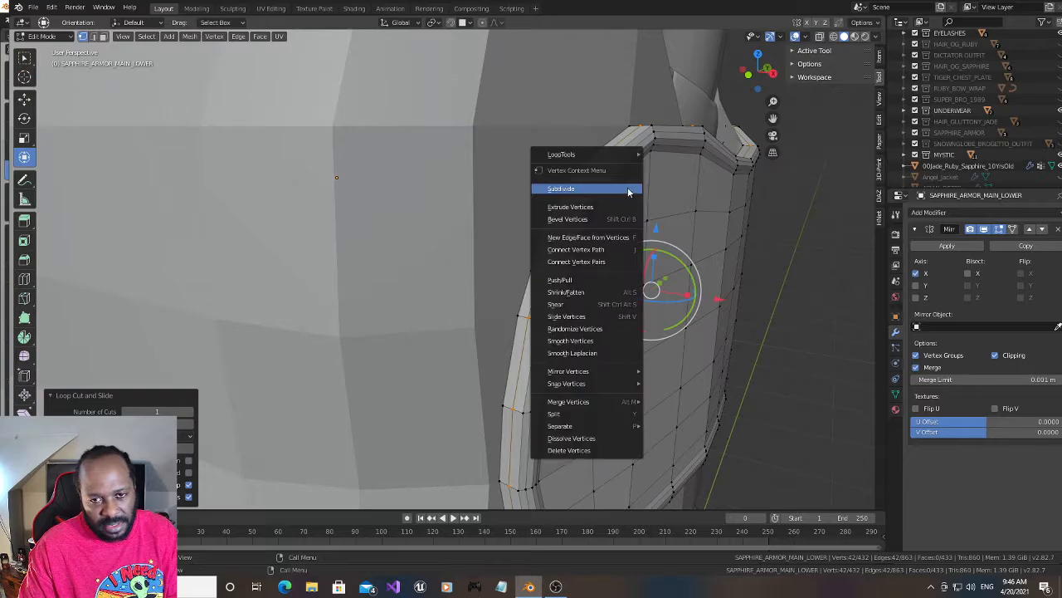
key(ctrl+z)
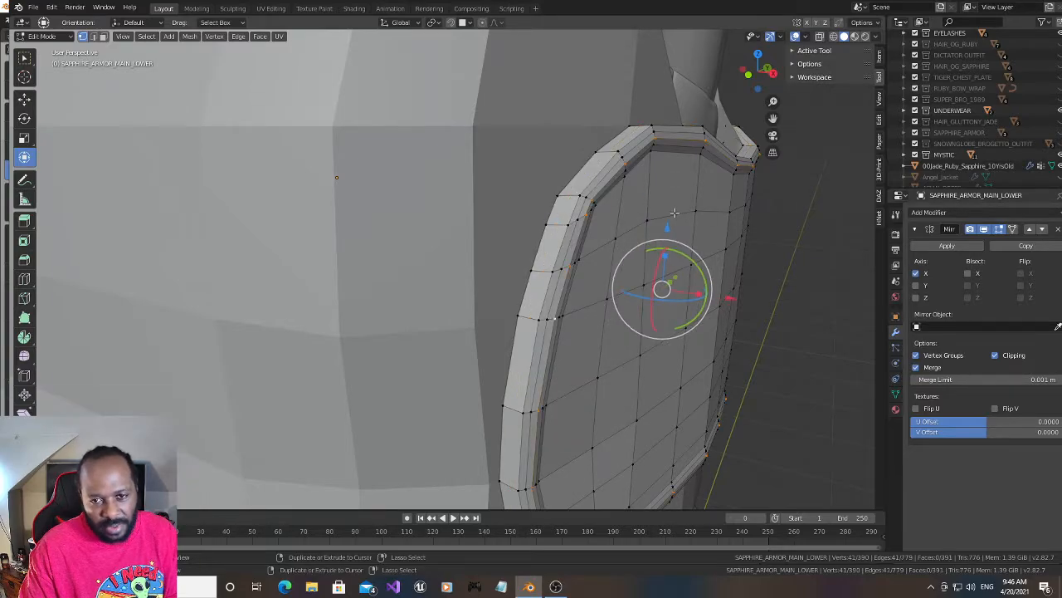
- Add a centred loop cut around the rim's wide outer band and push it outward with Shrink/Fatten by about 0.0065
key(ctrl+r)
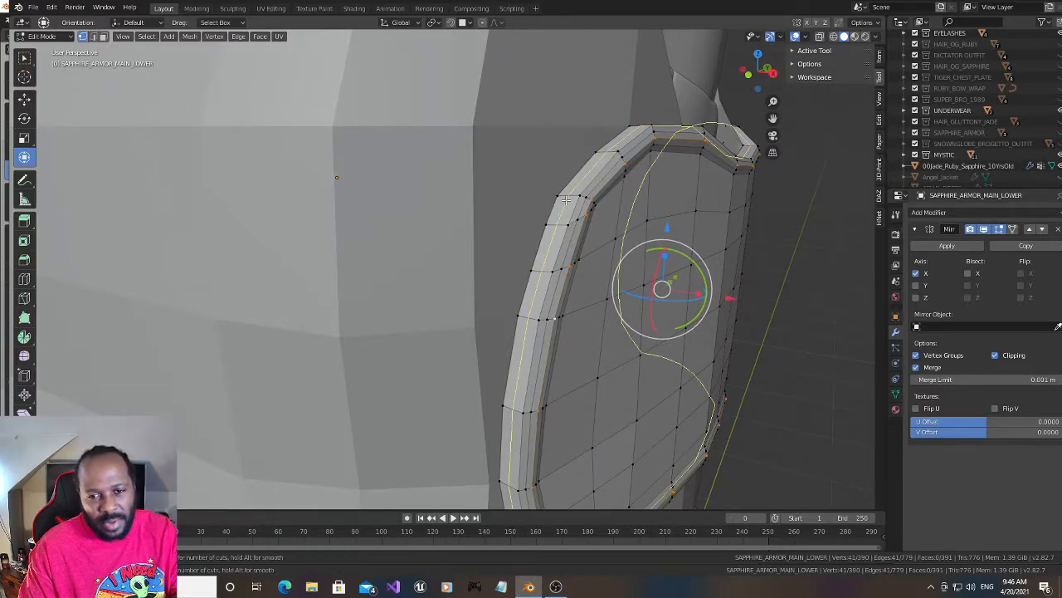
click(568, 200)
right_click(573, 199)
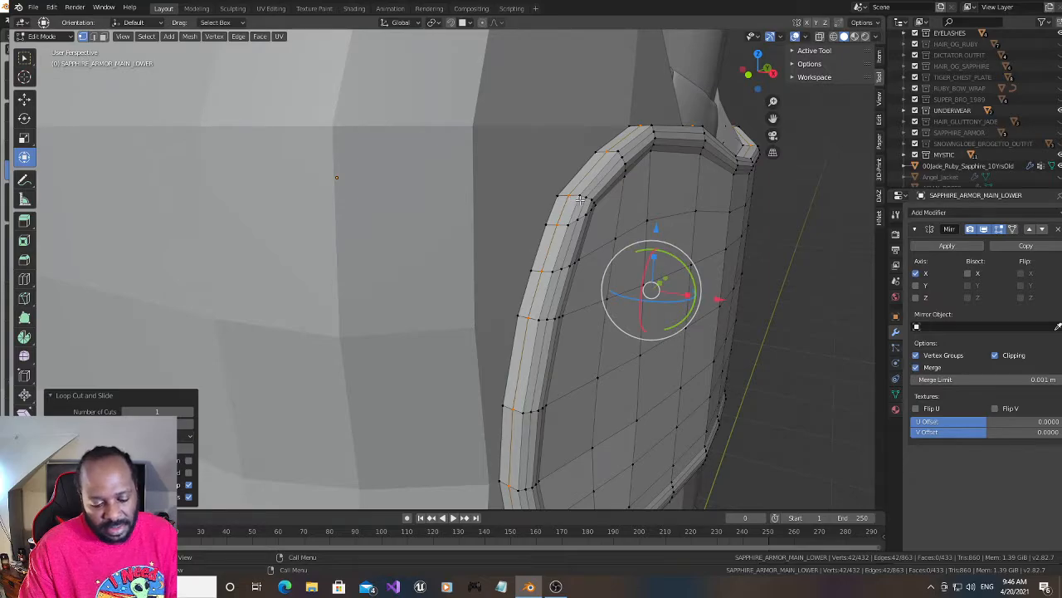
key(alt+s)
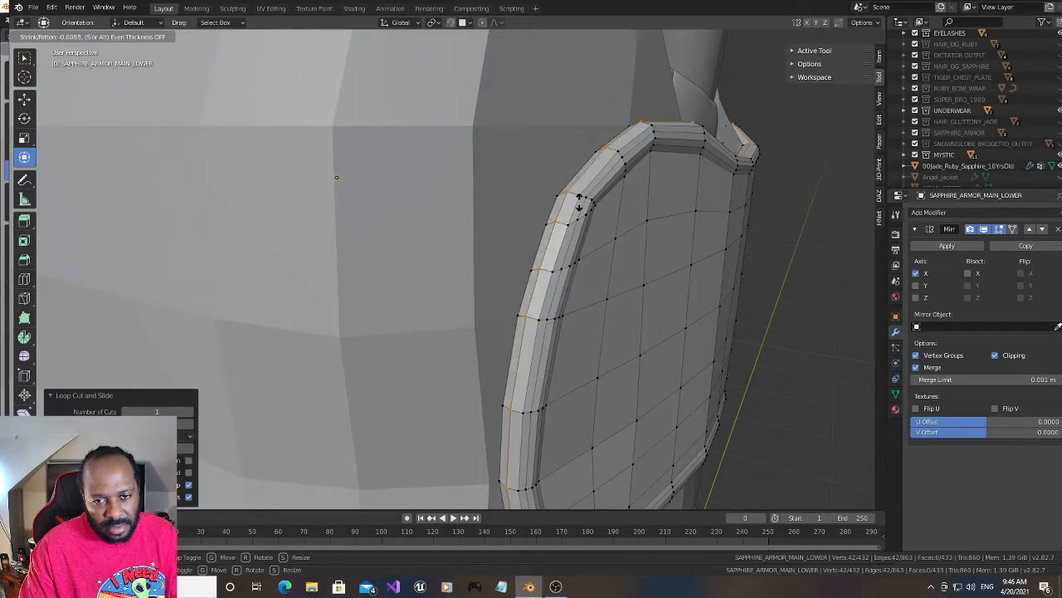
click(579, 206)
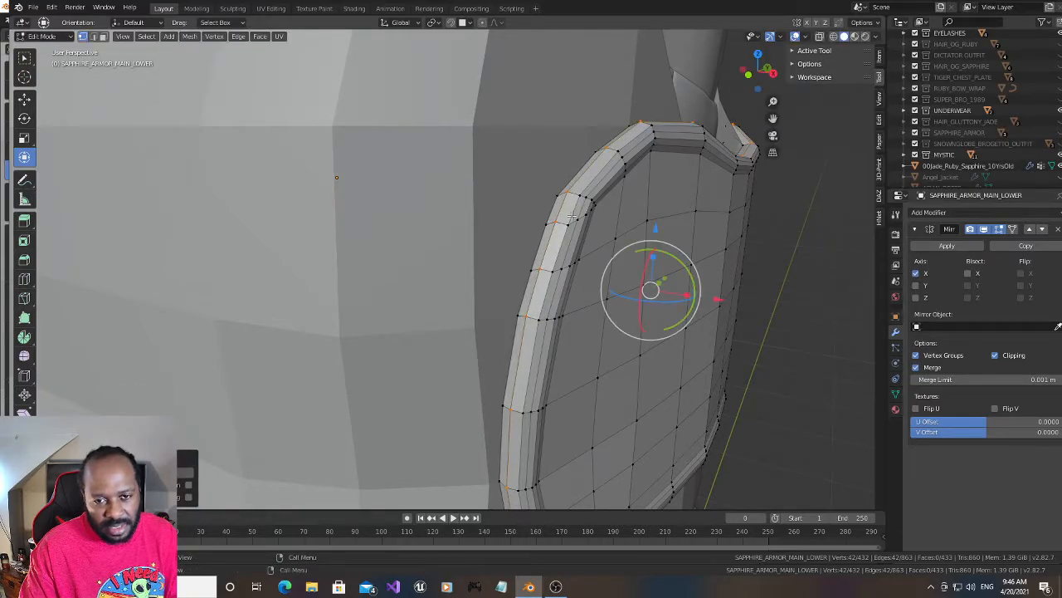
- Add one loop cut on each side of the outer band's raised centre loop, the second one centred
key(ctrl+r)
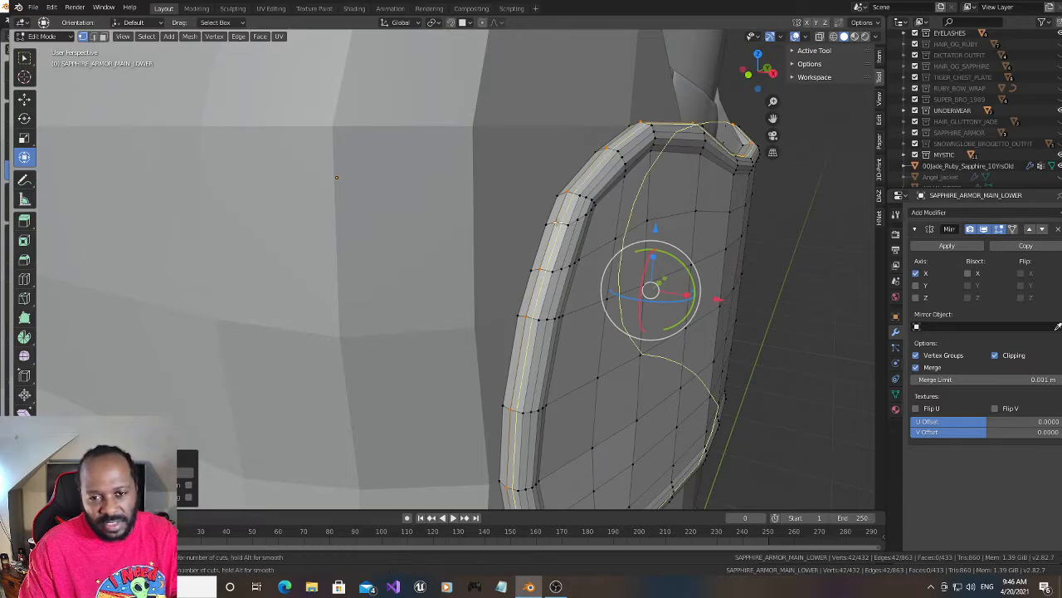
click(557, 223)
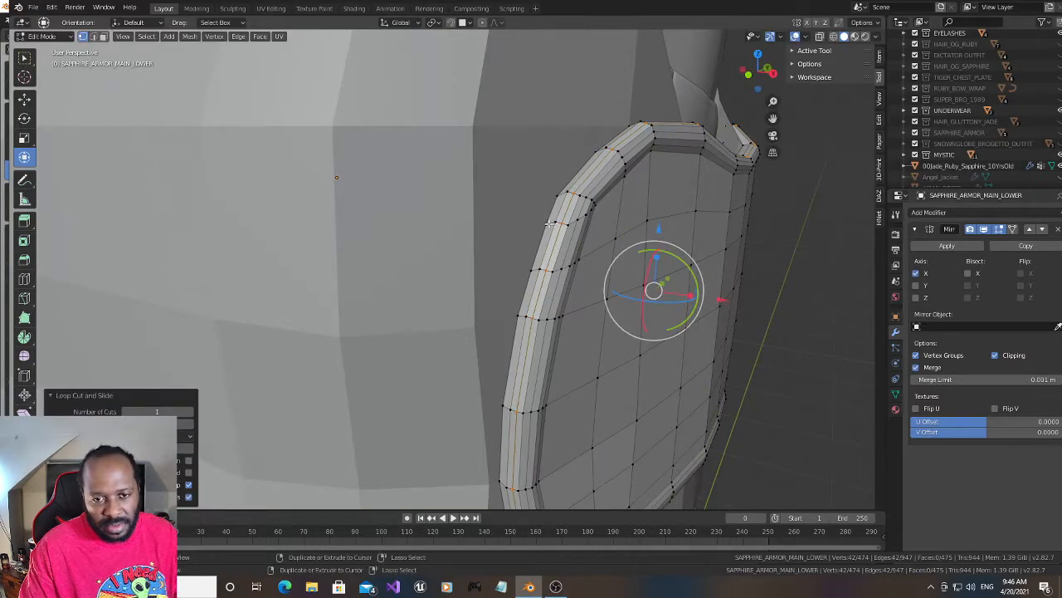
key(ctrl+r)
click(550, 223)
right_click(551, 223)
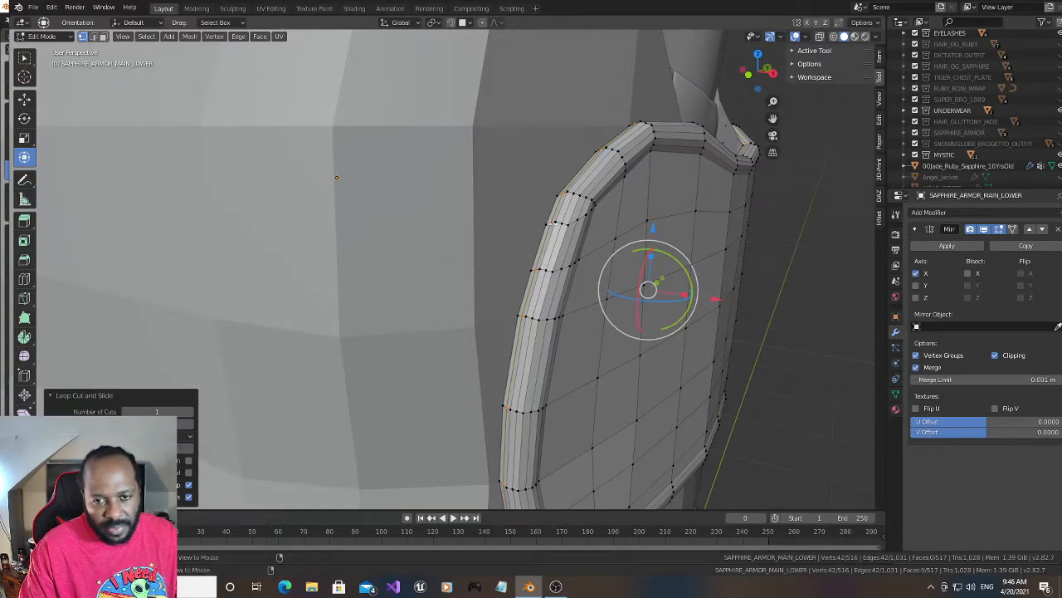
- Select both loops flanking the outer band's centre loop and push them outward with Shrink/Fatten by about 0.0014
alt+shift+click(565, 215)
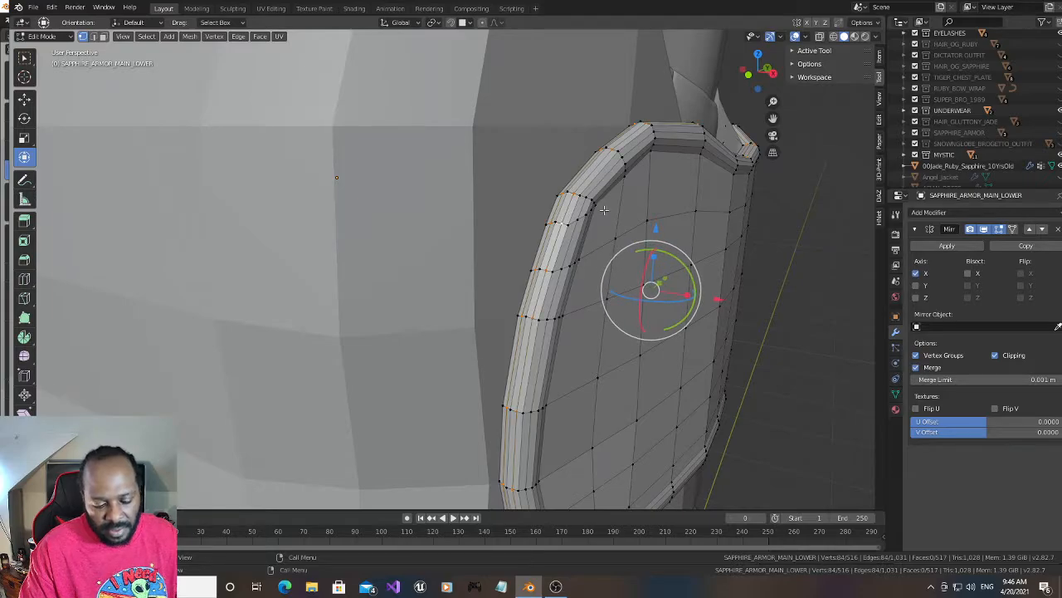
key(alt+s)
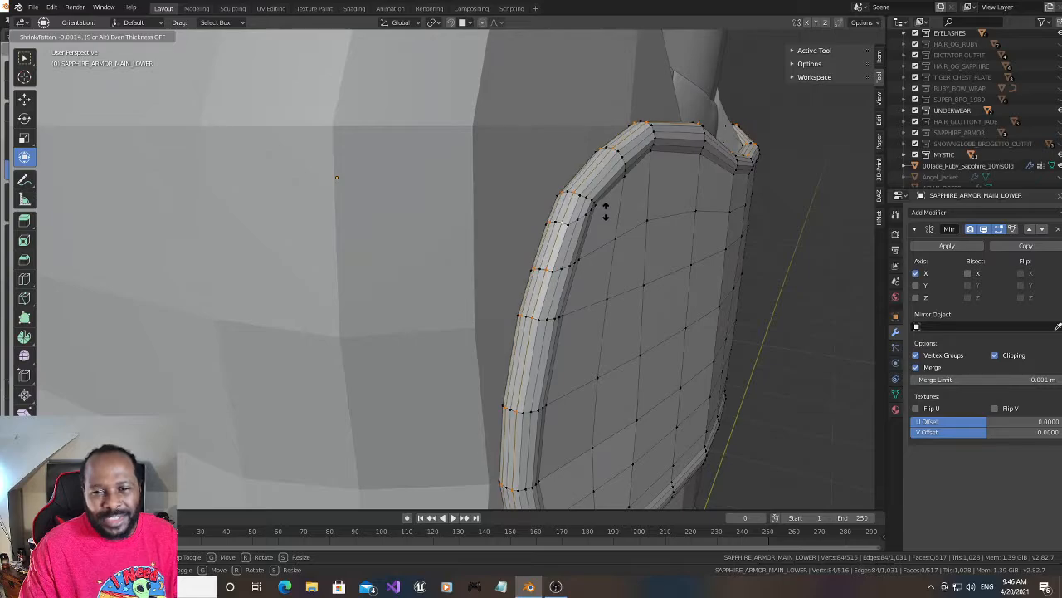
click(606, 214)
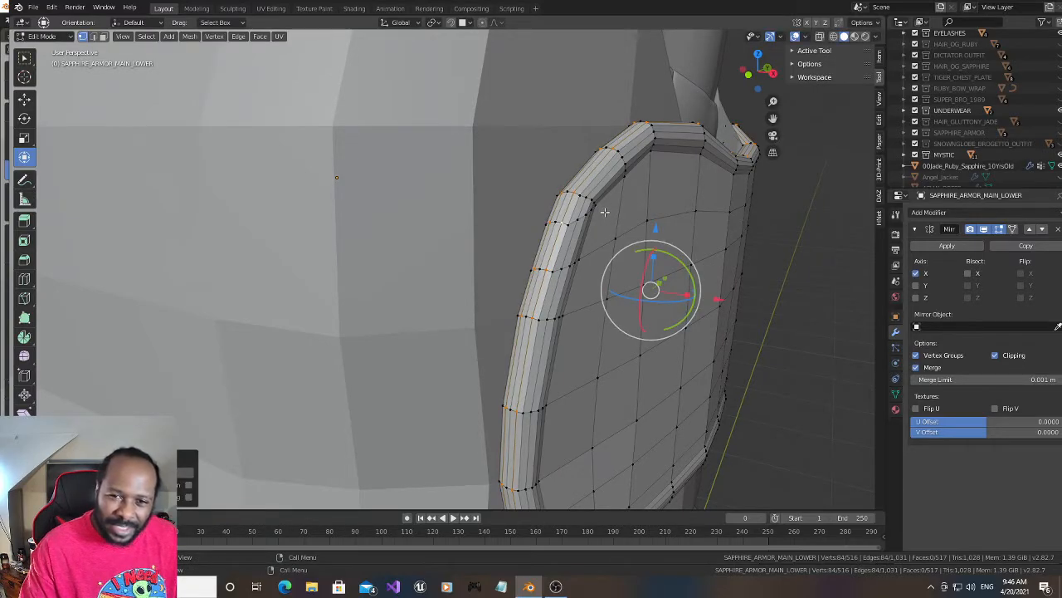
drag(754, 75, 714, 69)
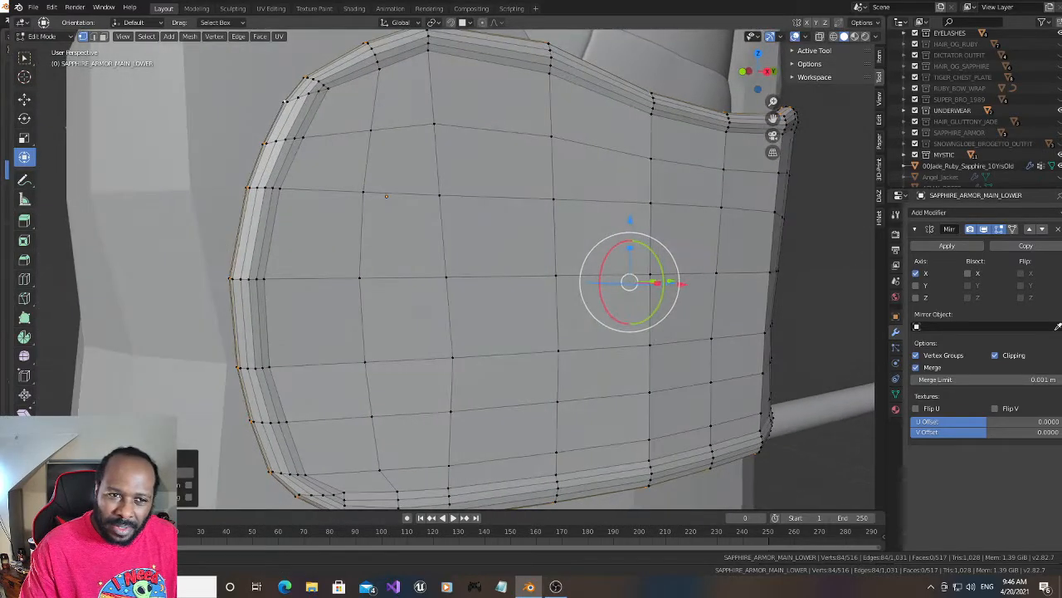
middle_drag(386, 196, 363, 190)
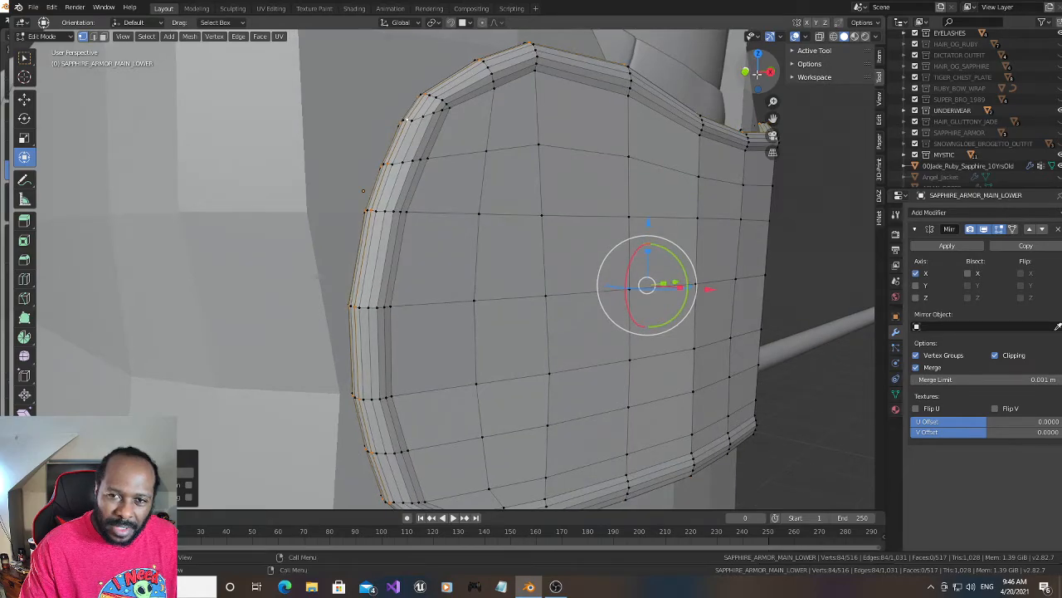
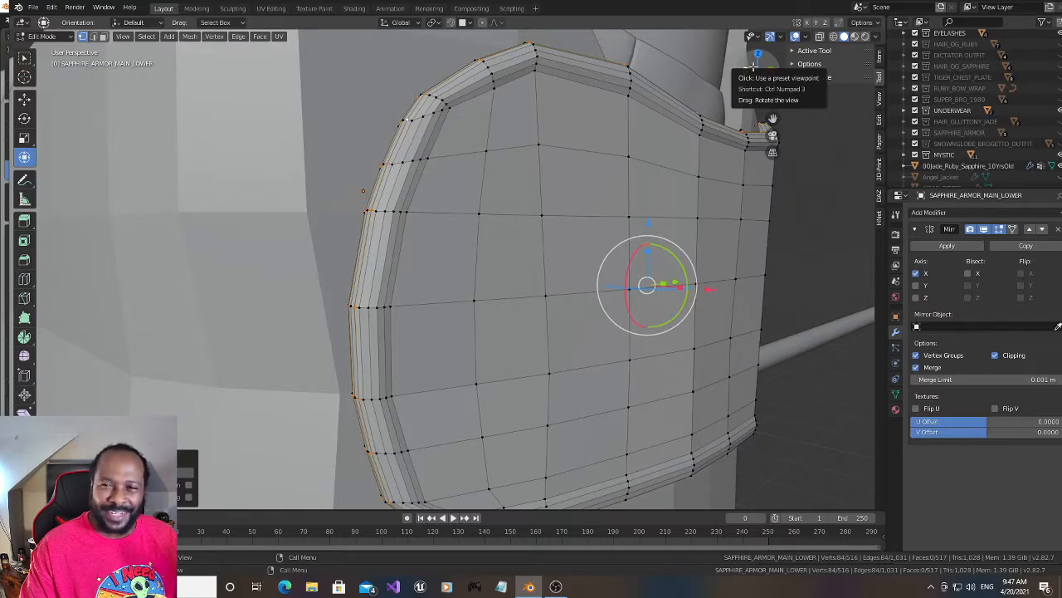
- Make the hidden SAPPHIRE_ARMOR_SIDE_LOWER object visible alongside the panel being edited
middle_drag(644, 244, 626, 238)
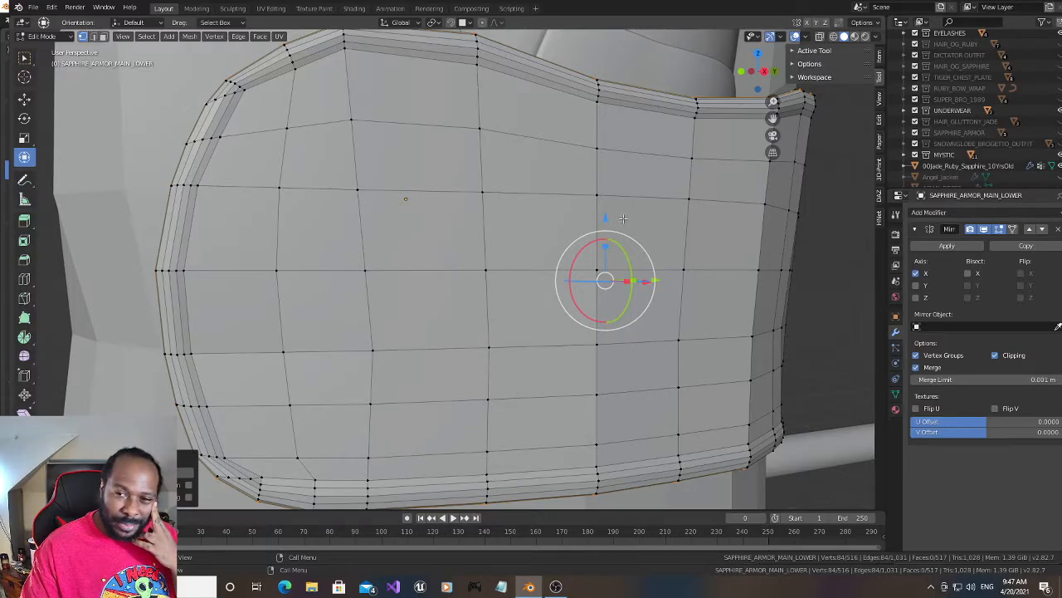
drag(754, 76, 755, 73)
scroll(638, 221, down, 2)
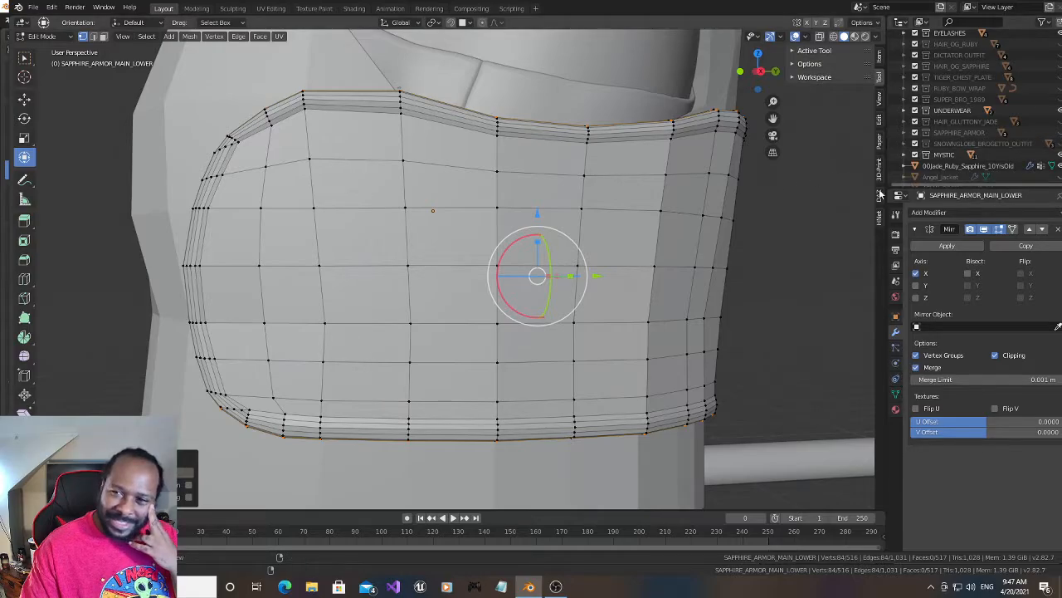
scroll(963, 133, up, 5)
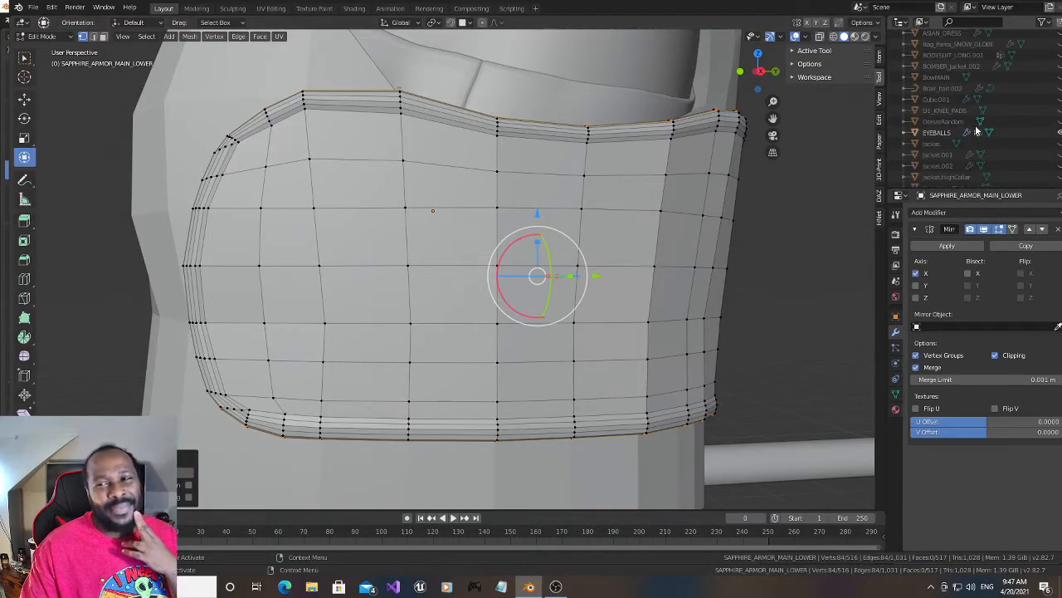
scroll(976, 133, down, 6)
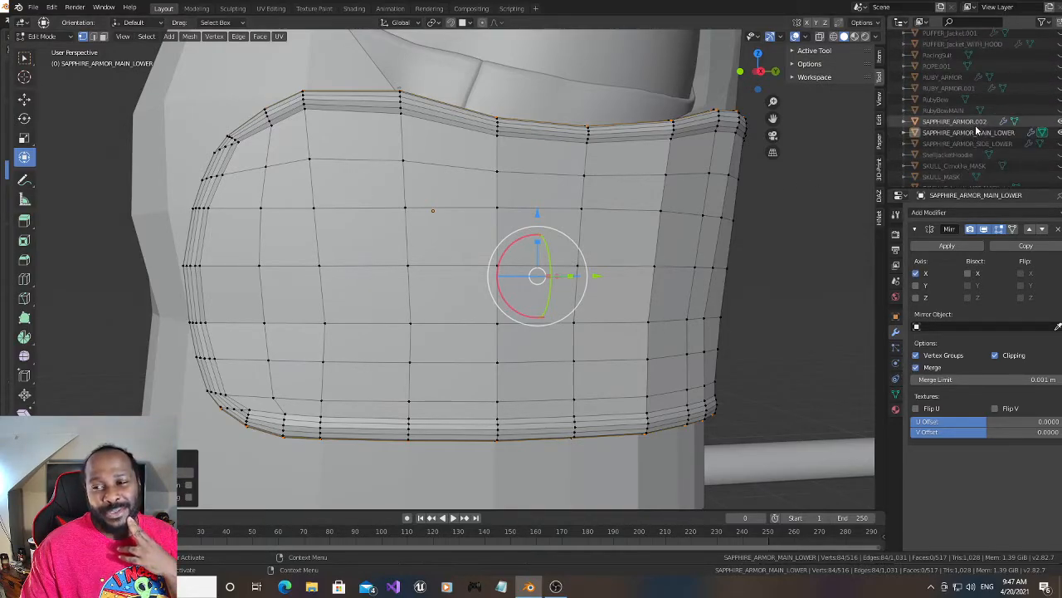
click(1061, 145)
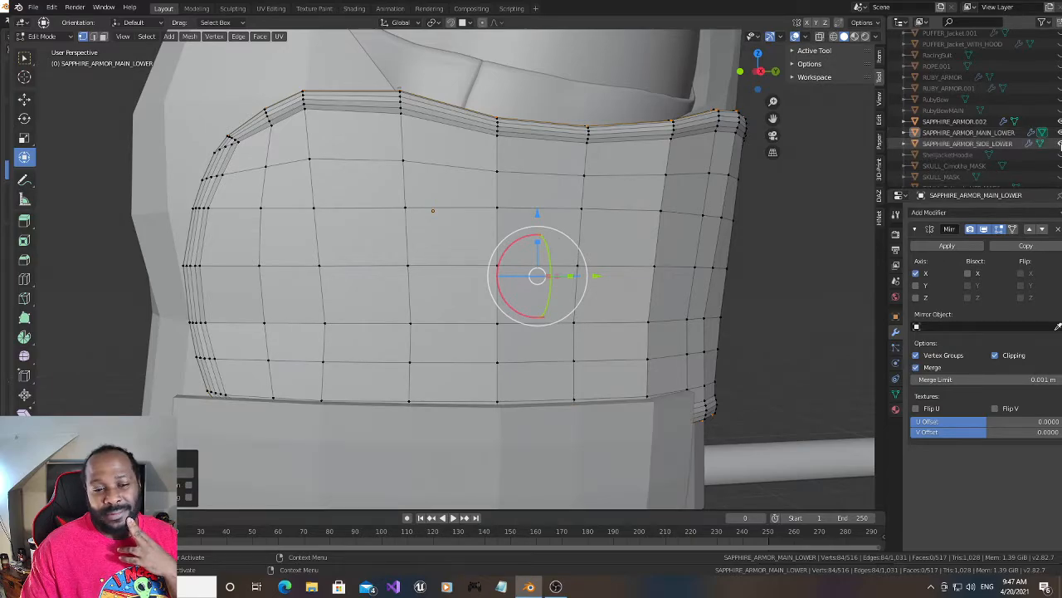
- Deselect all vertices of the SAPPHIRE_ARMOR_MAIN_LOWER side panel
mouse_move(772, 83)
mouse_down()
mouse_move(706, 54)
mouse_move(658, 78)
mouse_move(701, 94)
mouse_move(780, 88)
mouse_up()
middle_drag(410, 198, 388, 204)
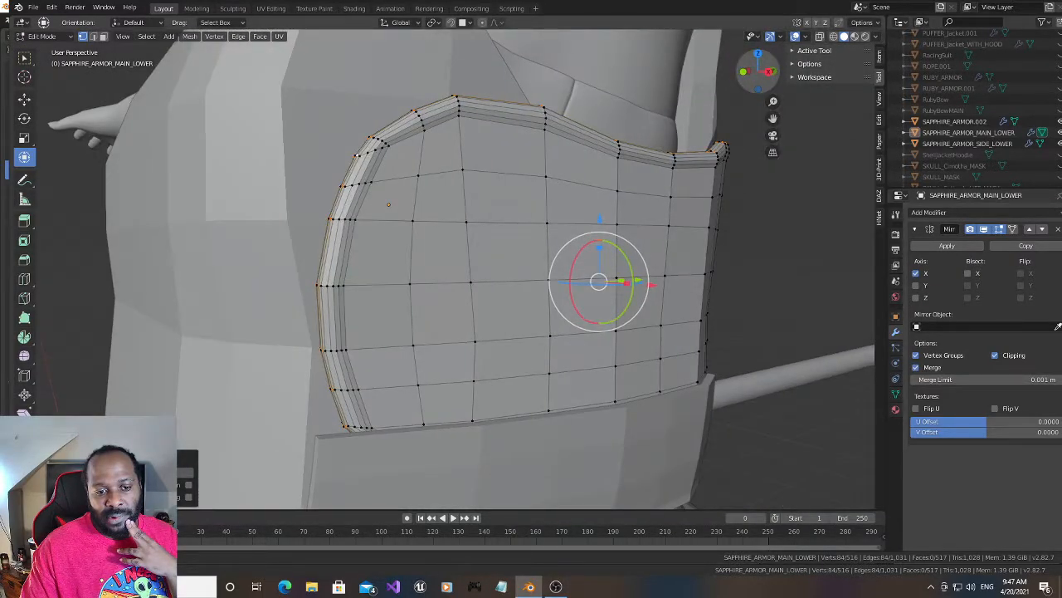
drag(759, 73, 776, 88)
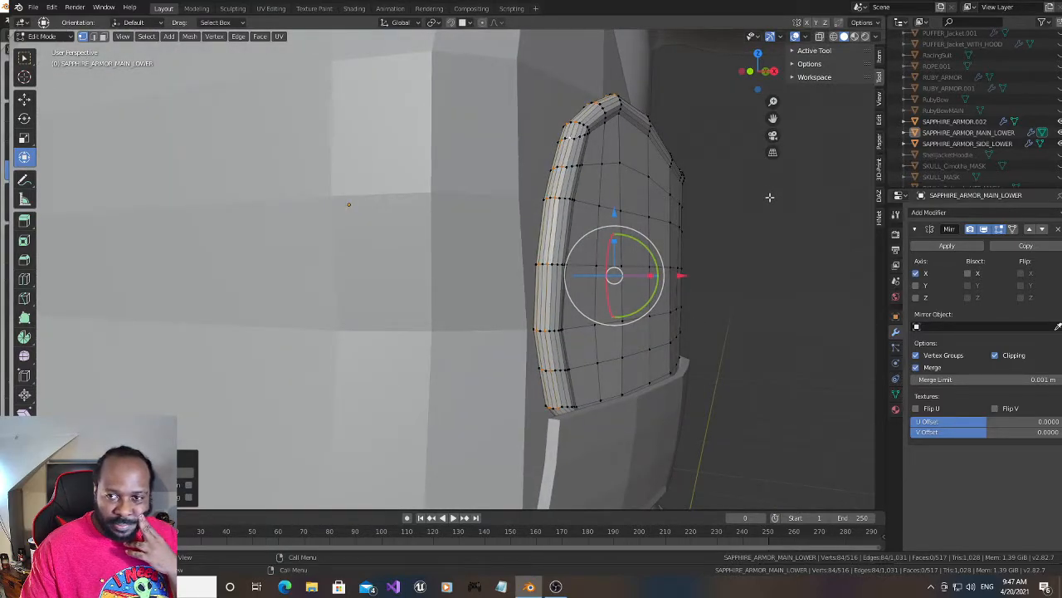
key(alt+a)
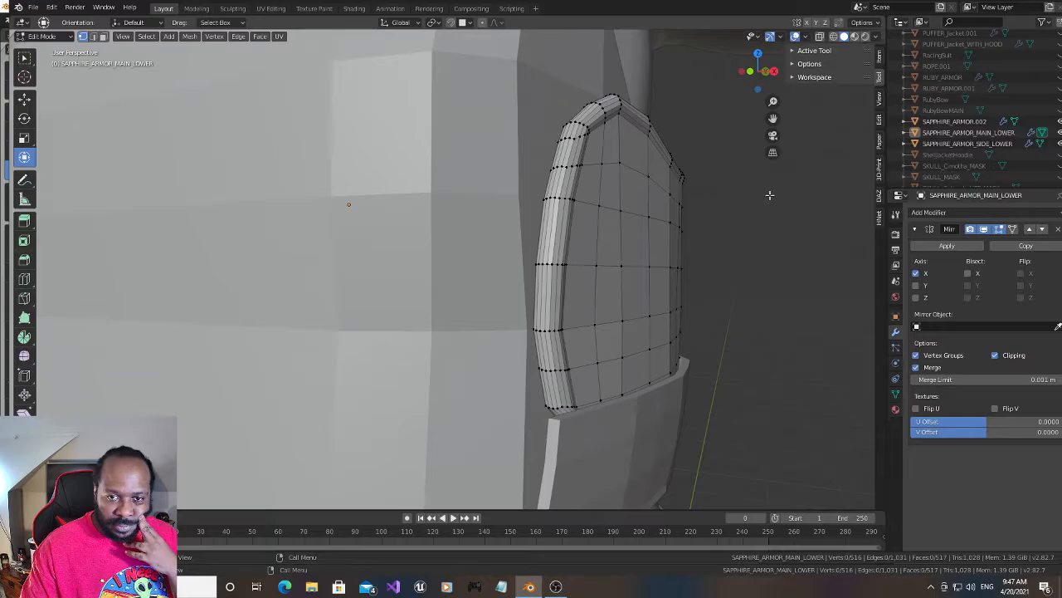
- Examine from the side and front how the panel's rounded rim sits against the lower side piece and the torso armor
drag(765, 72, 727, 137)
scroll(727, 137, down, 3)
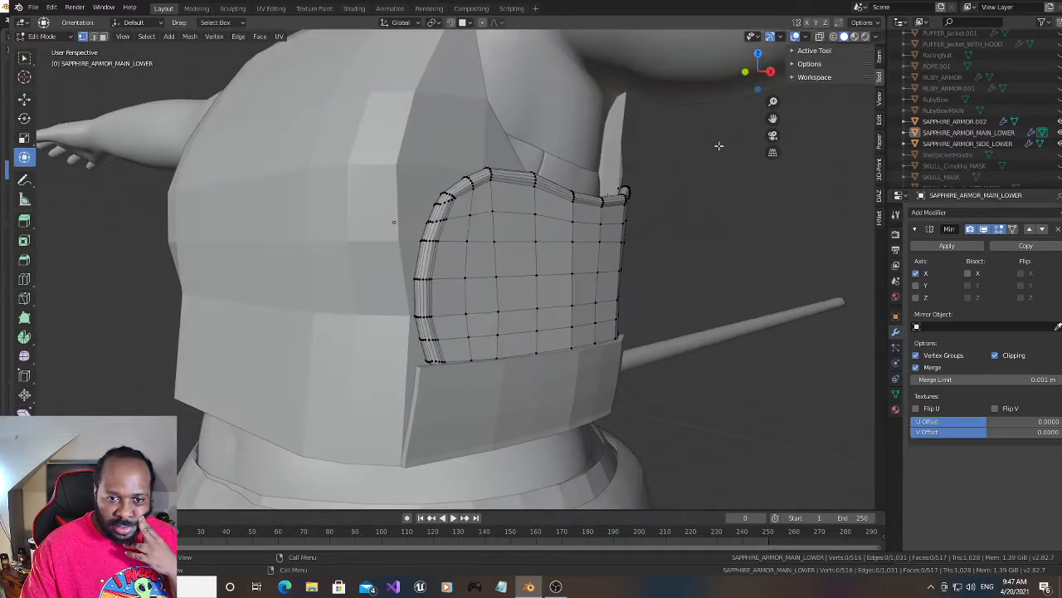
mouse_move(758, 72)
mouse_down()
mouse_move(744, 75)
mouse_move(764, 78)
mouse_up()
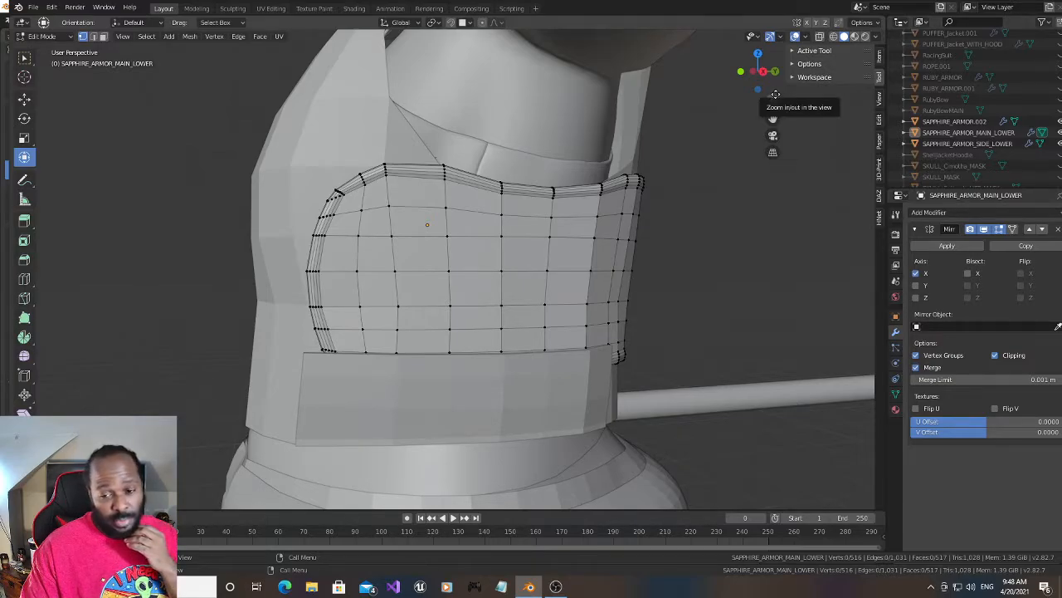
drag(768, 76, 772, 73)
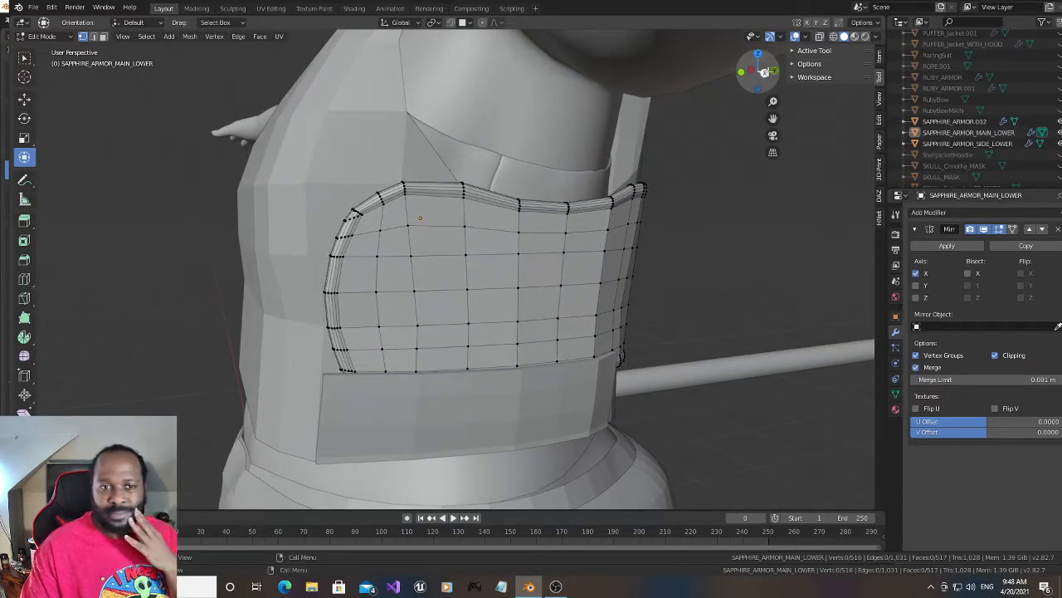
drag(773, 119, 771, 148)
drag(759, 72, 763, 75)
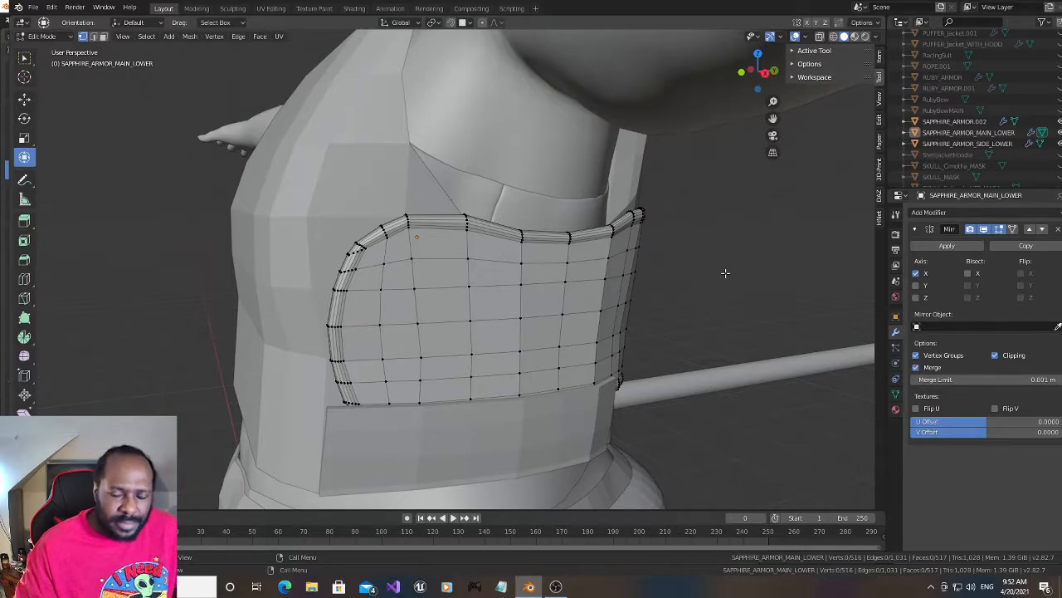
drag(751, 71, 772, 74)
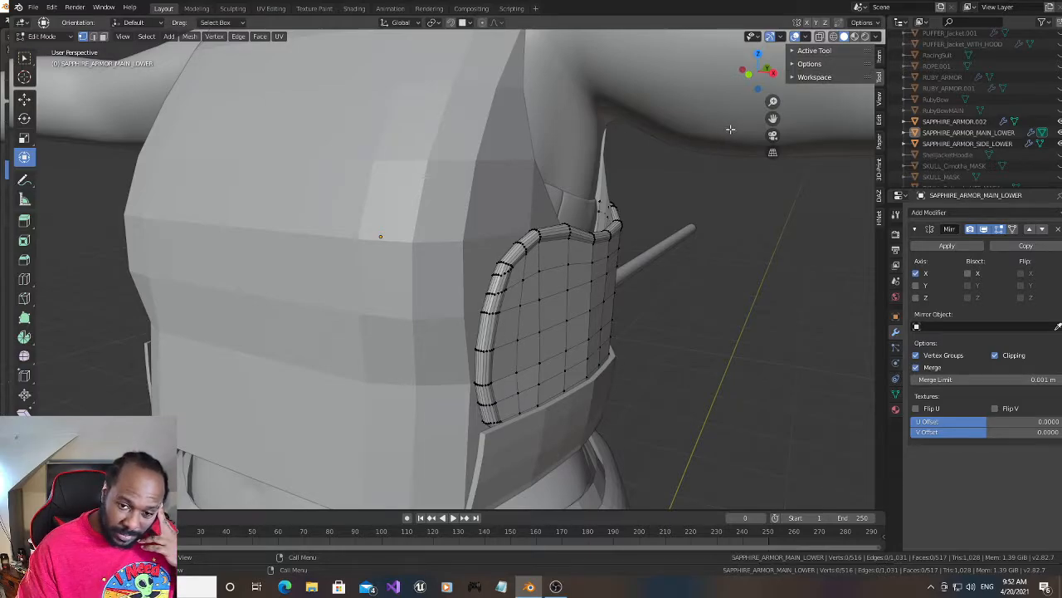
drag(772, 118, 771, 120)
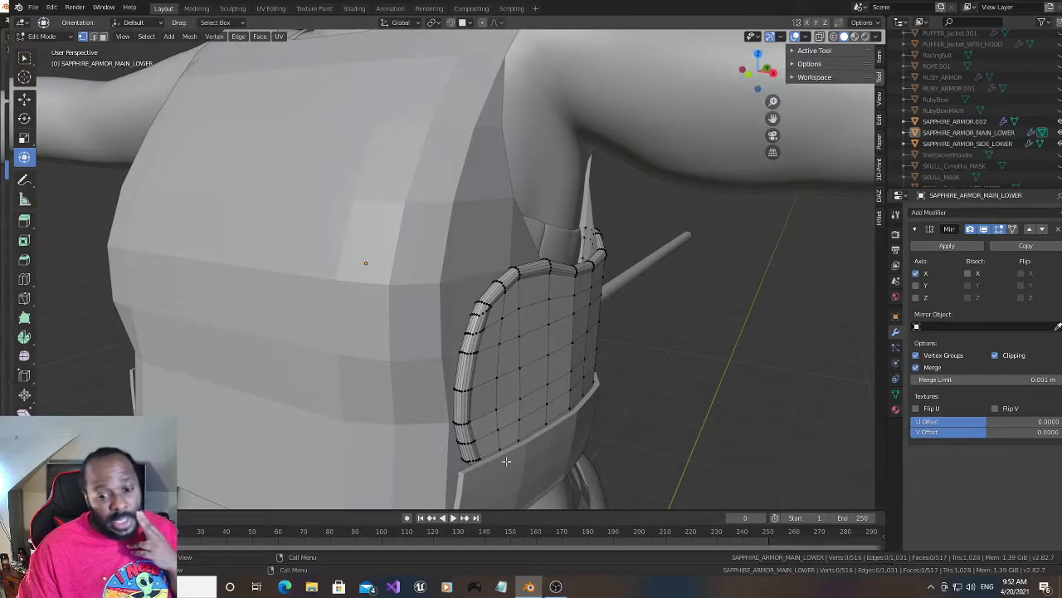
click(555, 586)
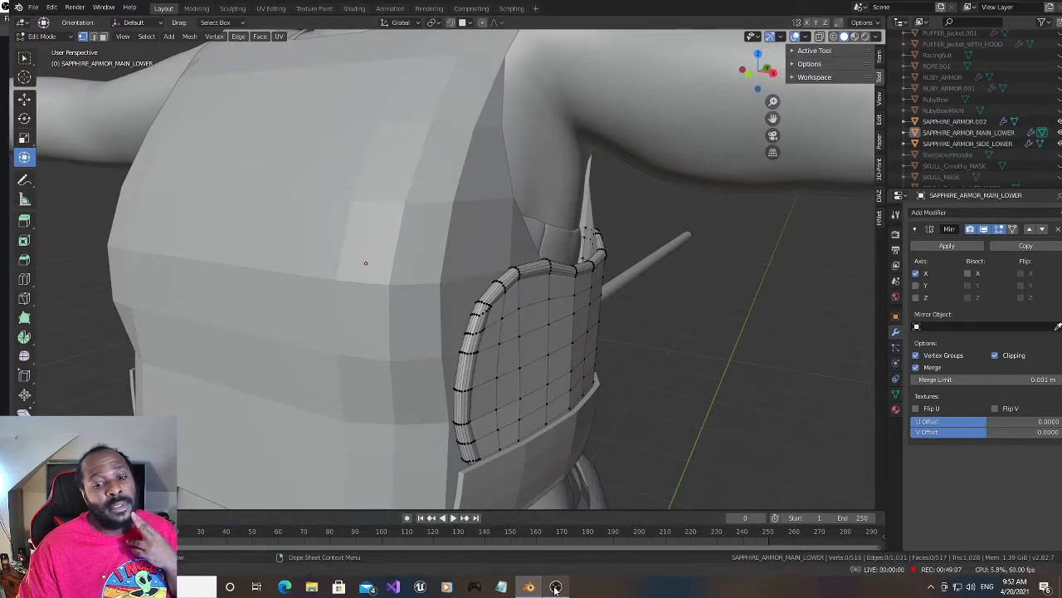